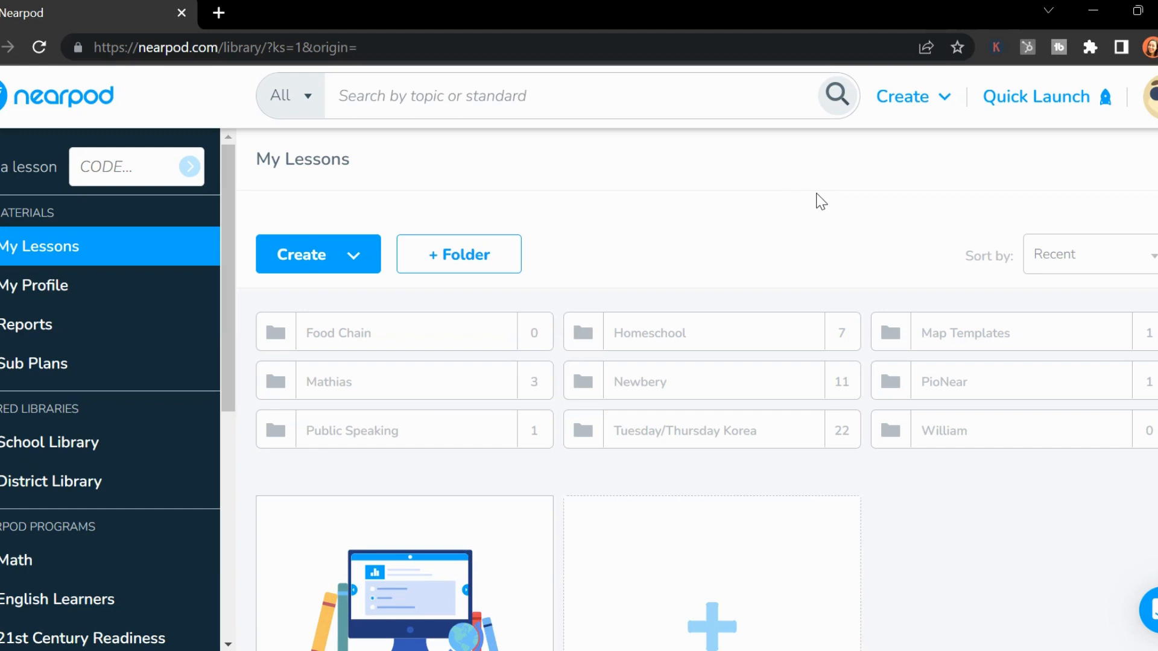
left_click(421, 264)
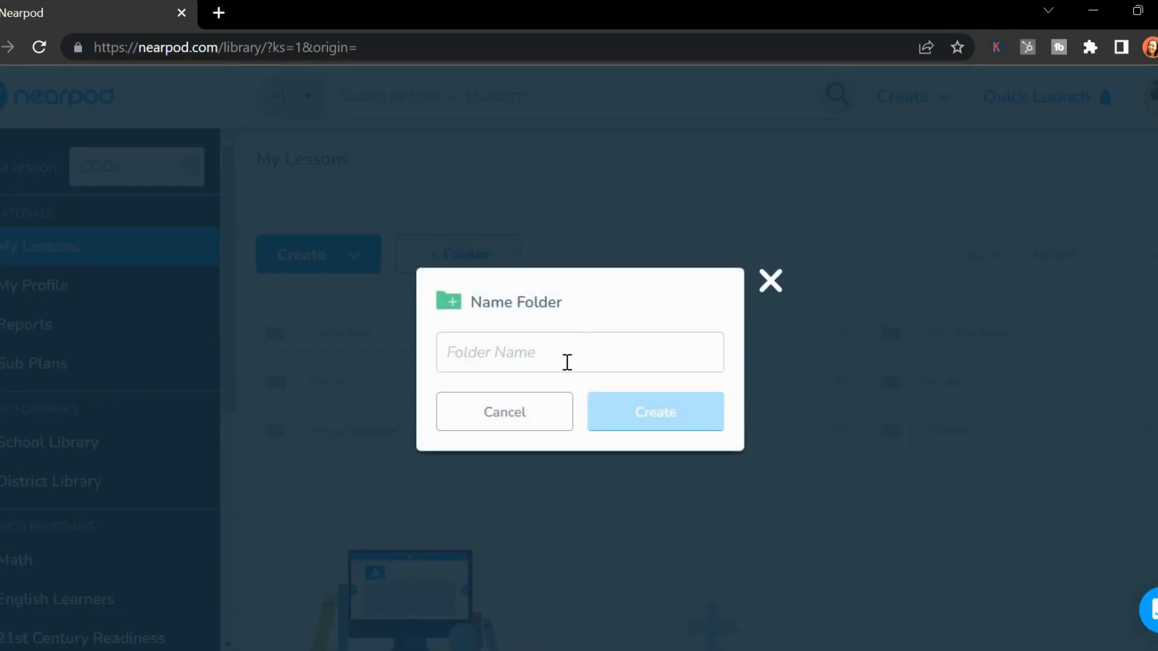
left_click(543, 422)
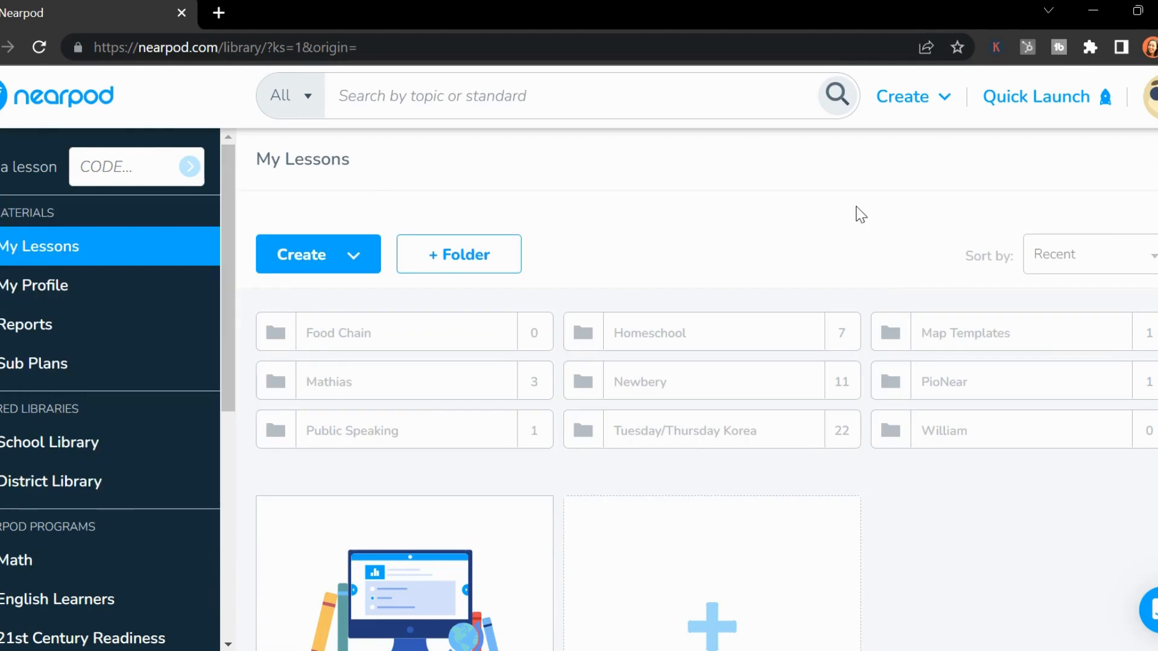
Create a new lesson, check the recently used content types, and dismiss the content chooser.
left_click(309, 258)
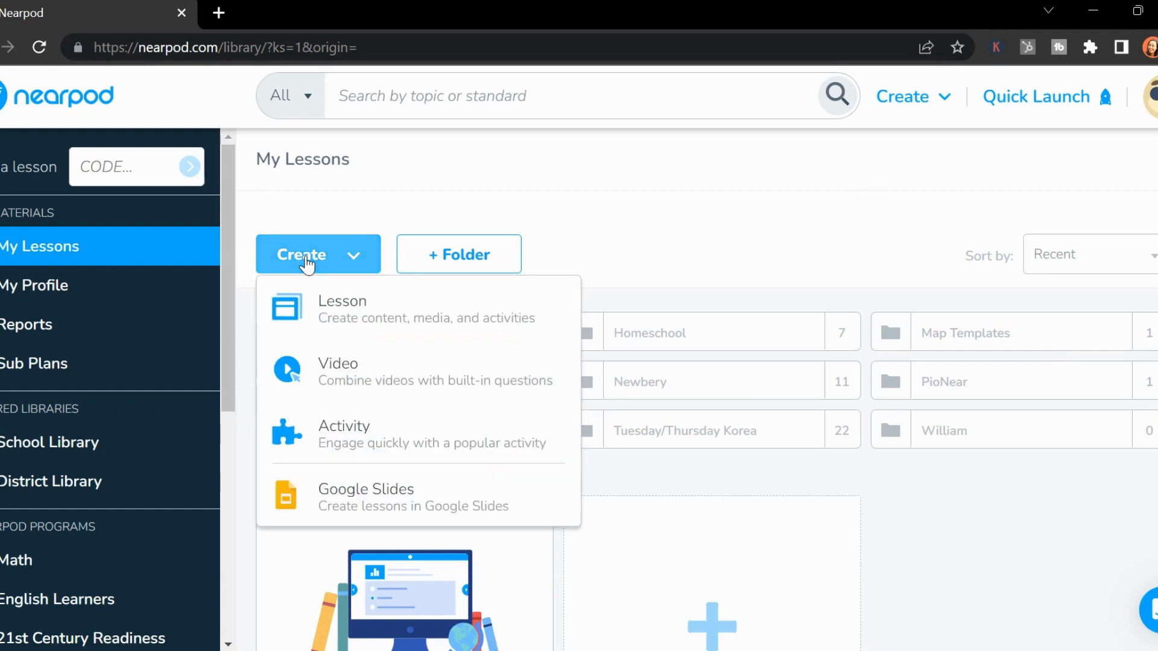
left_click(331, 312)
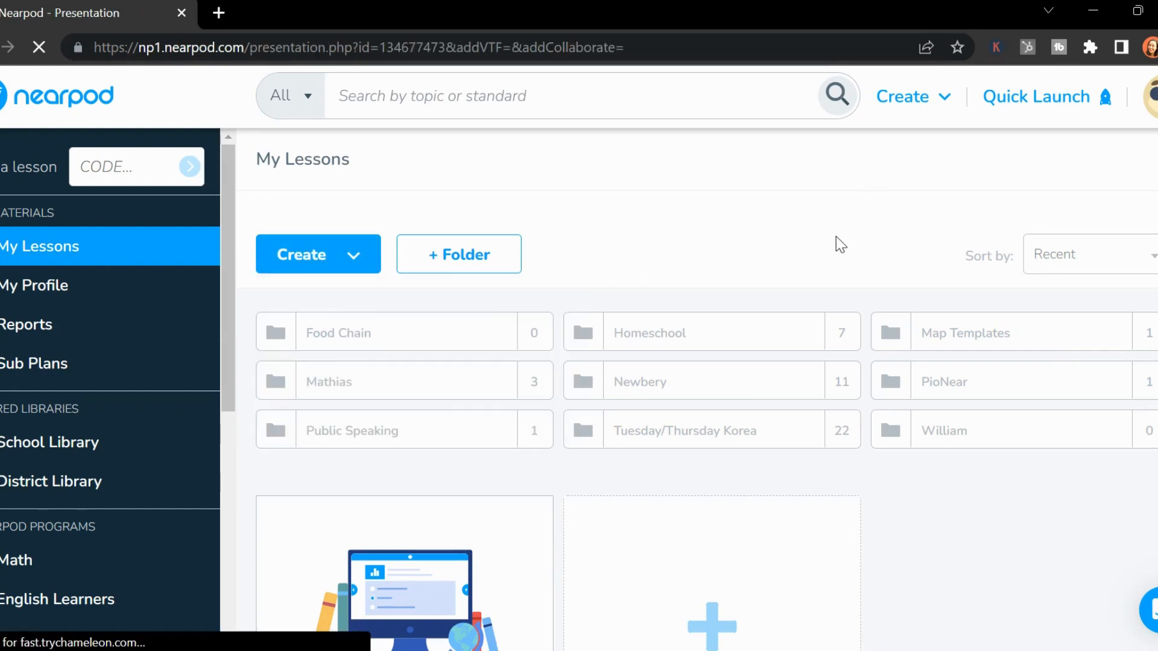
left_click(110, 218)
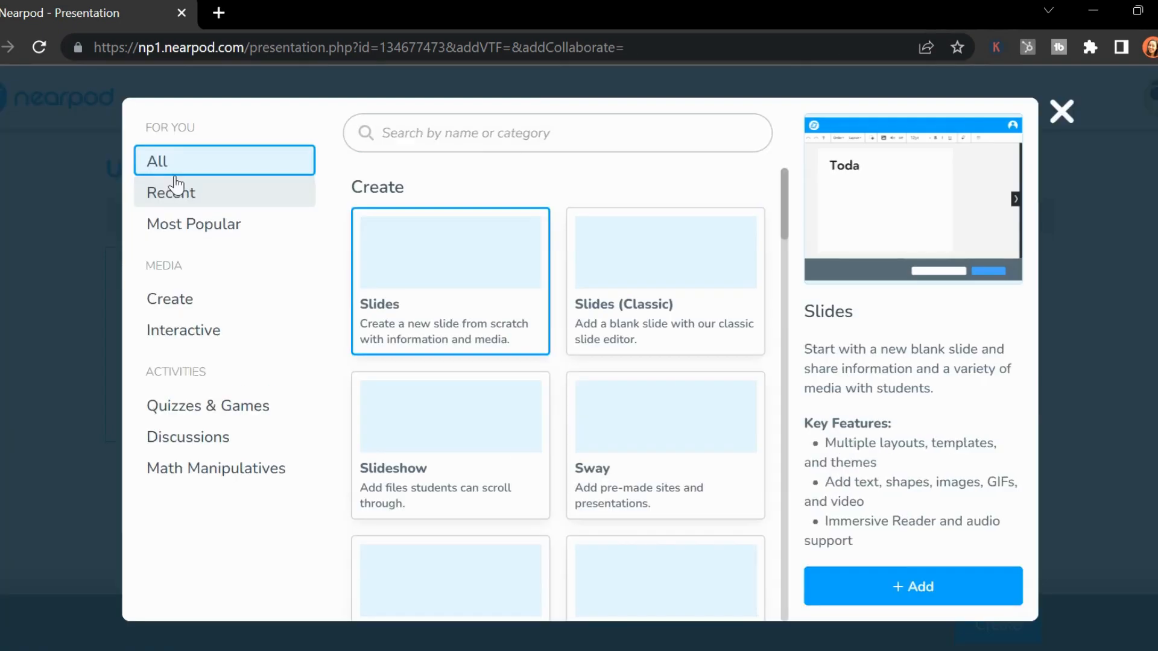
left_click(173, 191)
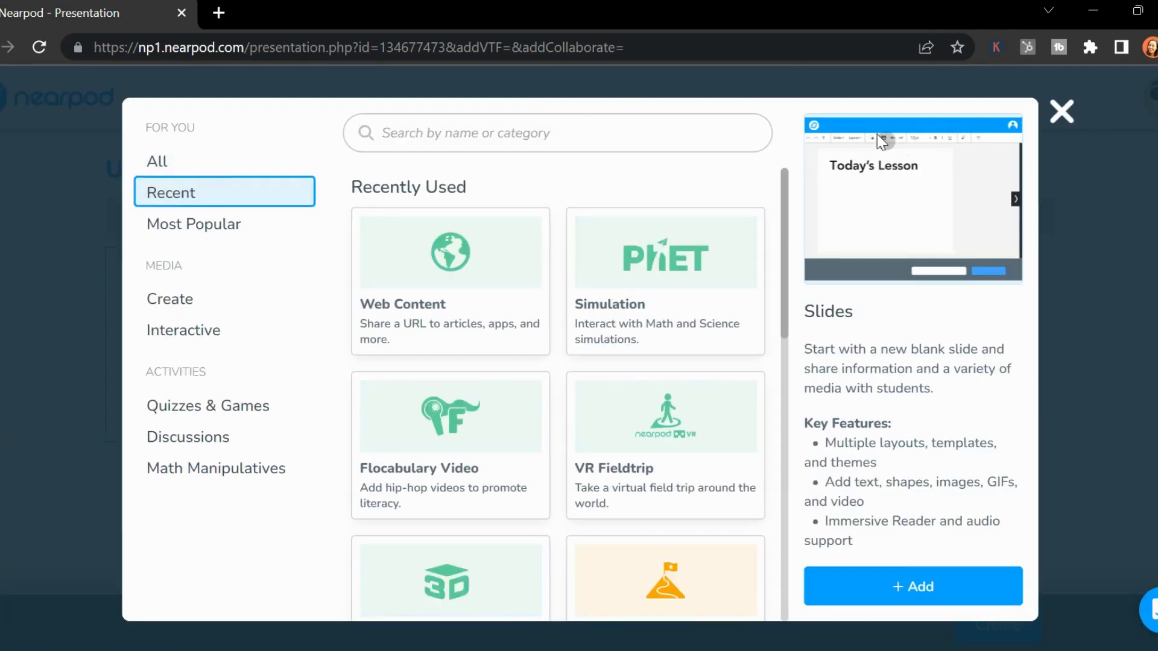
left_click(1062, 112)
Replace the untitled lesson's title with "Fables".
left_click(239, 164)
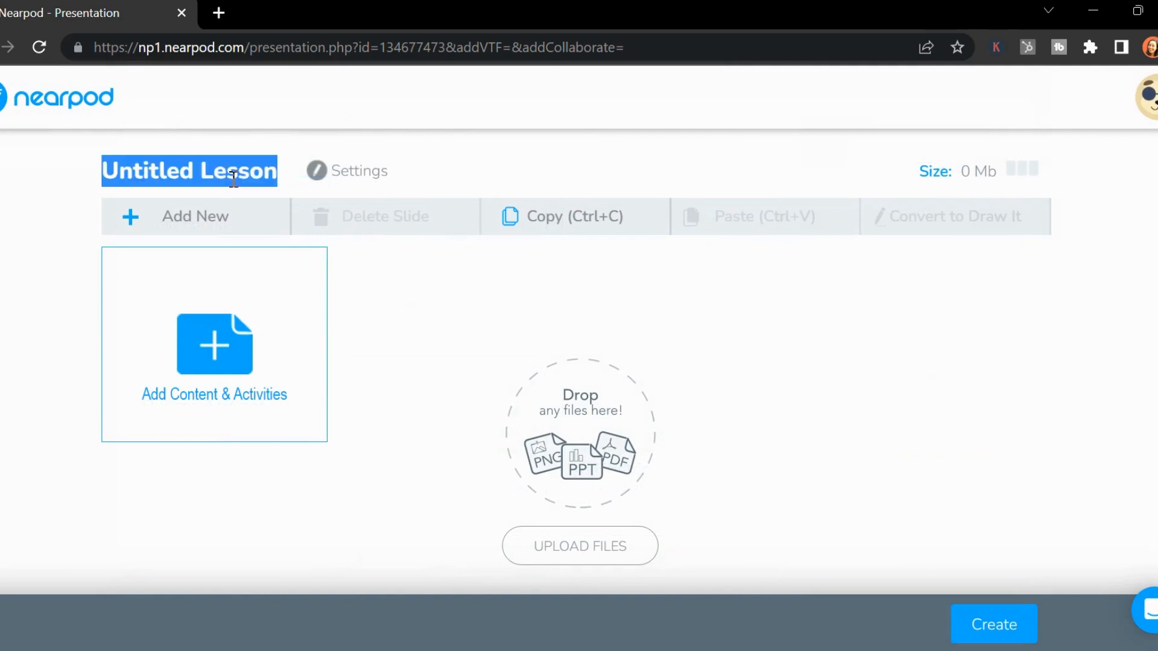
type("Fables")
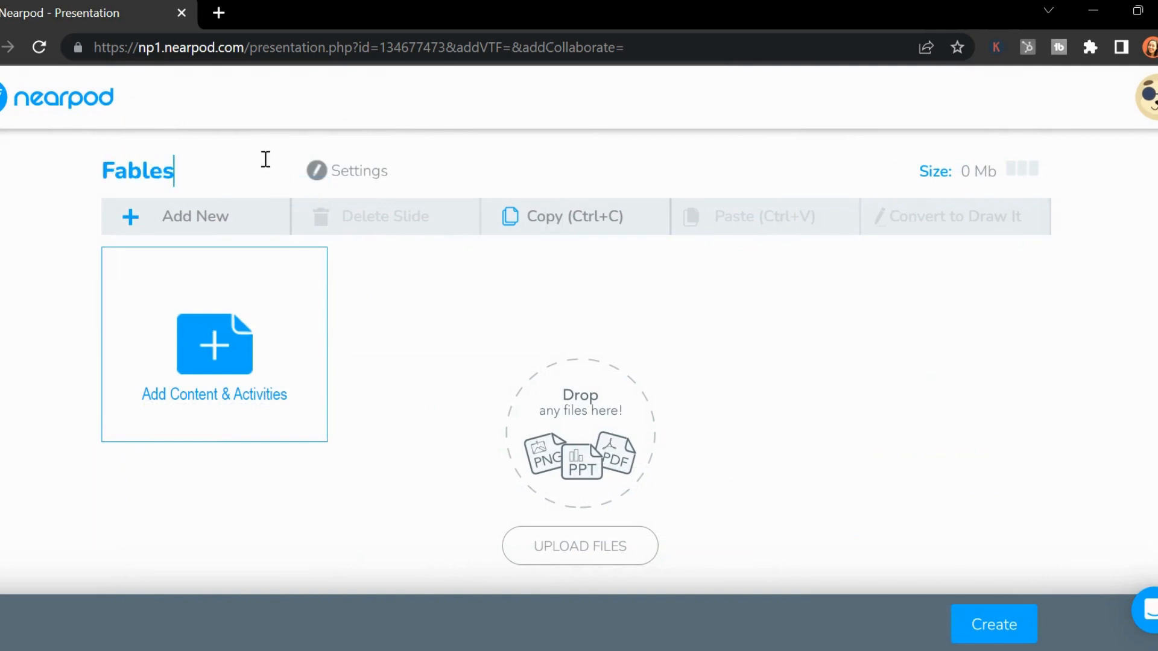
left_click_drag(261, 160, 25, 168)
left_click(399, 145)
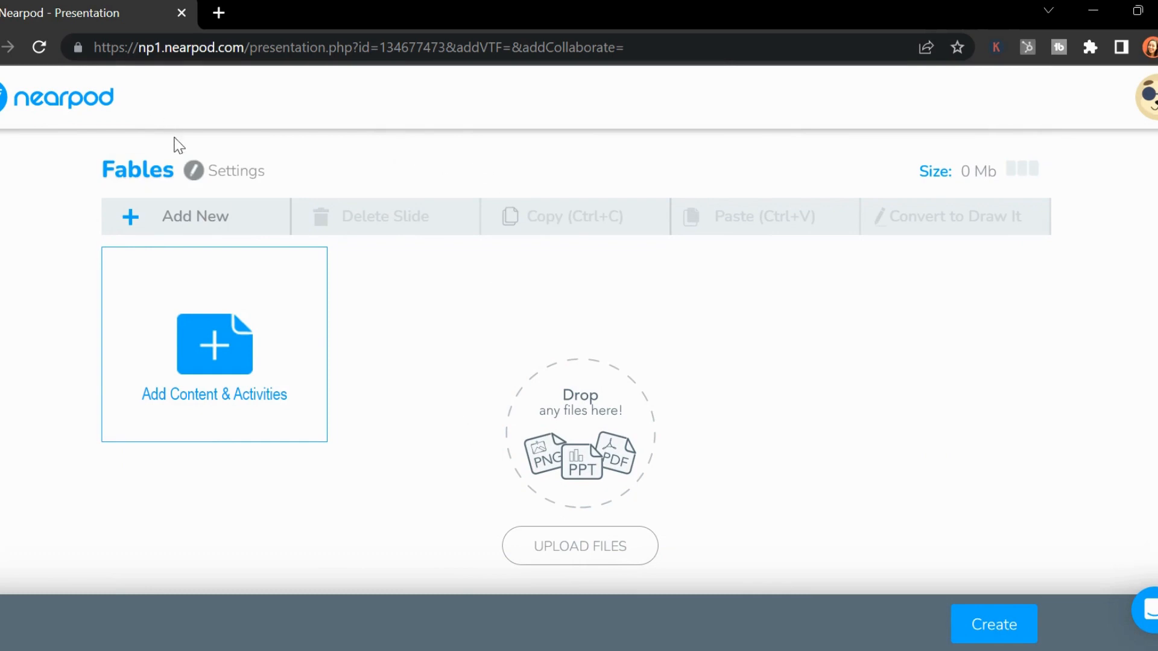
Change the lesson name to "Fables (Tues)" in the lesson settings and submit the details.
left_click(193, 174)
double_click(595, 229)
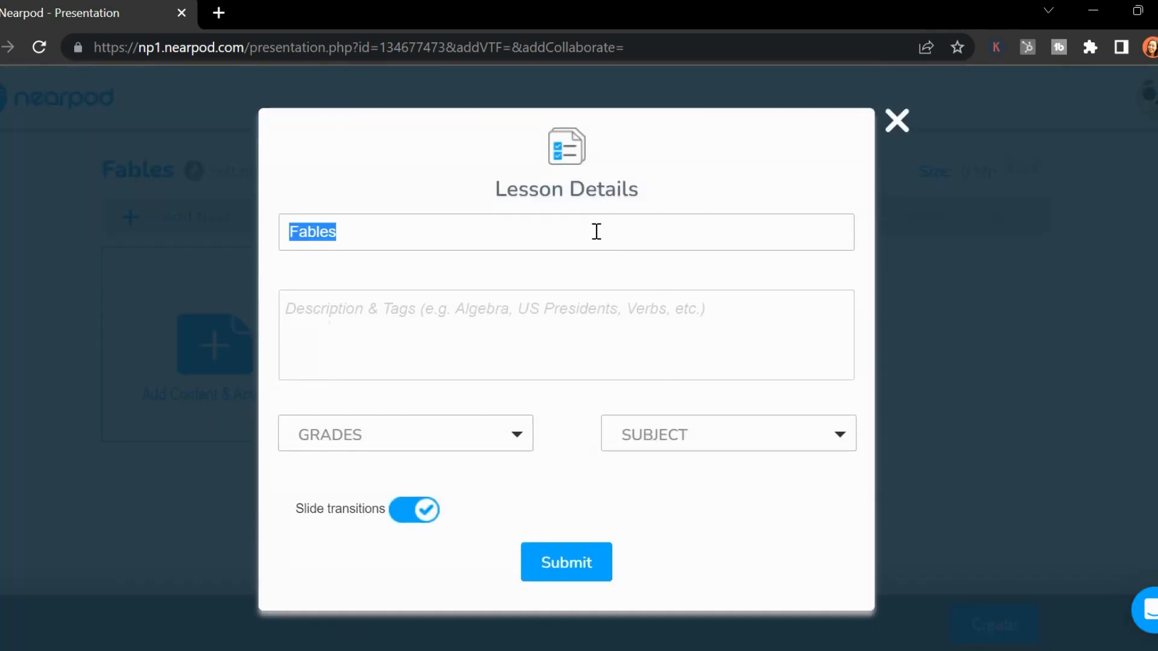
left_click(631, 220)
type("(Tues")
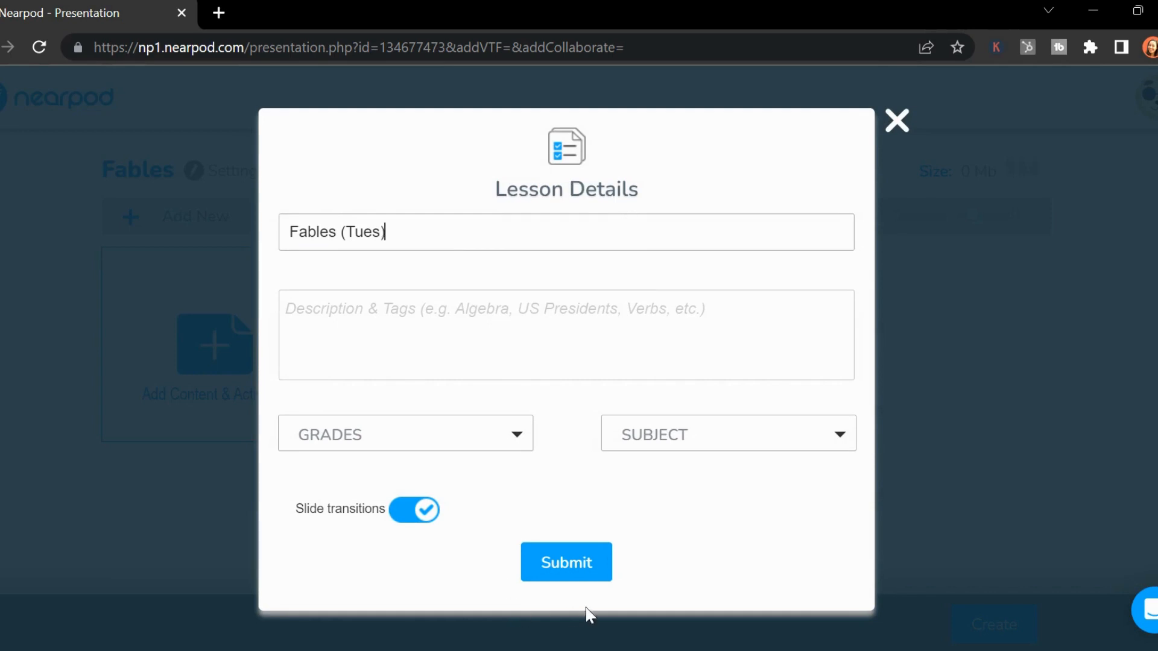
left_click(578, 563)
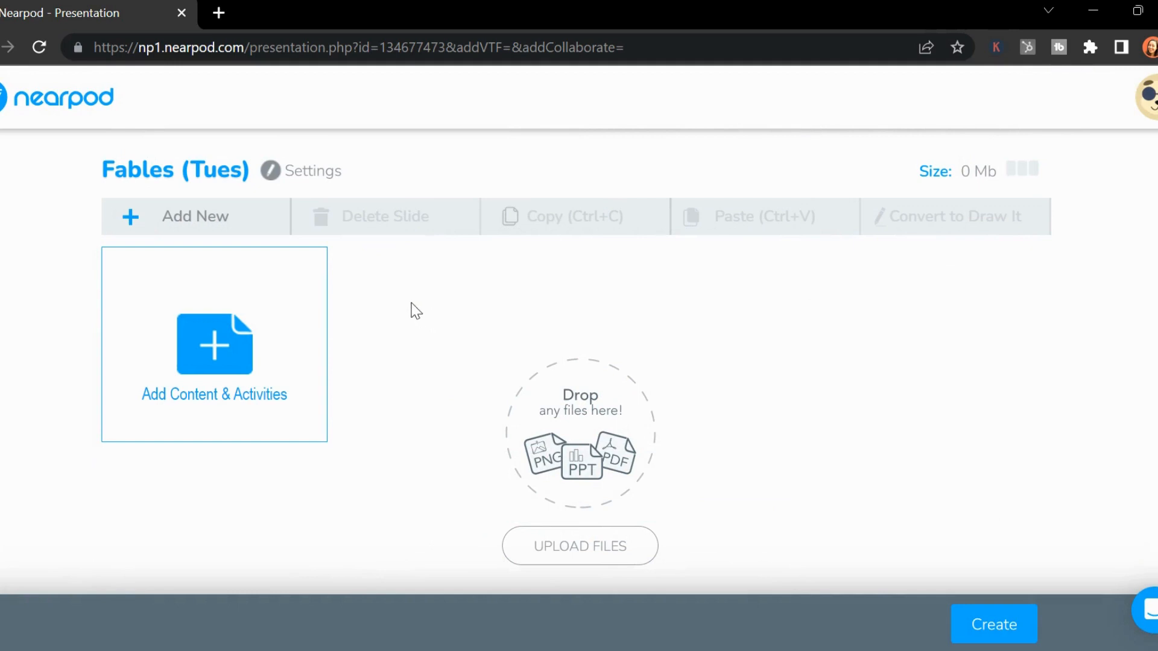
Add a Collaborate Board discussion activity to the lesson.
left_click(263, 341)
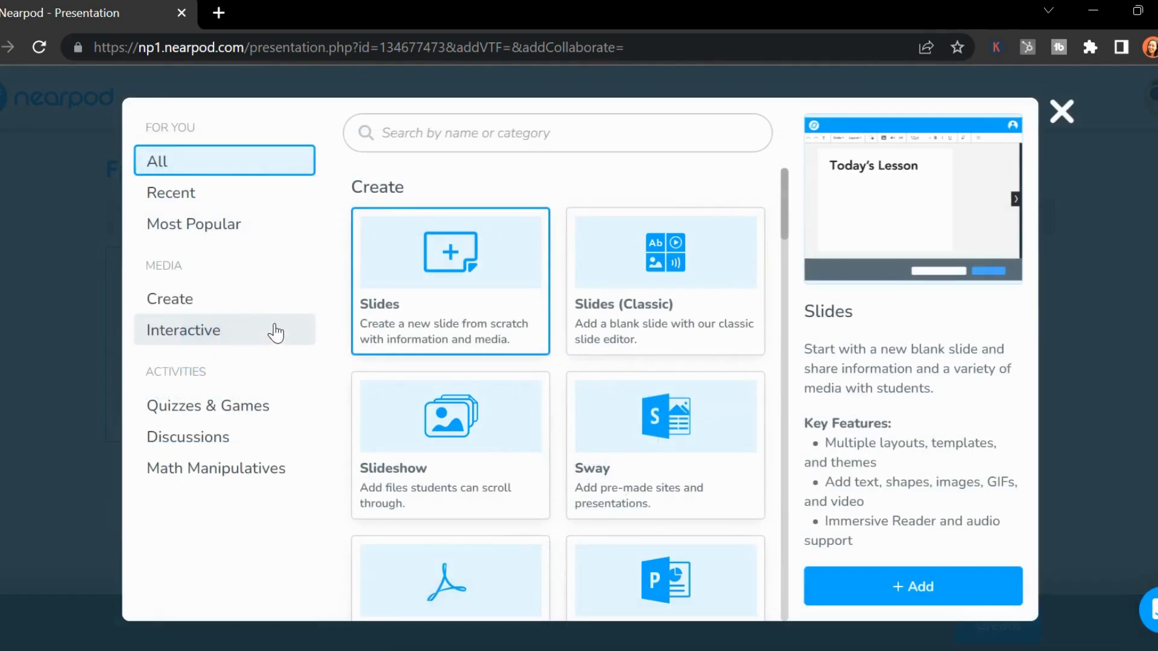
left_click(263, 440)
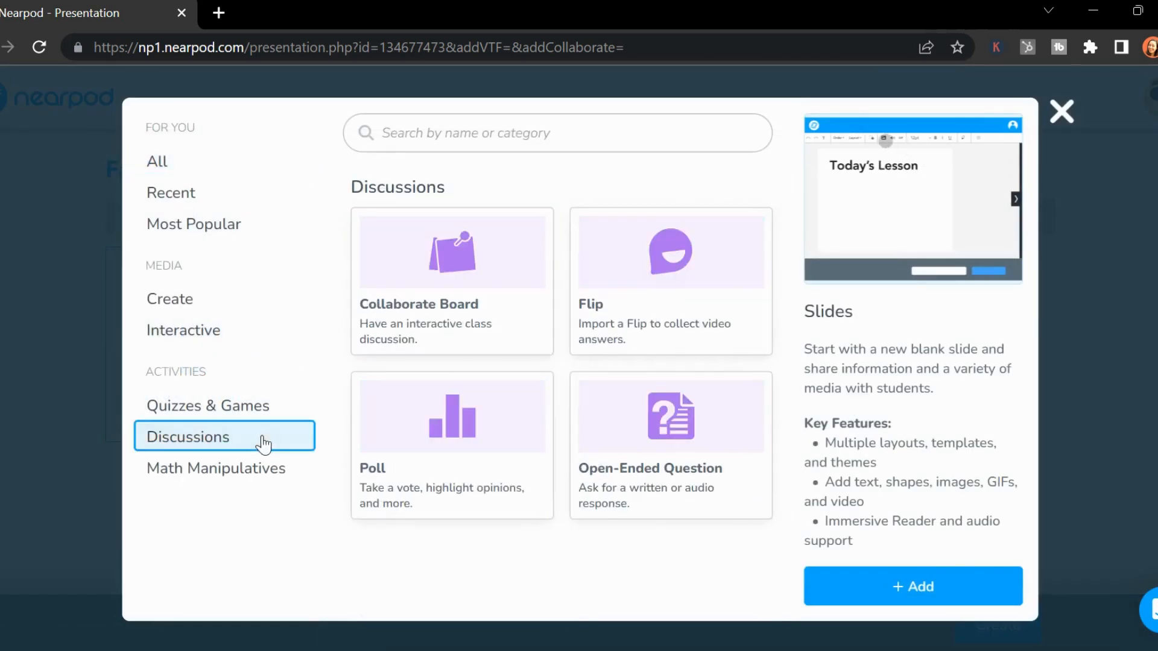
left_click(535, 316)
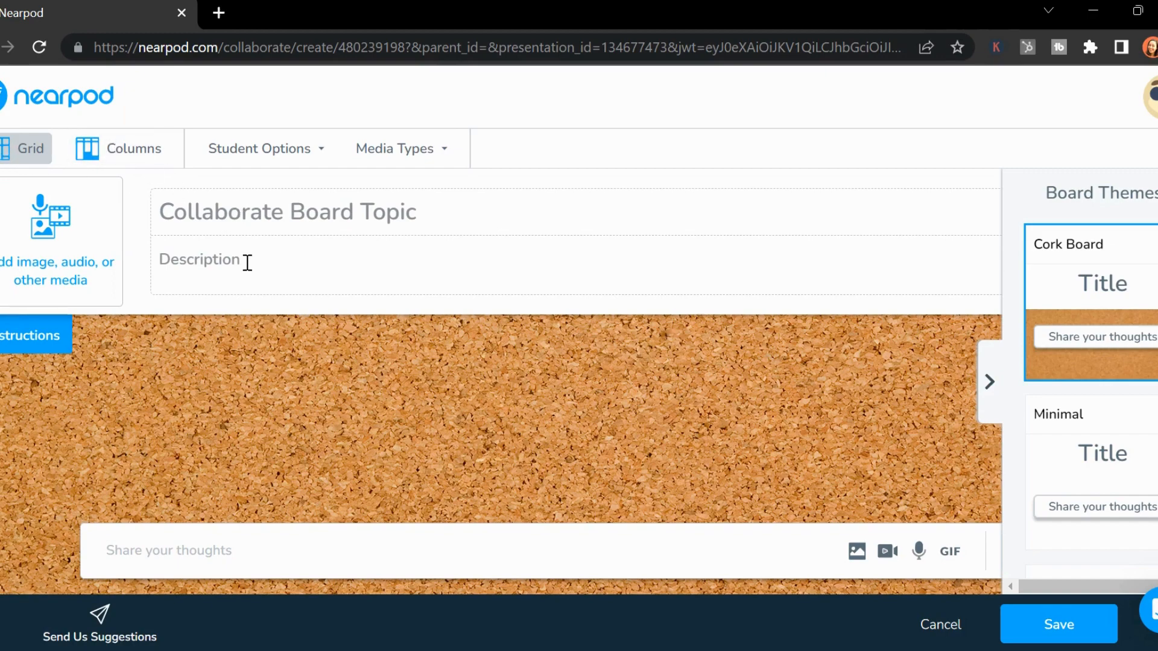
Set the board topic to "Do you know any fables?" and the description to "(Tortoise and Hare, The Emperor's New Clothes, etc.)".
left_click(236, 224)
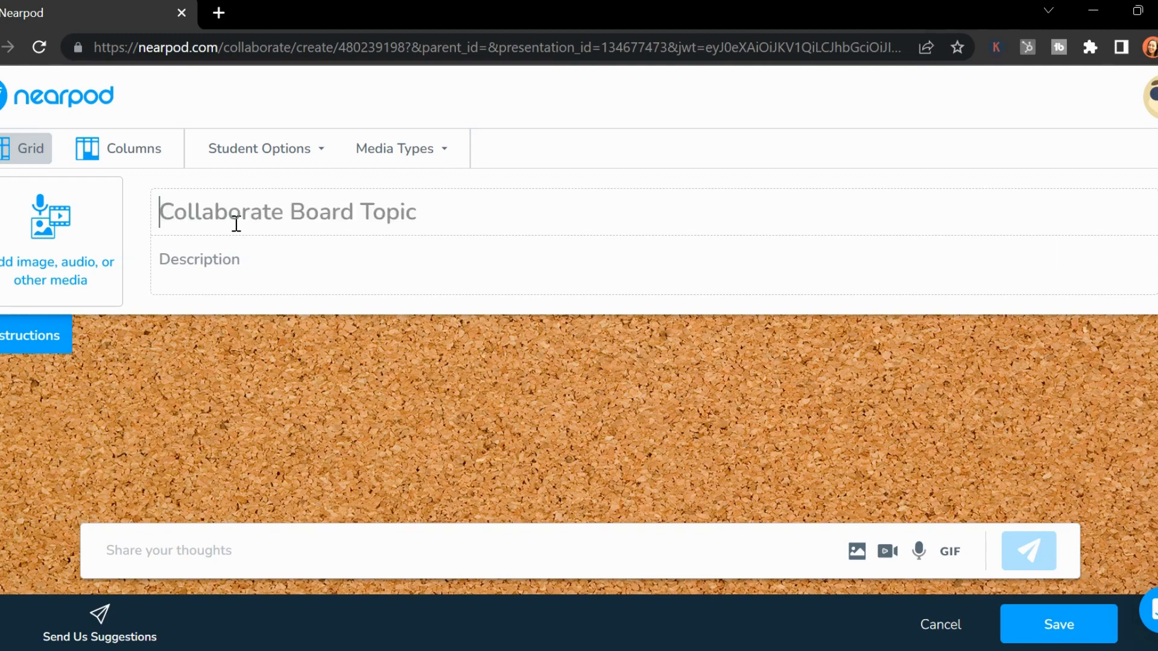
type("Do you know any fab")
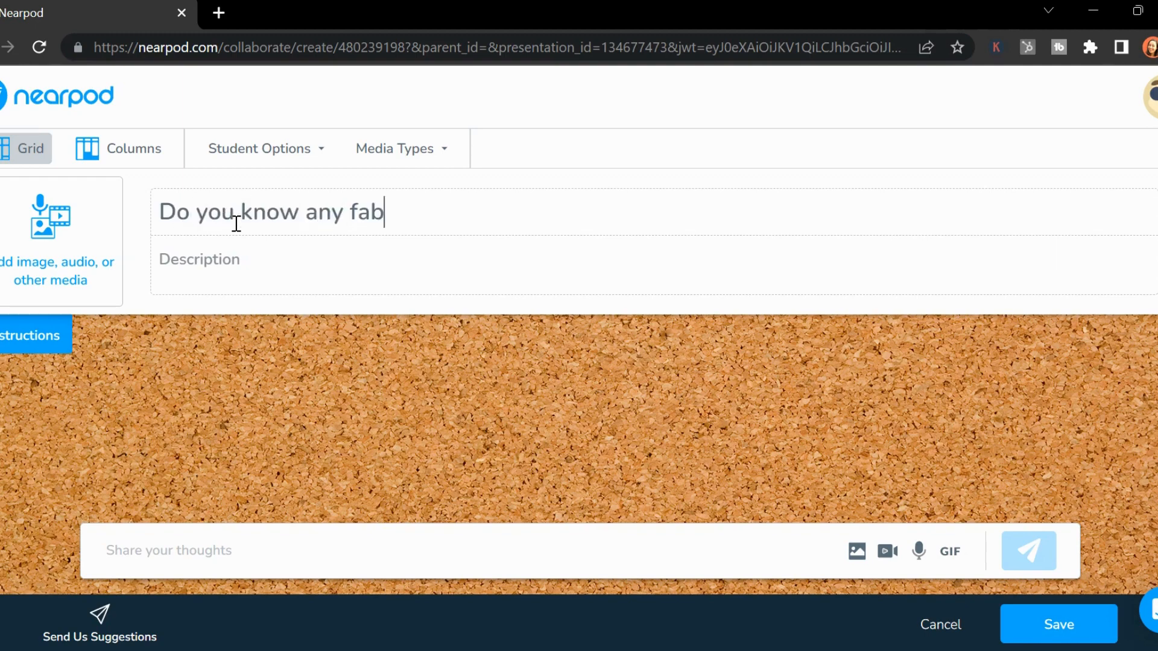
type("les?")
left_click(271, 245)
type("(Tortoise and Hare, The Emperor's New Clothes, etc.)")
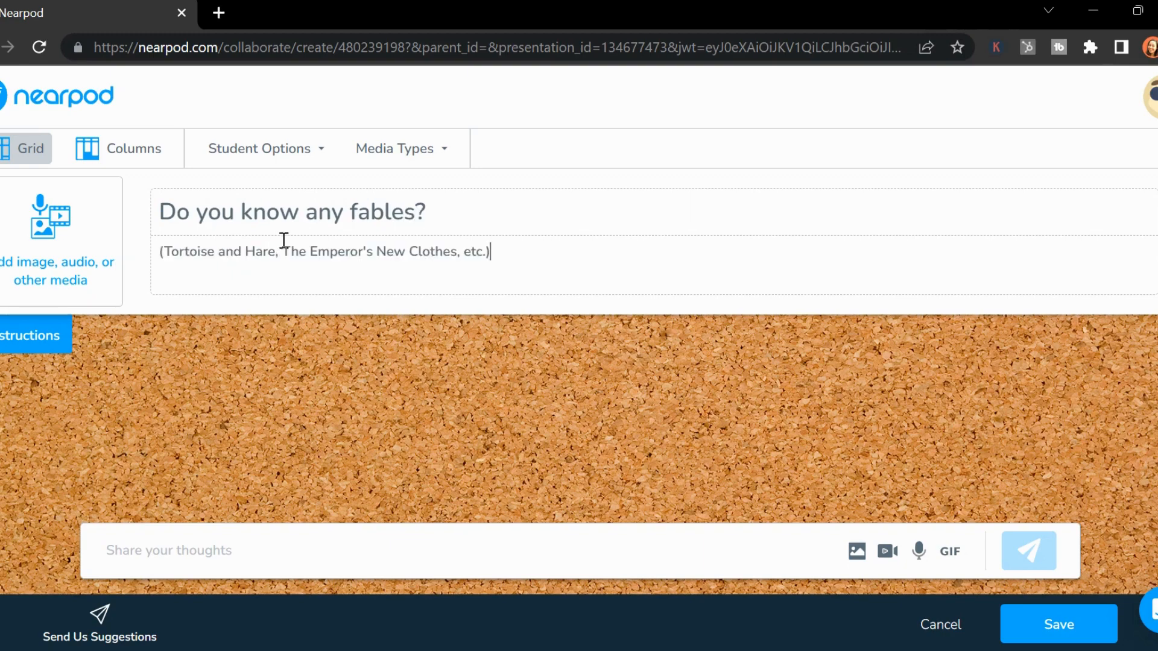
Search images for "tortoise and the hare" and save the "The Hare and the Tortoise" race cover as the board topic's image.
left_click(84, 249)
left_click(194, 205)
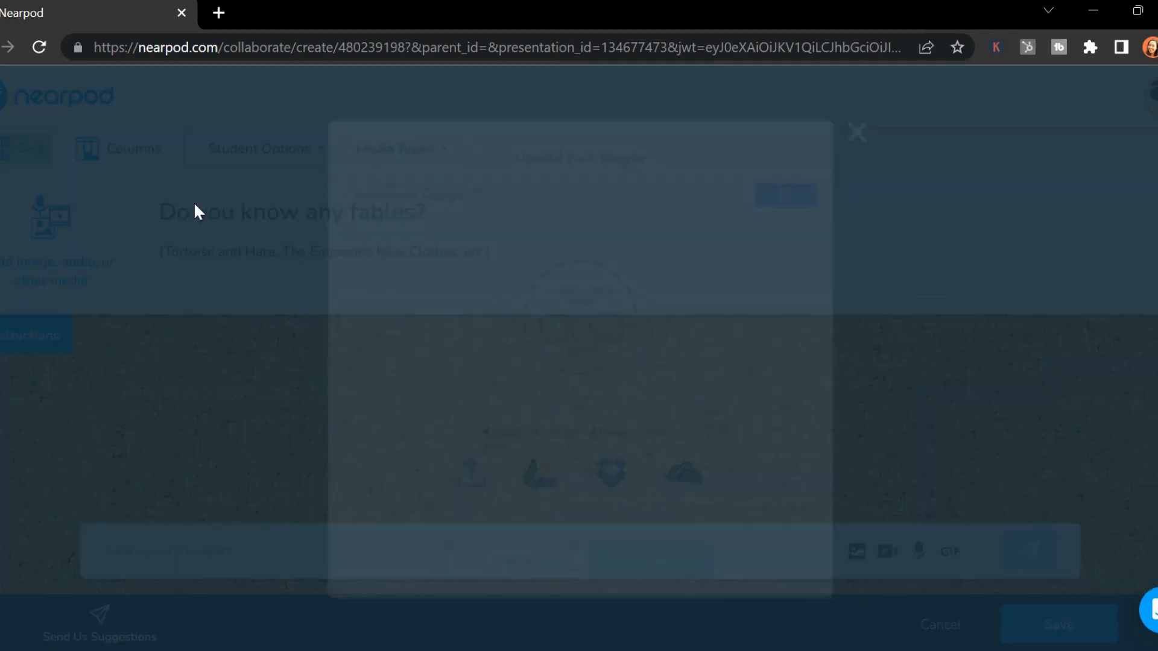
left_click(413, 176)
type("tortoi")
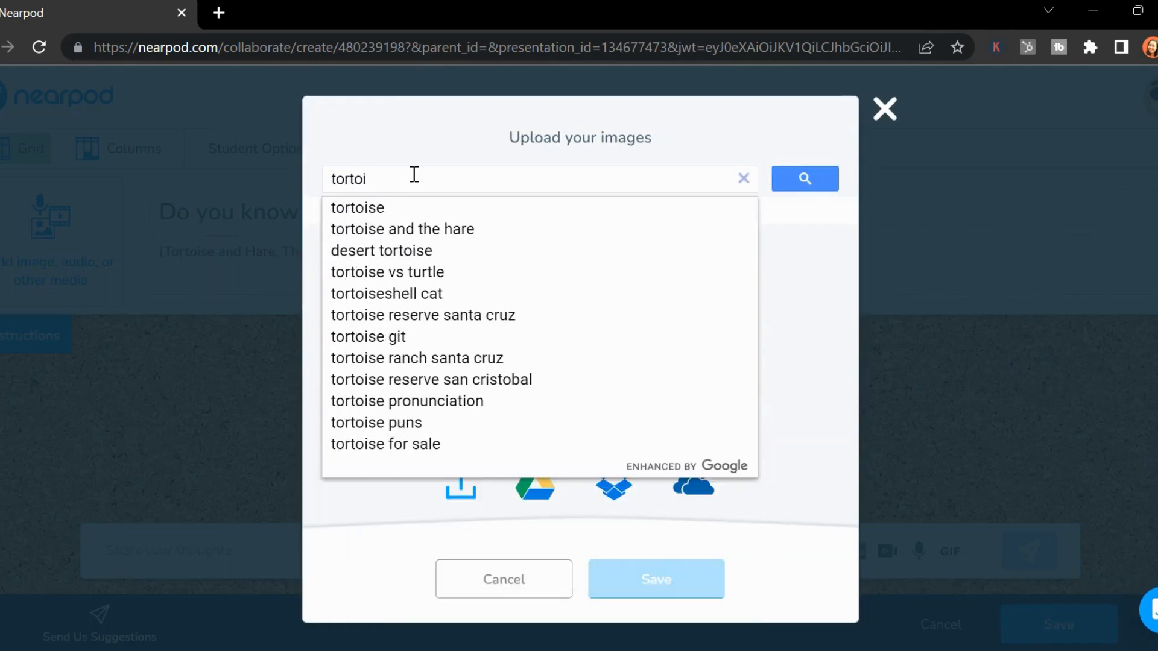
type("se")
key("Down")
key("Down")
key("Return")
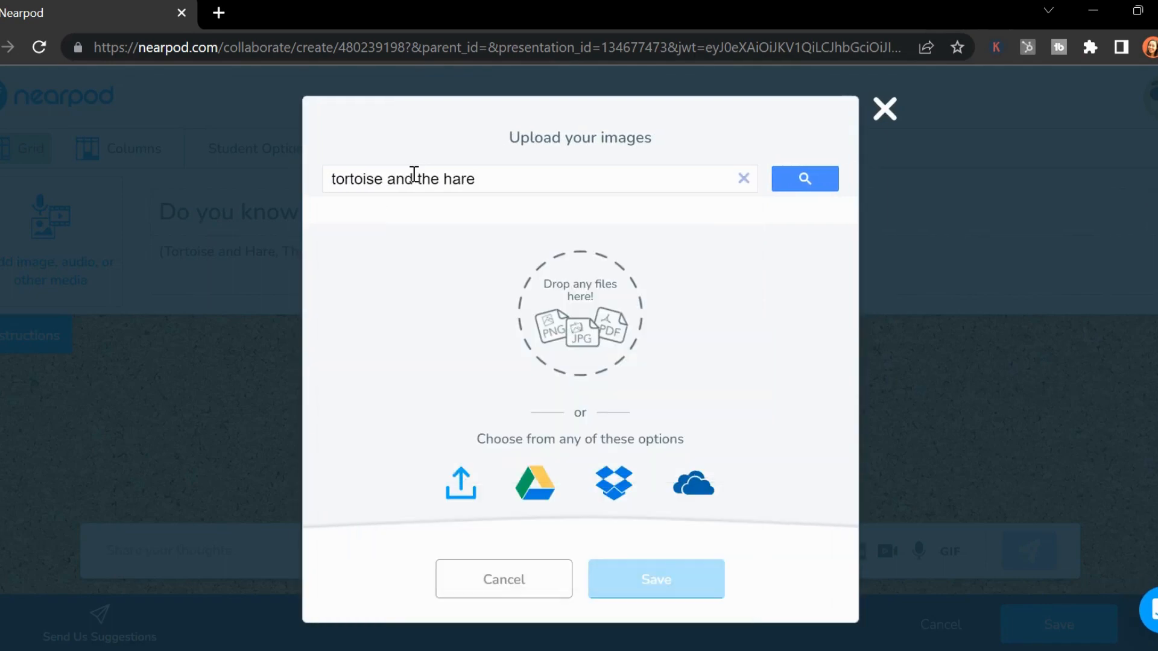
left_click(827, 184)
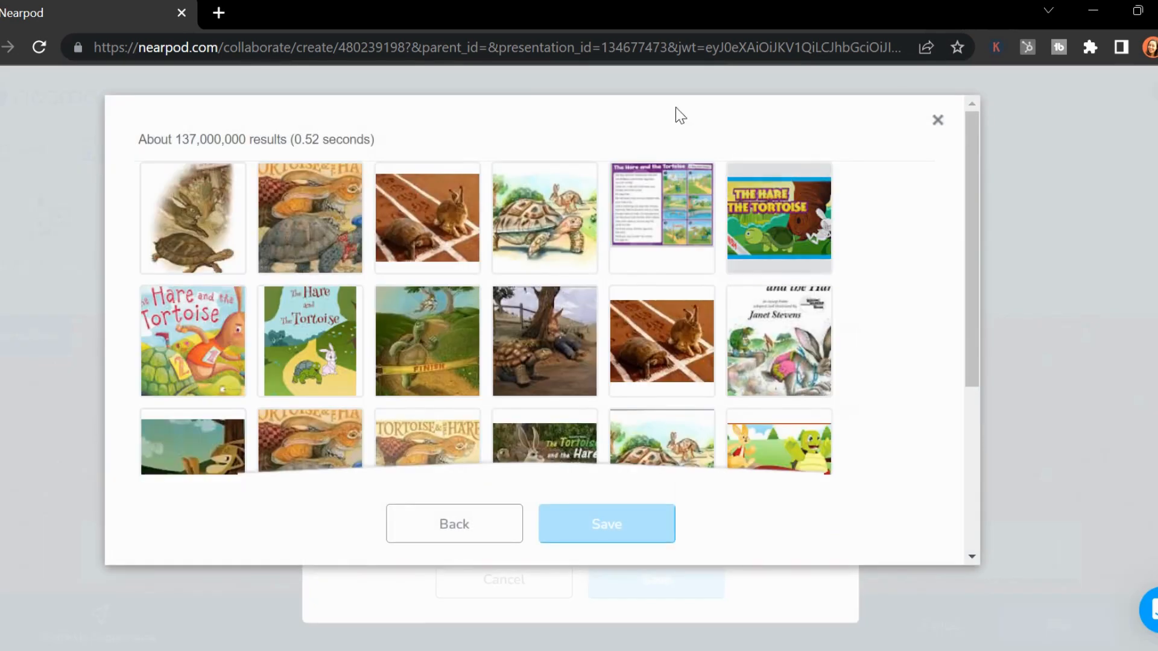
left_click(235, 338)
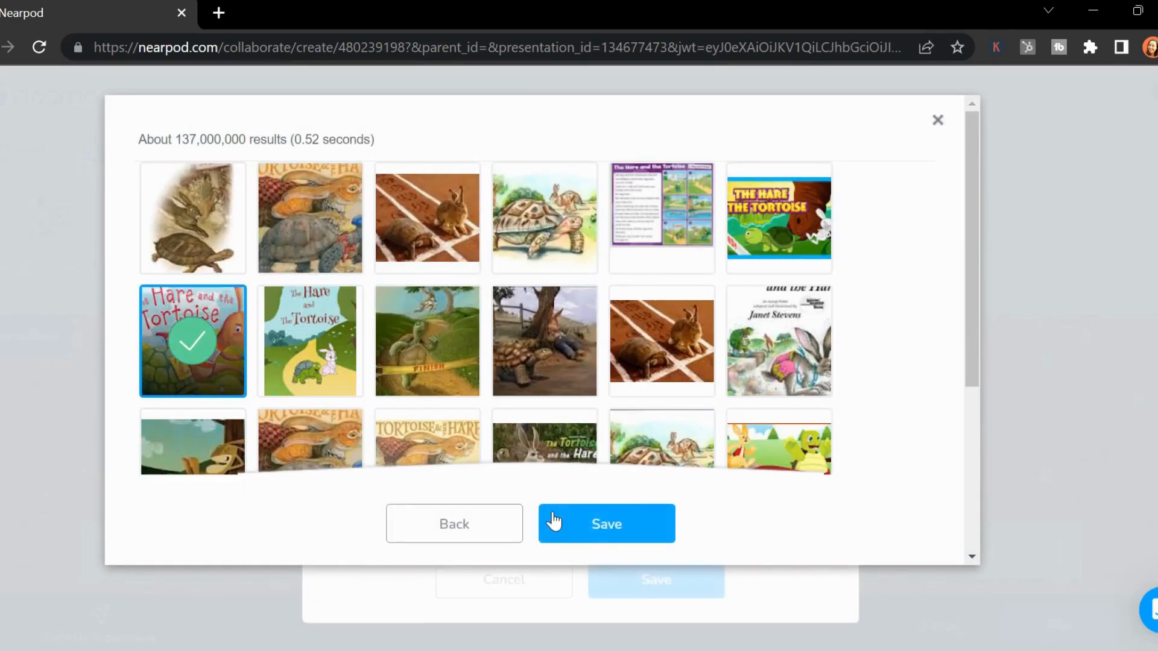
left_click(554, 522)
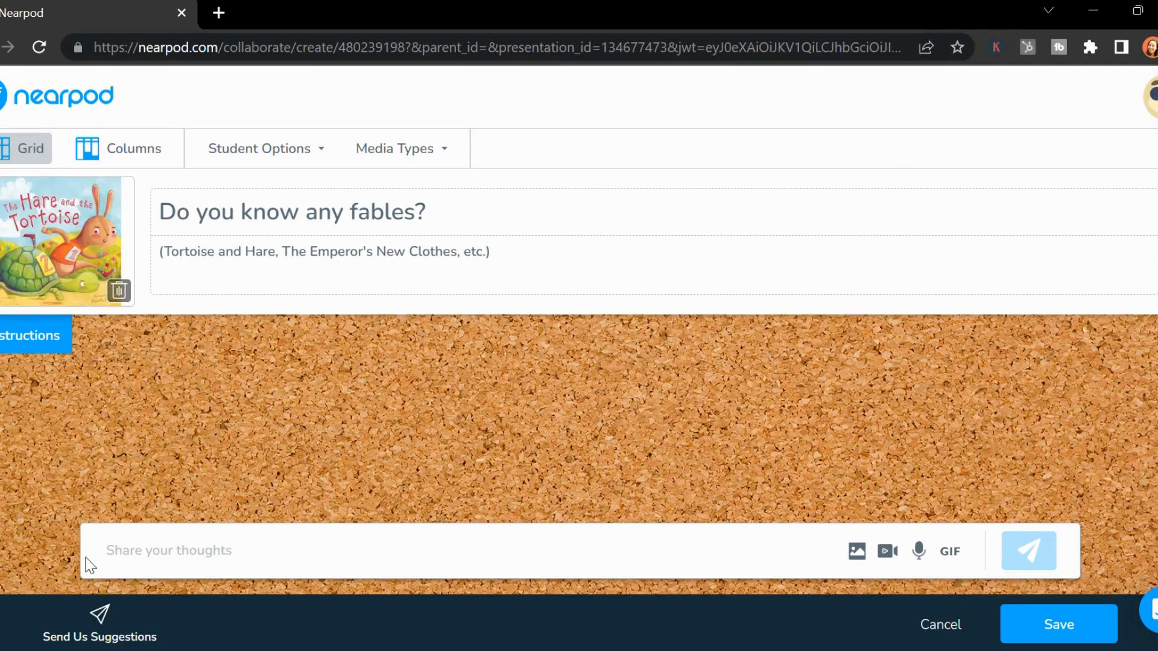
Post the text "Aesop" as a response on the board.
triple_click(107, 551)
left_click(355, 548)
type("Aesop")
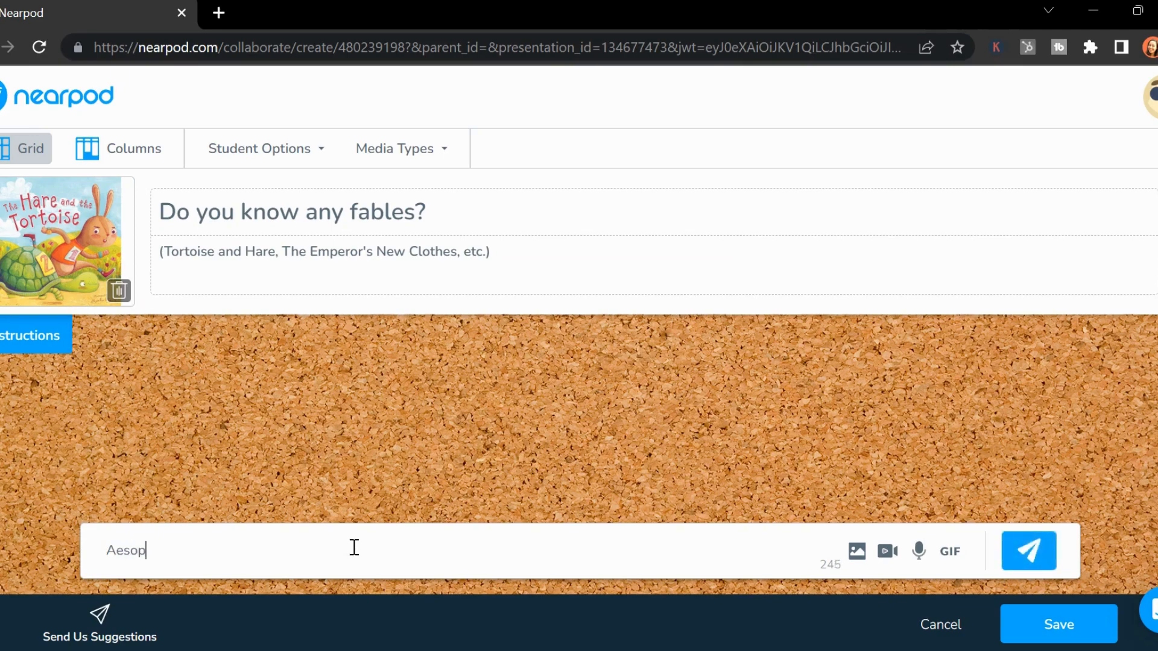
key("Return")
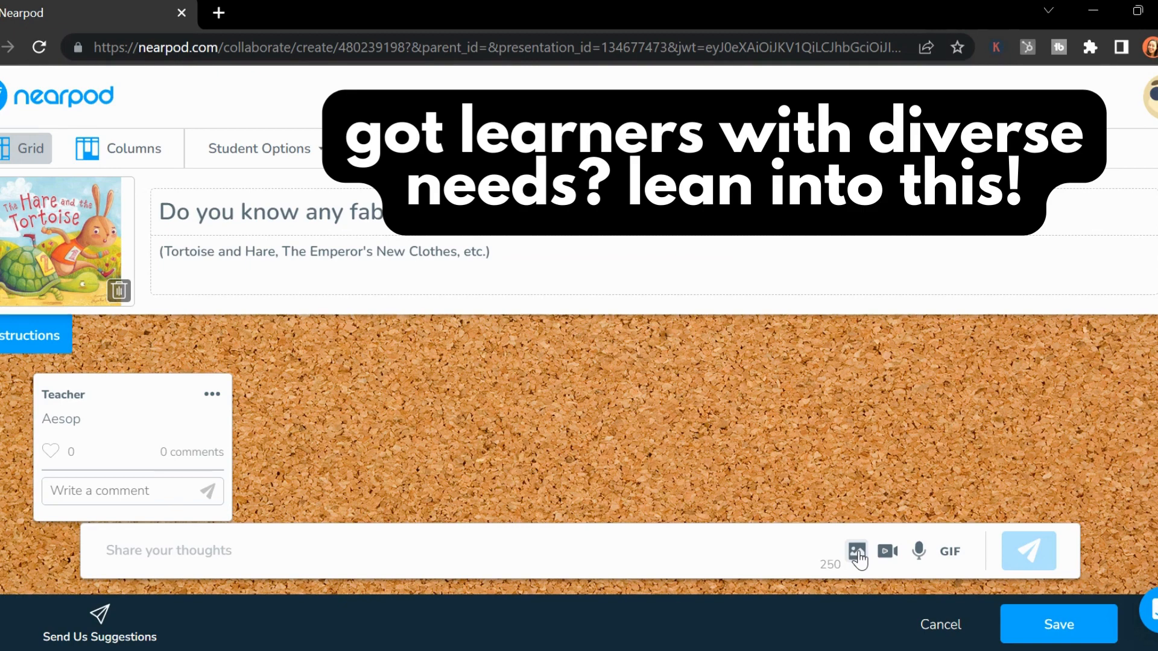
Search images for "emperor's new clothes" and post the cartoon of the crowned emperor beside a mirror to the board.
left_click(857, 552)
left_click(522, 178)
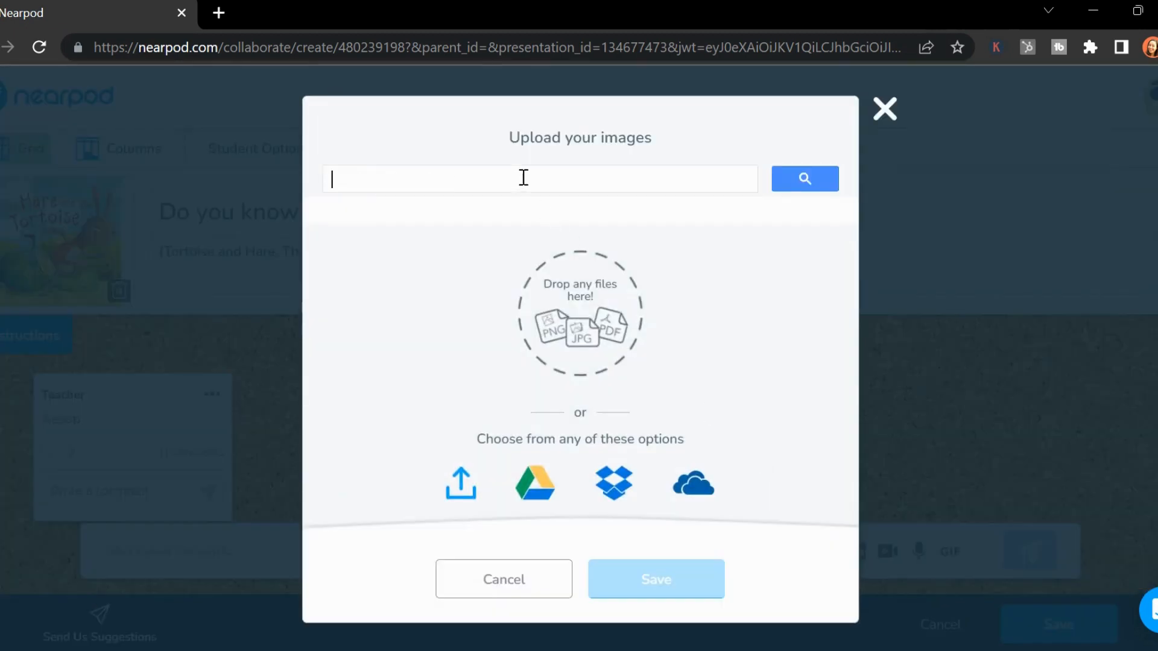
type("e")
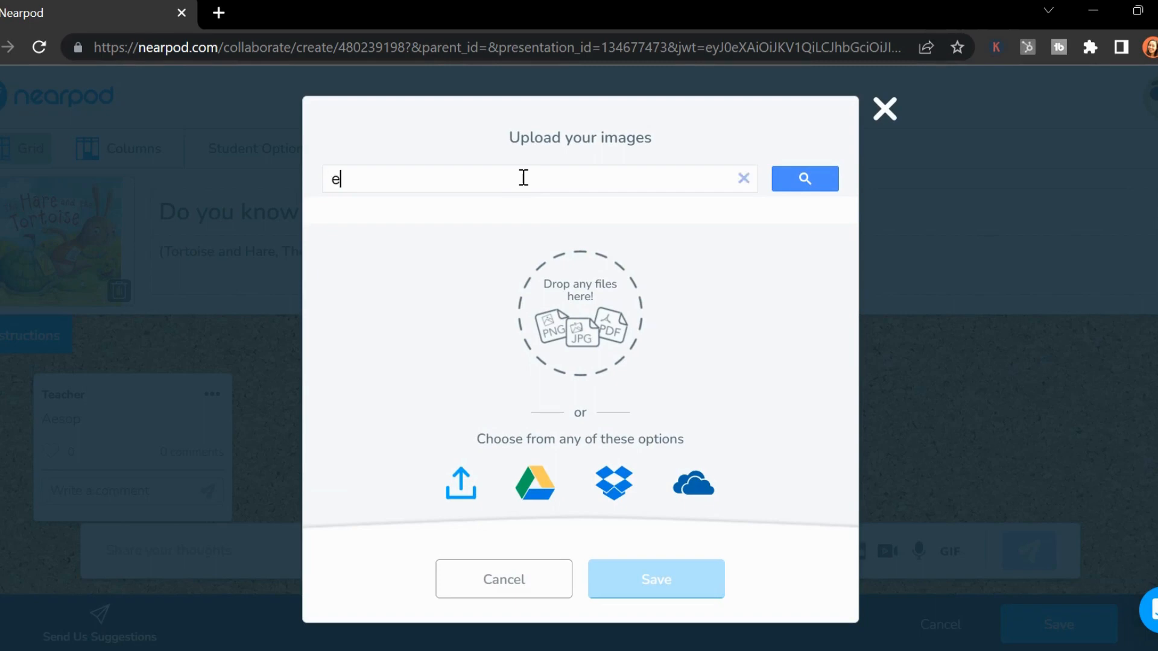
type("mperor's new clothes")
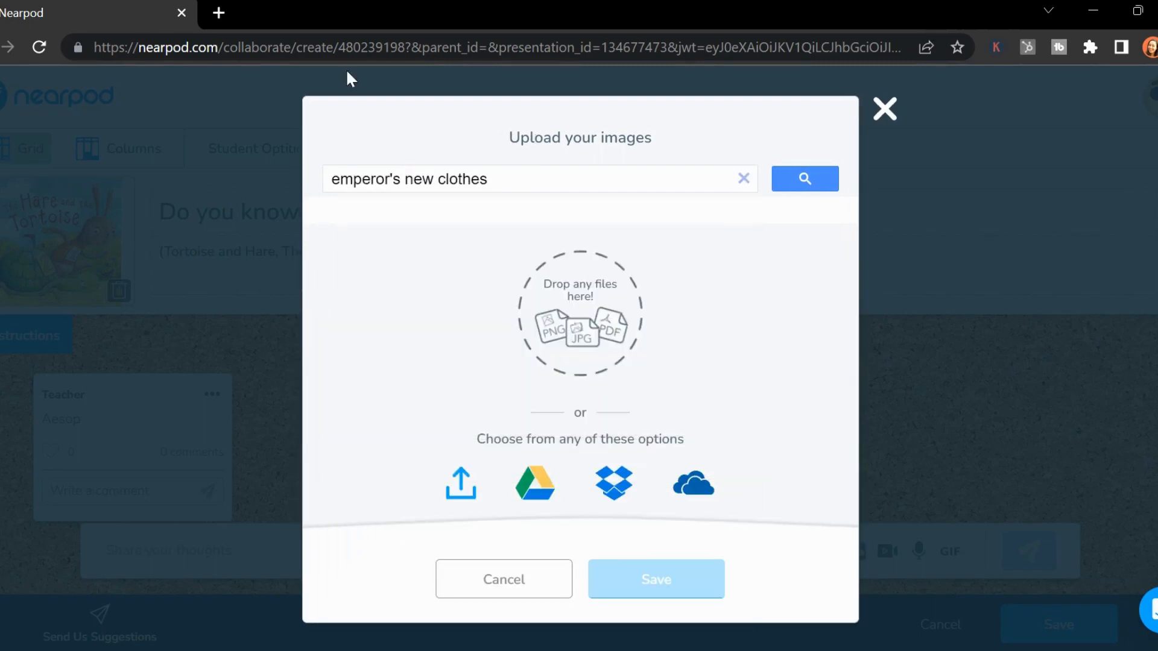
key("Return")
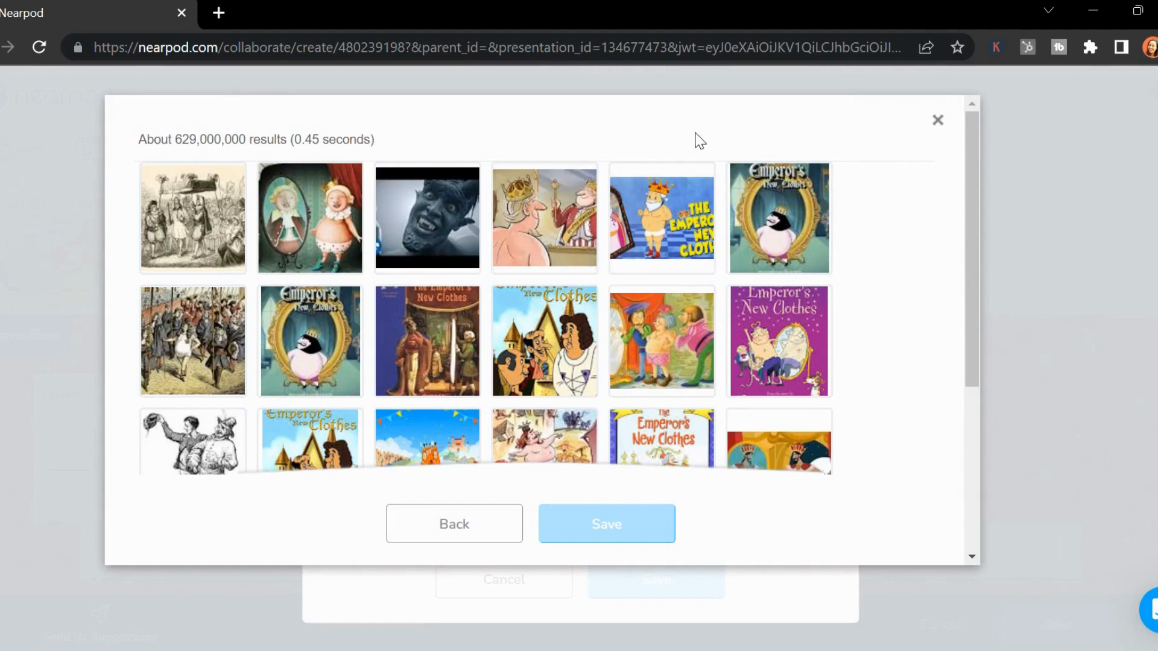
left_click(694, 210)
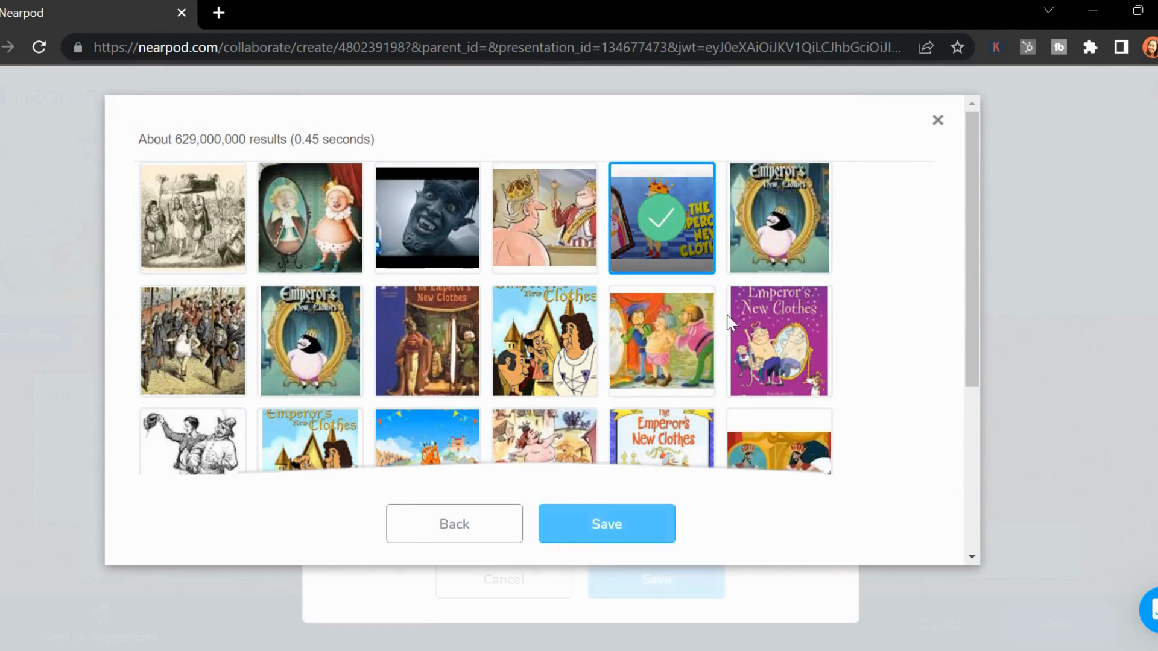
left_click(628, 524)
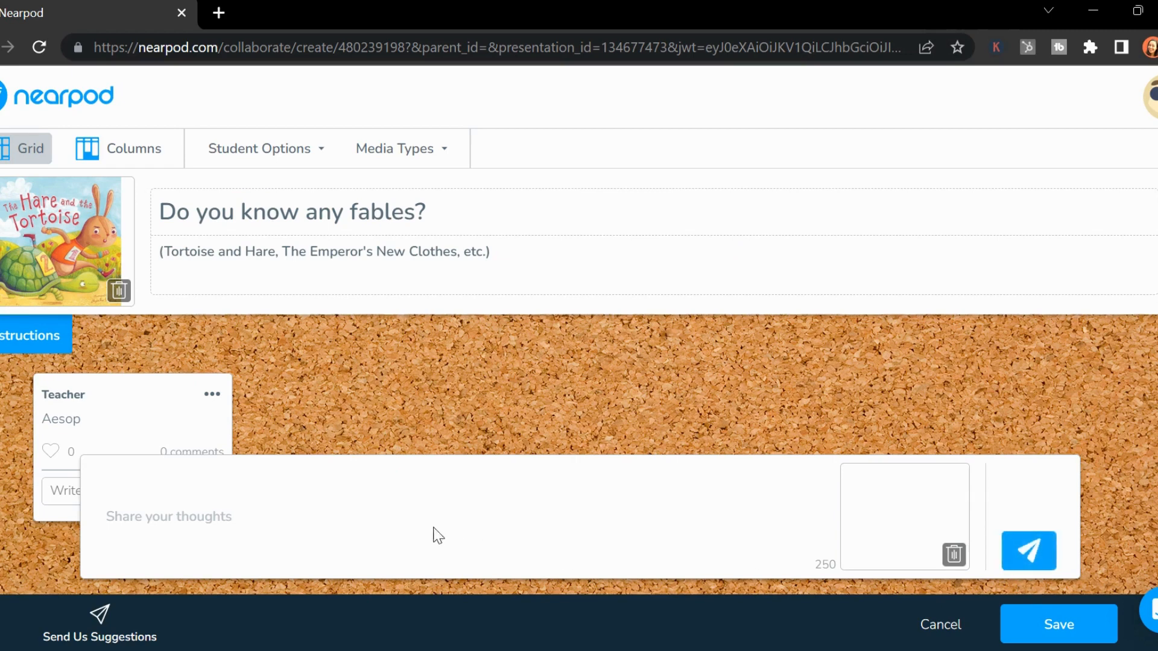
left_click(1035, 551)
Like both the emperor image post and the "Aesop" post on the board.
scroll(730, 462, "down", 2)
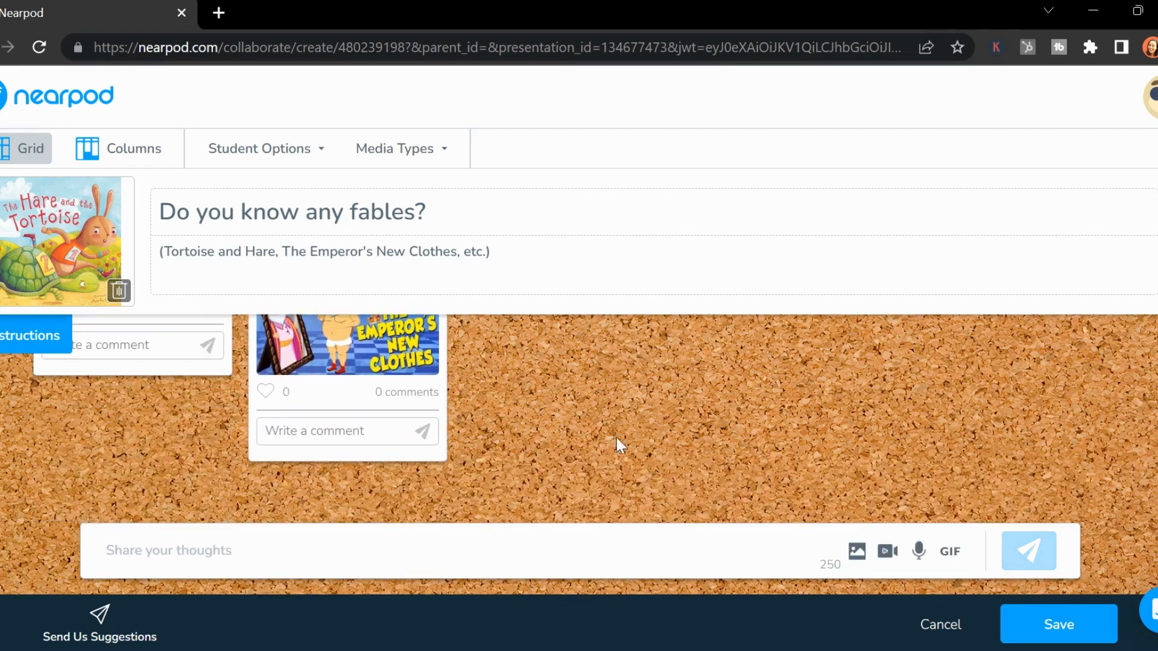
left_click(264, 392)
scroll(152, 422, "up", 2)
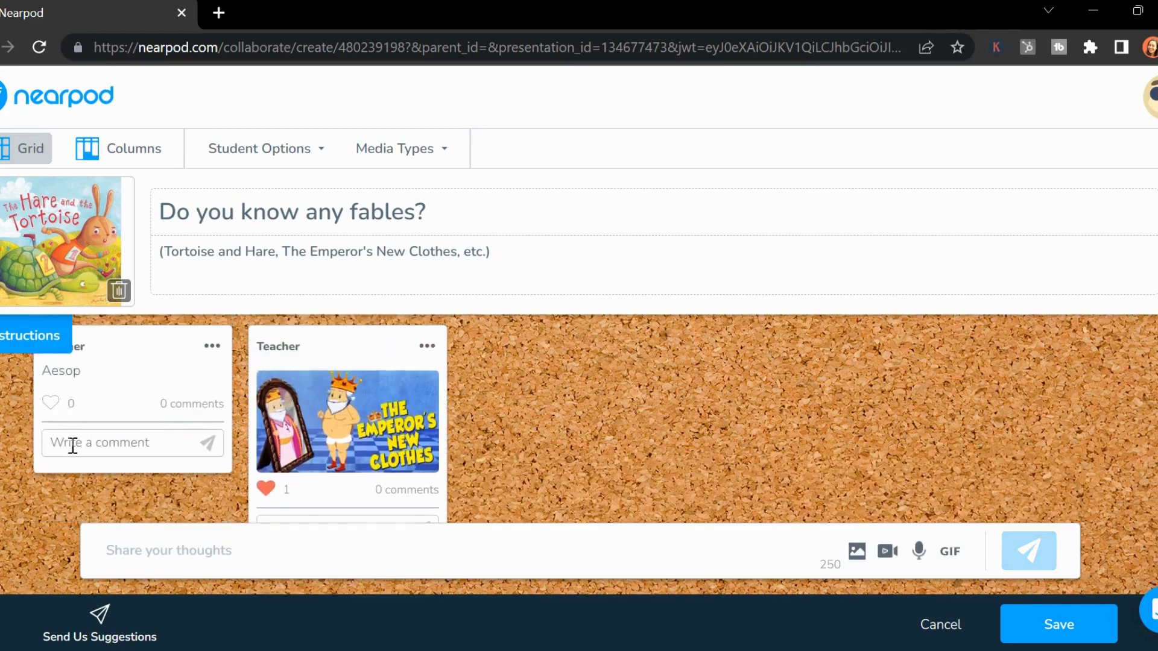
left_click(52, 402)
Allow students to edit their responses on the board and toggle approval of student posts on and off again.
left_click(276, 149)
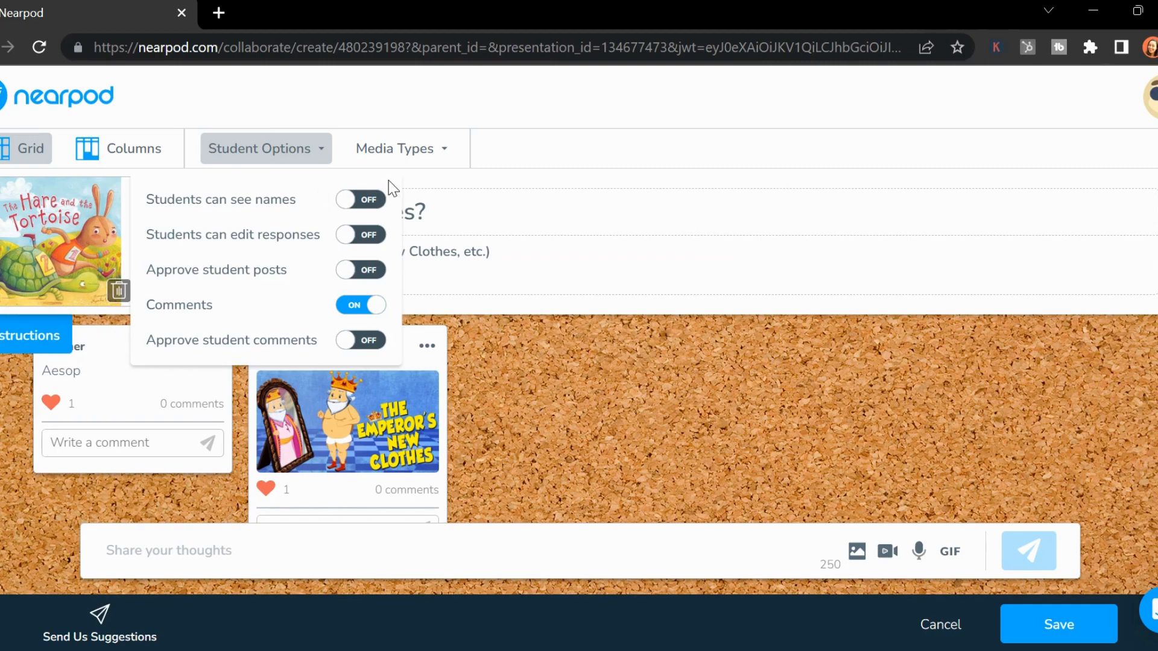
left_click(351, 236)
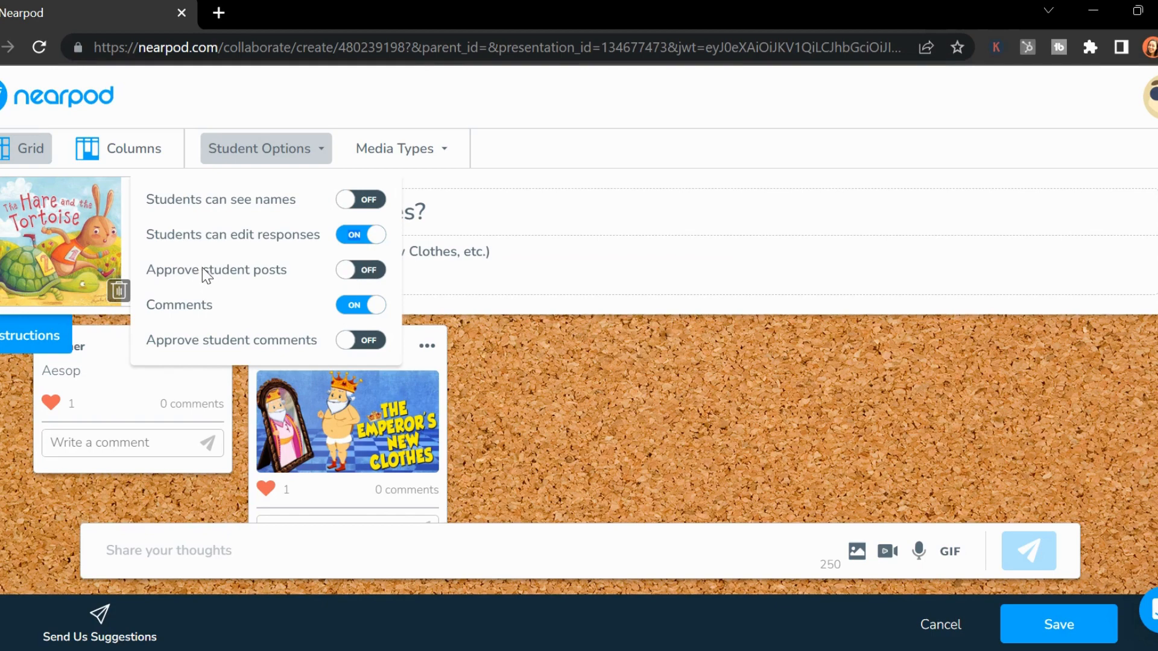
left_click(353, 279)
left_click(353, 280)
left_click(349, 75)
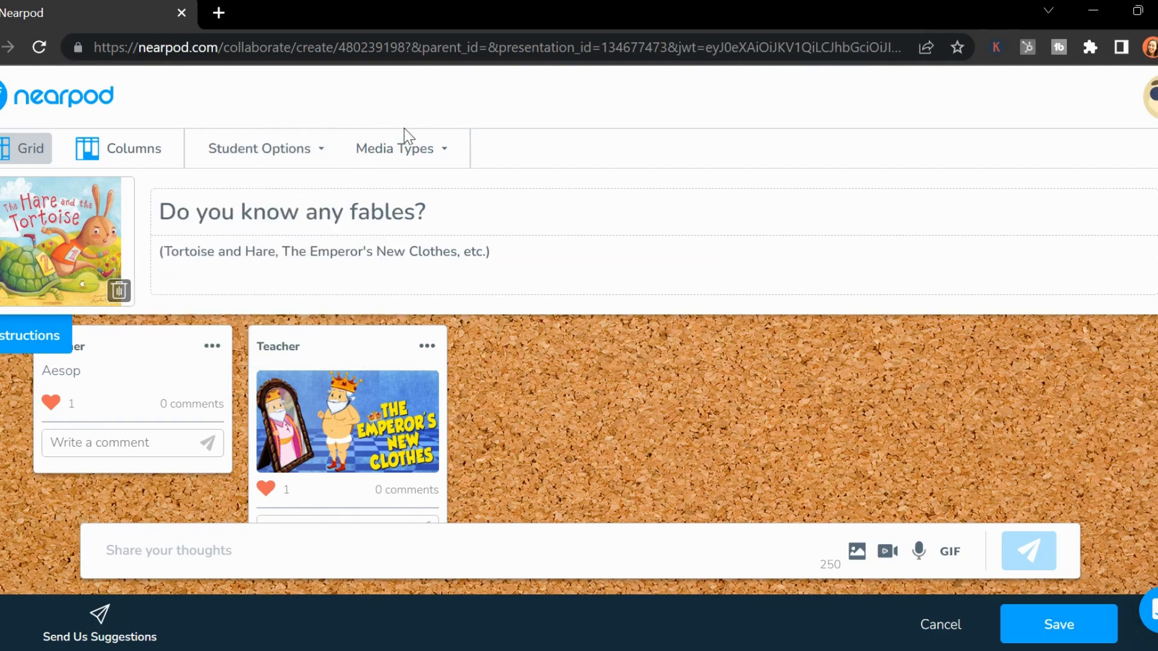
Toggle images off and back on in the board's allowed media types.
left_click(409, 154)
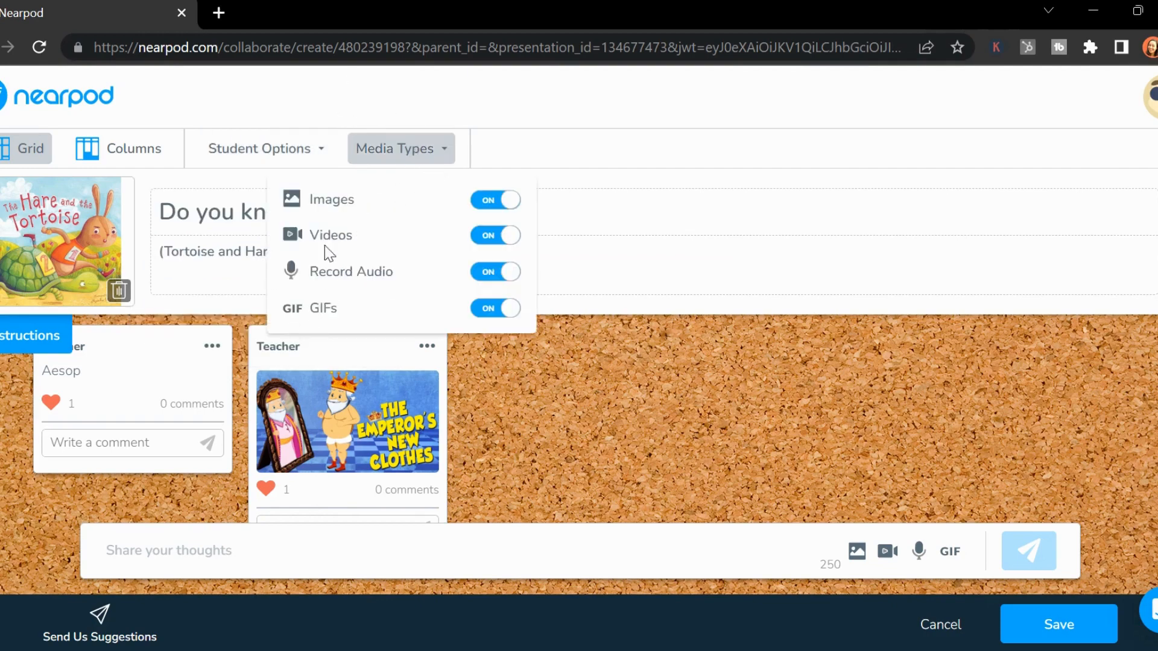
left_click(502, 203)
left_click(502, 205)
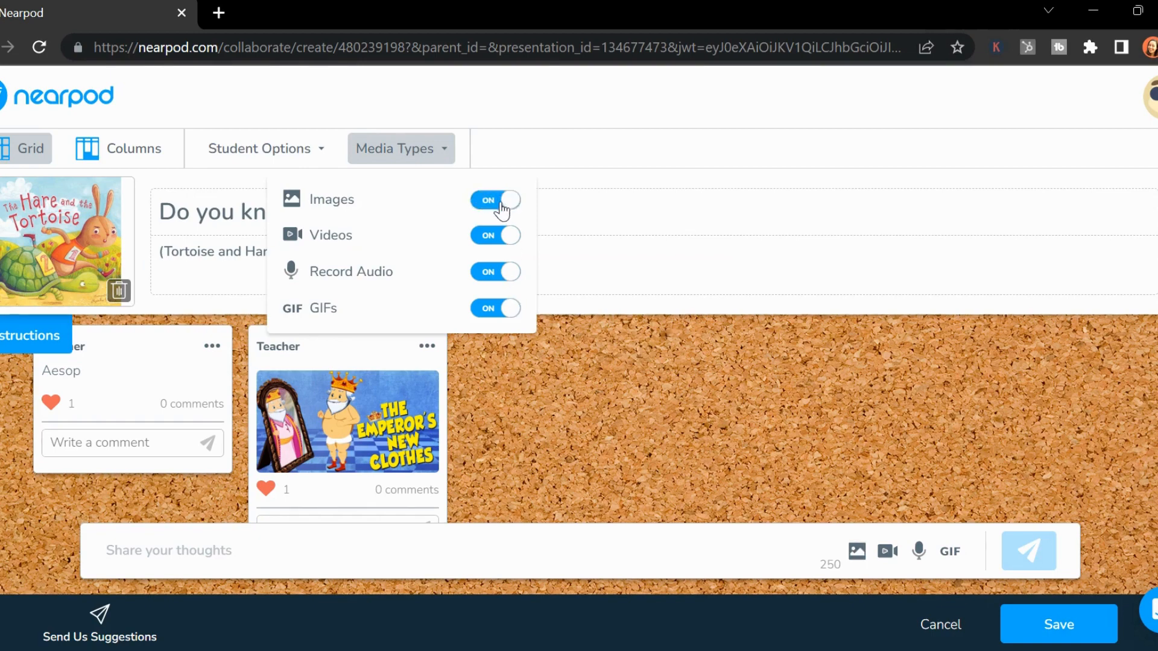
left_click(465, 158)
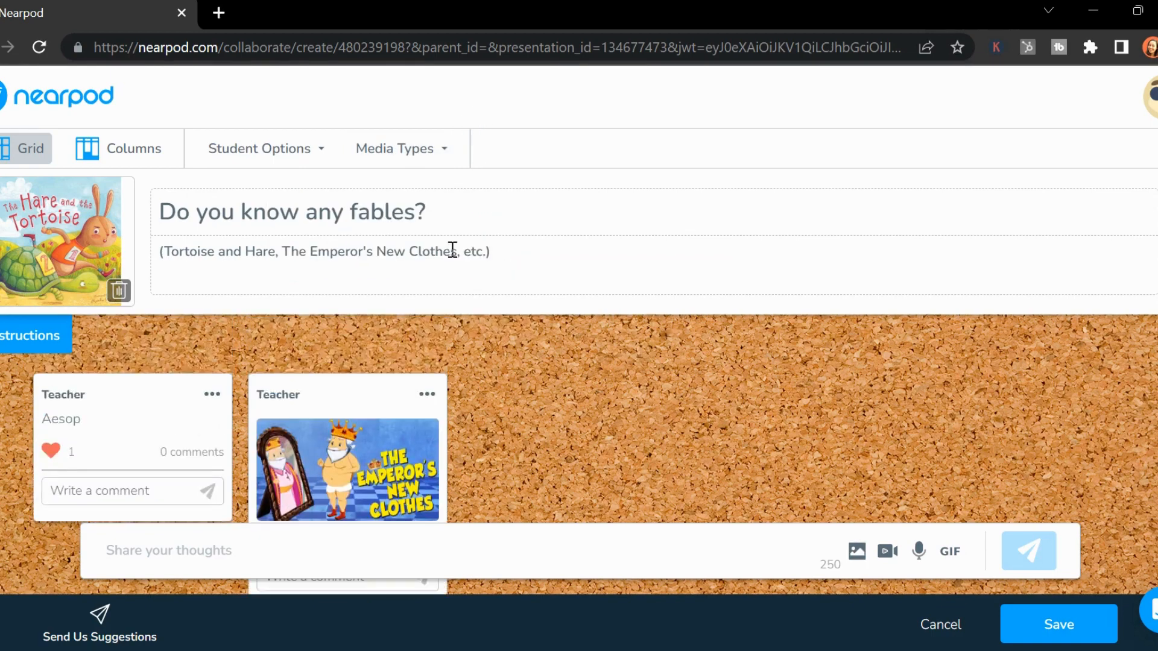
Switch the board to the column layout, name the first column "Somebody" and add a second one named "Wanted".
left_click(109, 156)
left_click(125, 393)
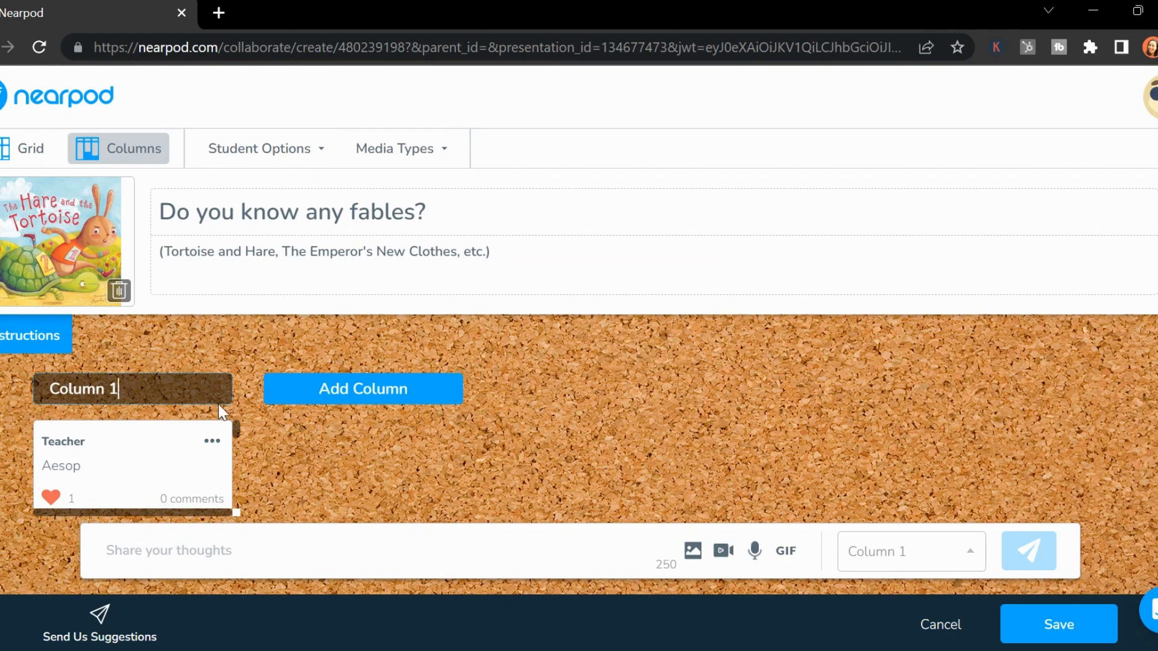
left_click_drag(210, 389, 6, 387)
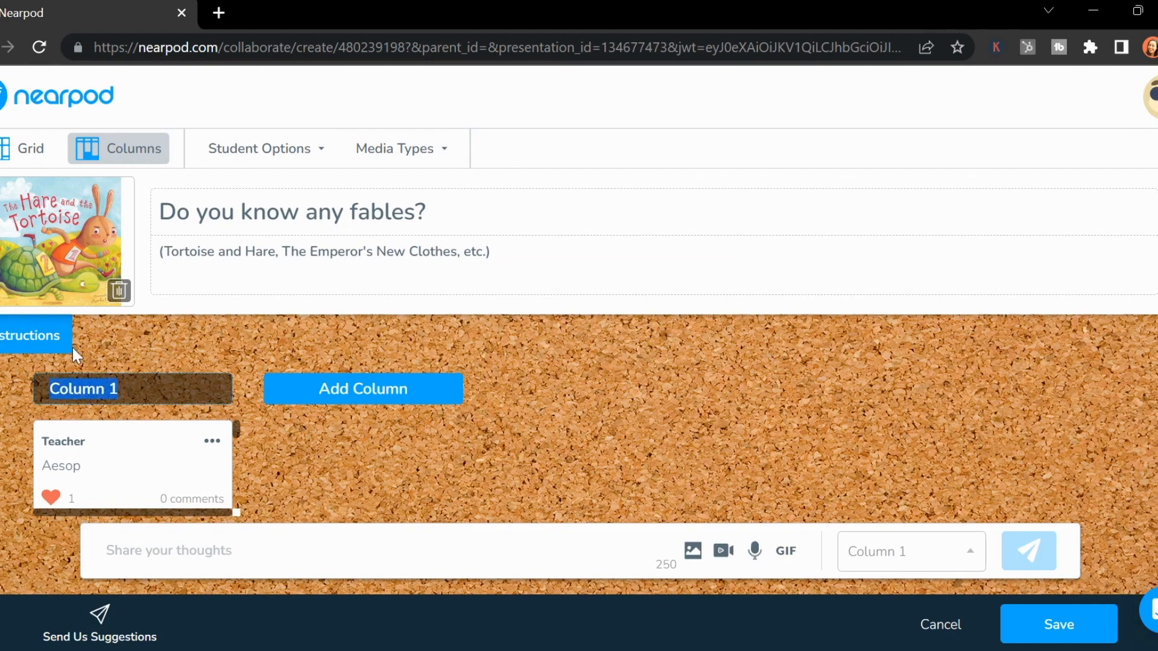
type("Somebody")
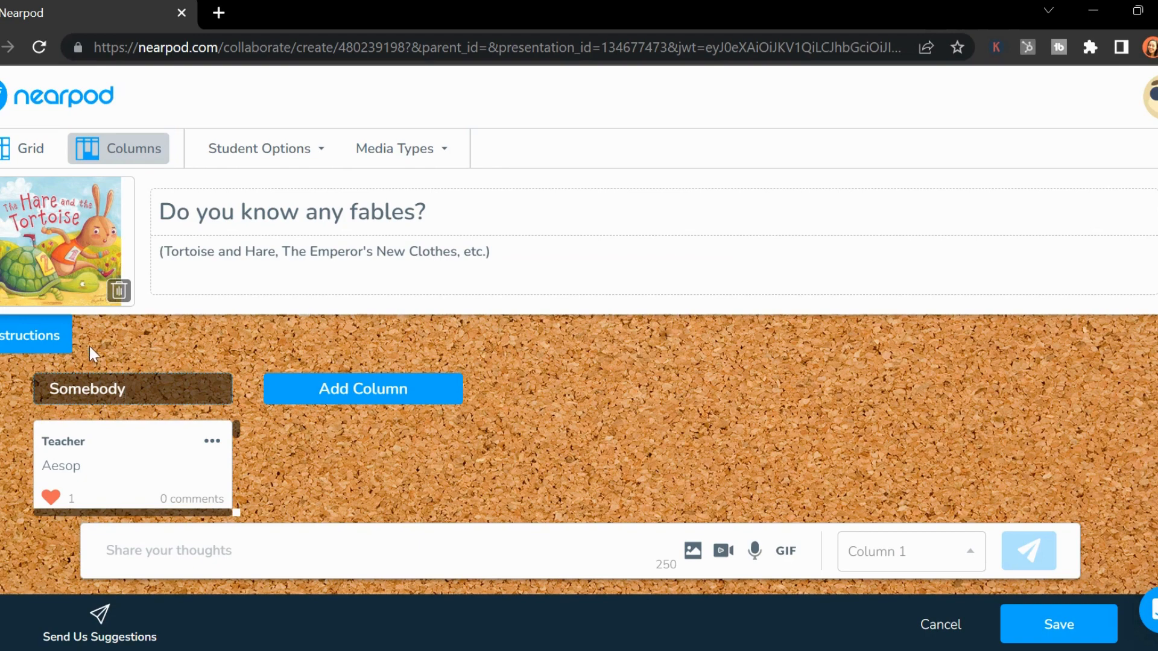
left_click(325, 394)
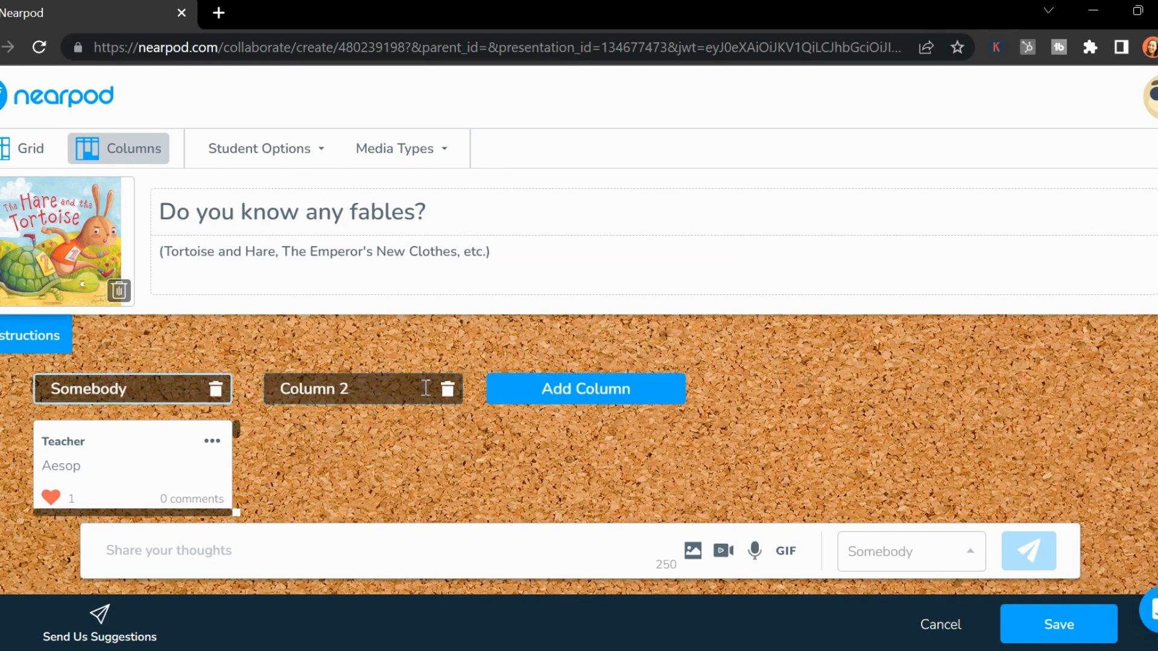
left_click_drag(425, 389, 235, 373)
type("Wanted")
Add a third column named "But" and a fourth column to the board.
left_click(585, 398)
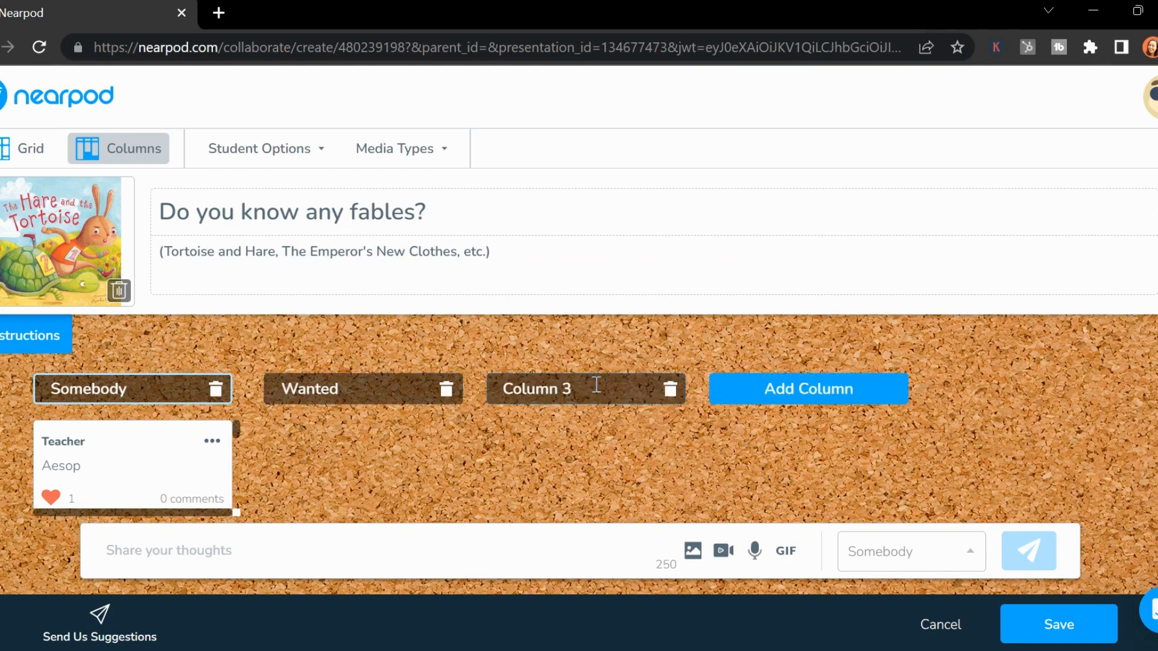
left_click_drag(591, 383, 422, 365)
type("T")
key("BackSpace")
type("But")
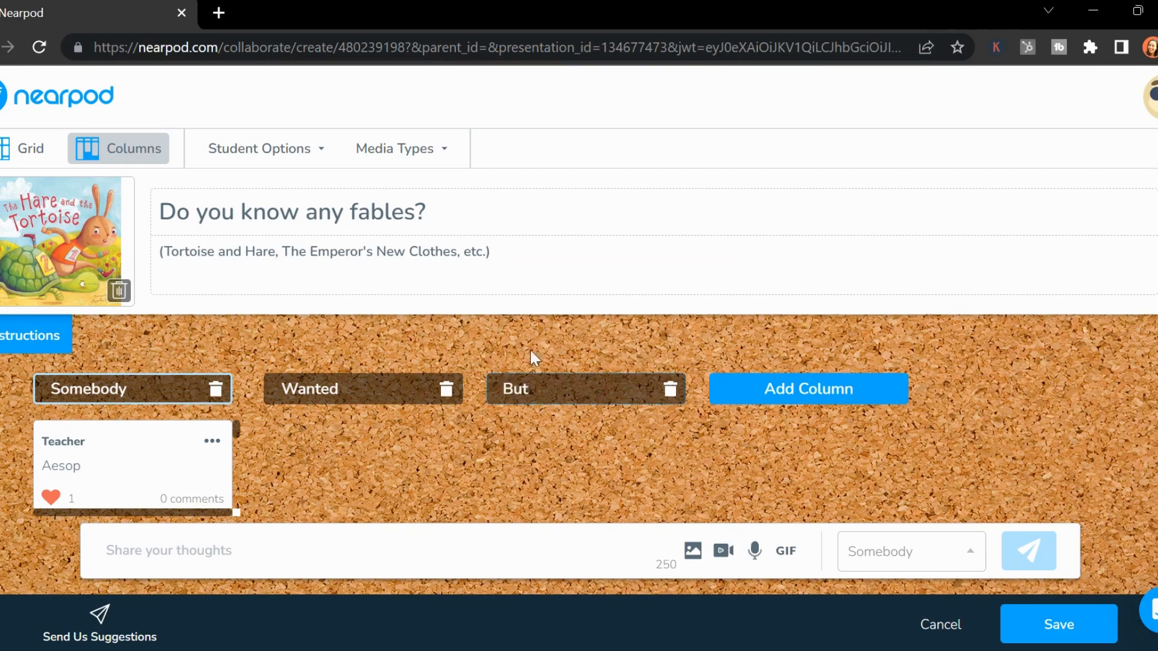
left_click(819, 395)
left_click_drag(807, 390, 610, 378)
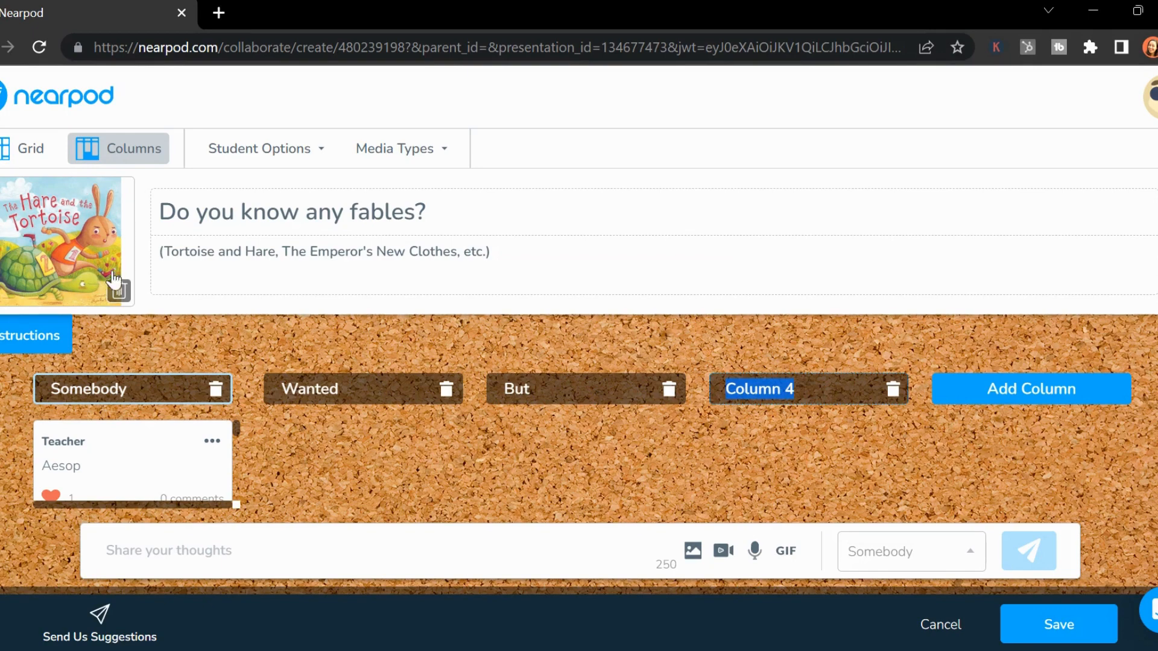
Replace the board topic's image with the picture of an astronaut facing an alien on Mars, and save the board.
left_click(119, 291)
left_click(74, 237)
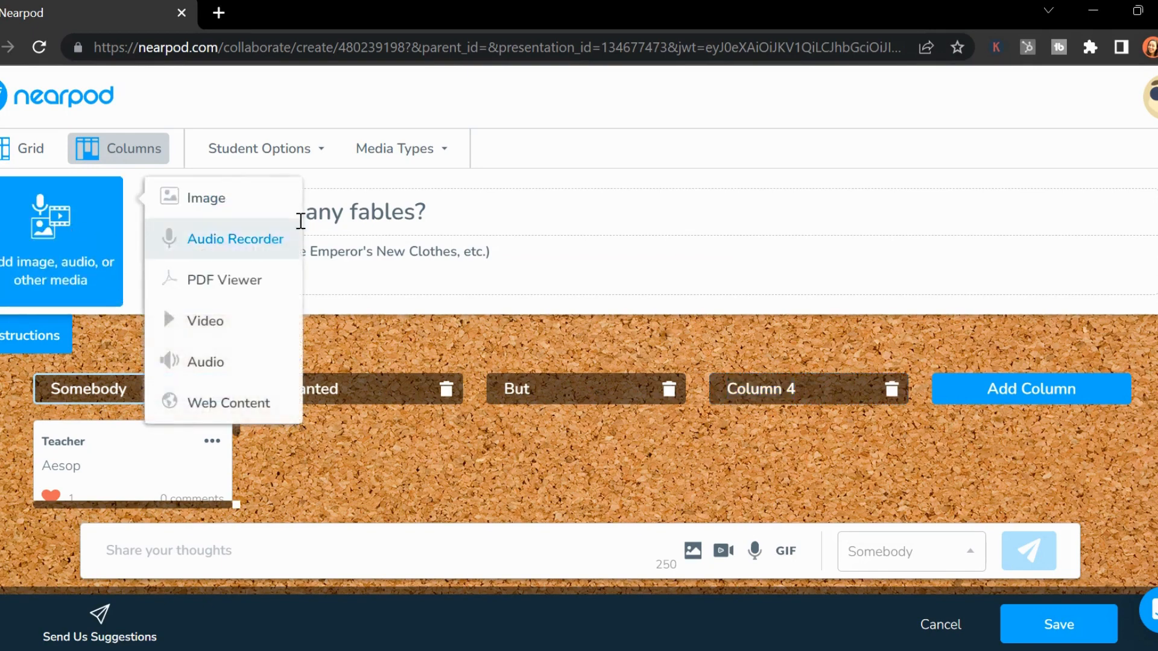
left_click(255, 203)
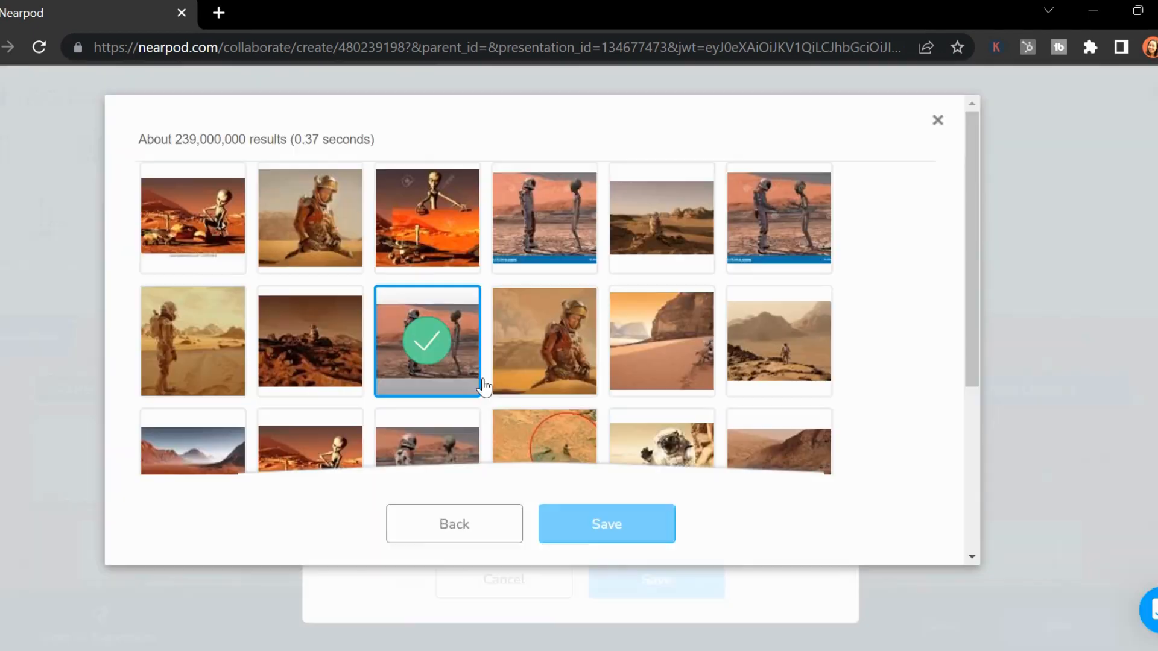
left_click(607, 523)
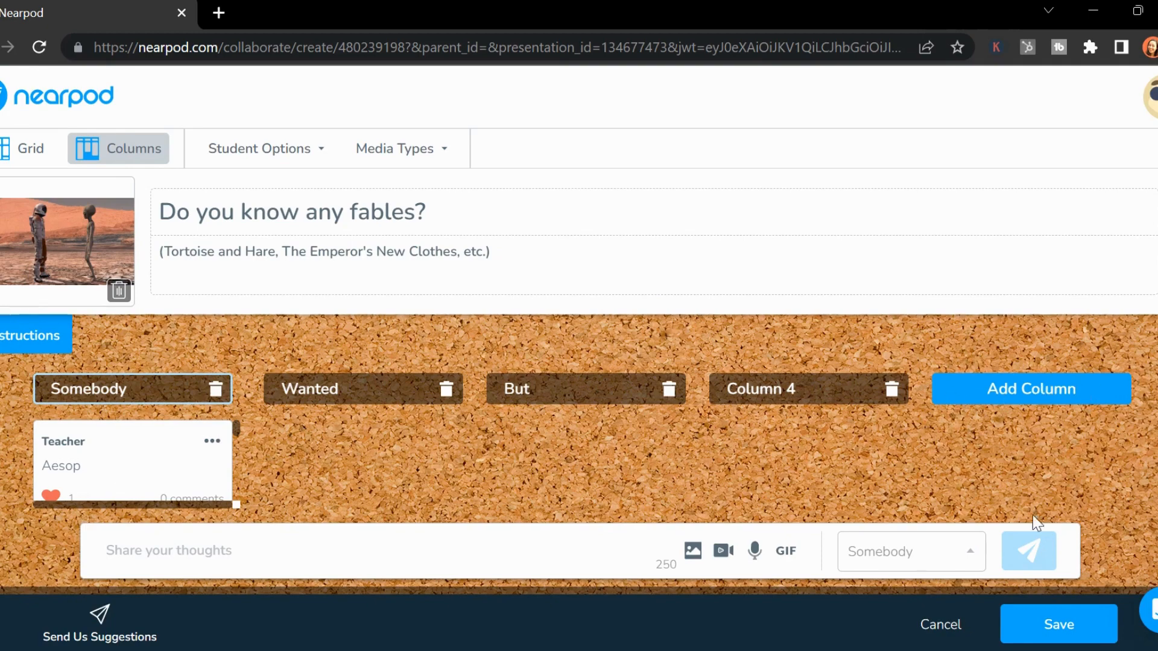
left_click(1043, 626)
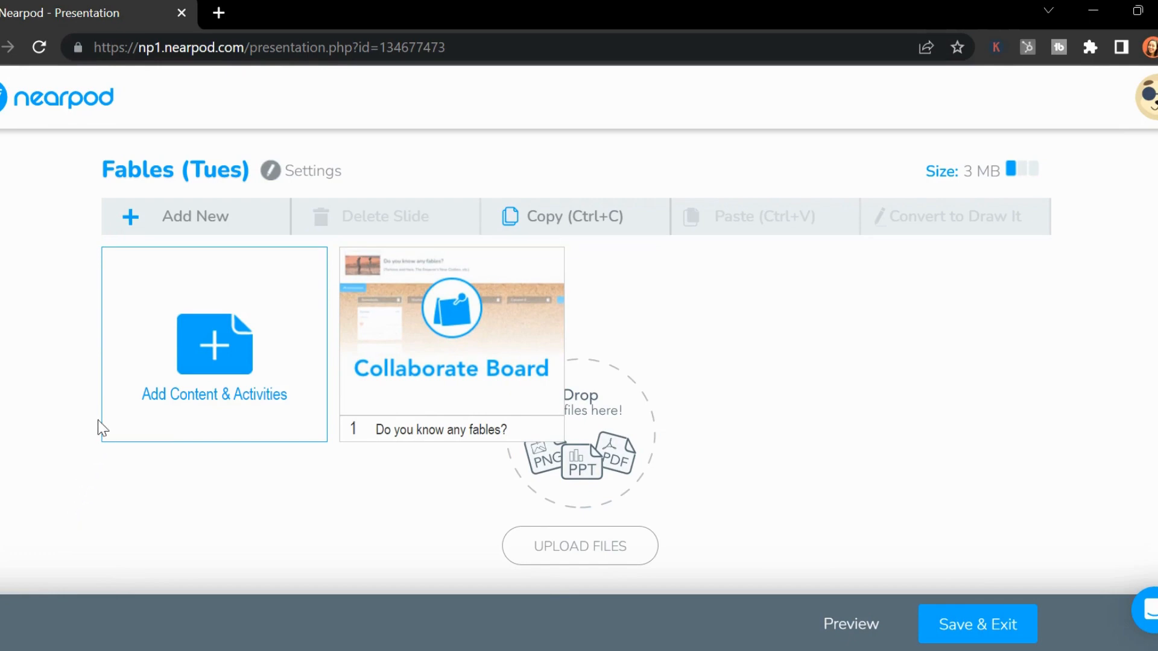
Search the content and activities for "vr" and add a VR Fieldtrip to the lesson.
left_click(156, 360)
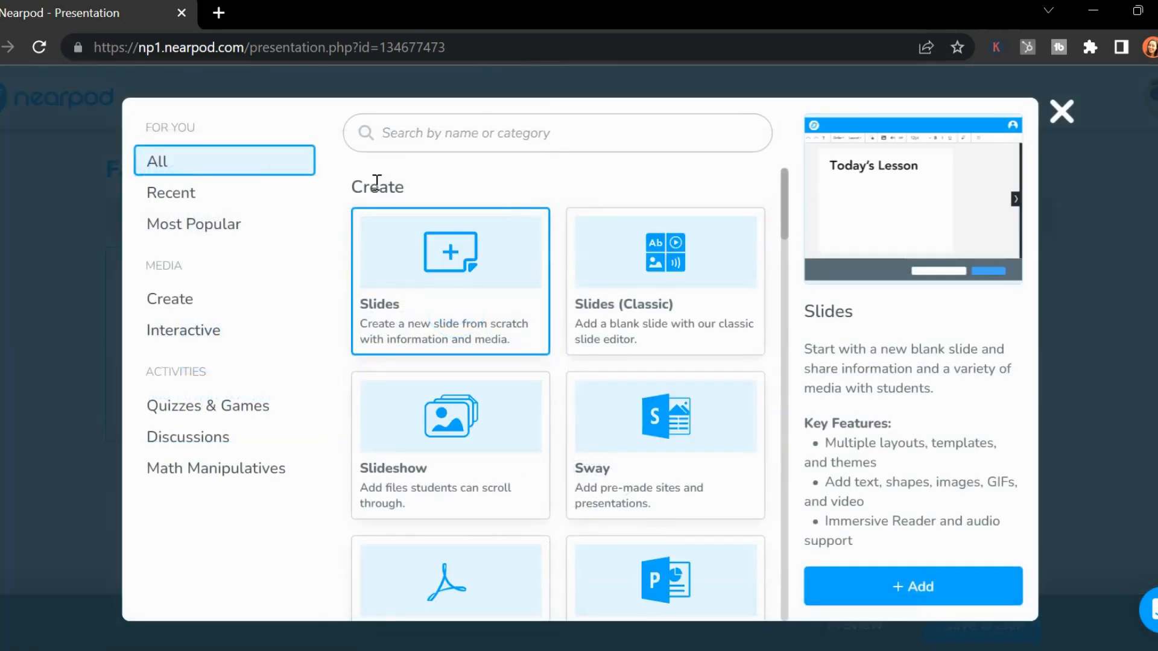
left_click(475, 134)
type("v")
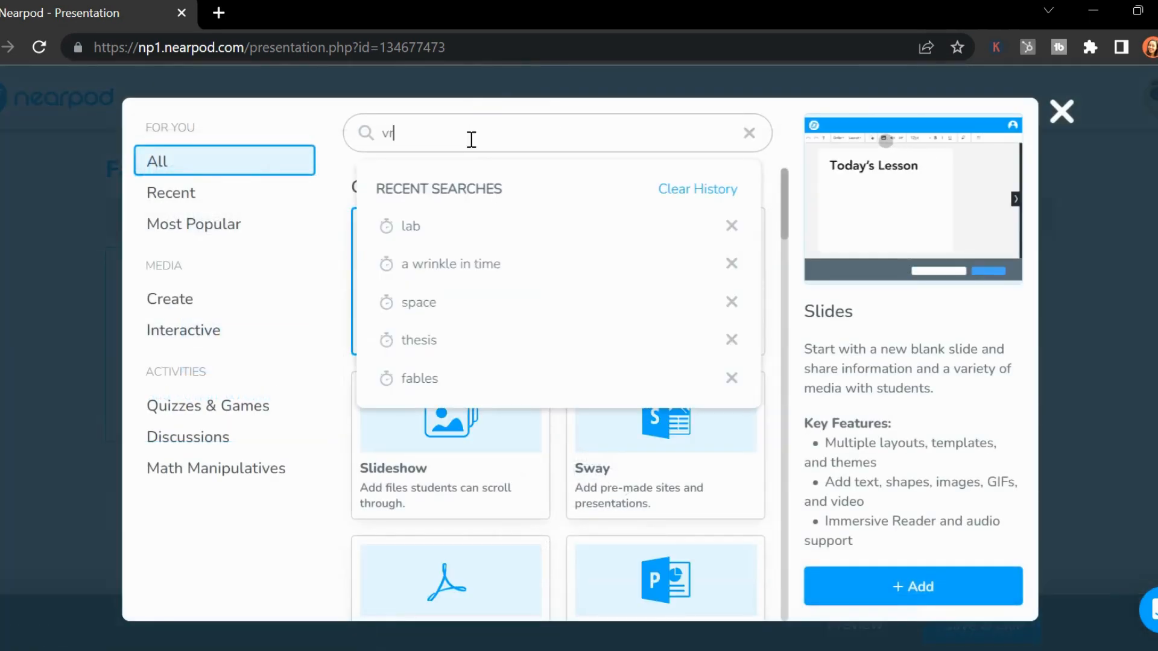
type("r")
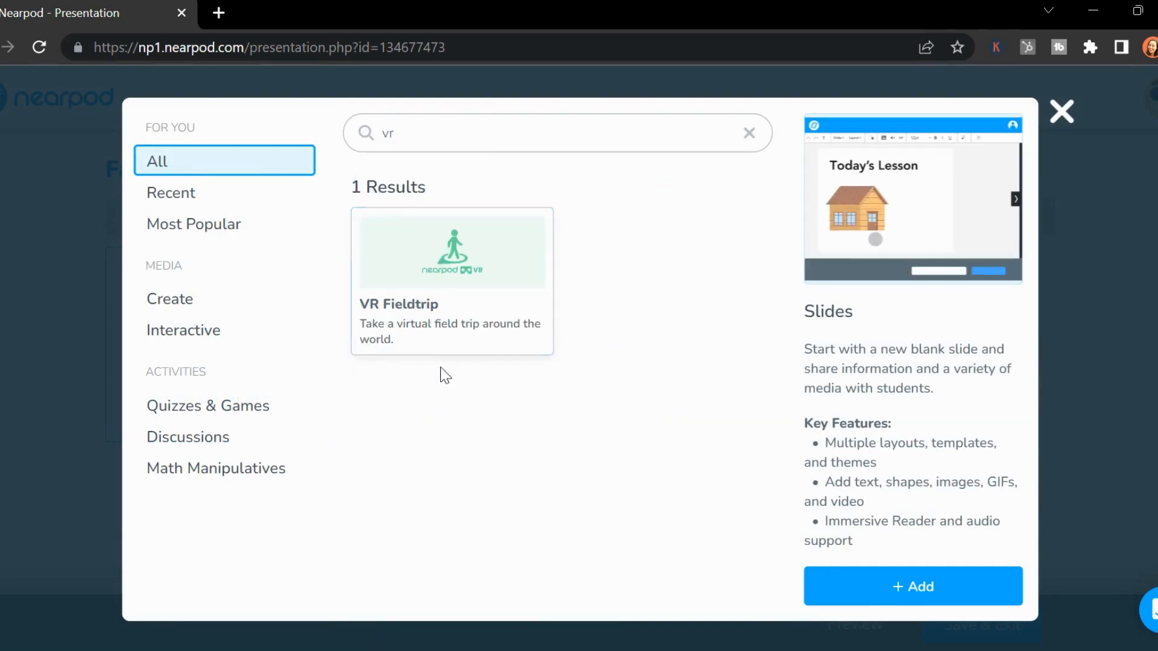
left_click(425, 339)
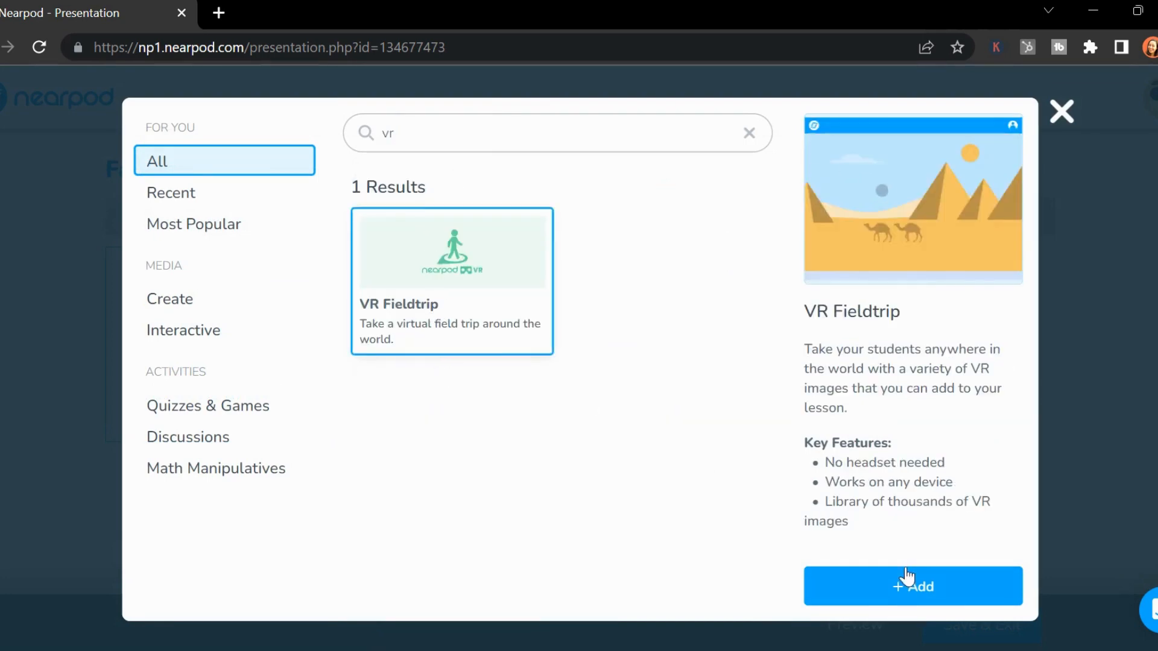
left_click(908, 579)
Search VR destinations for "jungle" and save "Tanna, Vanuatu : Inside a Banyan" as the field trip.
left_click(562, 231)
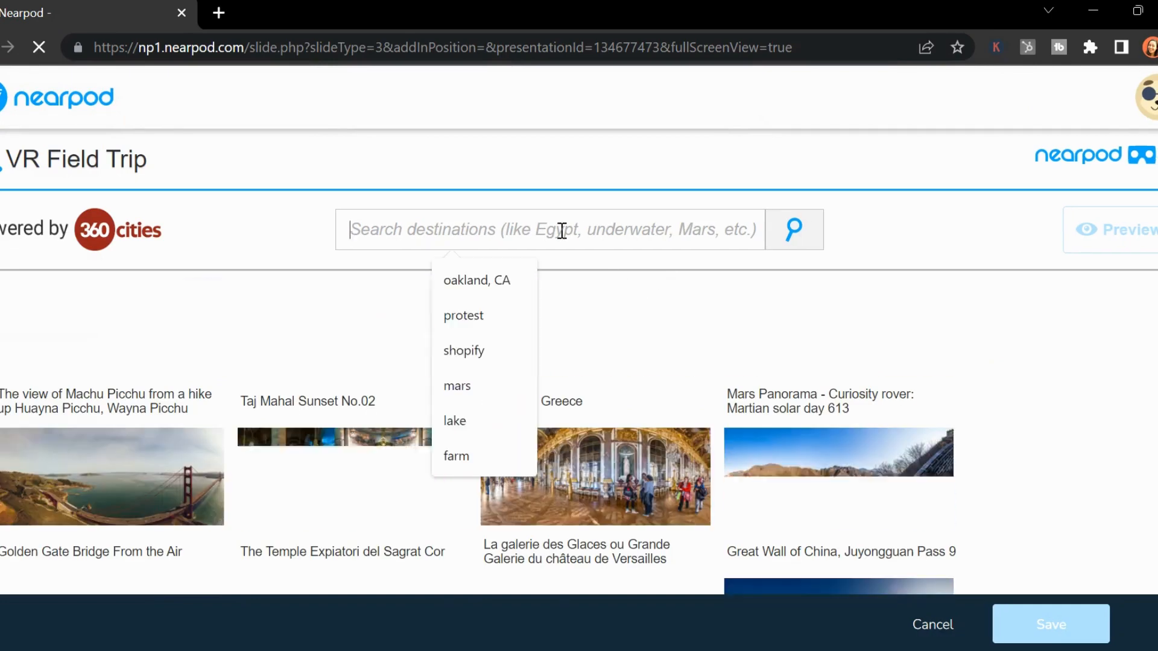
type("jungle")
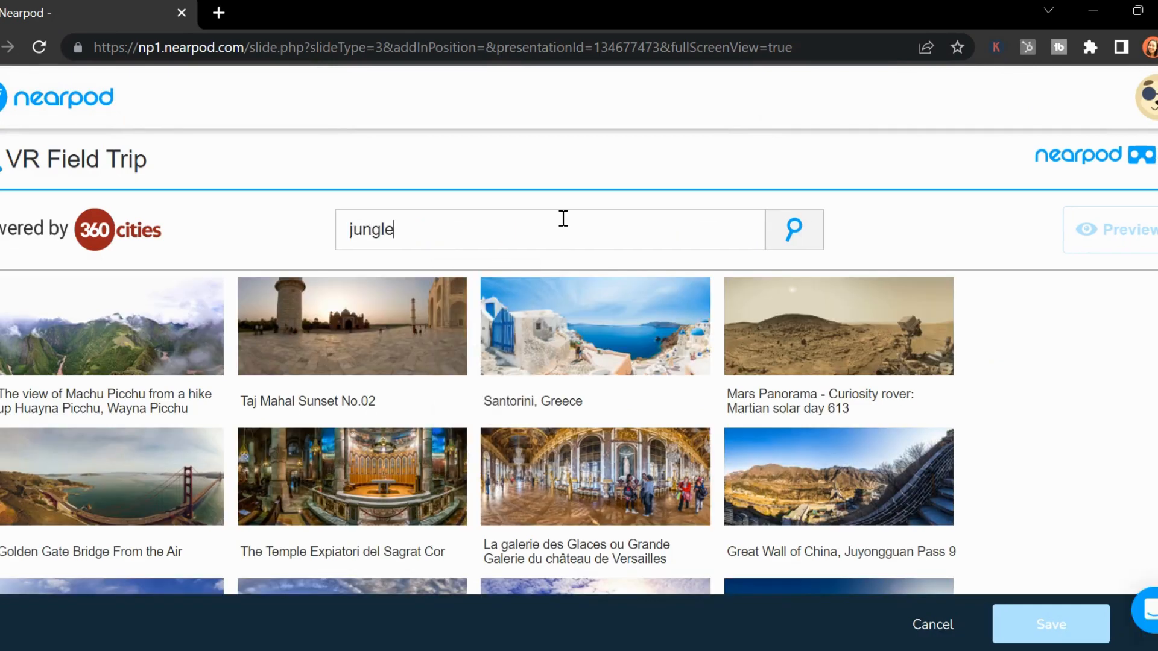
key("Return")
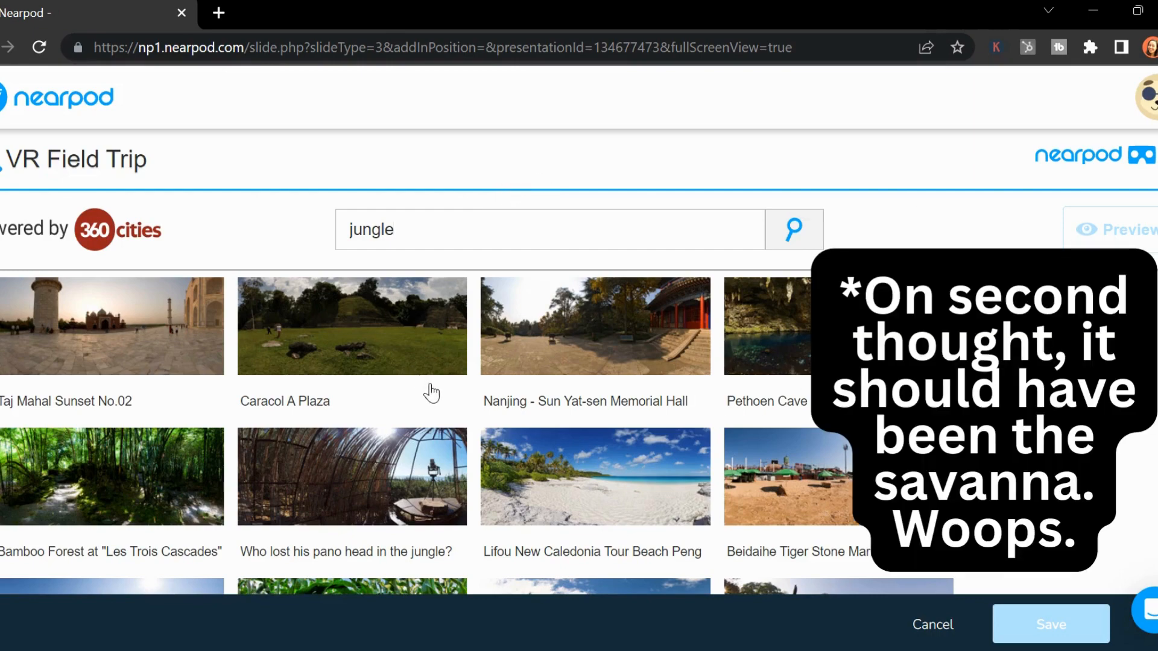
scroll(476, 362, "down", 6)
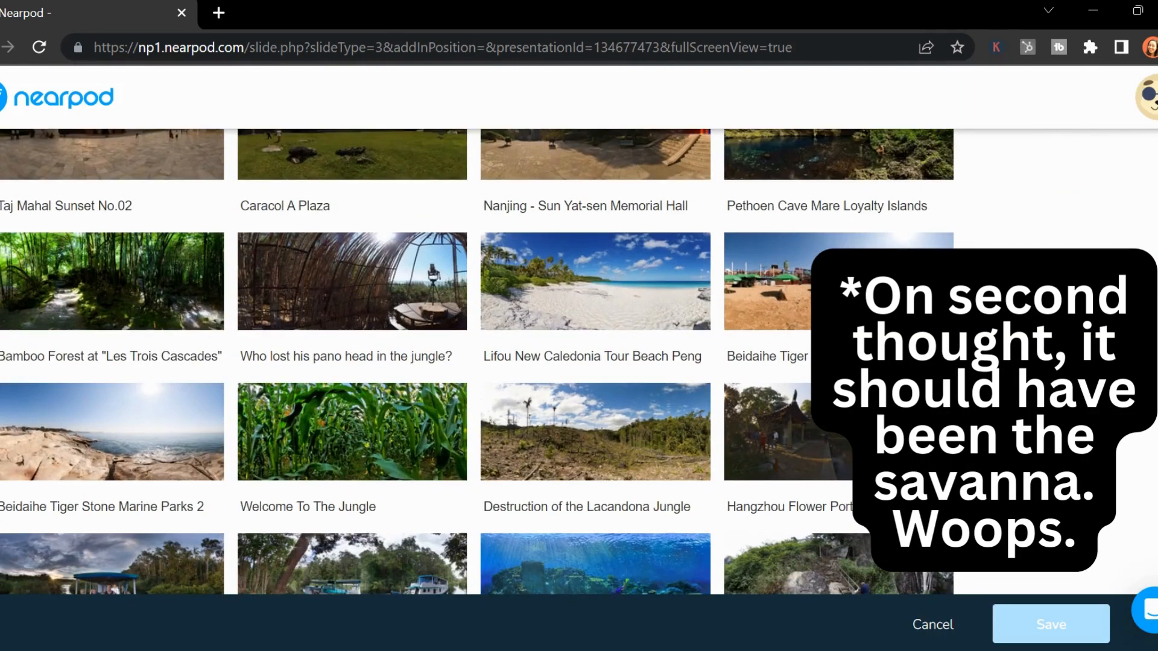
scroll(477, 362, "down", 10)
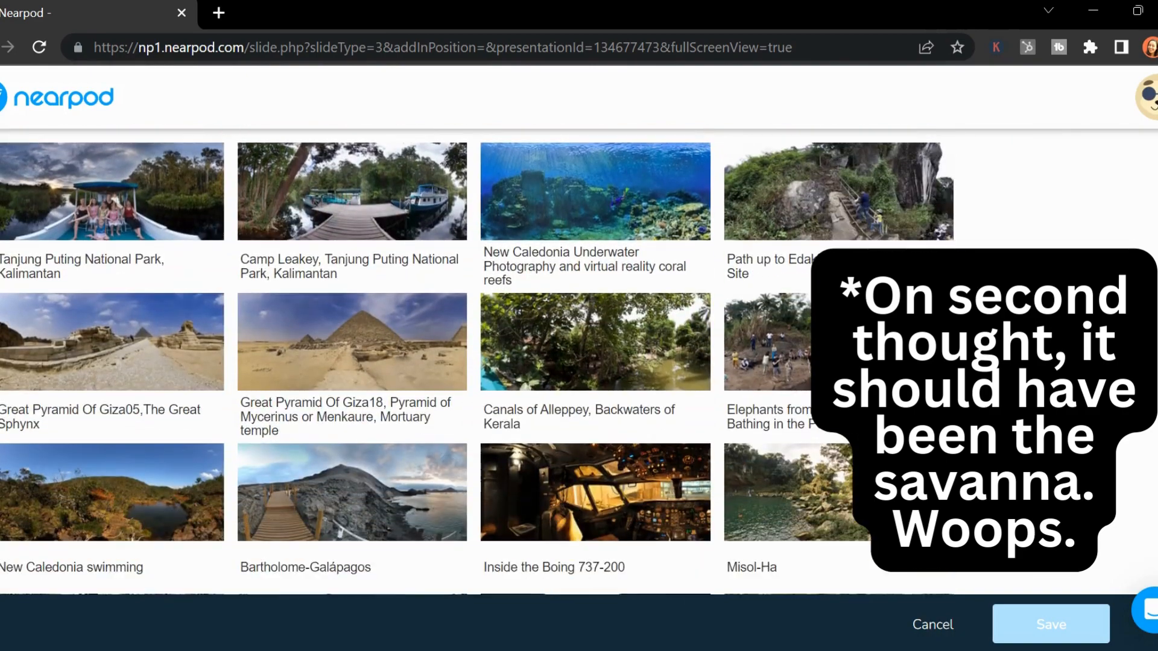
scroll(476, 361, "down", 9)
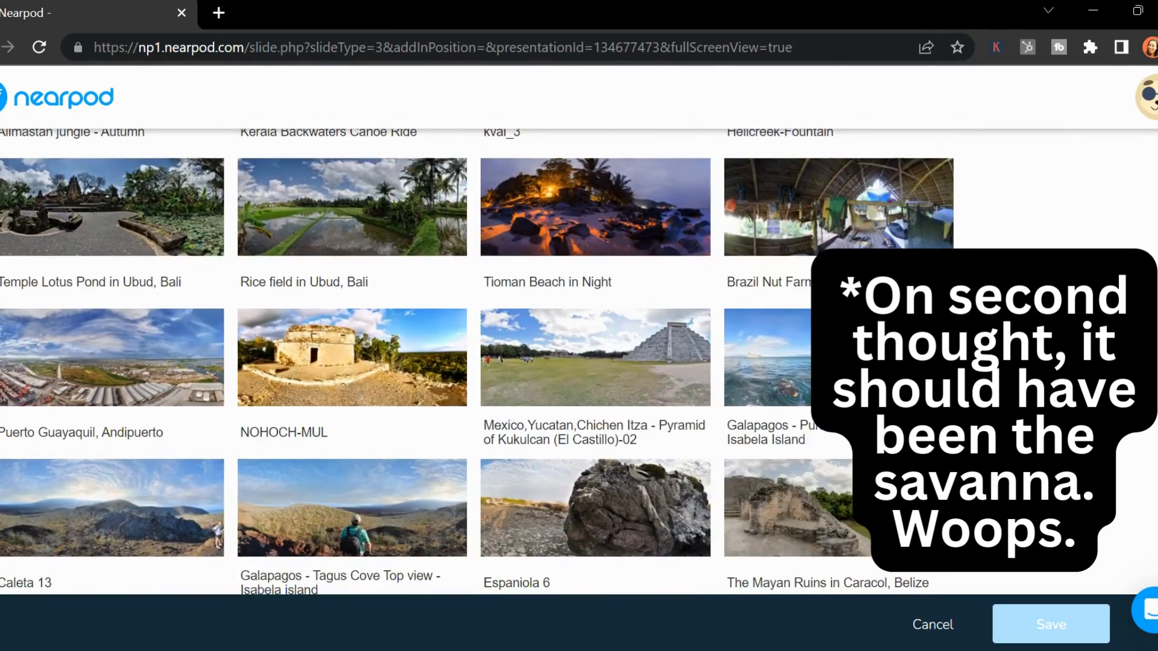
scroll(476, 362, "down", 9)
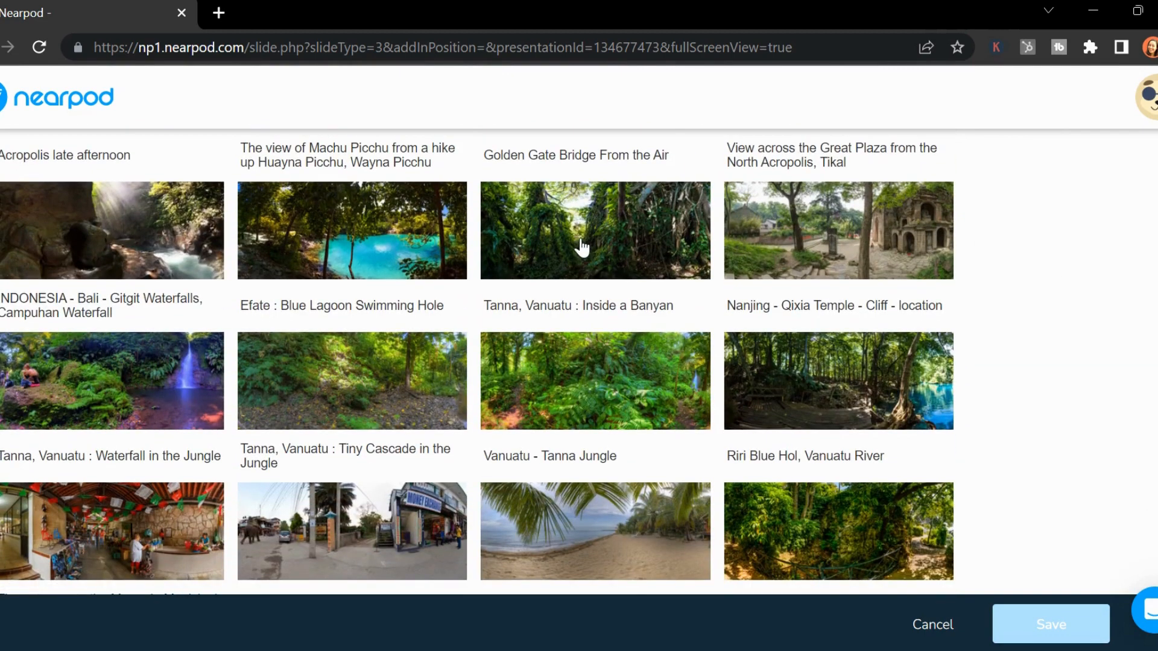
left_click(582, 247)
left_click(1051, 625)
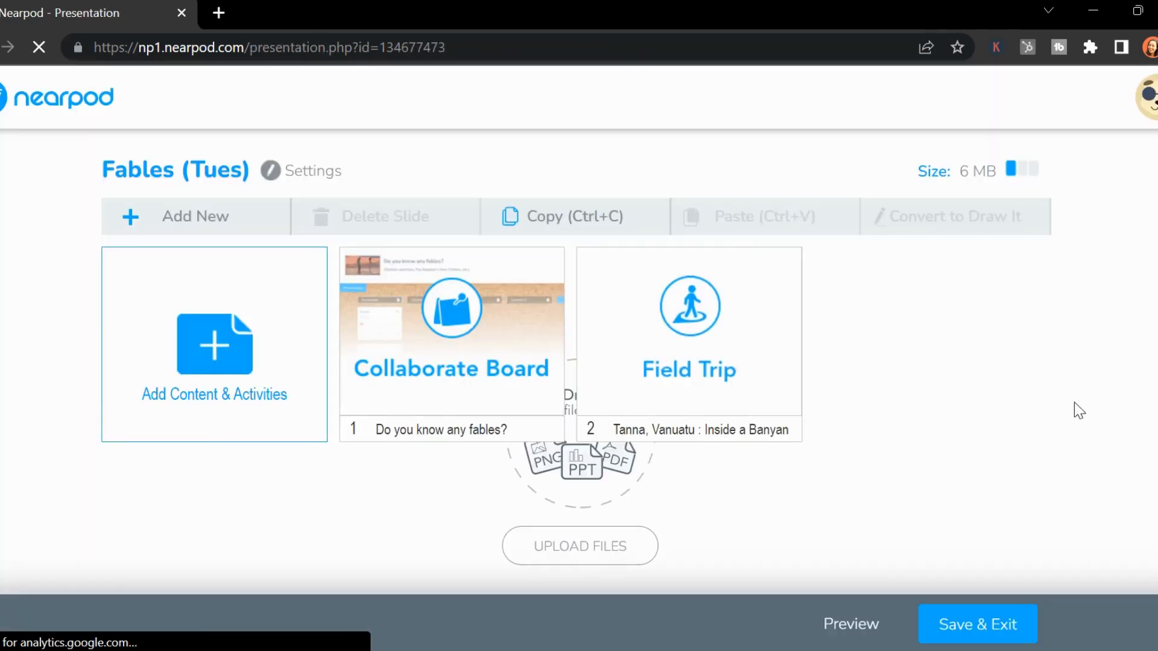
Open the Field Trip slide, preview its banyan scene in VR mode, and return to the lesson without editing.
left_click(650, 332)
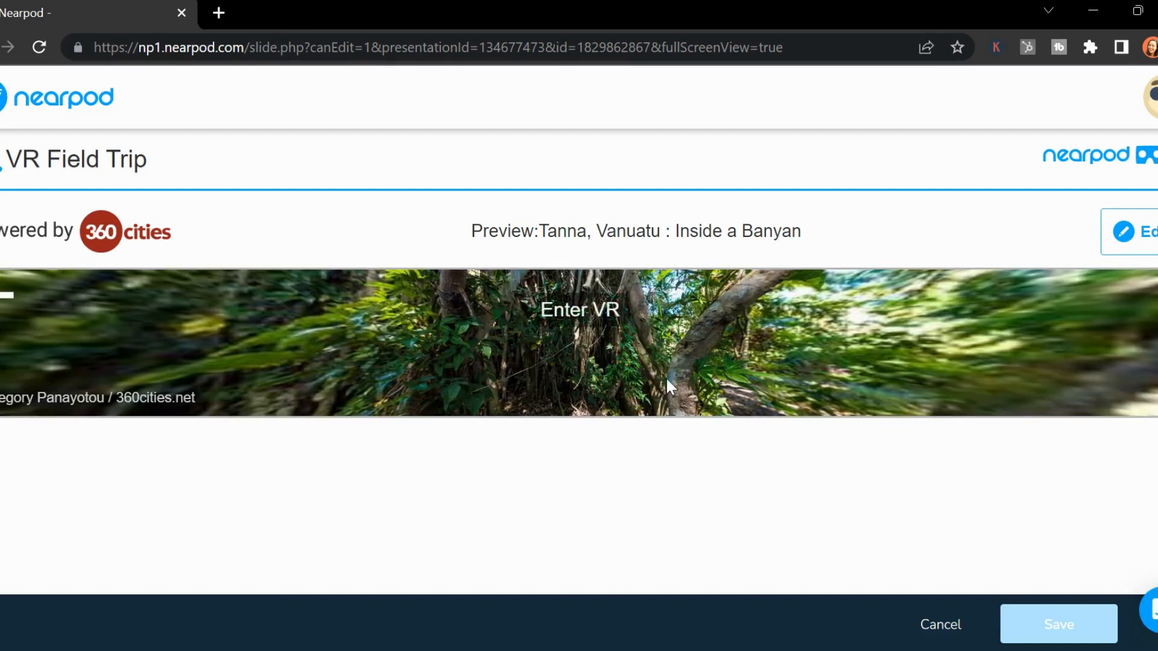
left_click(603, 324)
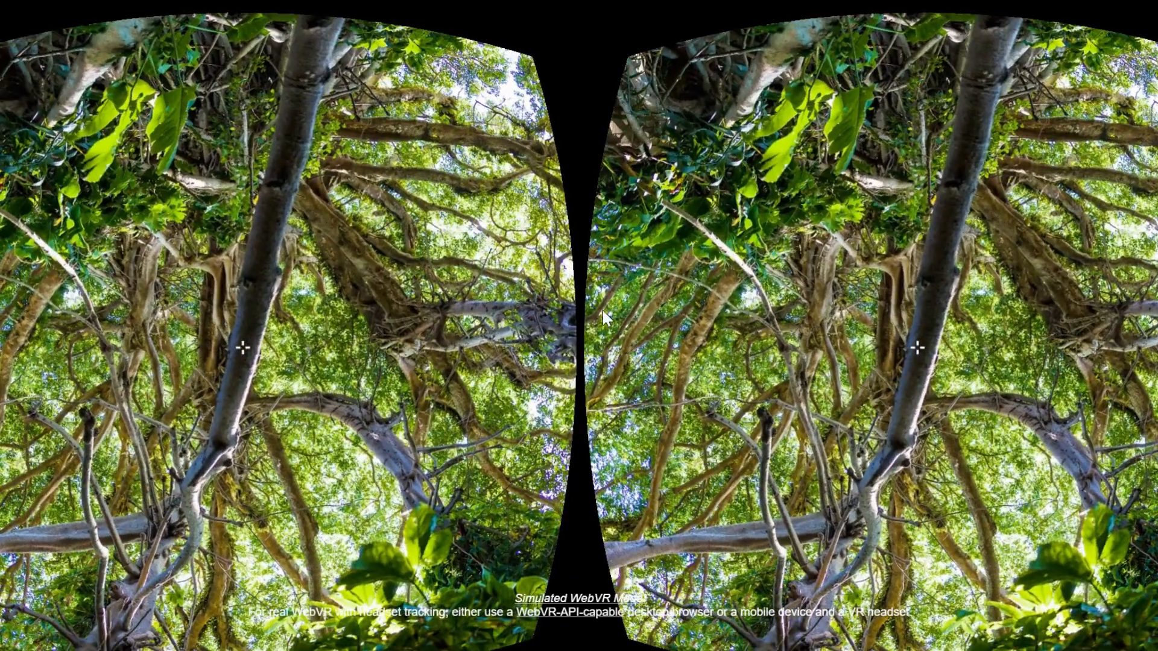
key("Escape")
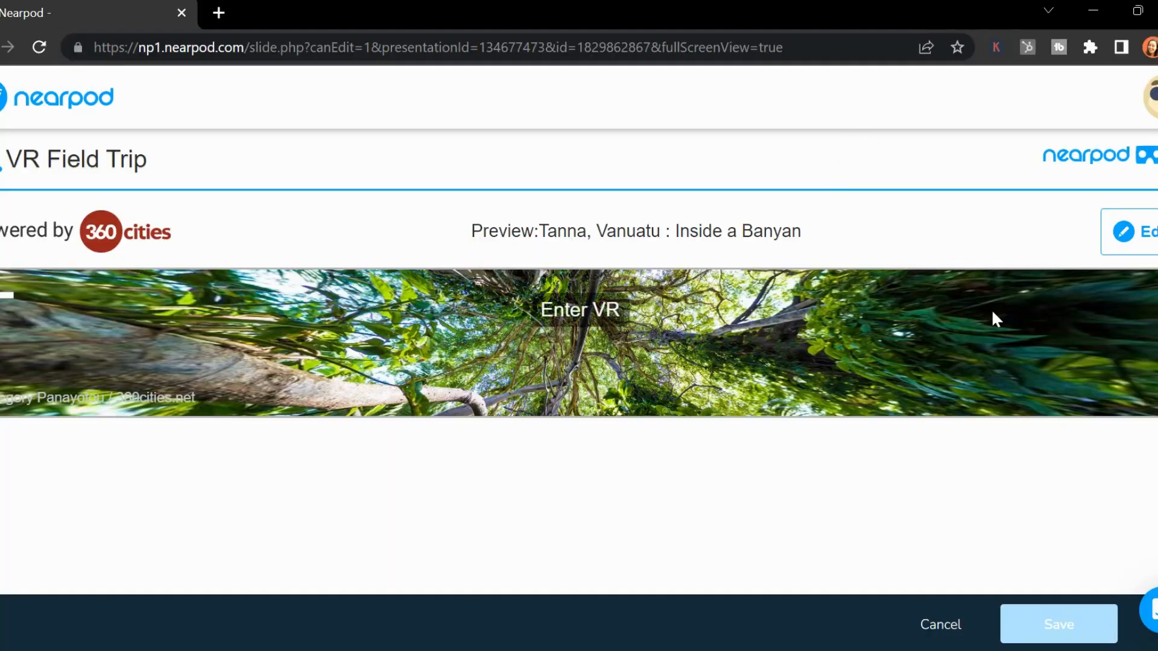
left_click(938, 626)
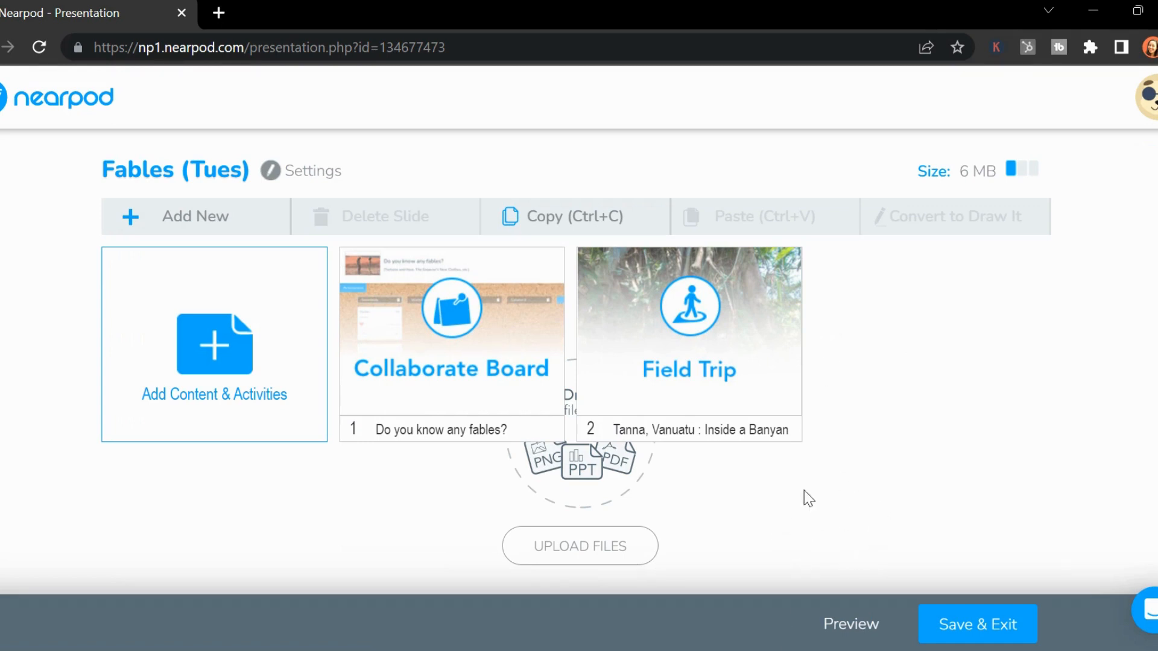
Search the content and activities for "video" and add the Video activity to the lesson.
left_click(149, 337)
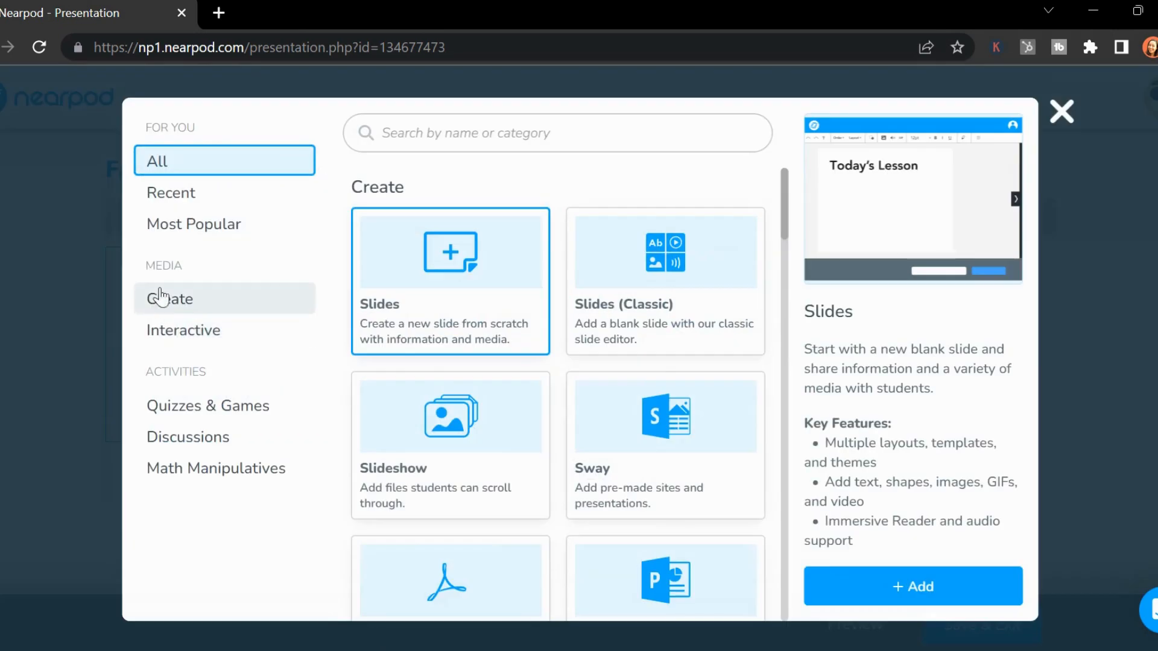
left_click(395, 132)
type("vident")
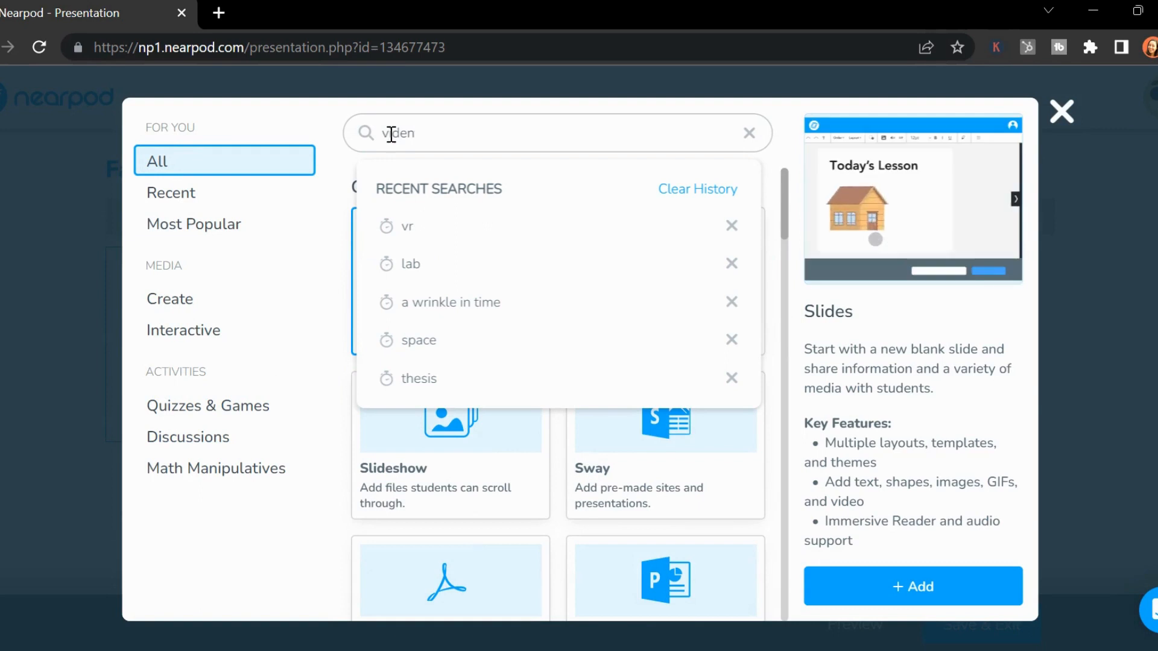
key("BackSpace")
key("BackSpace")
type("o")
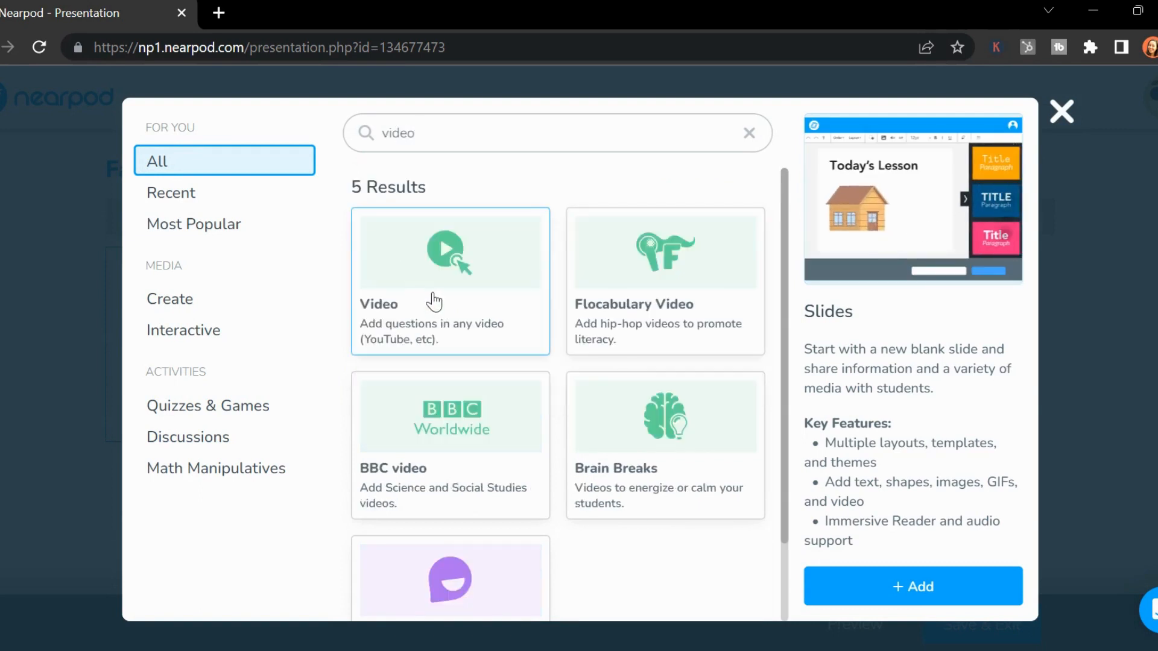
left_click(433, 299)
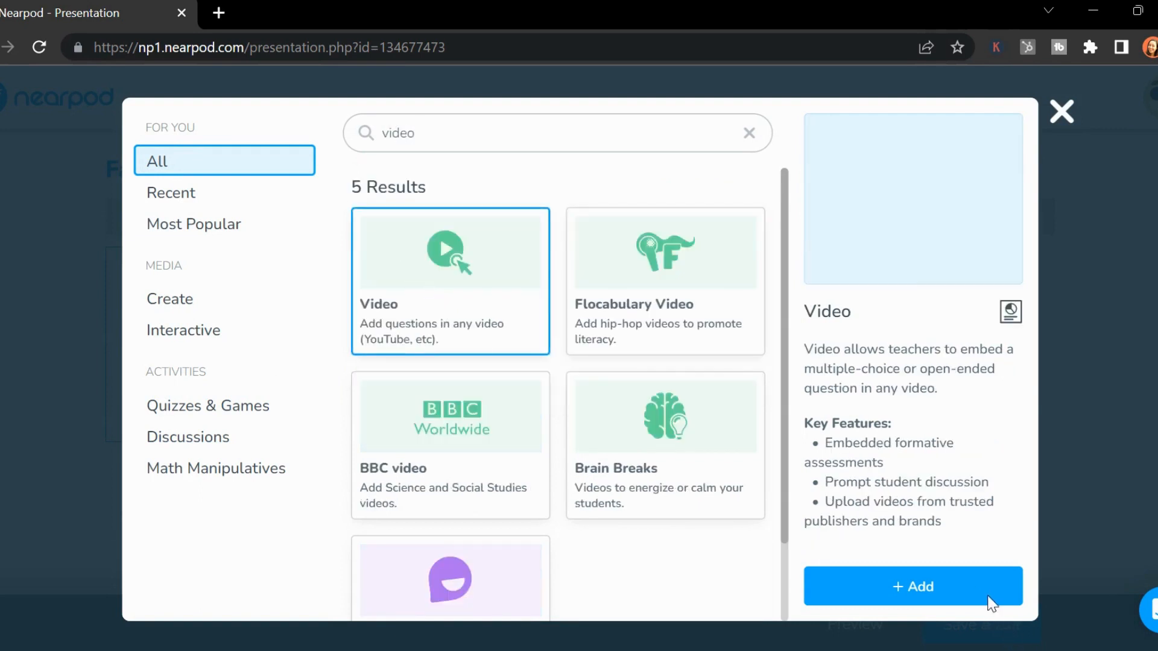
left_click(923, 586)
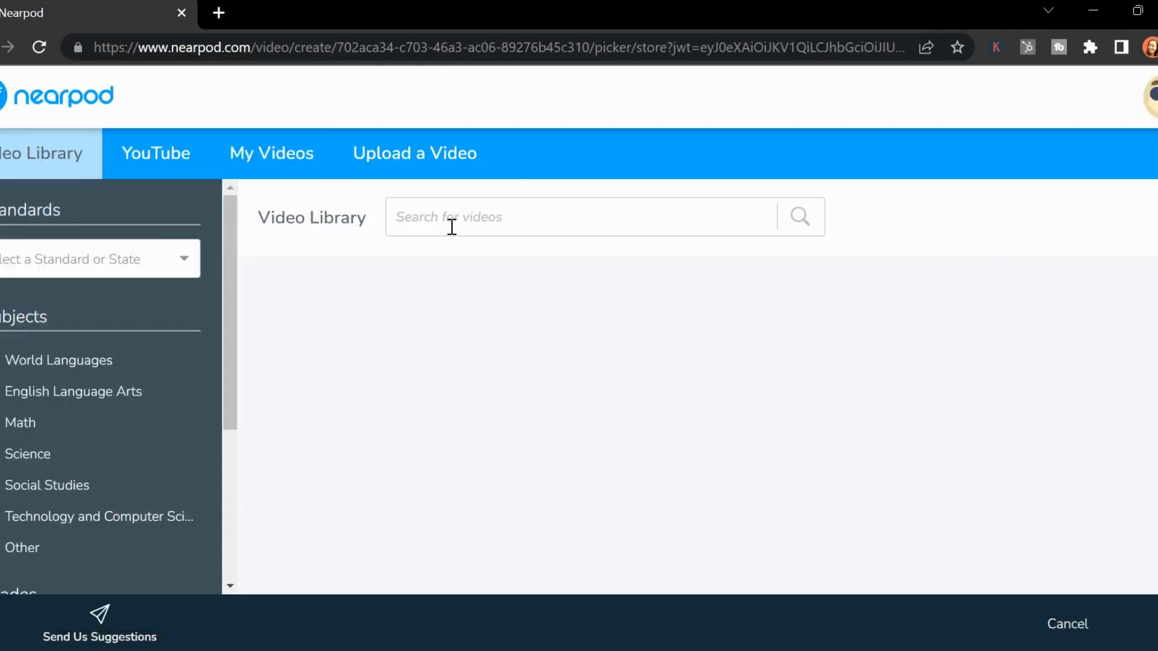
Search the Video Library for "fable" and choose the Nearpod Original video "Fables" for grades K-3.
left_click(452, 226)
type("fab")
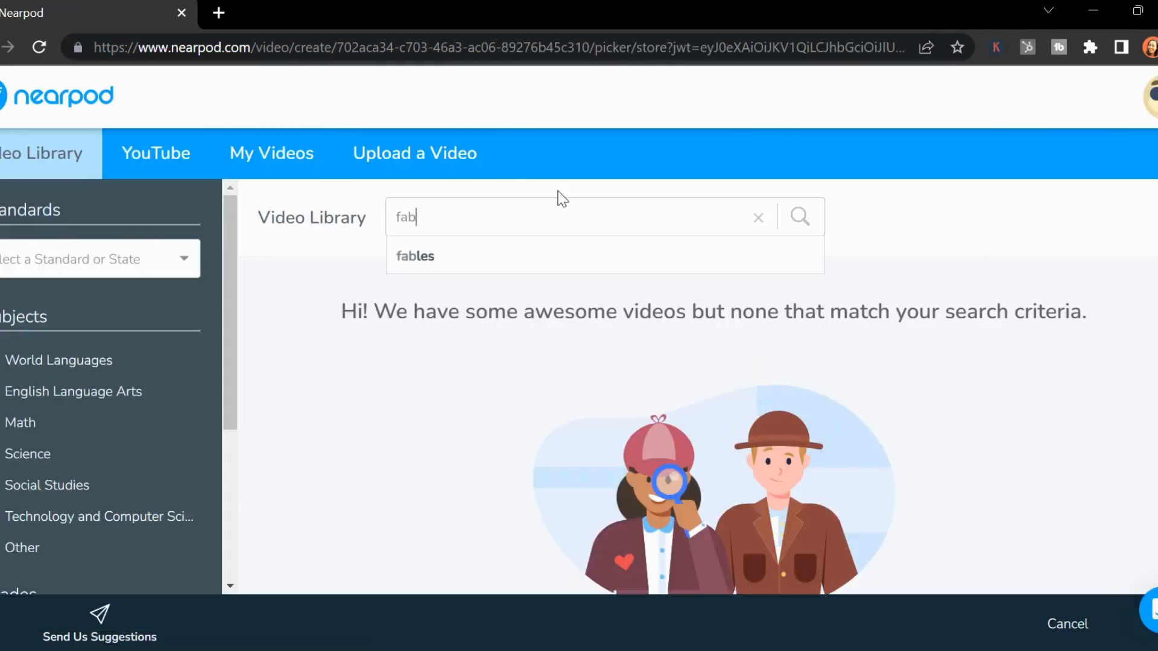
type("le")
key("Return")
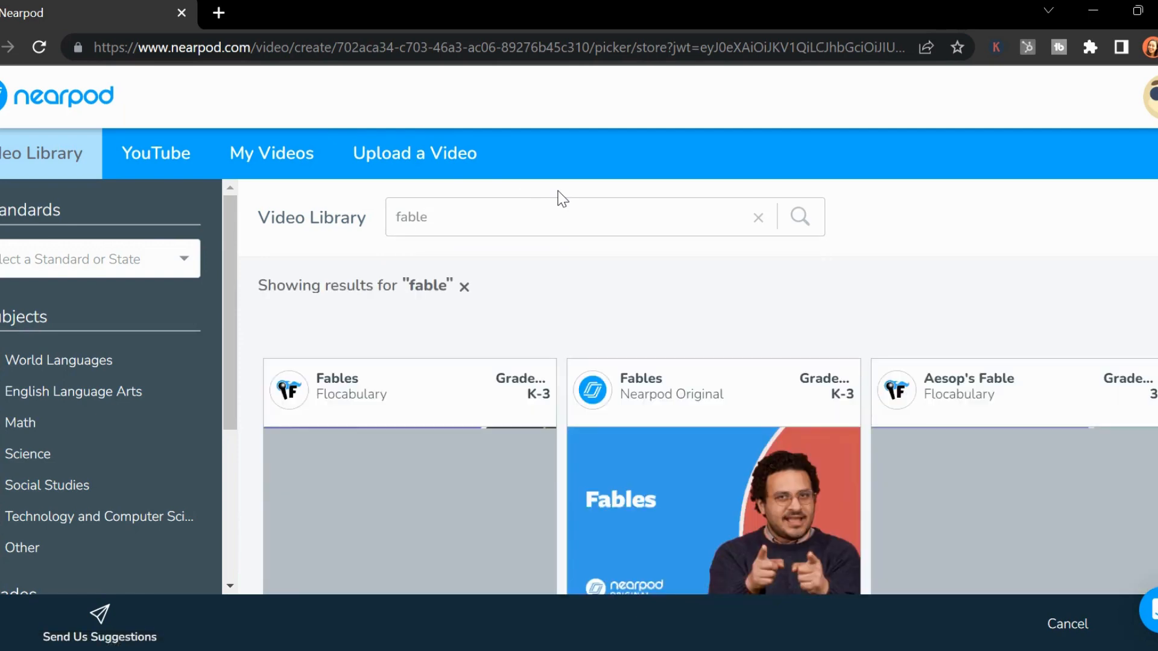
scroll(909, 247, "down", 2)
scroll(909, 246, "up", 2)
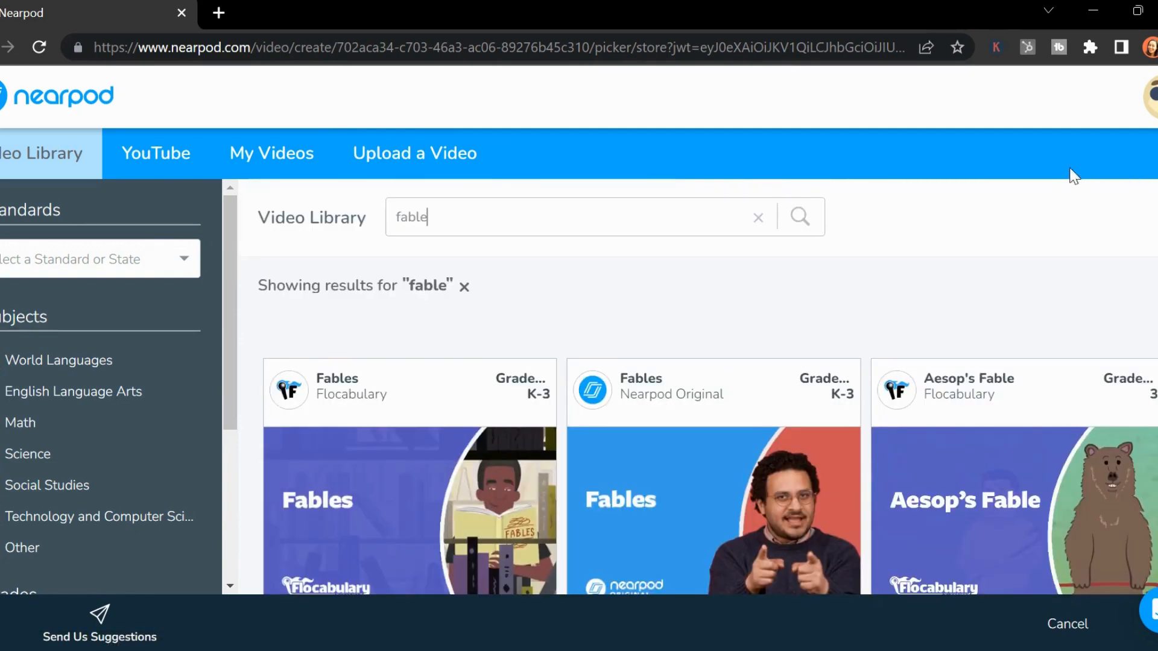
scroll(1025, 197, "down", 1)
left_click(699, 404)
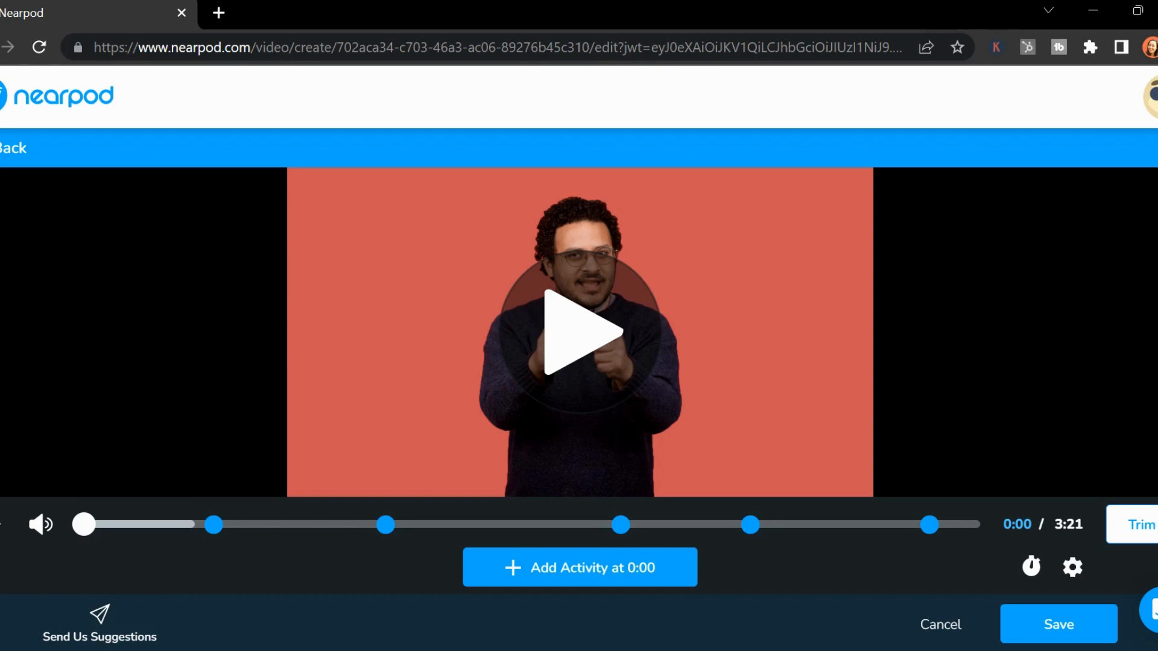
Play the opening seconds of the Fables video, pause it, and examine the questions embedded along its timeline.
left_click(0, 524)
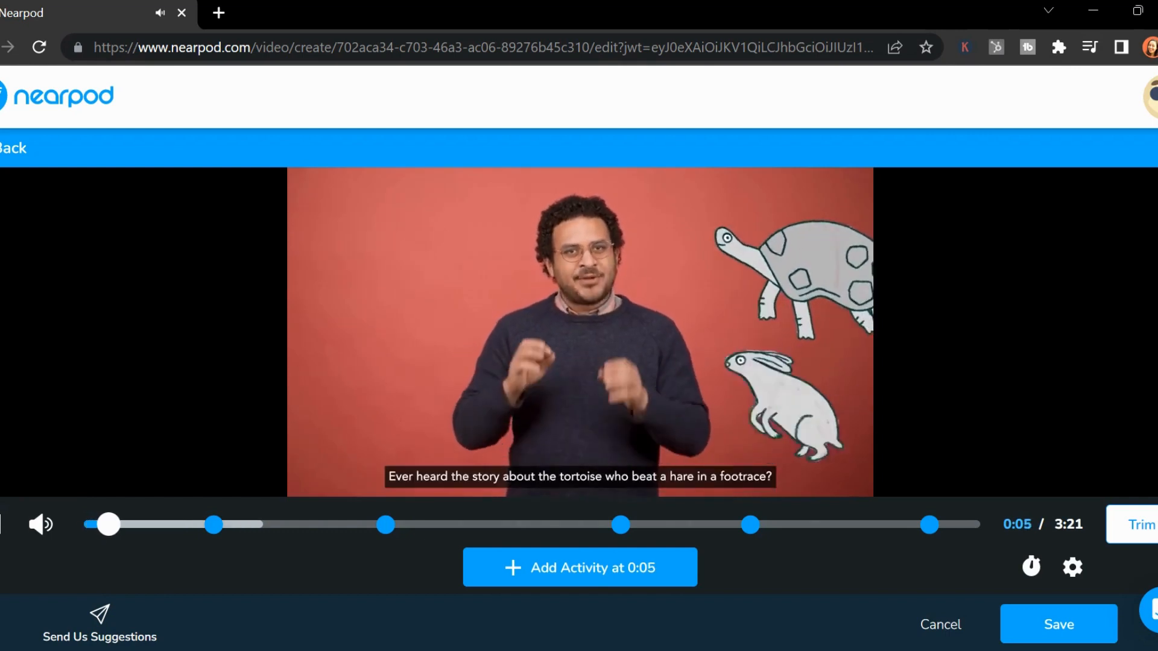
left_click(0, 525)
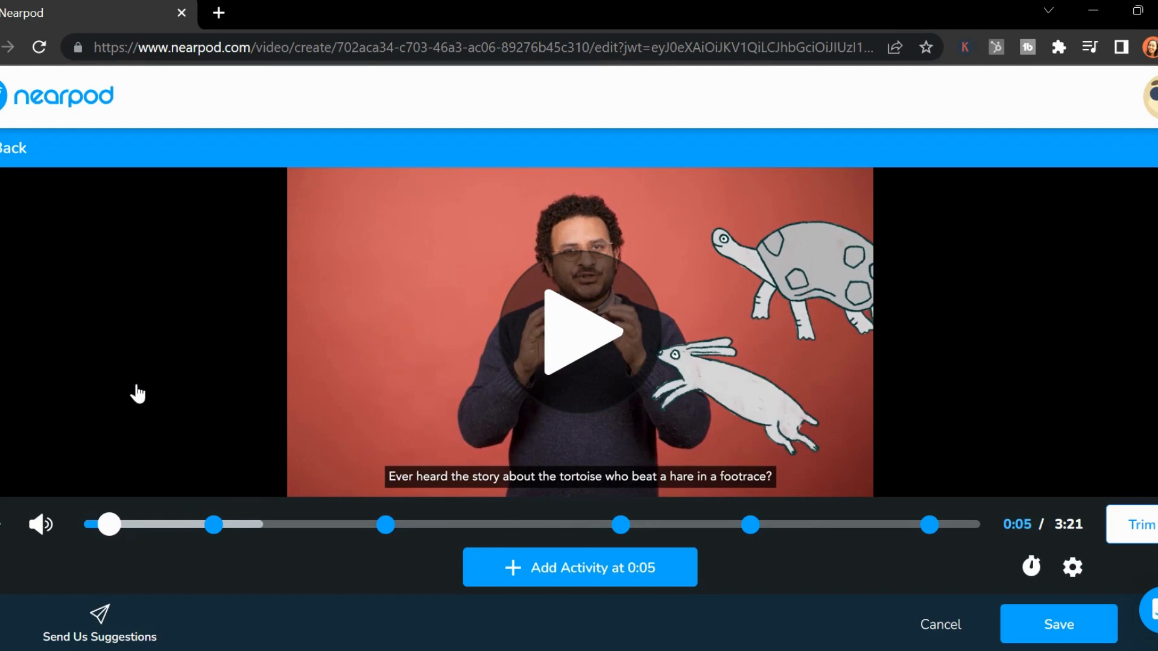
mouse_move(221, 534)
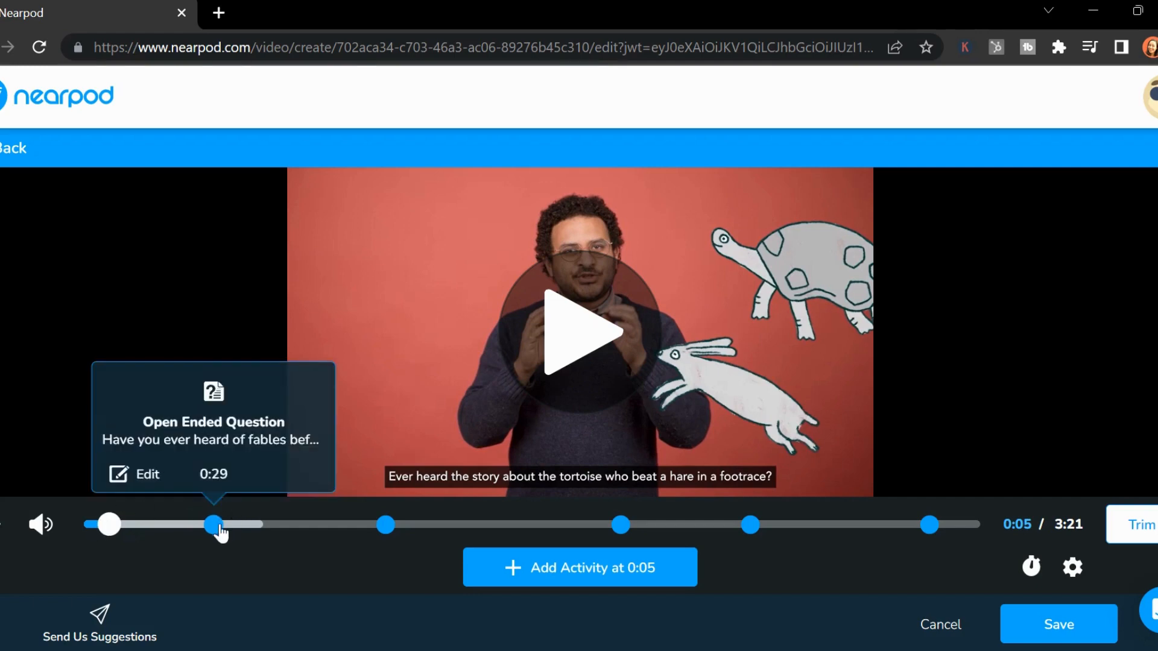
mouse_move(632, 518)
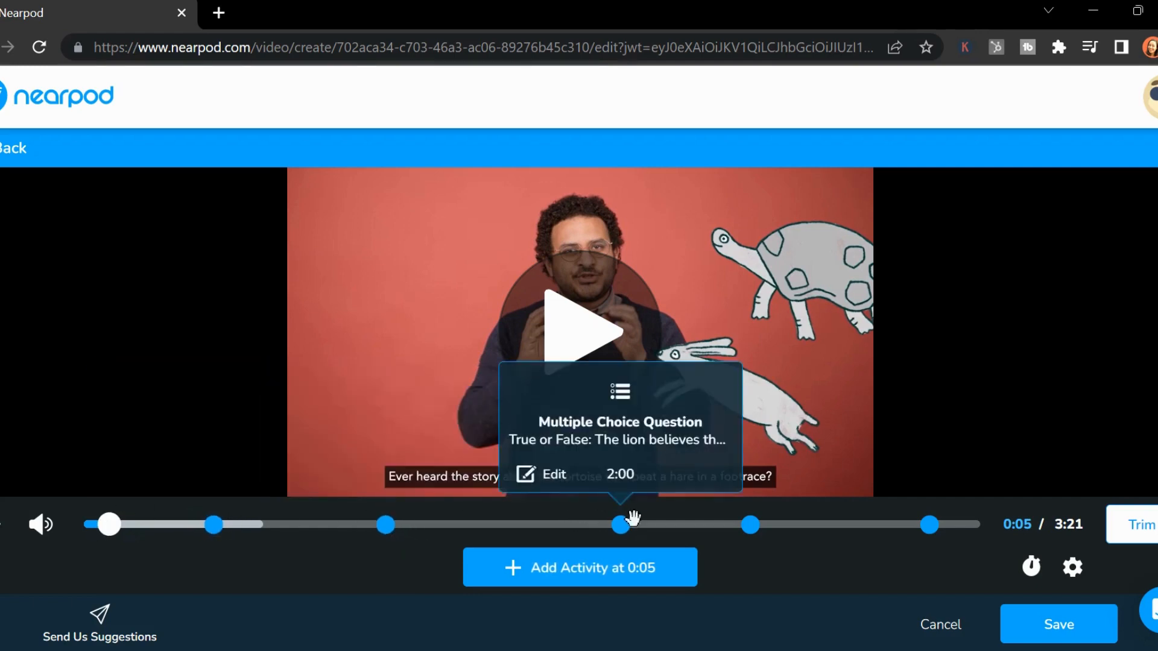
mouse_move(932, 530)
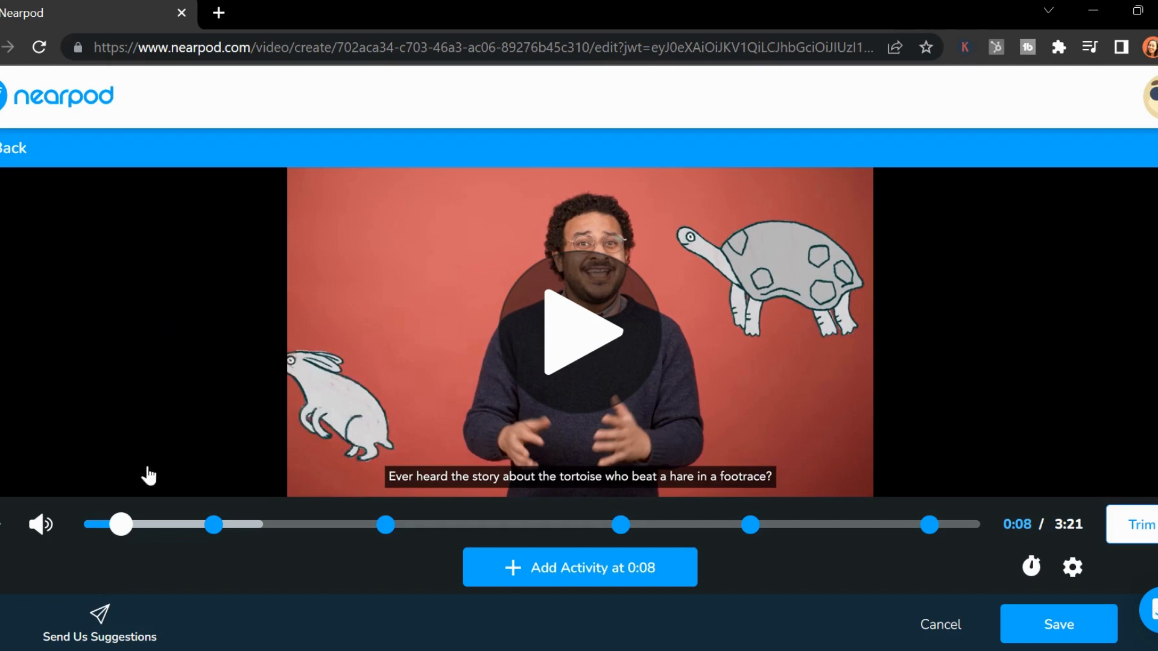
Open the first embedded open-ended question, "Have you ever heard of fables before?", and delete it from the video.
left_click(217, 528)
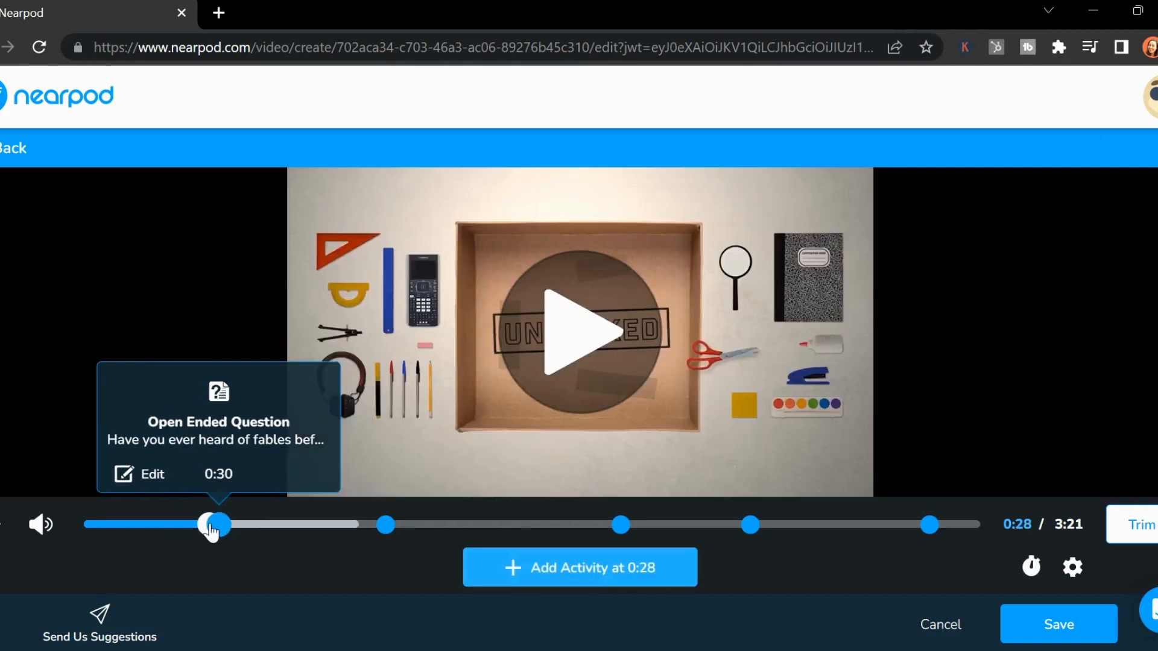
left_click(219, 529)
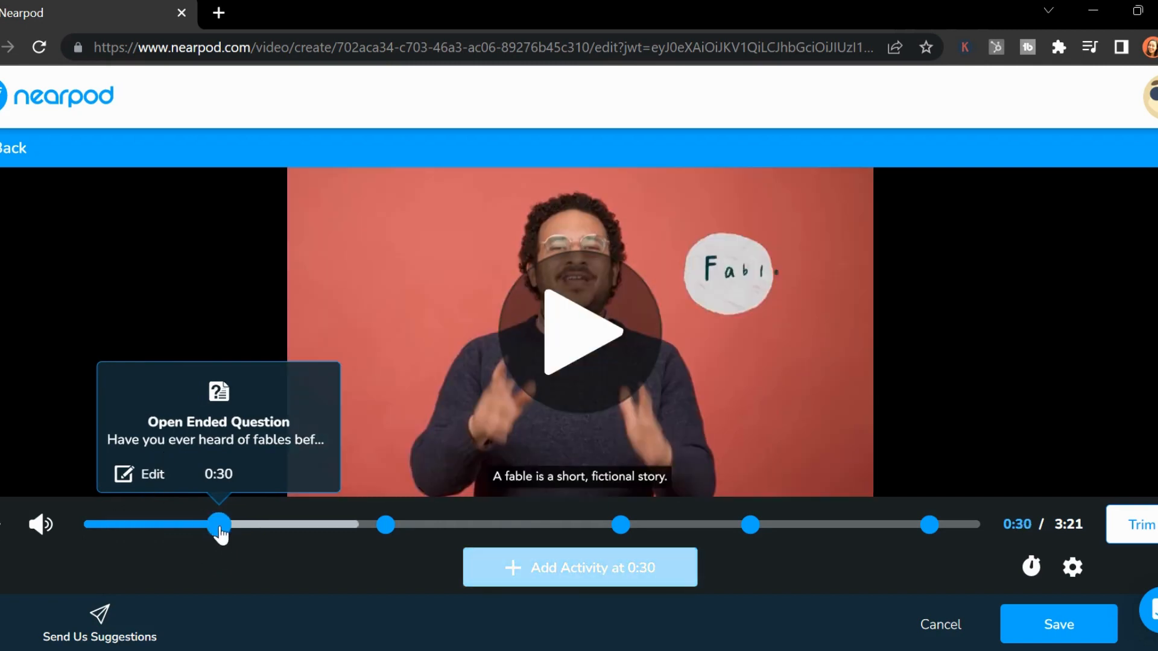
left_click(151, 475)
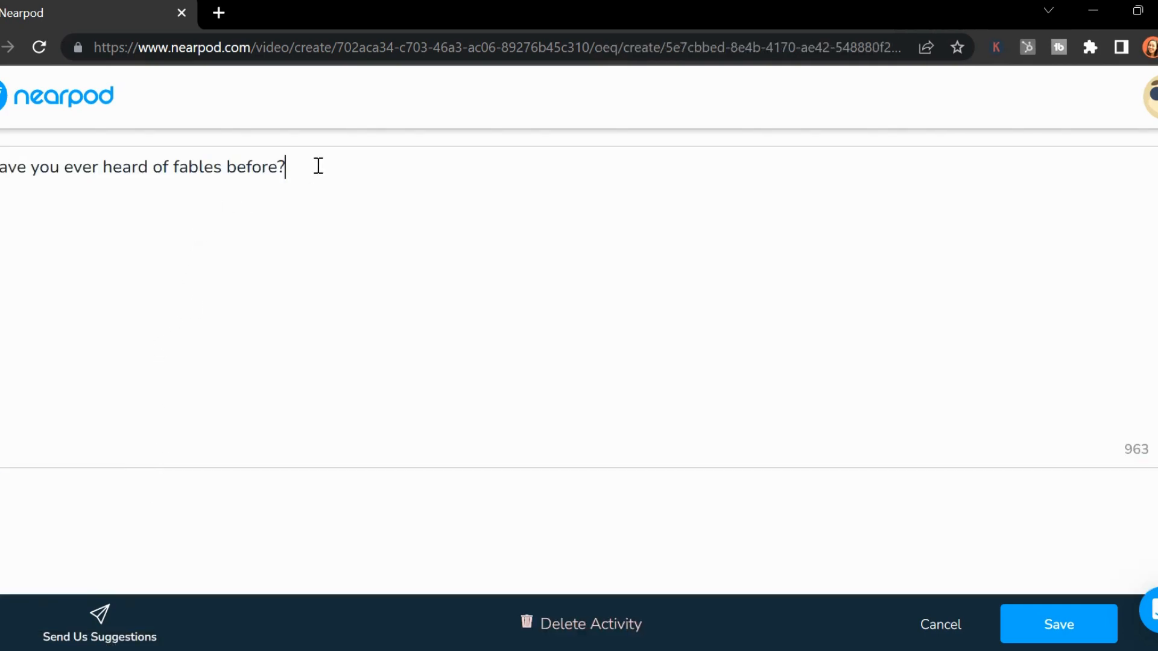
left_click_drag(318, 166, 0, 168)
left_click(290, 257)
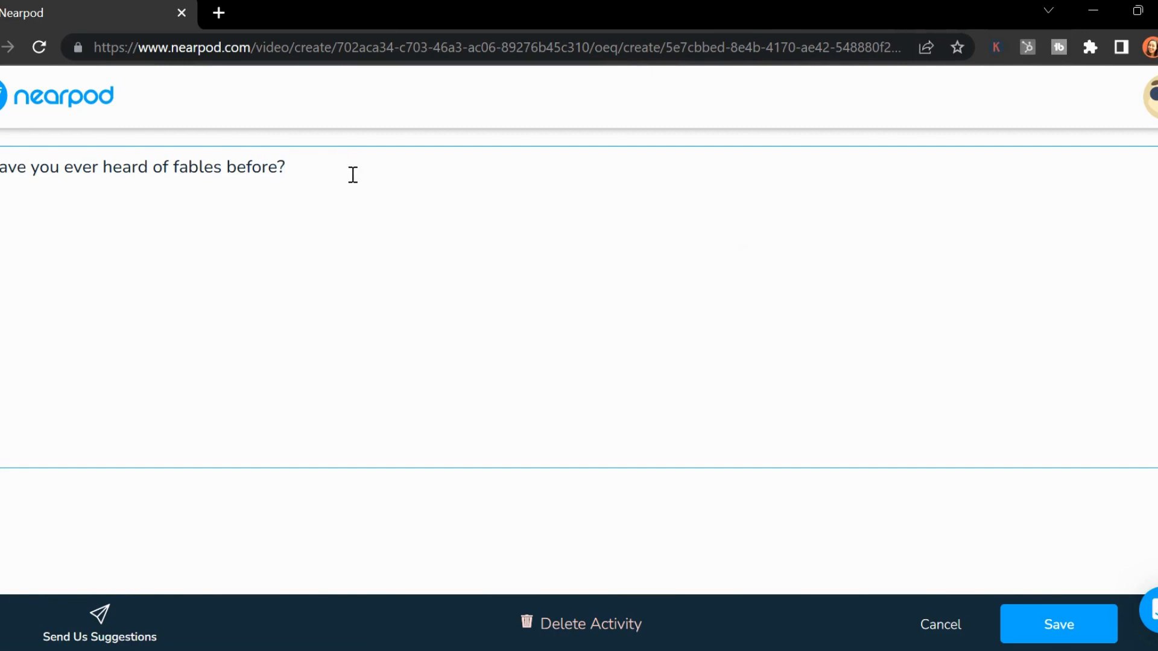
left_click_drag(353, 175, 0, 167)
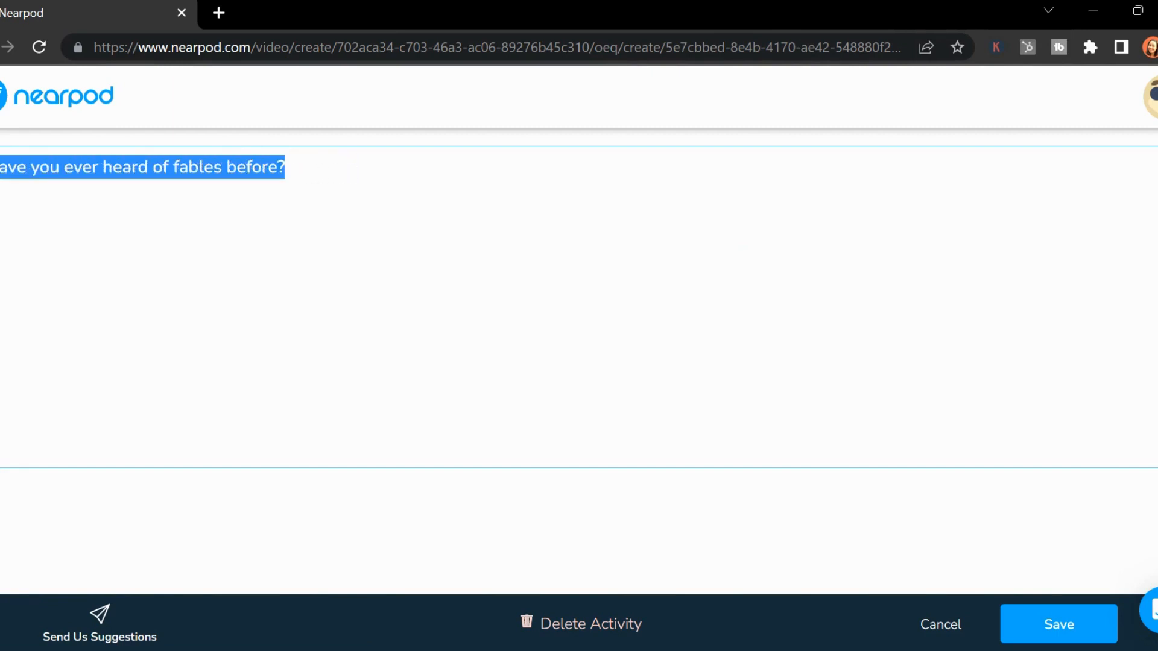
left_click(558, 627)
left_click(636, 390)
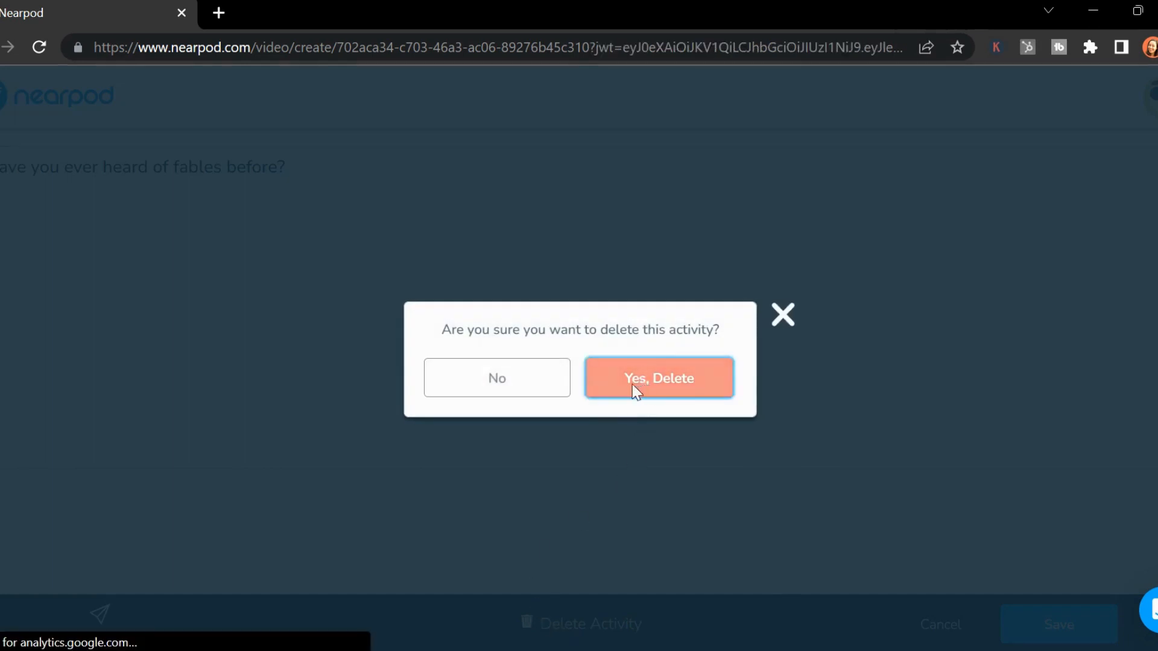
left_click(194, 525)
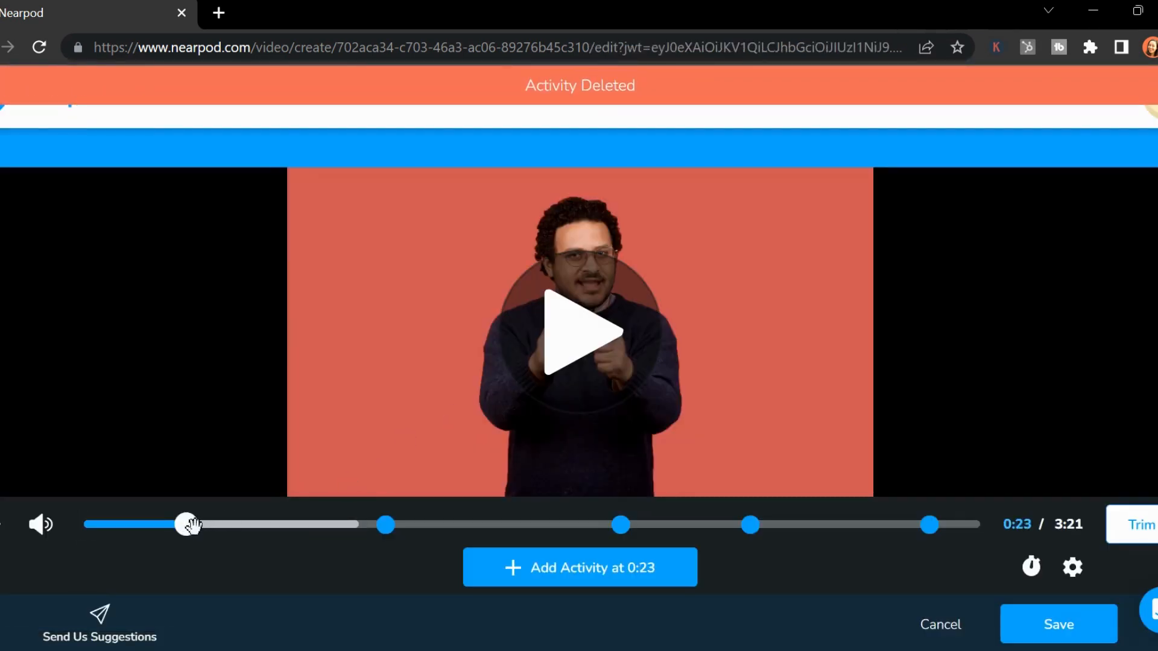
left_click_drag(195, 525, 195, 525)
left_click(533, 579)
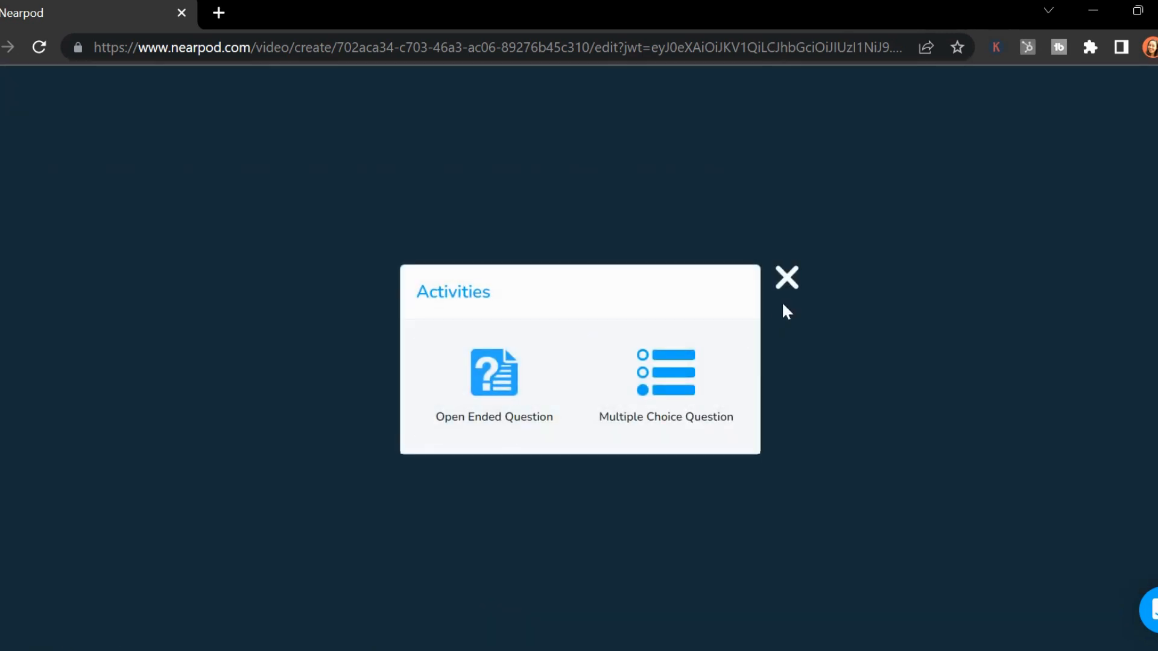
left_click(784, 279)
Add a multiple choice question at 0:30 in the video asking "Have you heard of fables before?".
left_click_drag(195, 525, 223, 523)
left_click(611, 579)
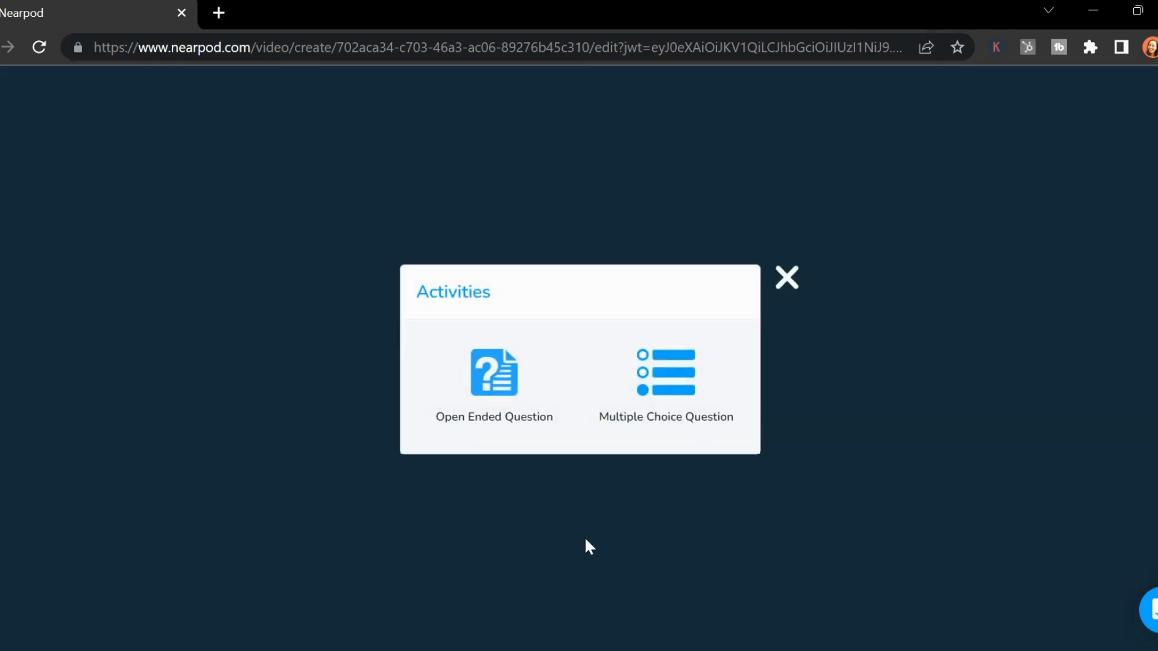
left_click(667, 388)
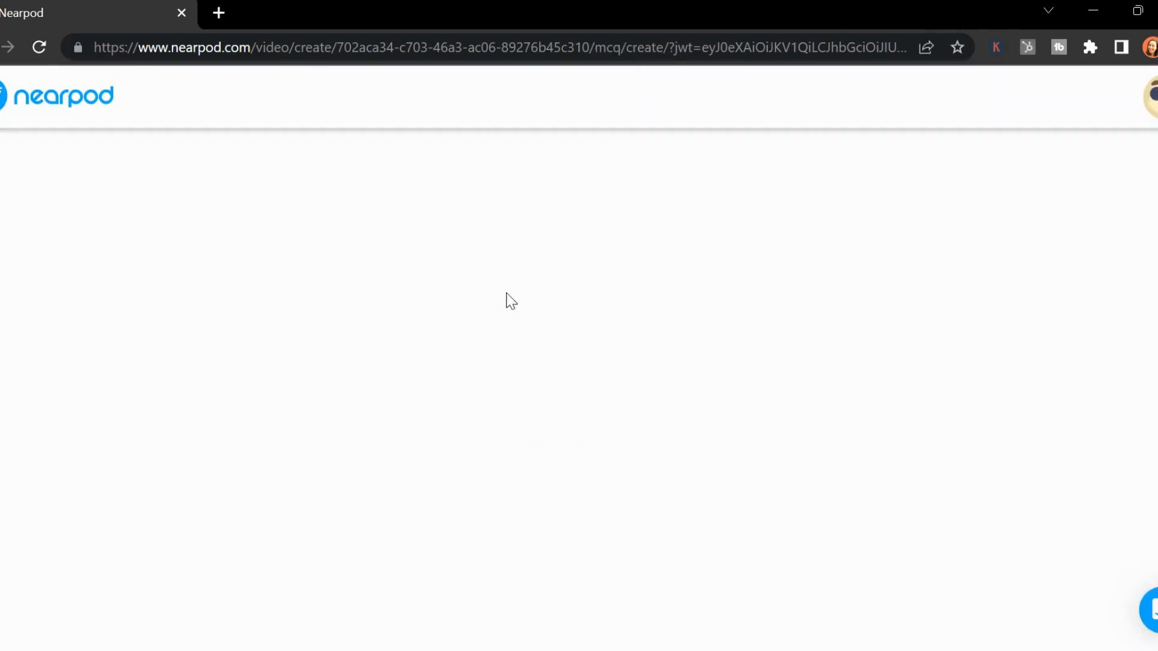
left_click(251, 225)
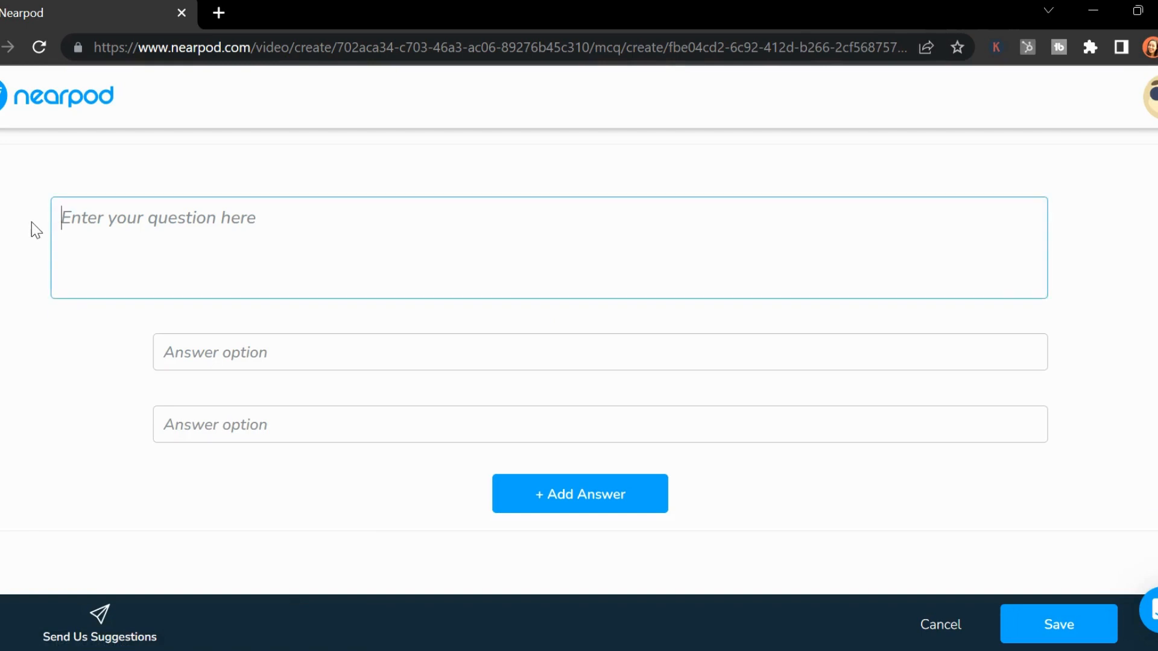
type("Have you heard")
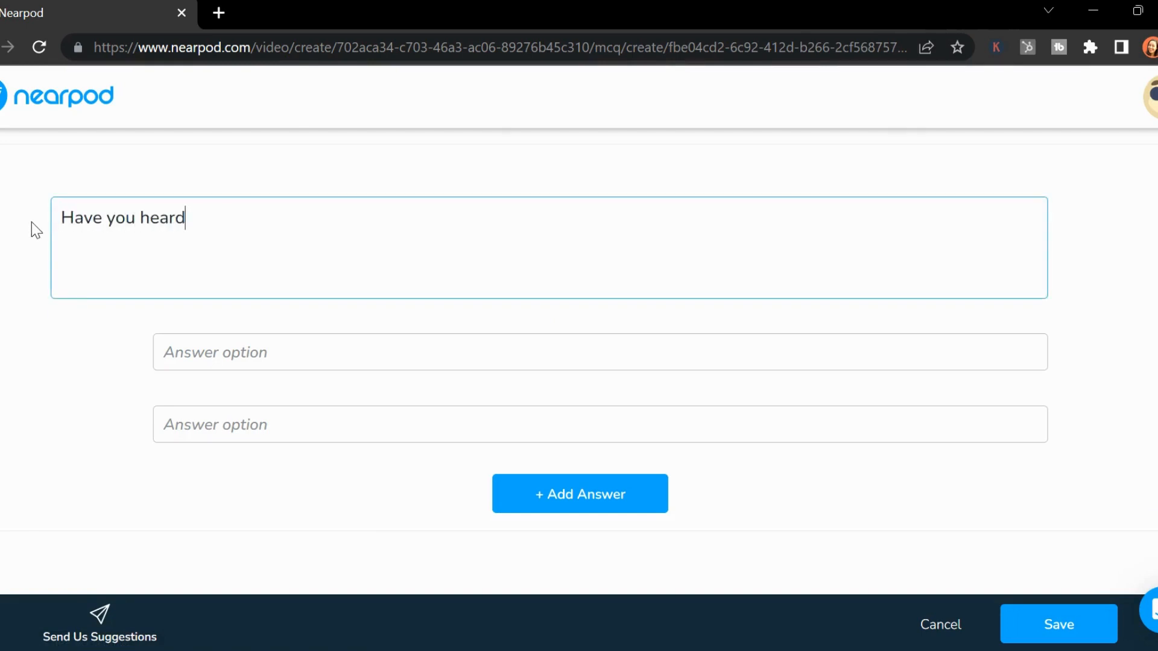
type(" of fables before?")
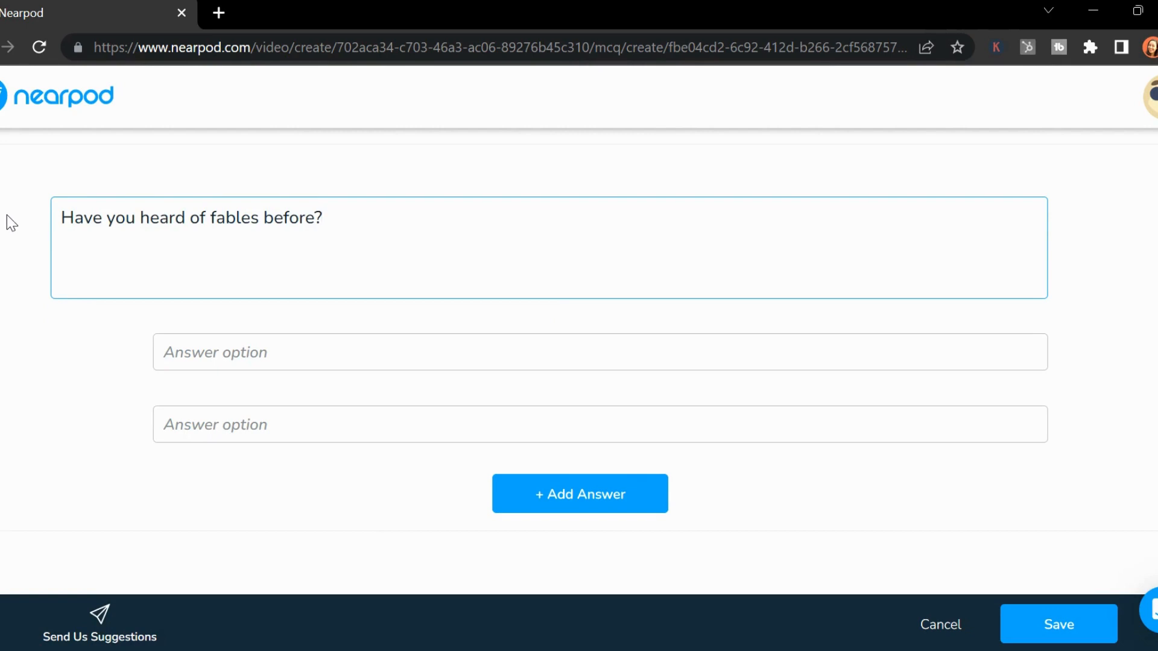
Enter the answer options "Yes" and "No", mark both as correct, and save the question.
left_click(208, 353)
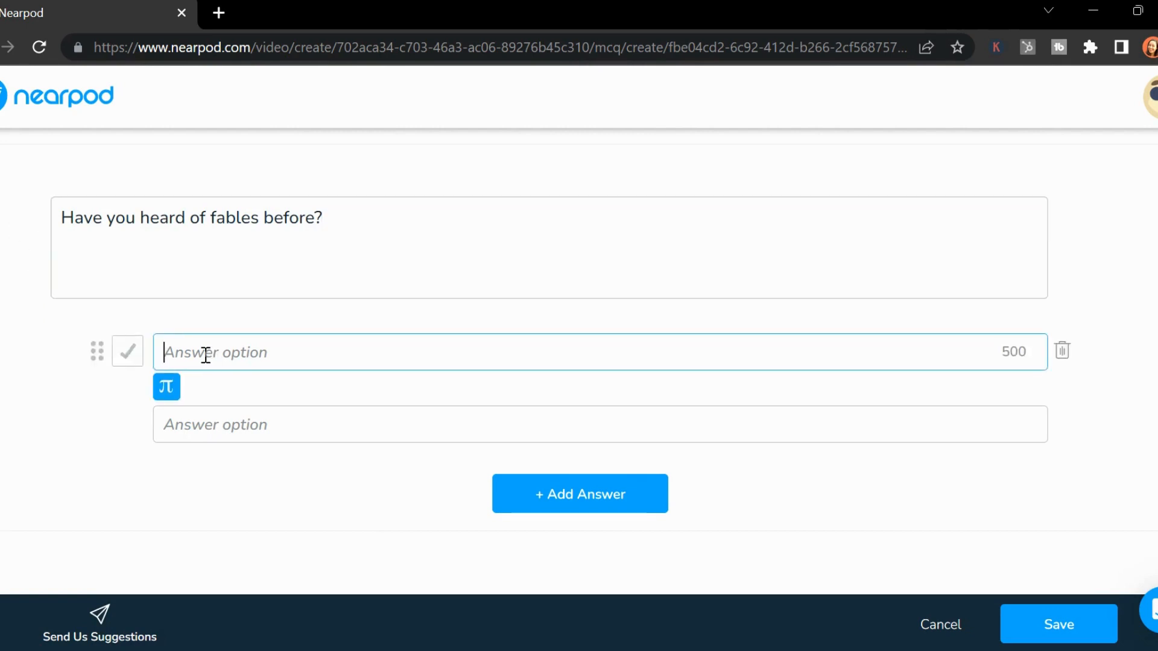
type("Yes")
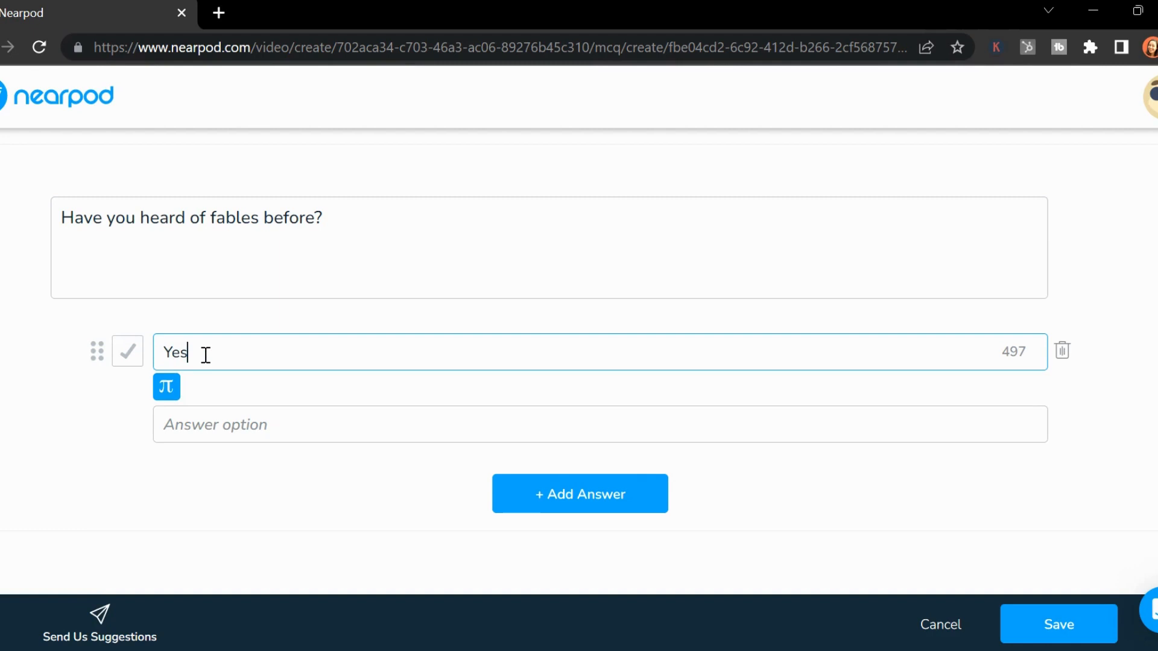
left_click(199, 424)
type("No")
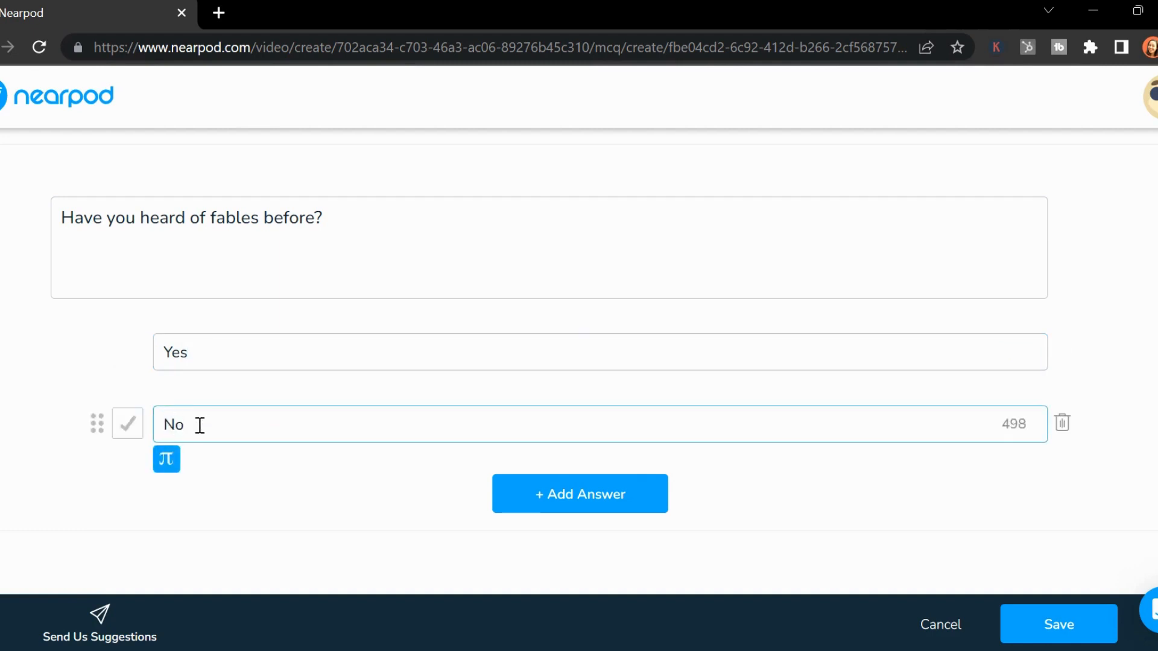
left_click(835, 505)
left_click(128, 423)
left_click(132, 355)
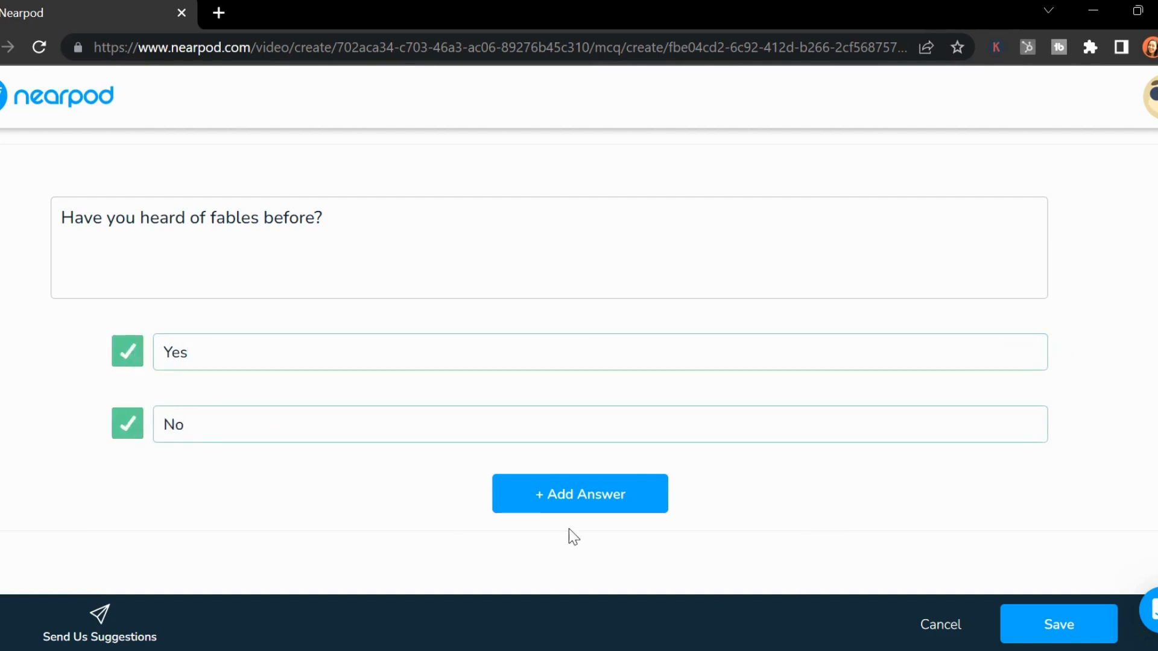
left_click(1062, 618)
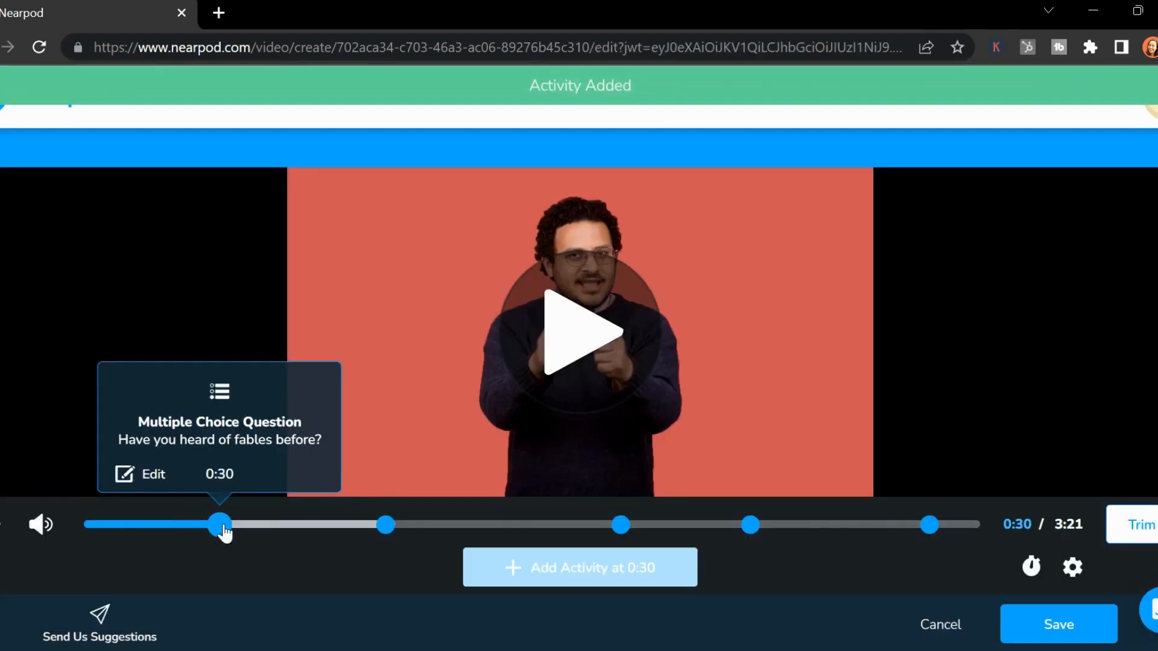
Check the remaining question markers on the video's timeline and play the video briefly from 0:30.
mouse_move(385, 531)
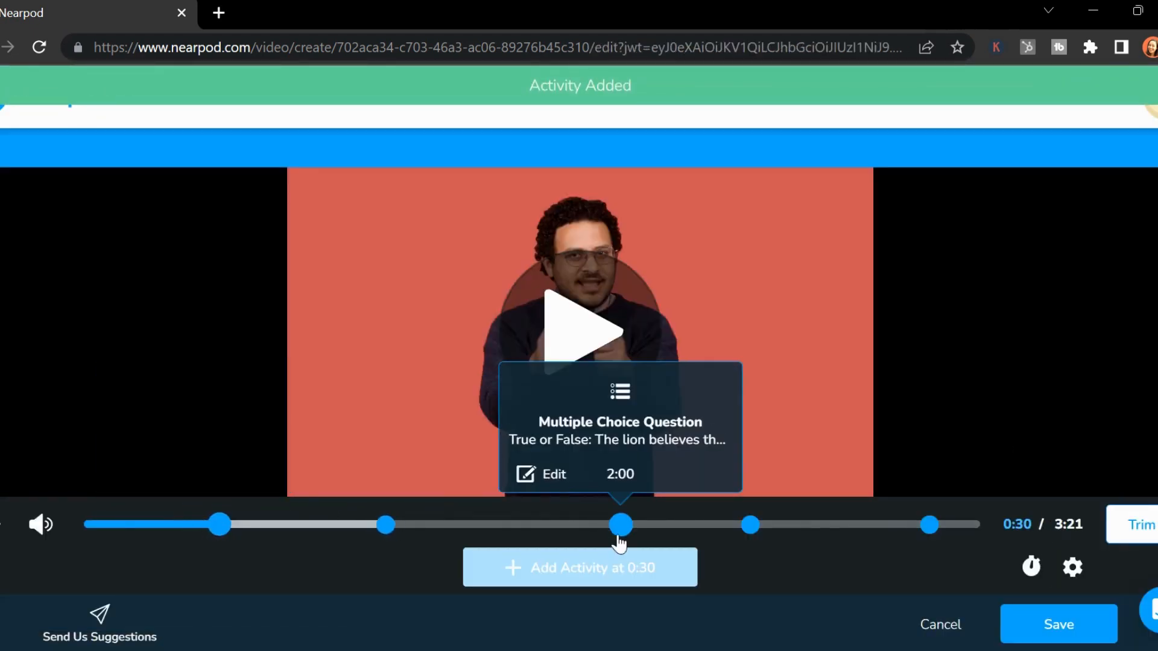
mouse_move(753, 533)
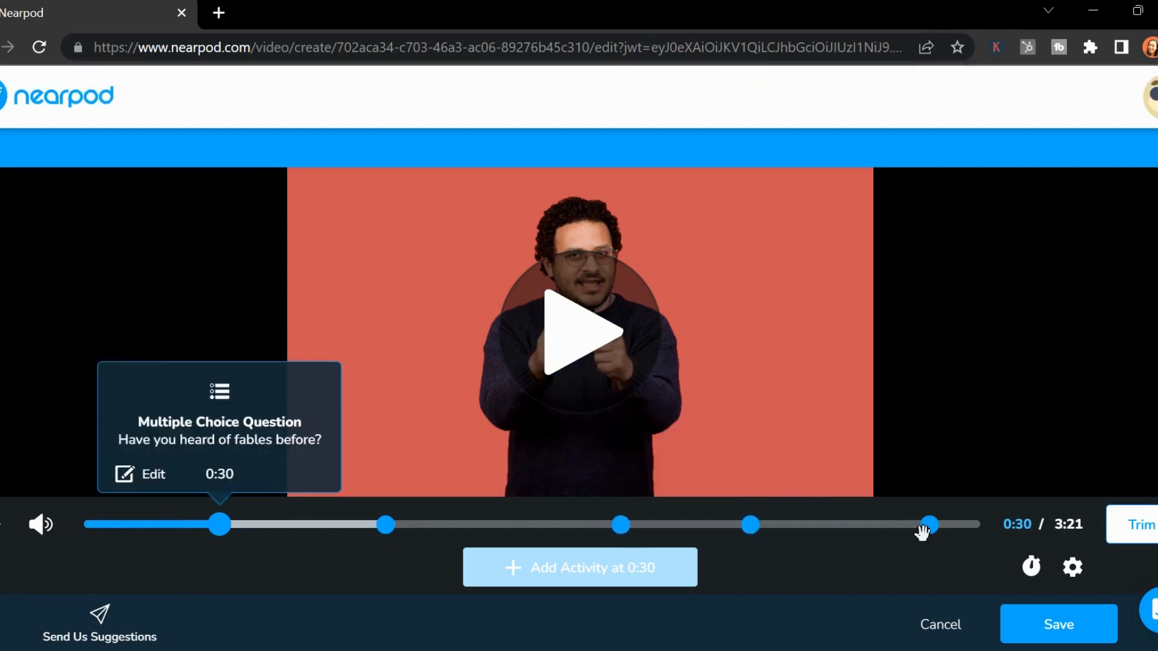
mouse_move(931, 534)
left_click(619, 335)
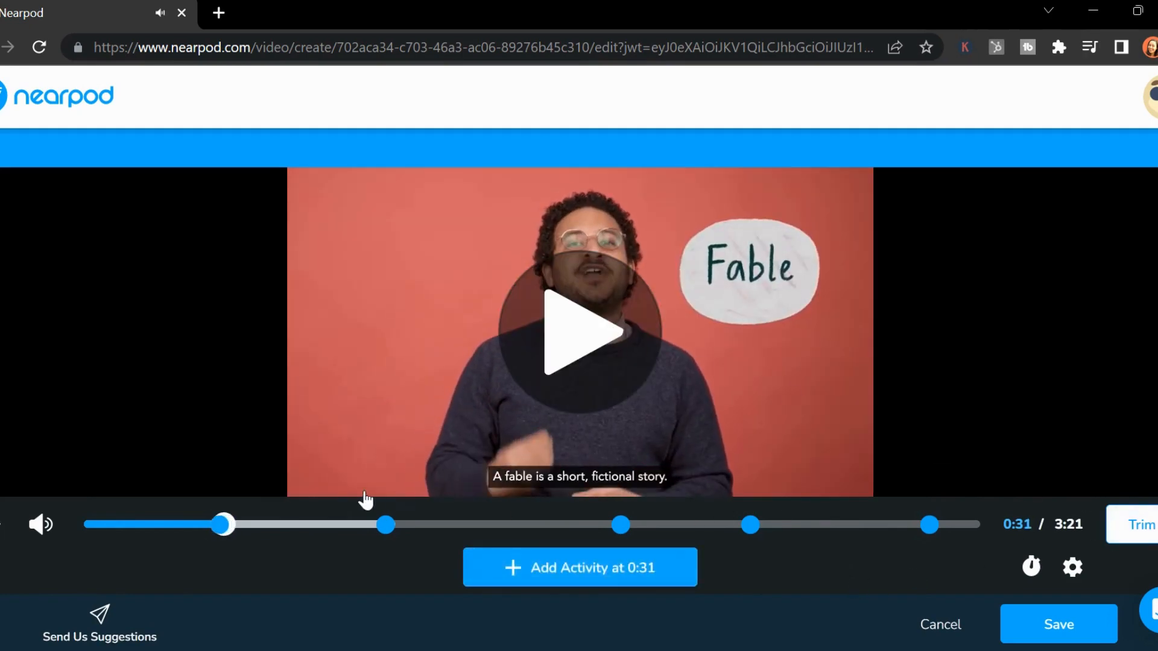
Check the trimming, video quality and playback speed options, and save the Fables video to the lesson.
left_click(1126, 542)
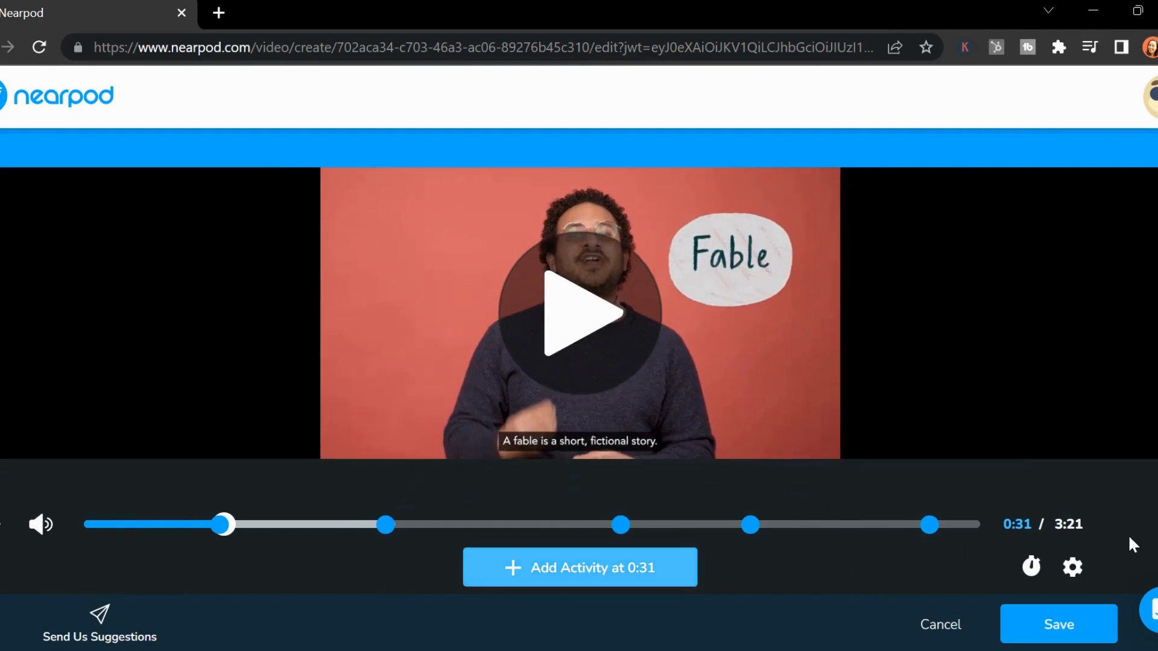
left_click_drag(982, 483, 1029, 488)
left_click(1032, 487)
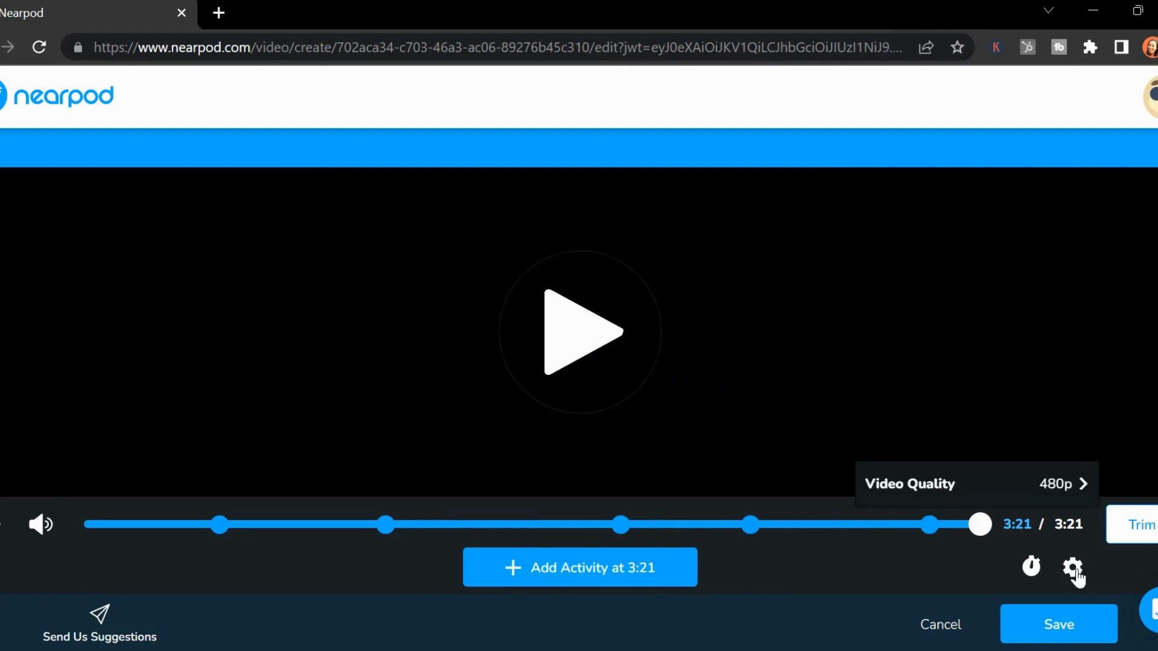
left_click(1032, 567)
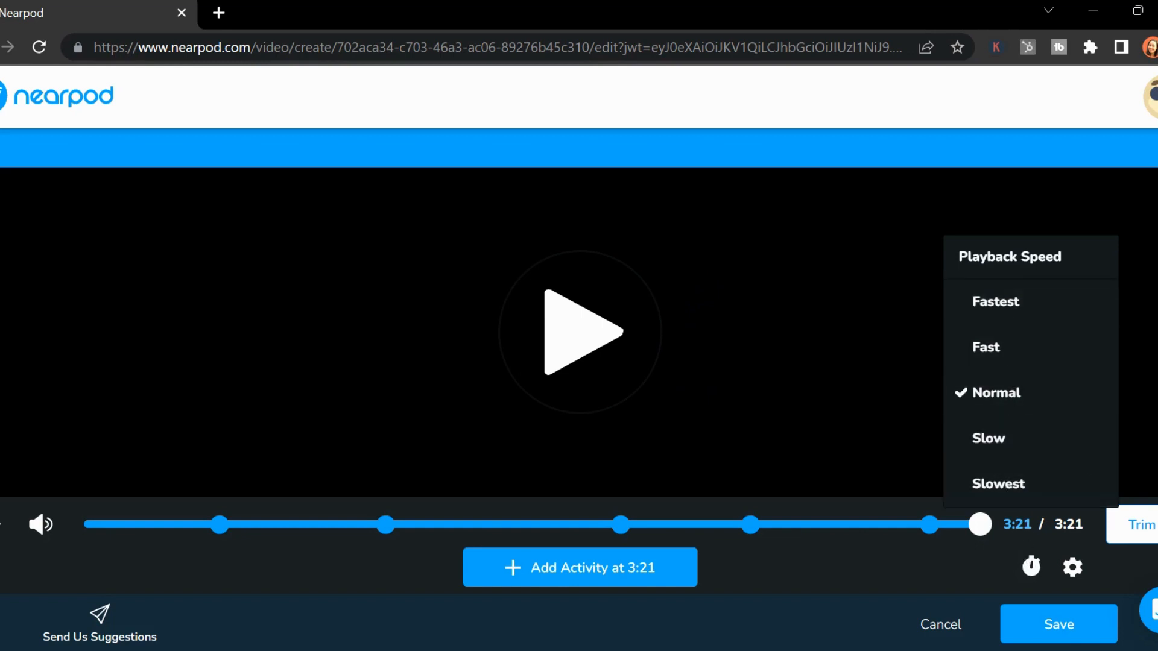
left_click(1140, 386)
left_click(816, 379)
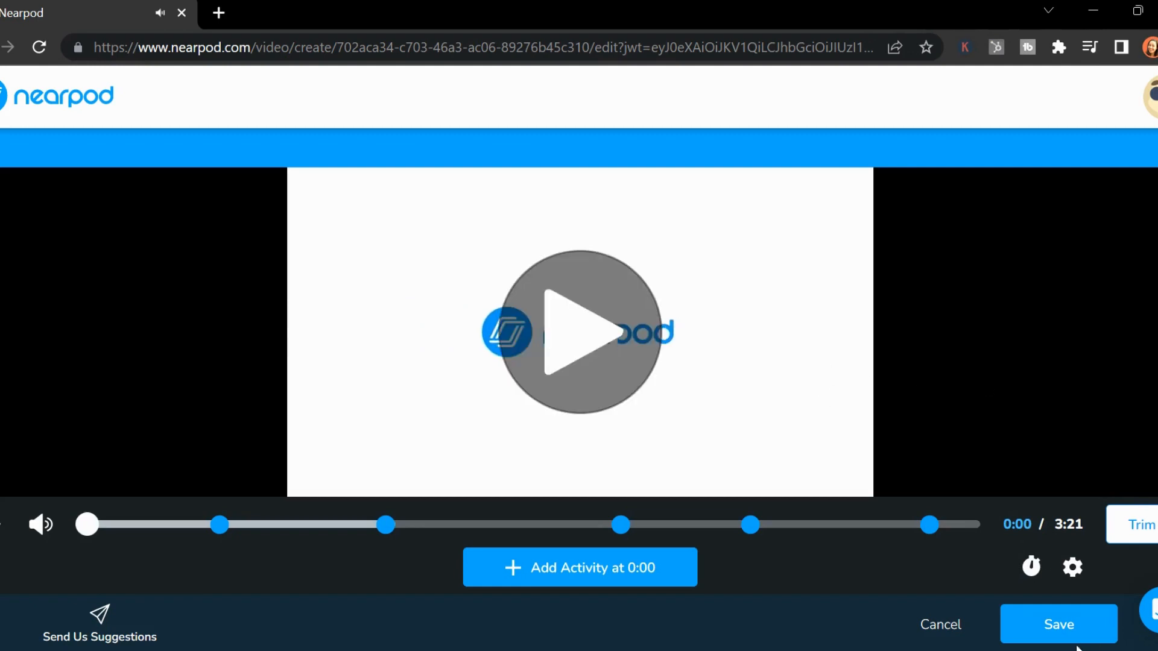
left_click(1070, 624)
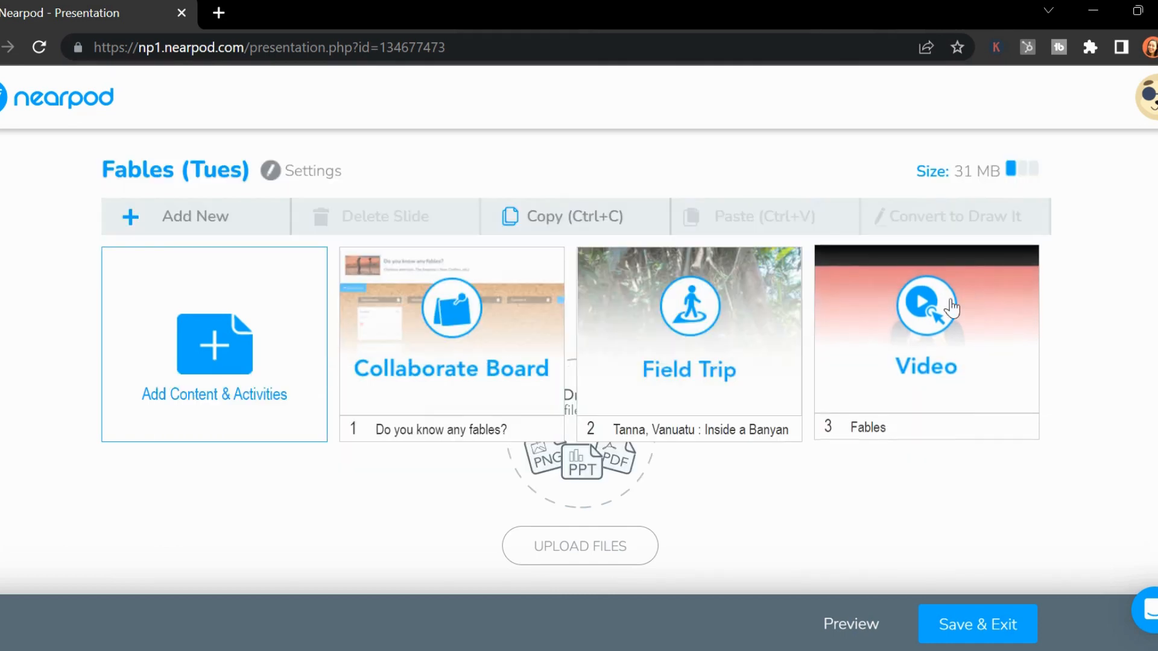
Find the PDF content type by searching for "pdf" and add the LionAndMouse_Story_Worksheet file to the lesson.
left_click(274, 427)
left_click(477, 135)
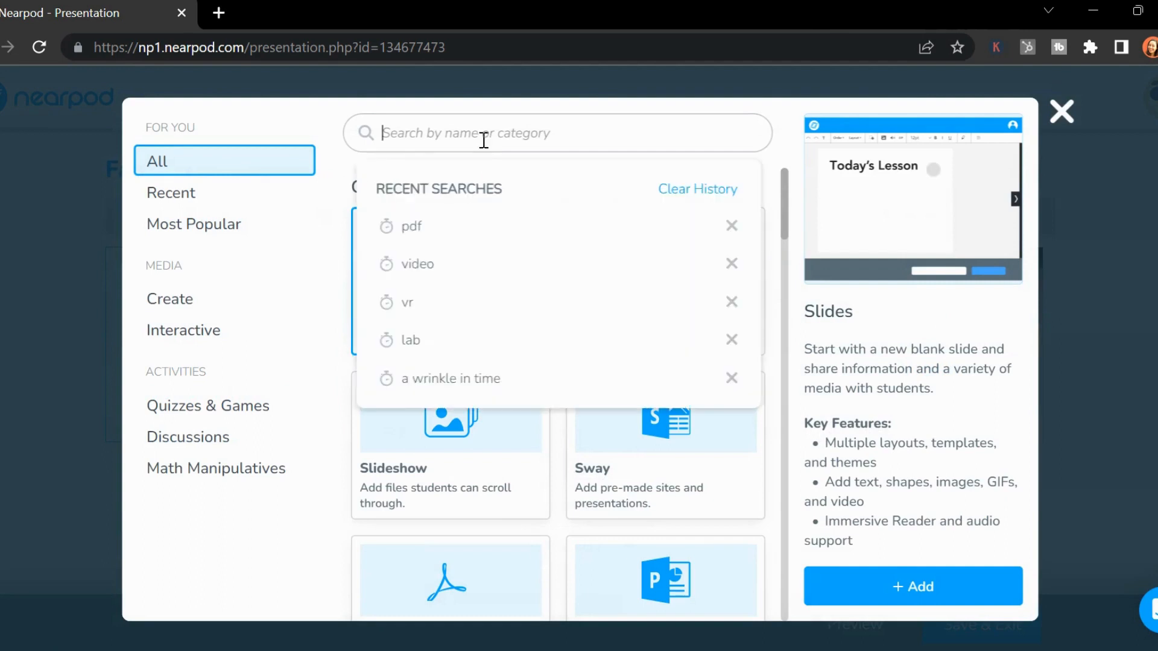
type("pdf")
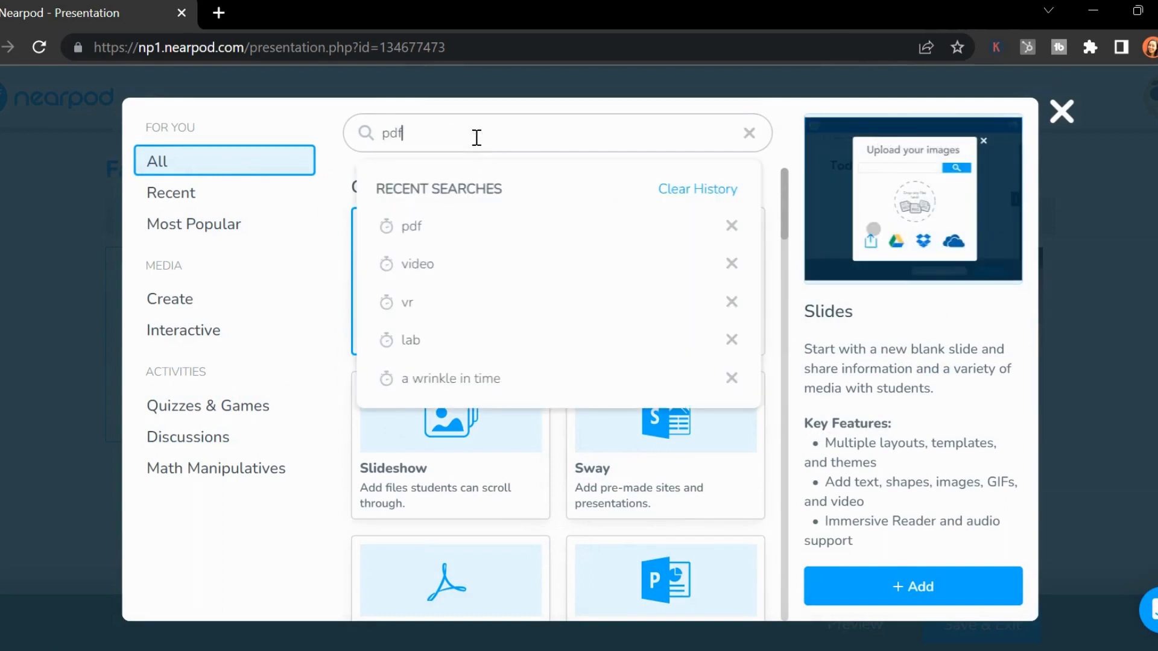
left_click(499, 279)
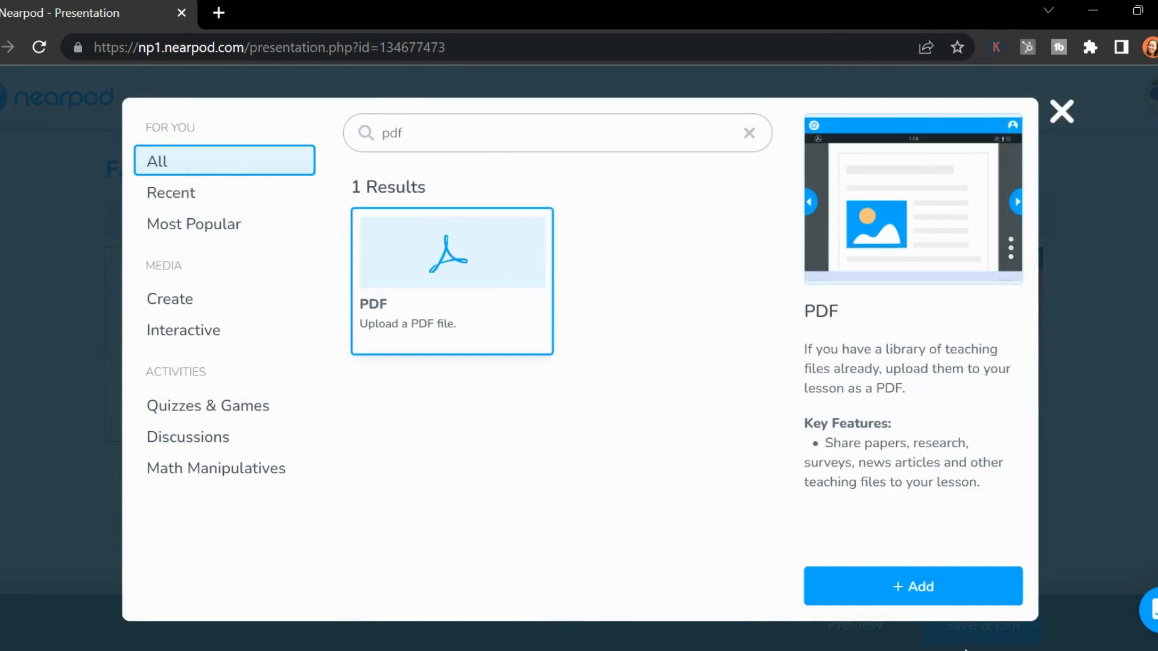
left_click(947, 600)
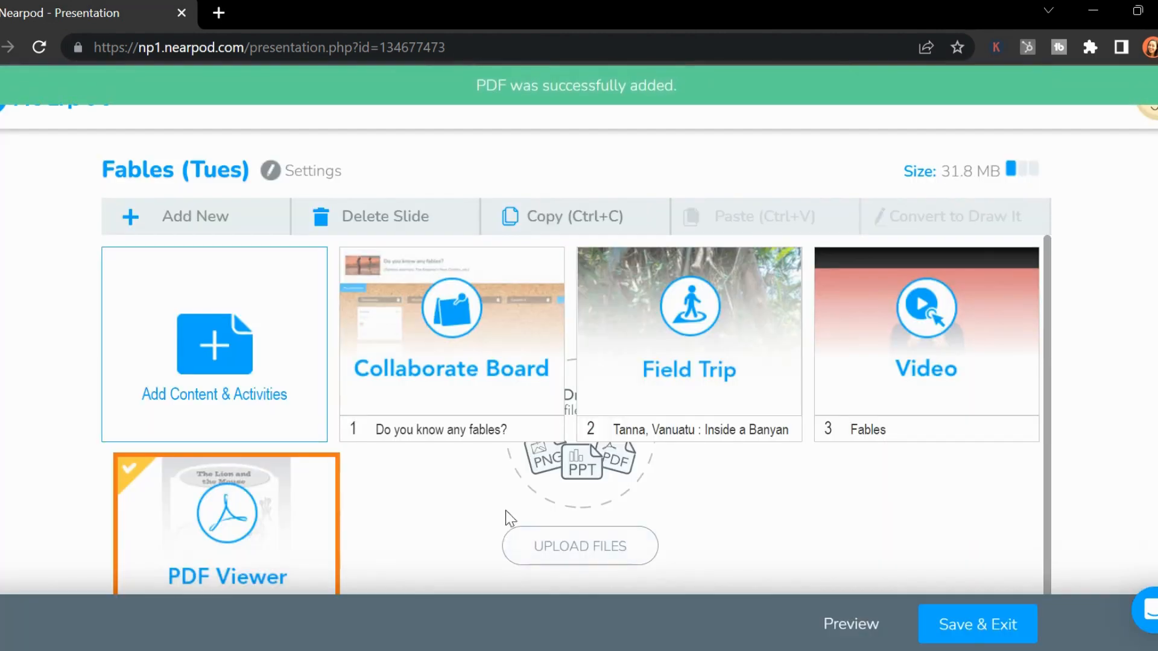
scroll(510, 519, "down", 4)
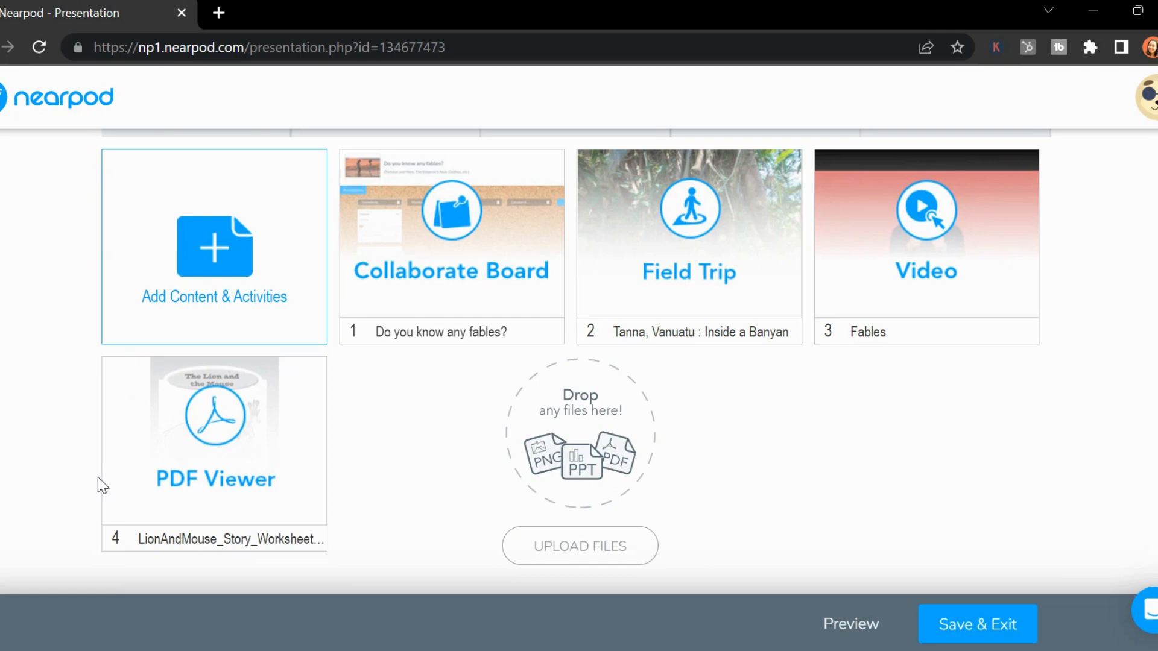
Add a new slide to the lesson and give it the Big title layout.
right_click(98, 442)
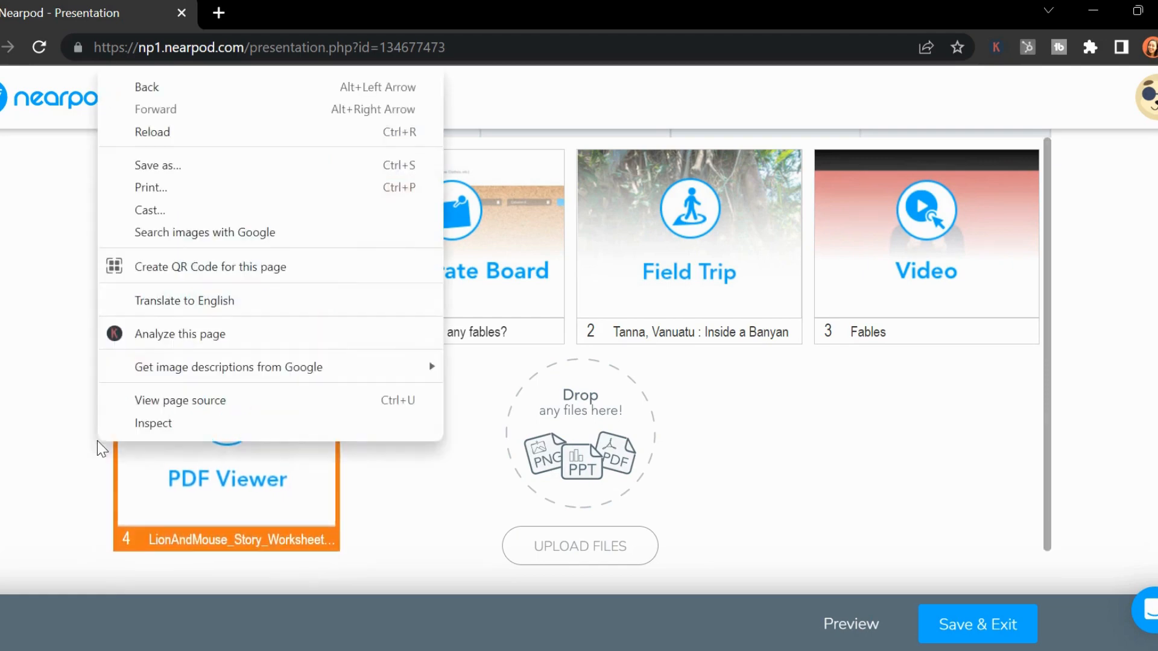
left_click(95, 443)
left_click(175, 251)
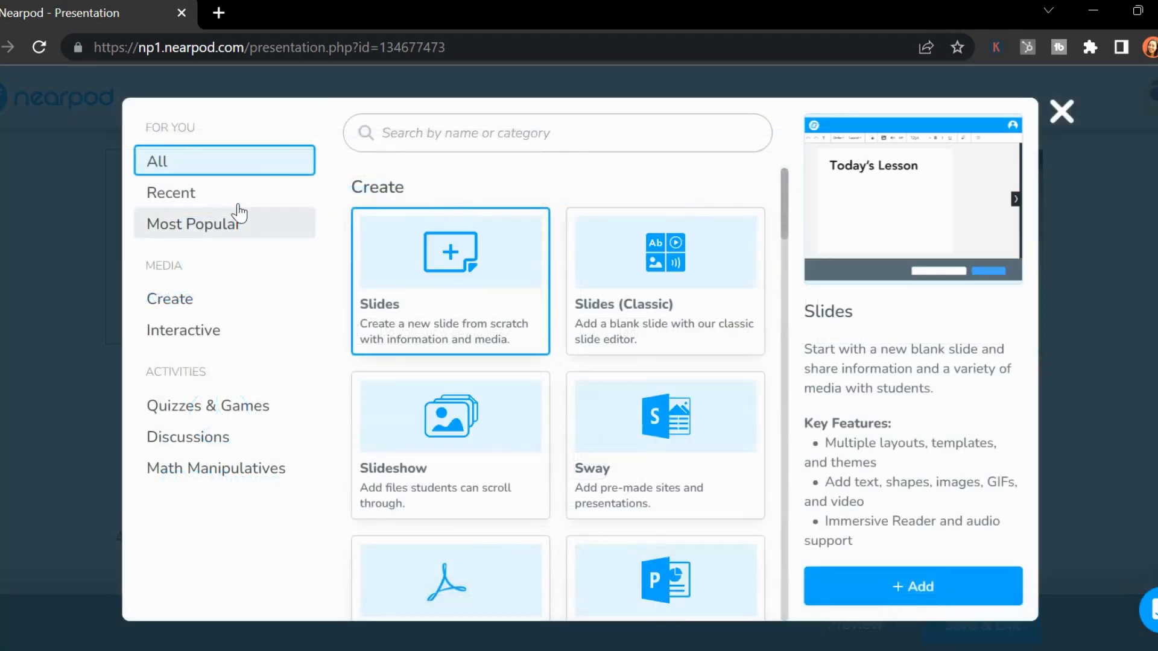
double_click(441, 291)
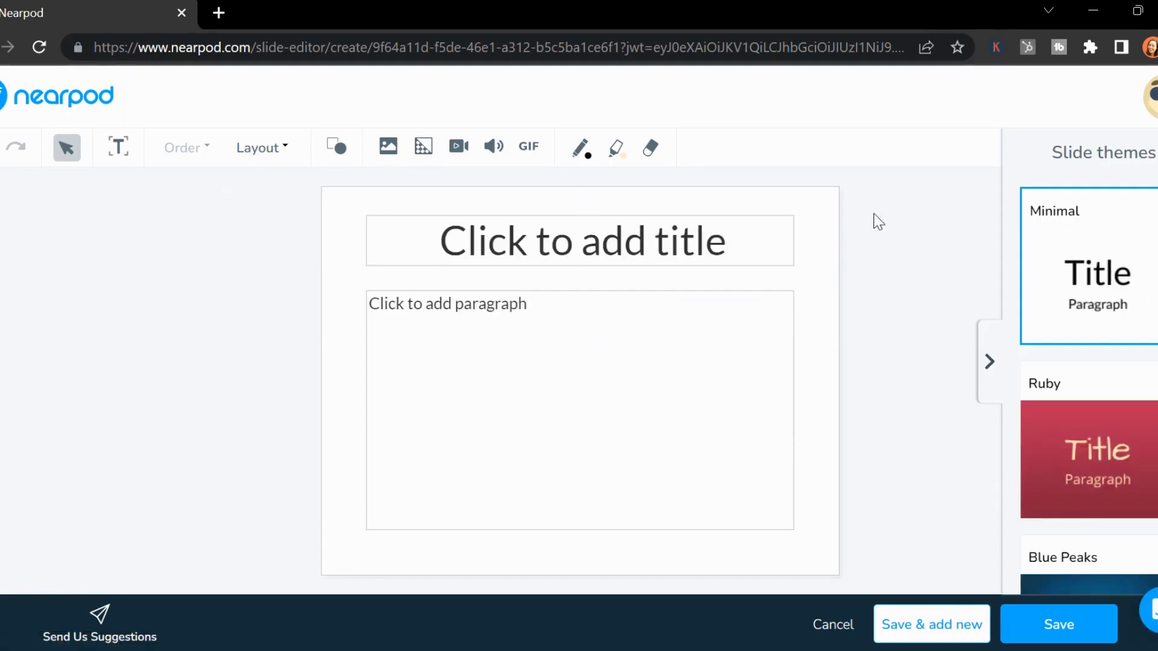
left_click(276, 148)
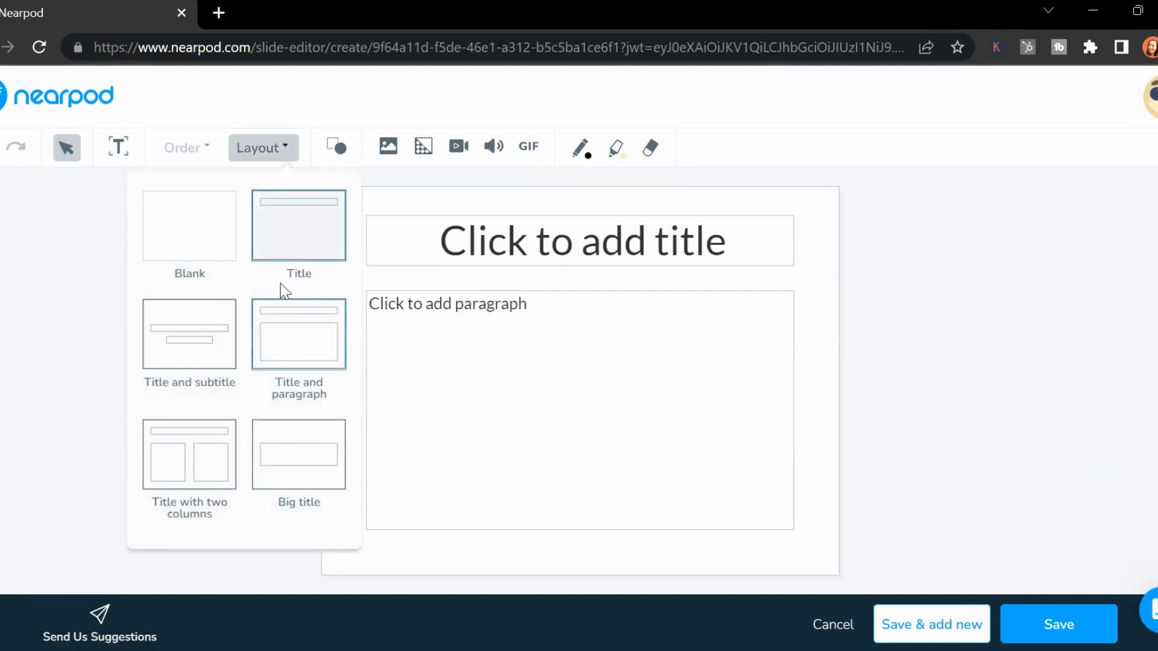
left_click(275, 455)
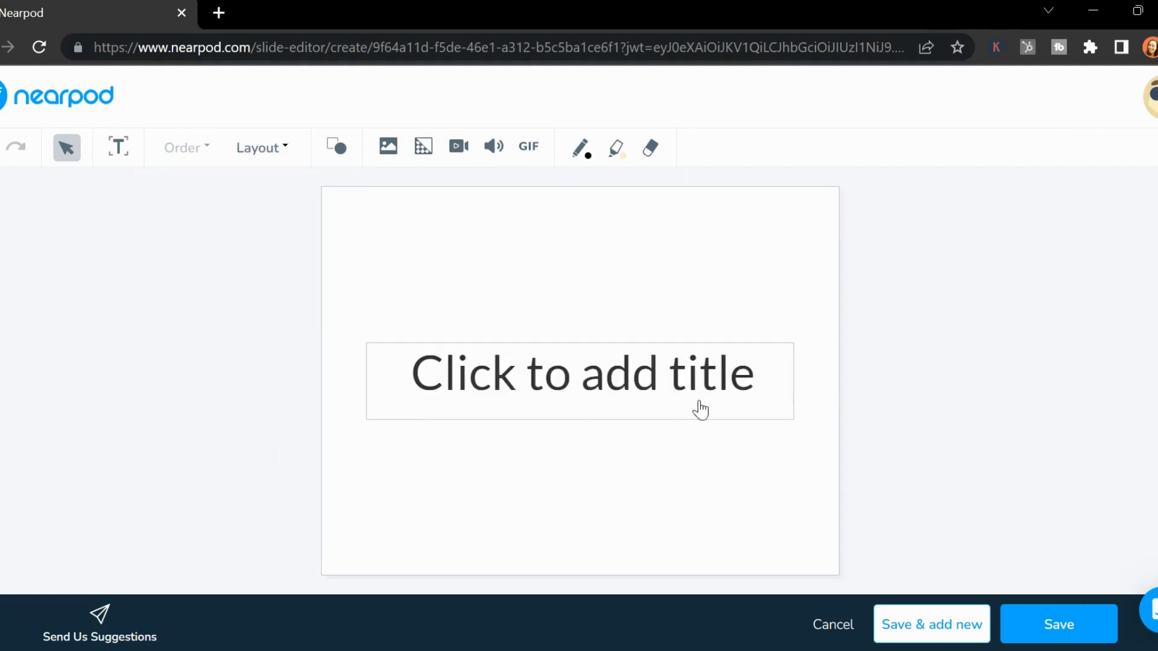
Enter "Click the story to read together!" as the slide's title.
left_click(589, 378)
type("Clikc th")
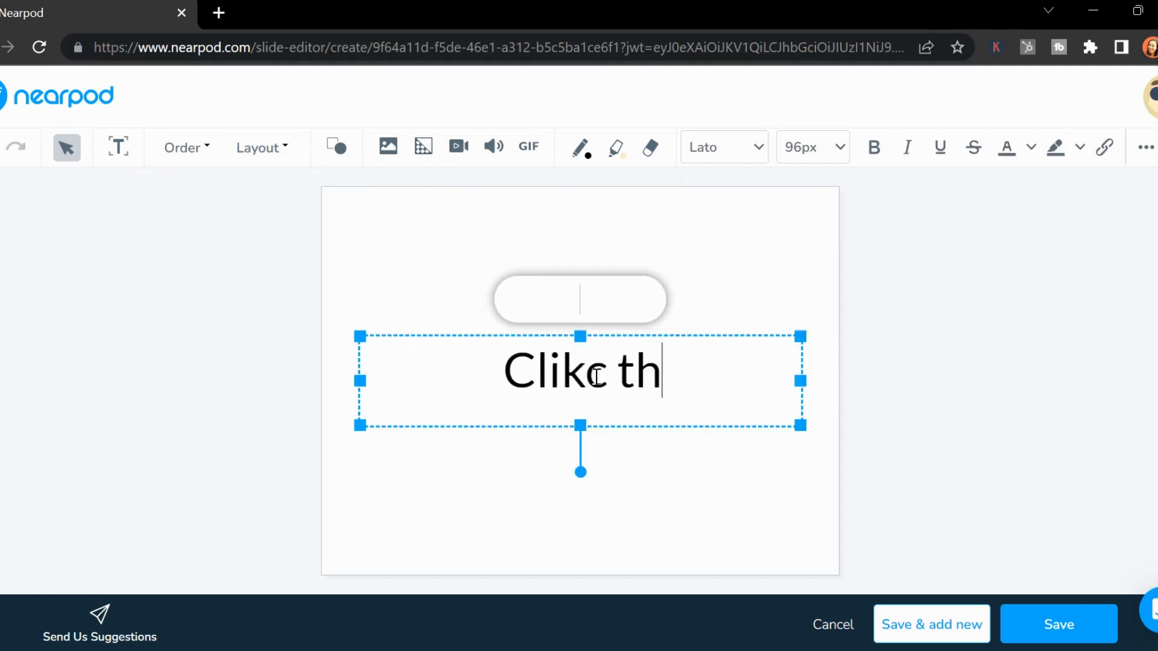
key("BackSpace")
key("BackSpace")
key("BackSpace")
key("BackSpace")
key("BackSpace")
type("ck th")
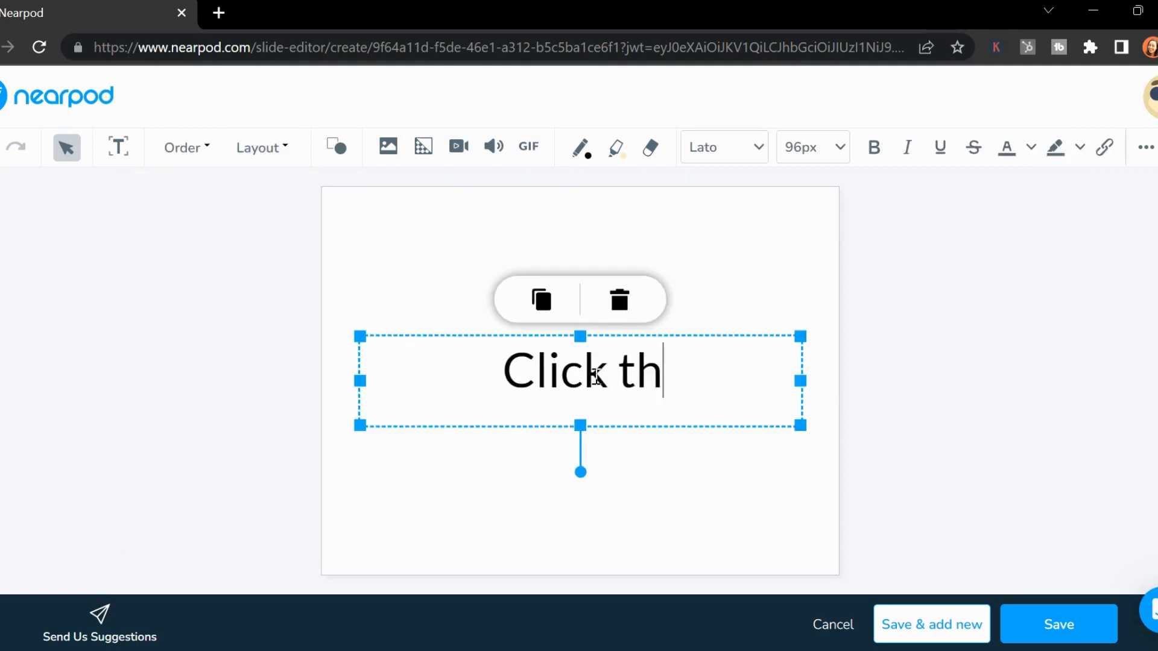
type("e story t")
key("BackSpace")
key("BackSpace")
type("tory ")
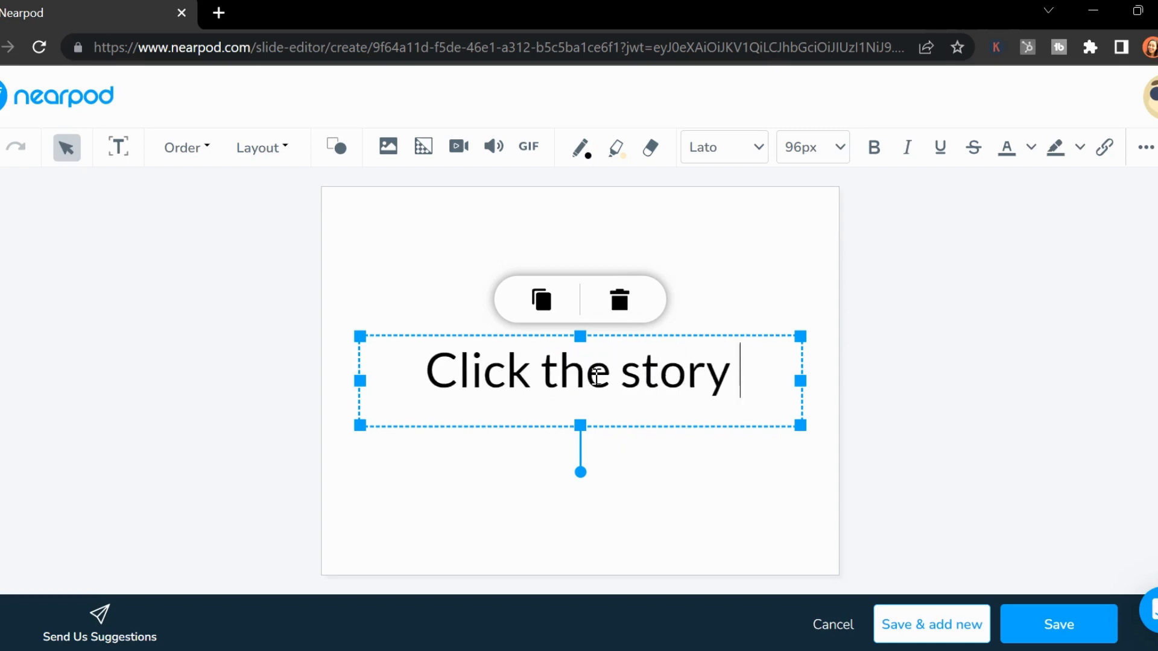
type("to read together!")
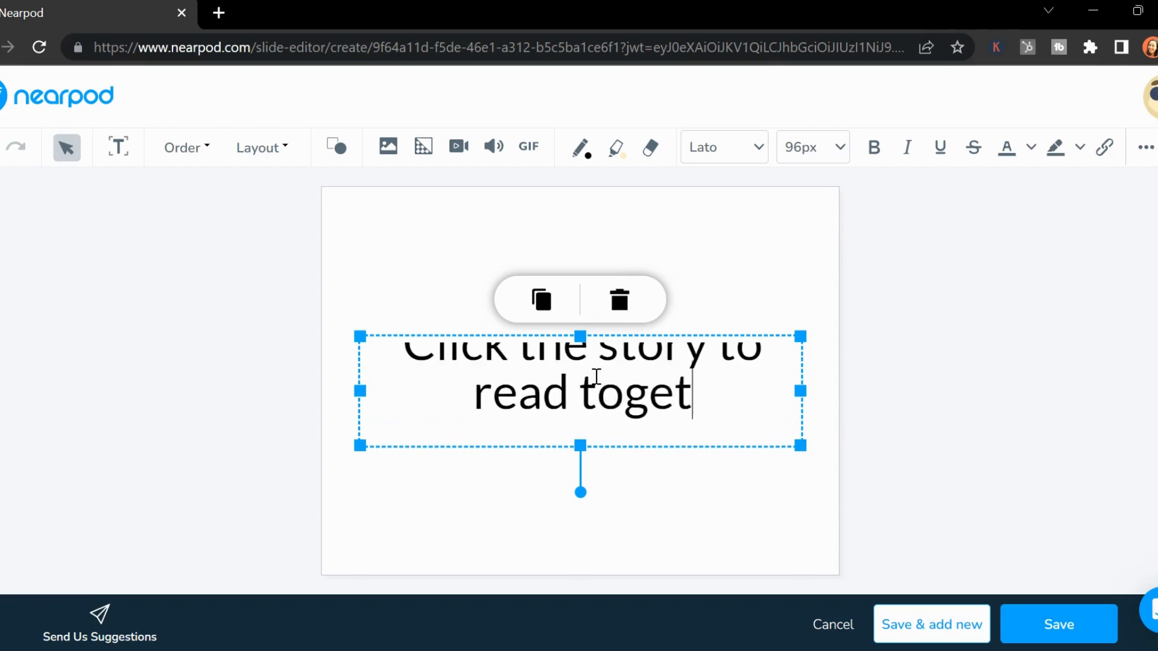
Enlarge the title's text box upwards and shift its text down with a line break so both lines fit.
left_click_drag(580, 337, 581, 295)
left_click(453, 339)
left_click(394, 313)
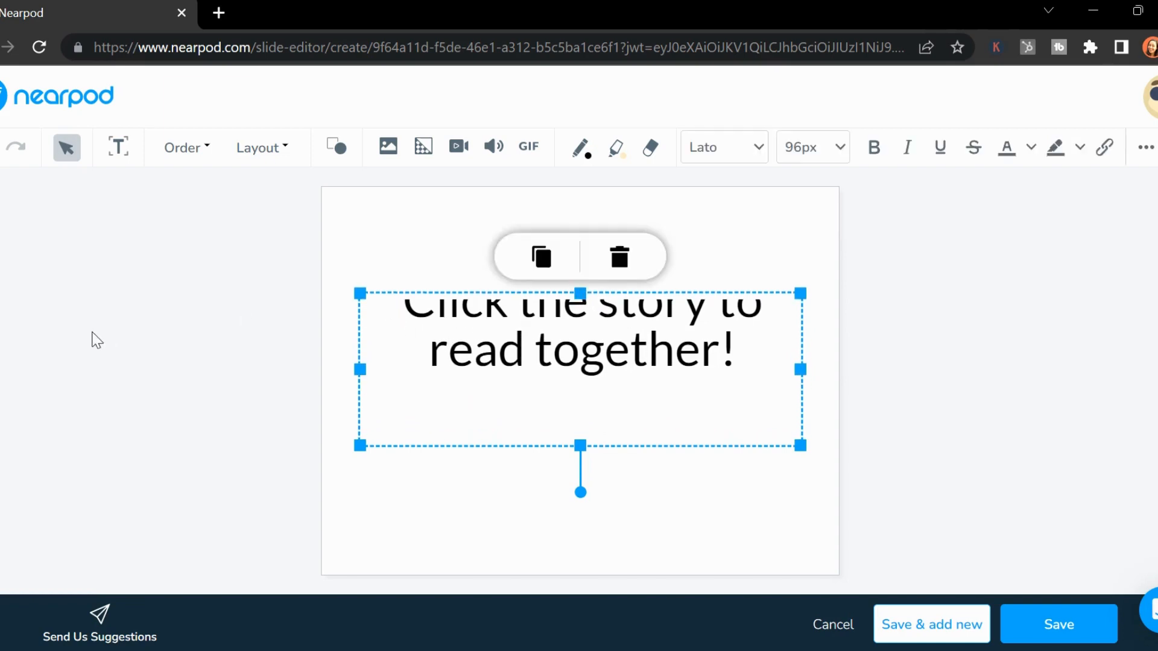
key("Return")
left_click(1032, 350)
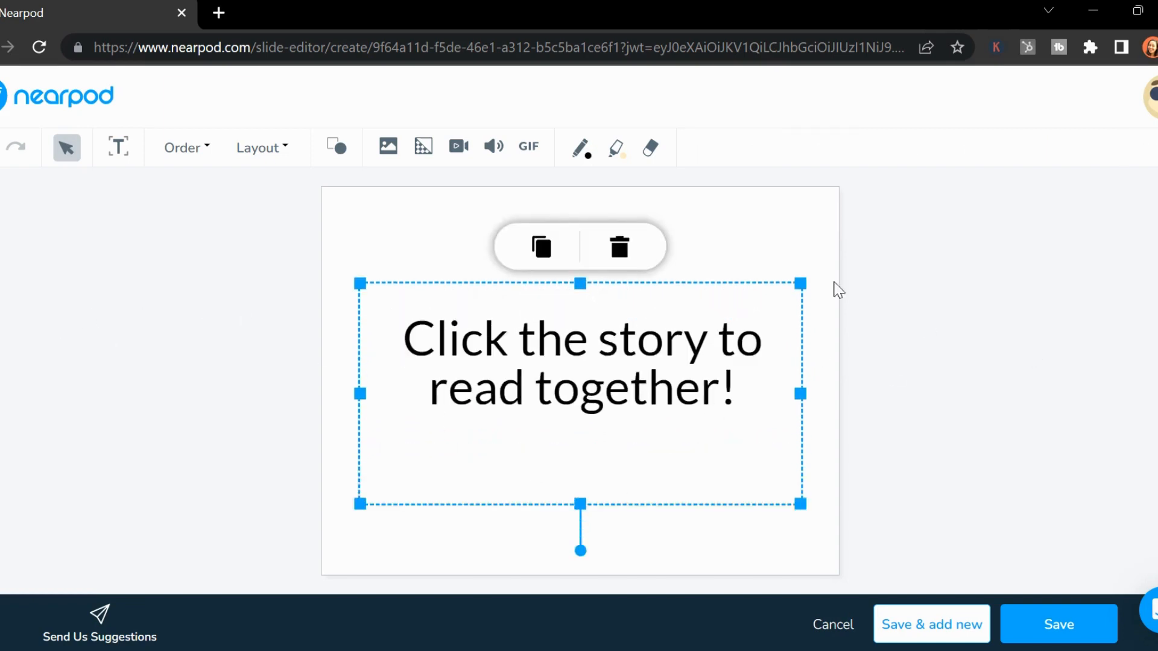
left_click(401, 240)
left_click(423, 146)
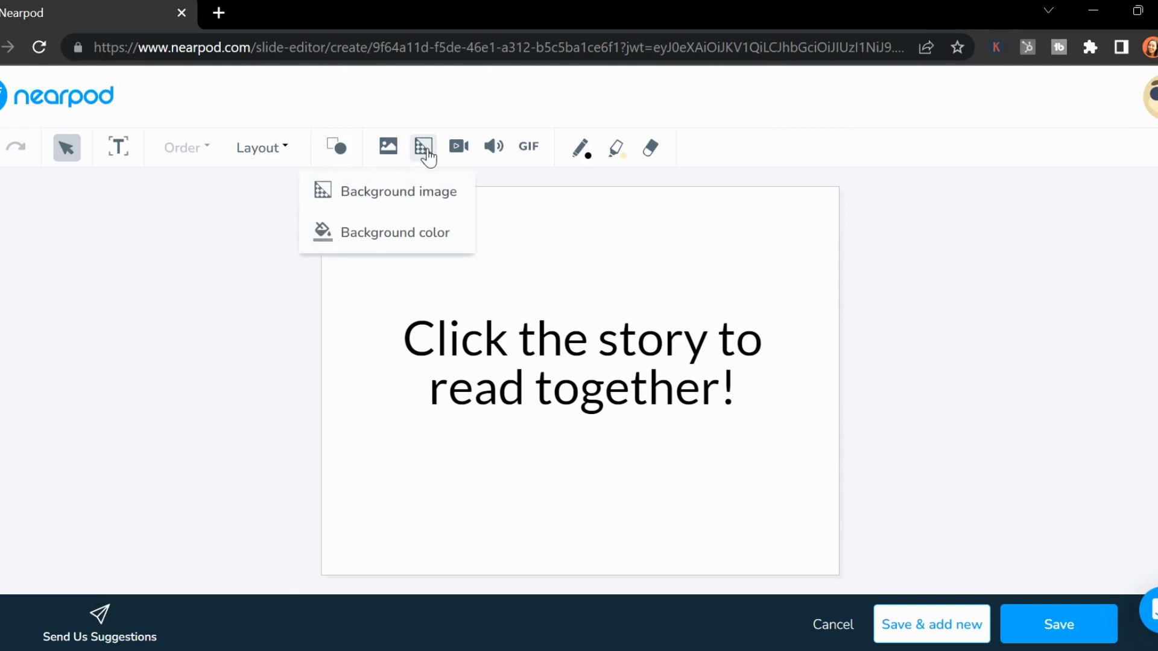
left_click(400, 193)
left_click(802, 170)
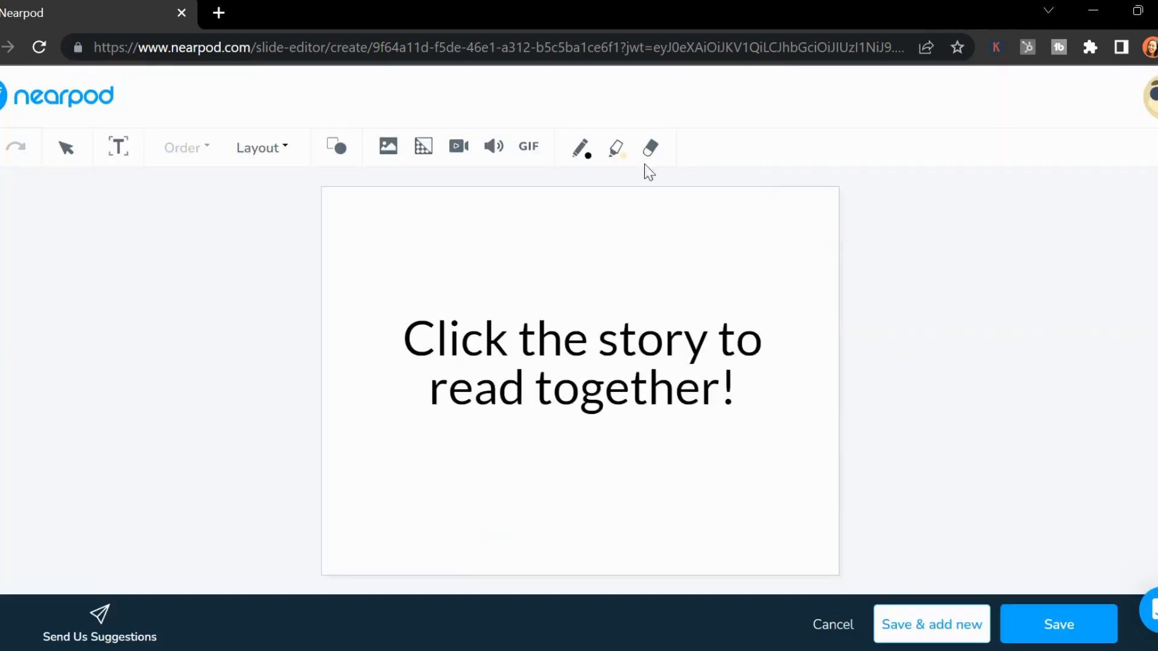
Set the slide's background color to light green.
left_click(423, 146)
left_click(444, 242)
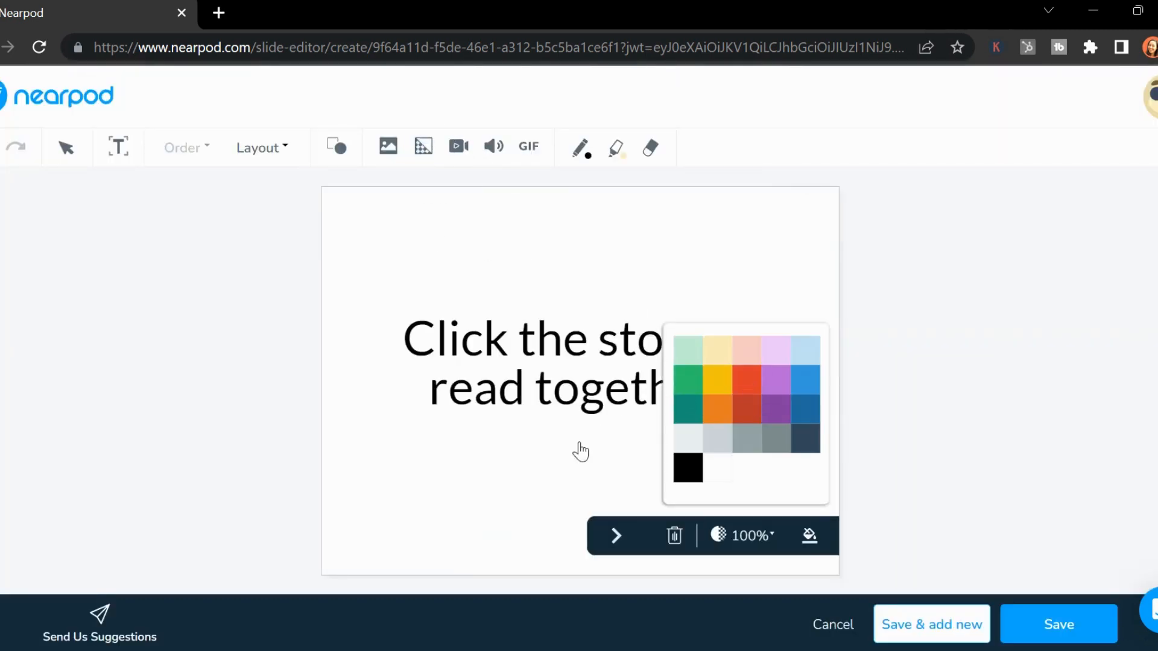
left_click(688, 350)
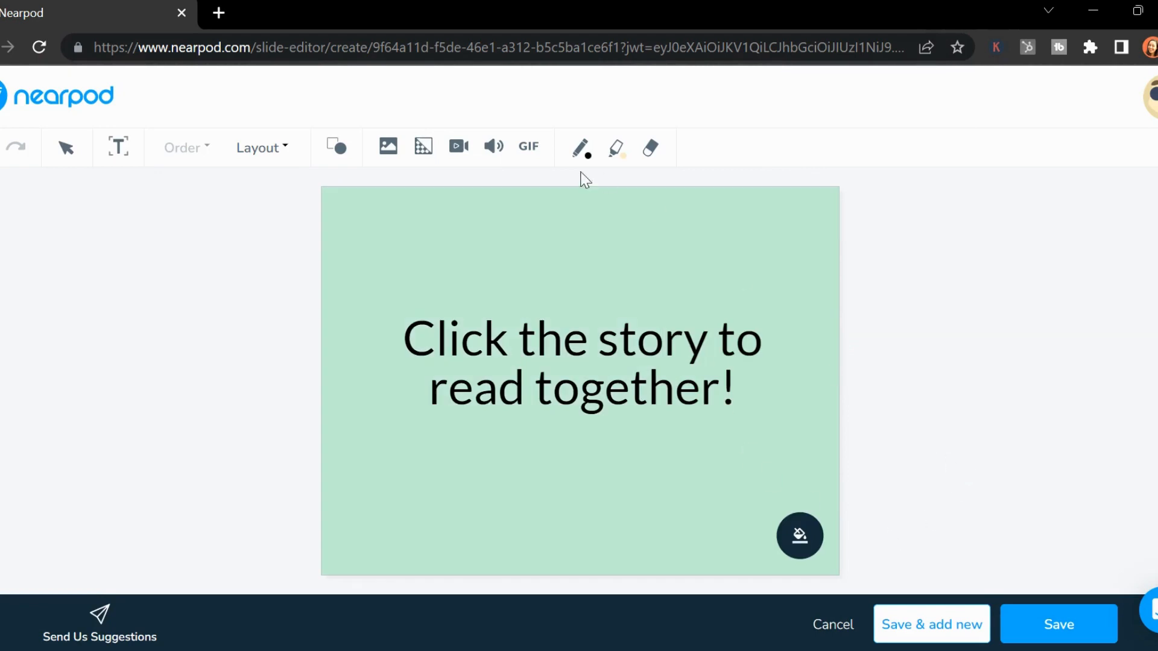
Search the GIFs for "lion roar" and insert the realistic seated lion on a plain background into the slide.
left_click(529, 146)
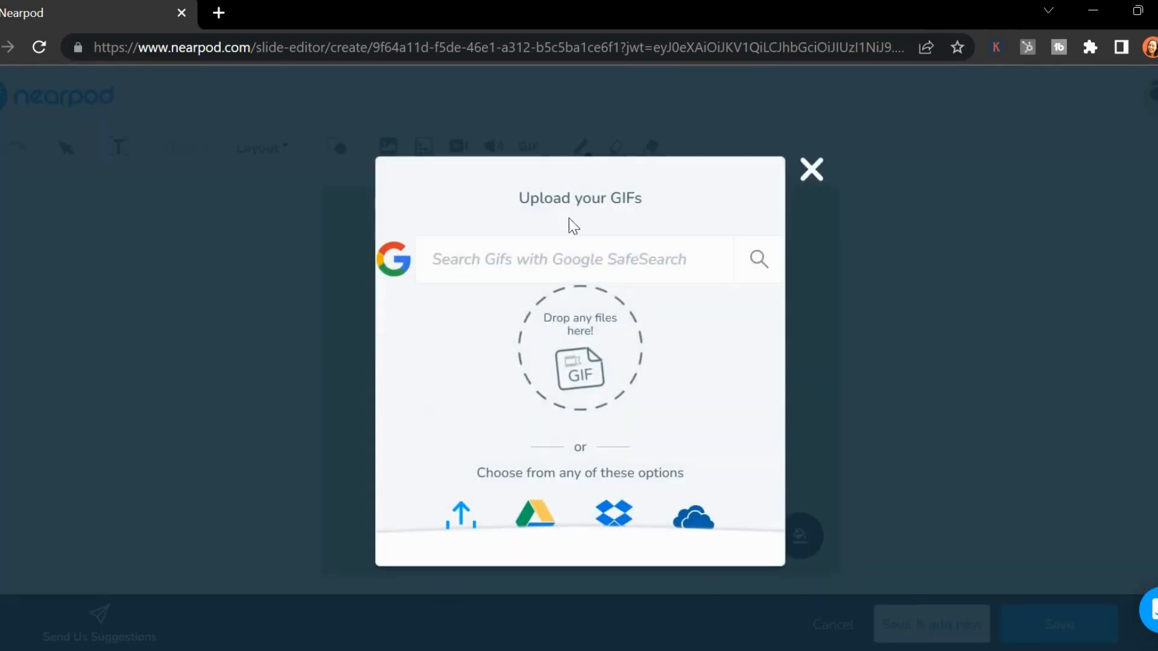
type("l")
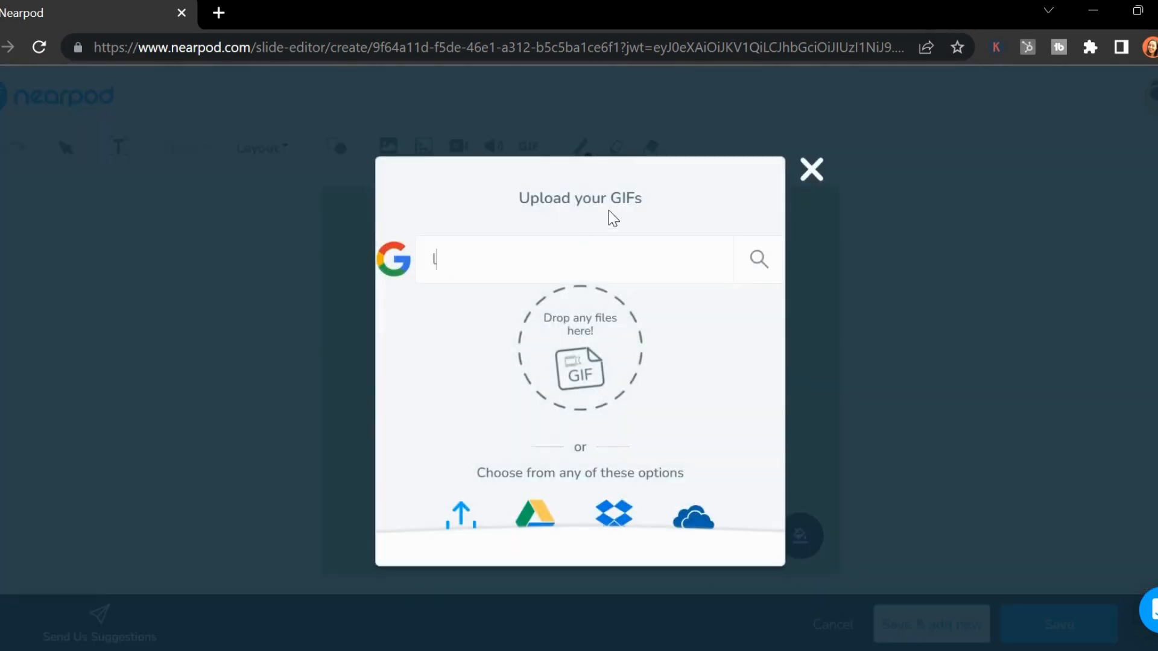
type("ion roar")
key("Return")
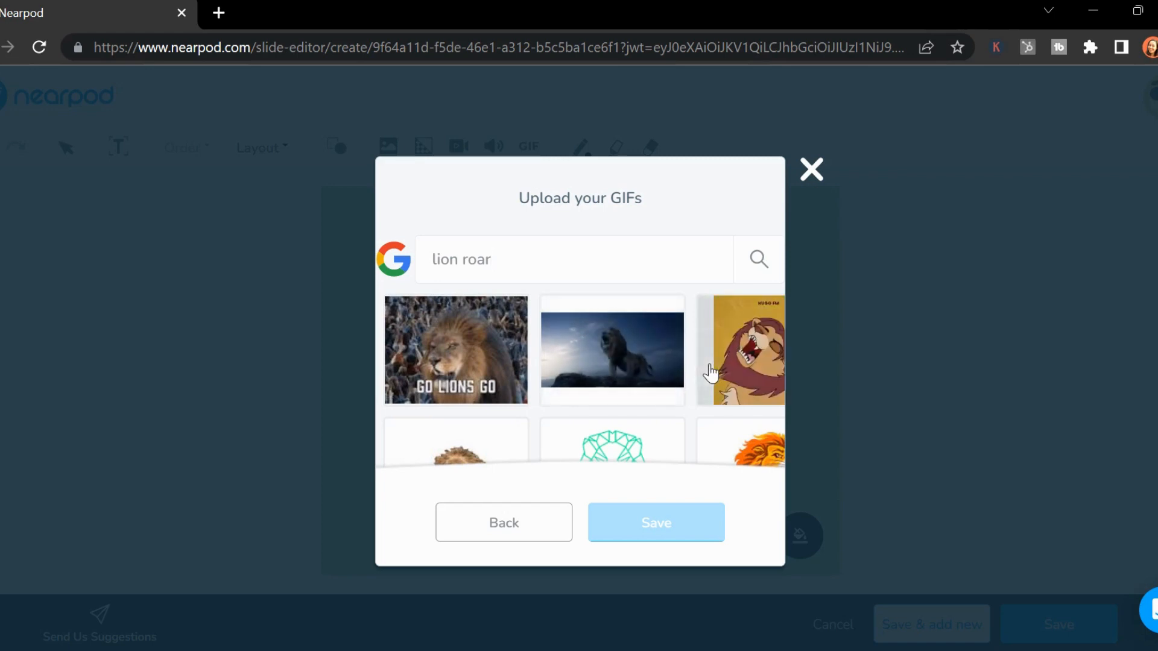
scroll(698, 350, "down", 2)
scroll(698, 349, "up", 1)
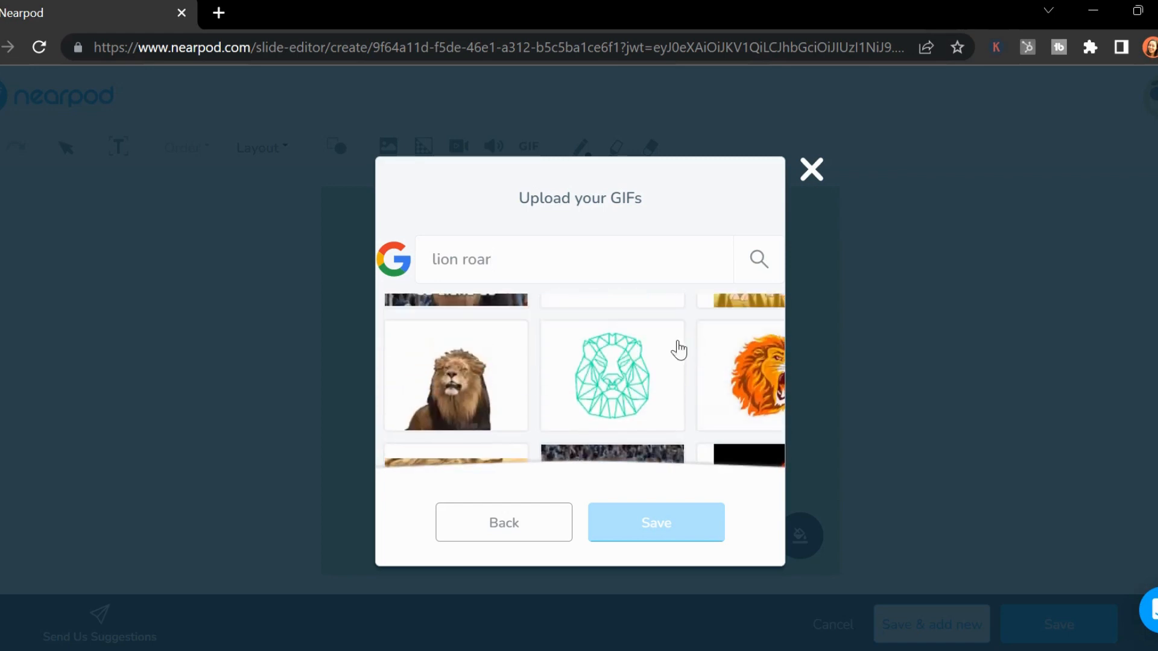
left_click(482, 388)
left_click(659, 535)
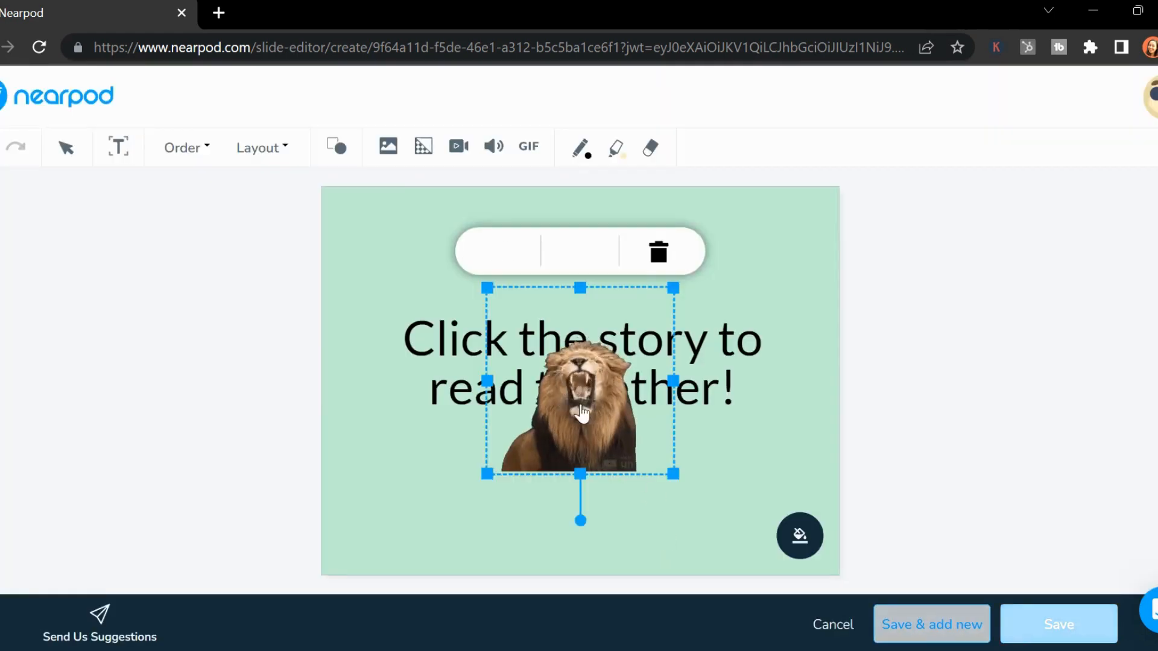
Move the lion GIF to the slide's lower-left corner, clear of the title, and save the slide.
left_click_drag(522, 379, 358, 483)
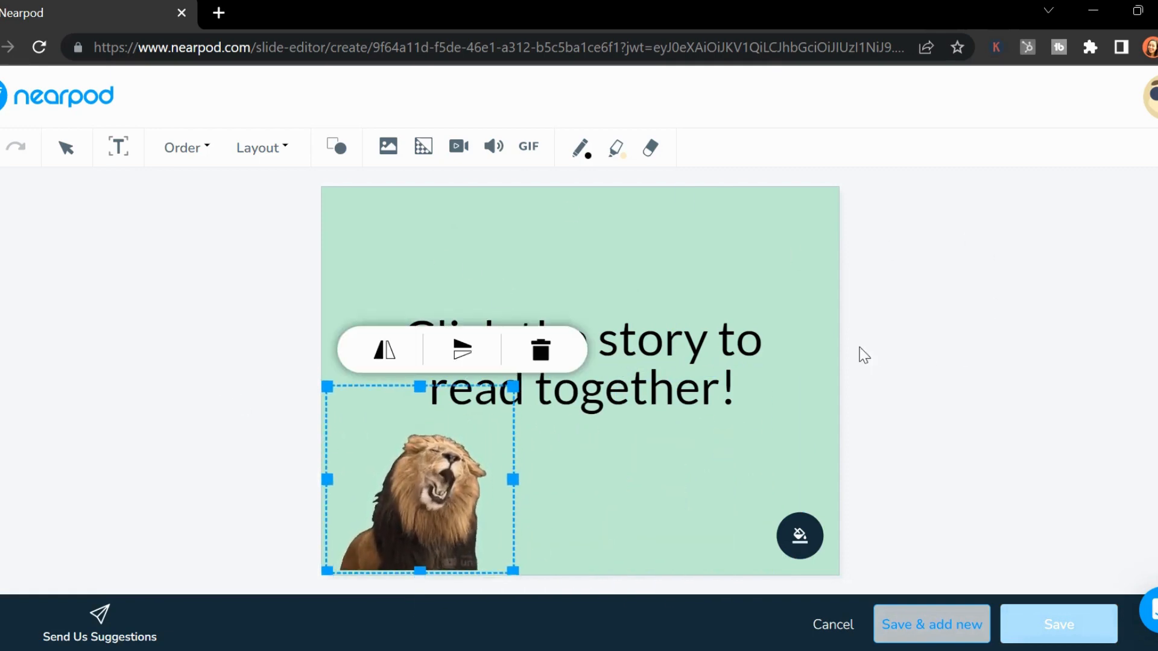
left_click(677, 479)
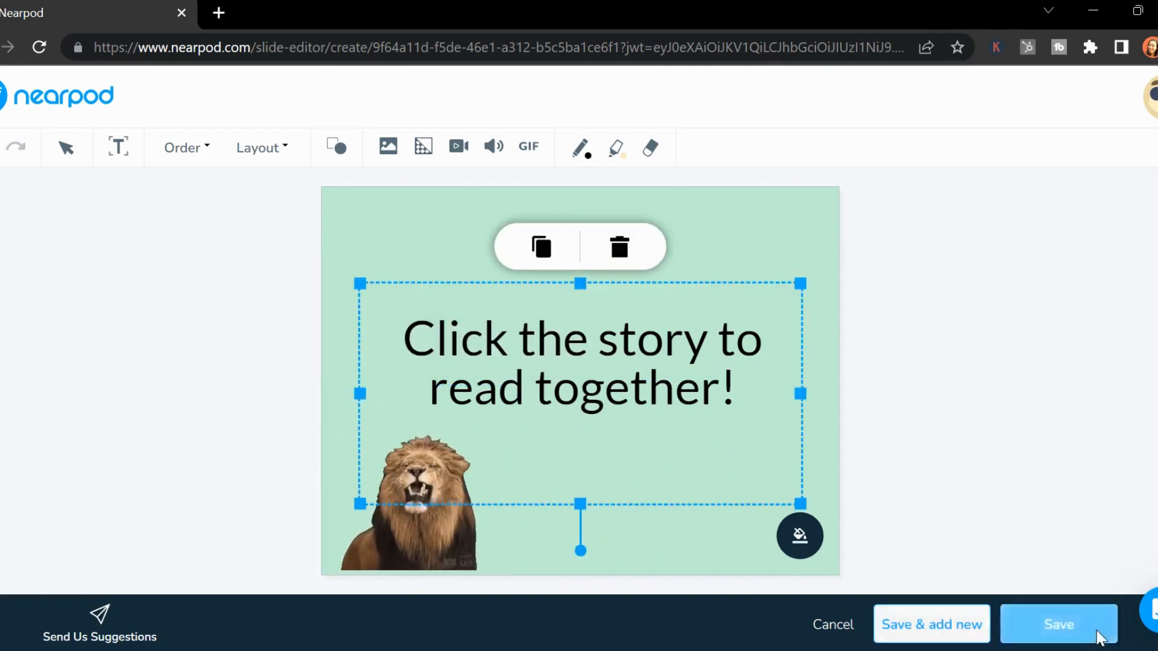
left_click(1059, 624)
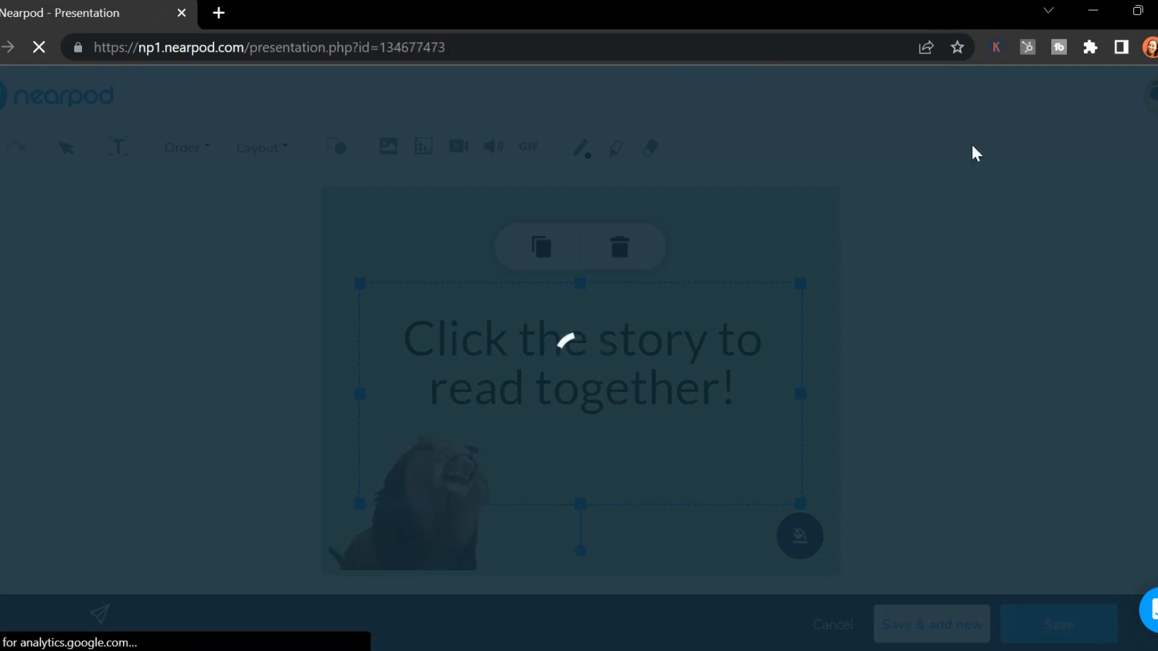
Reorder the lesson so the new slide comes directly before the Lion and the Mouse PDF.
scroll(707, 451, "down", 2)
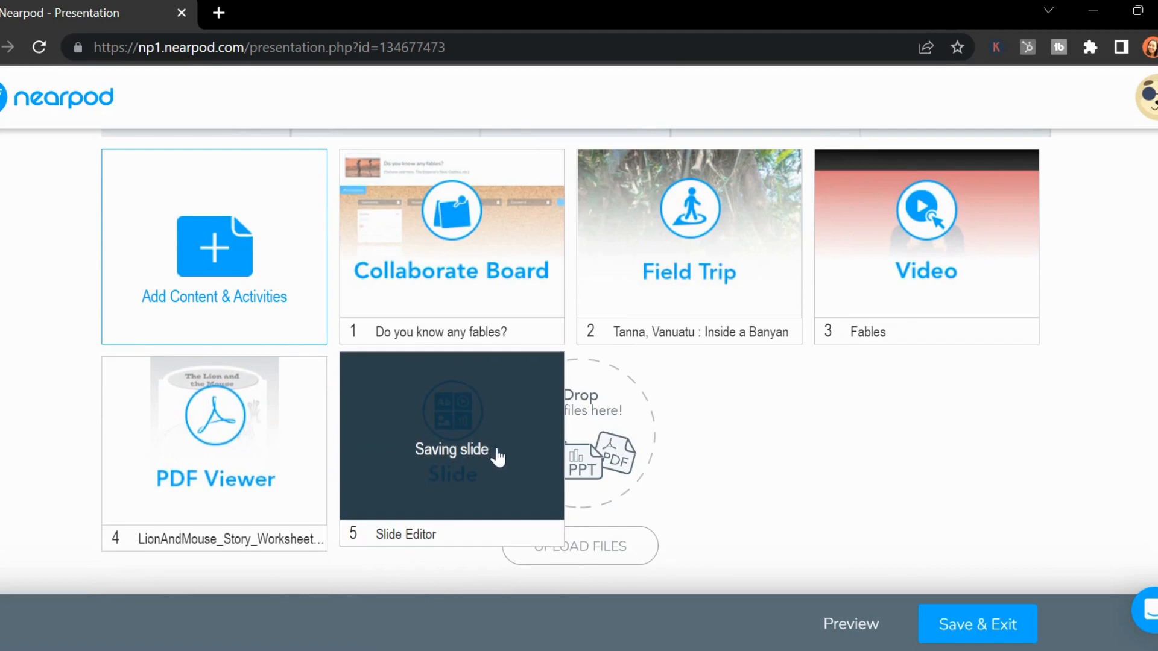
left_click_drag(498, 457, 217, 443)
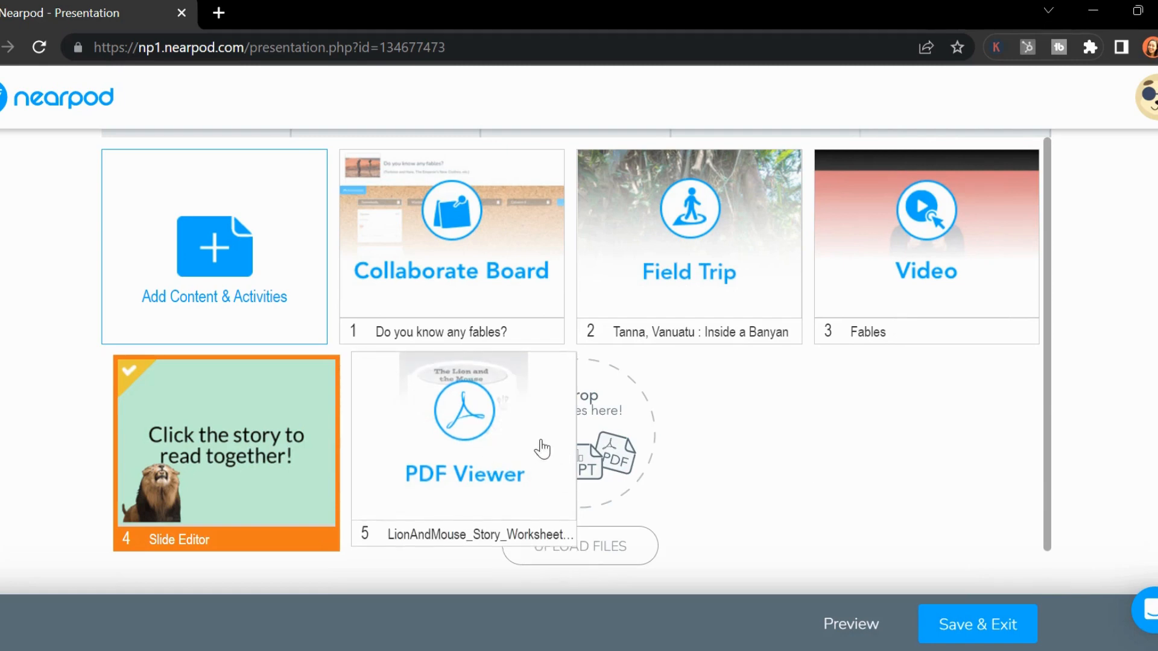
Search the content and activities for "time" and add a Time to Climb quiz game to the lesson.
left_click(168, 245)
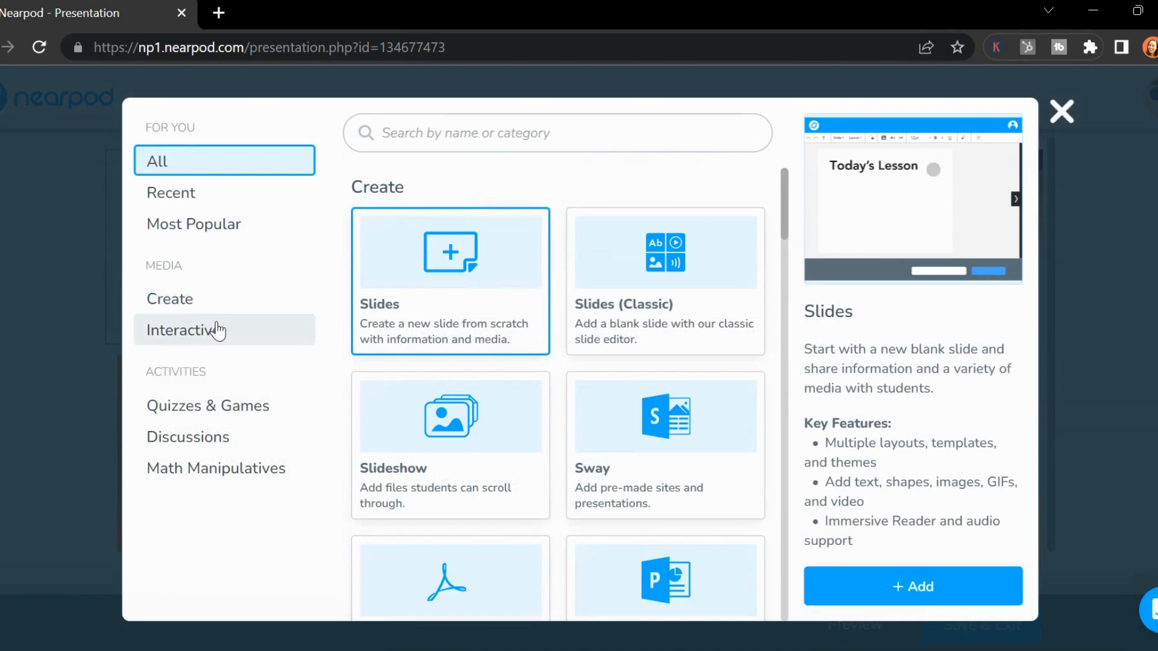
left_click(434, 121)
type("time")
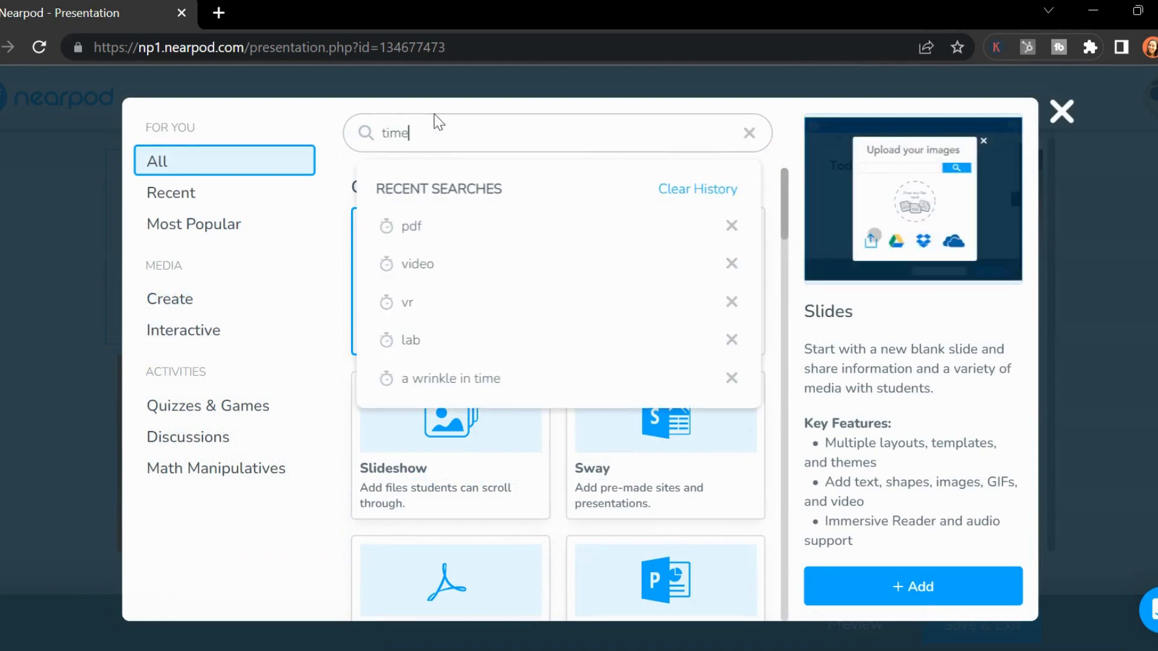
key("Return")
left_click(508, 277)
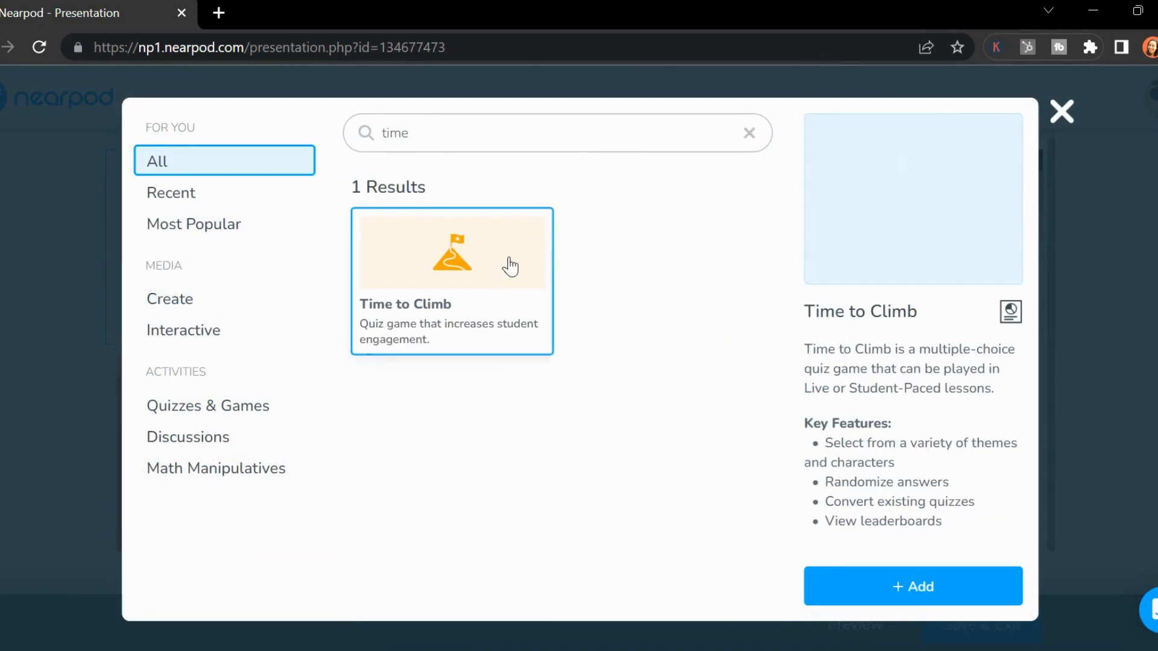
left_click(954, 597)
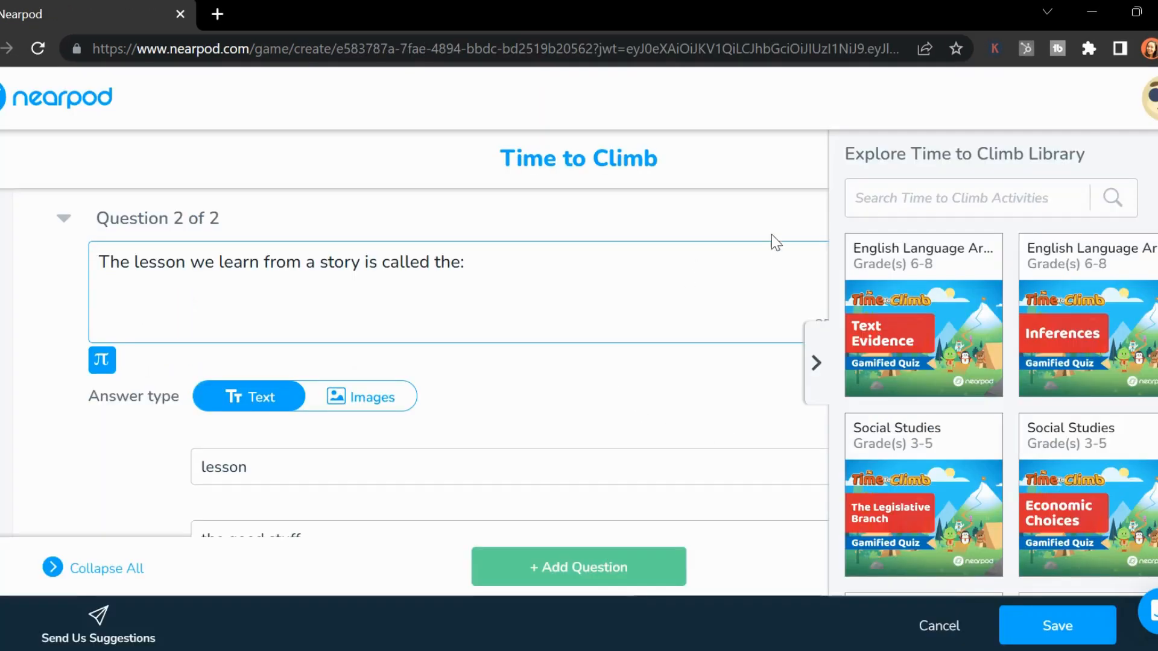
Search the Time to Climb library for "fables" and browse the ready-made activities.
scroll(772, 234, "up", 1)
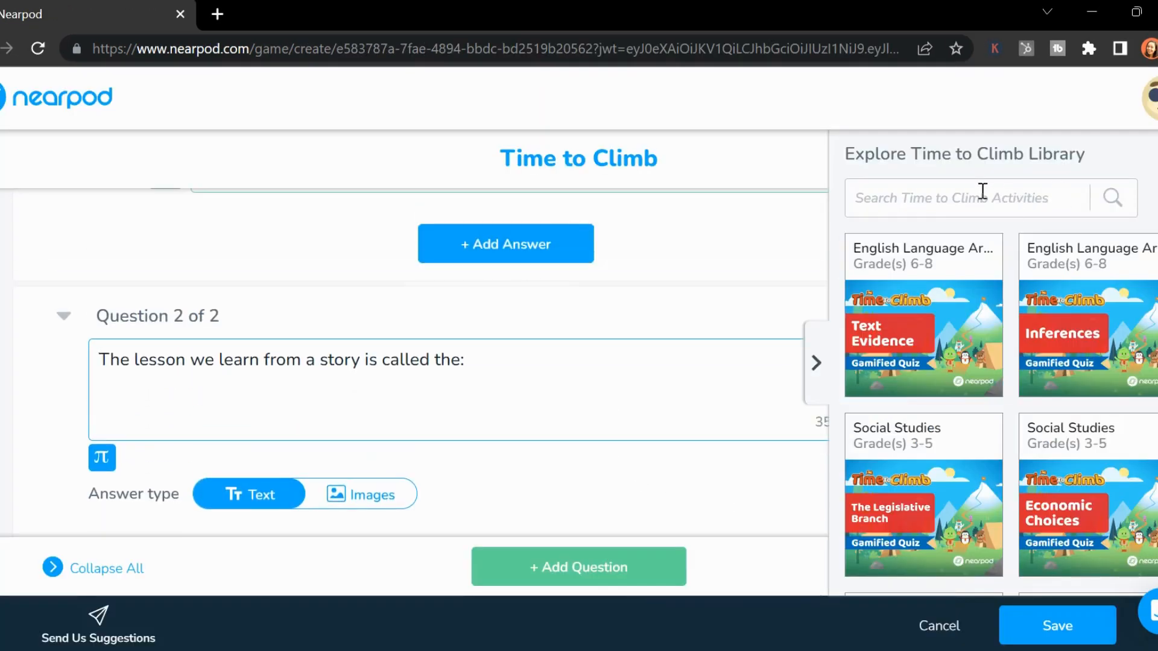
left_click(933, 196)
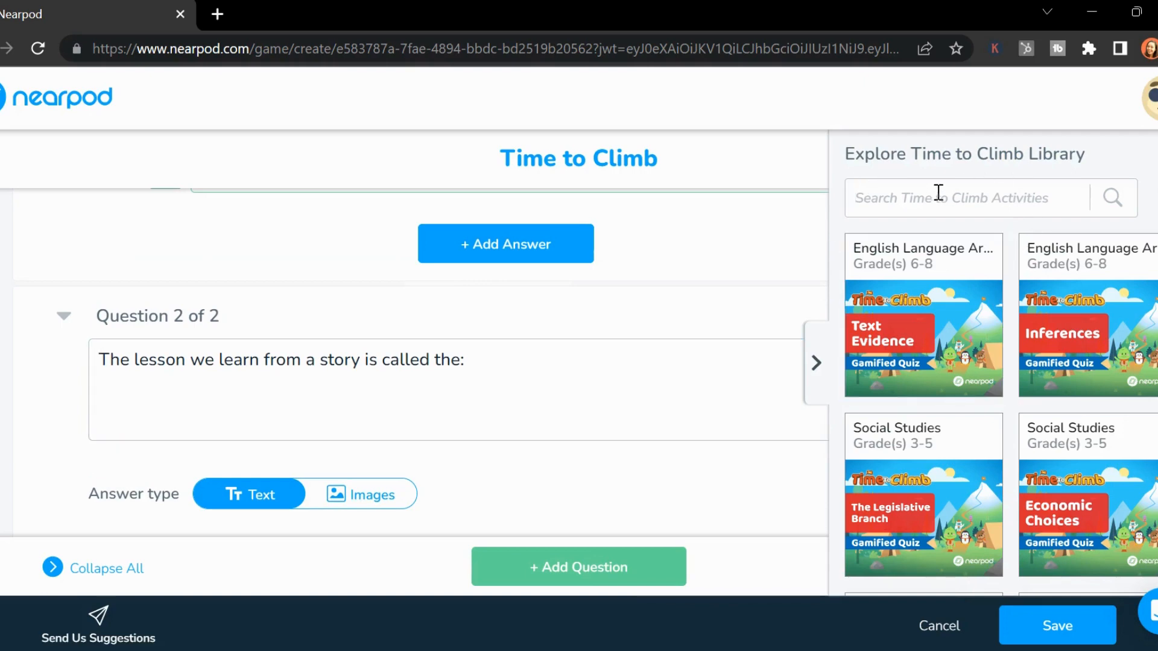
type("fables")
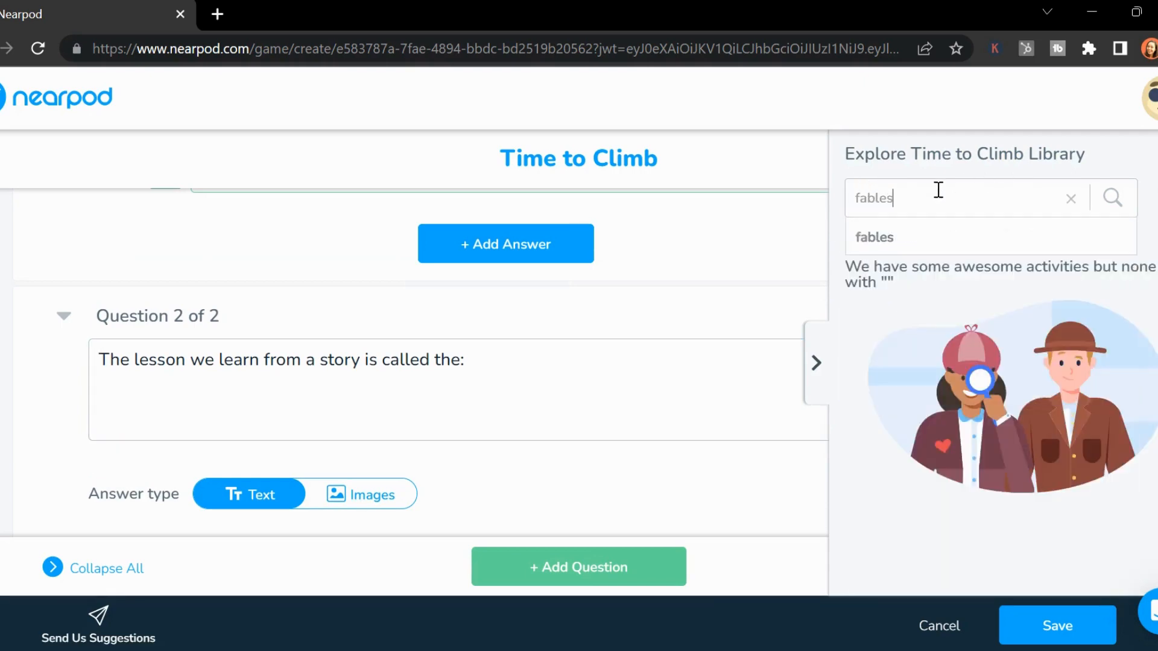
key("Return")
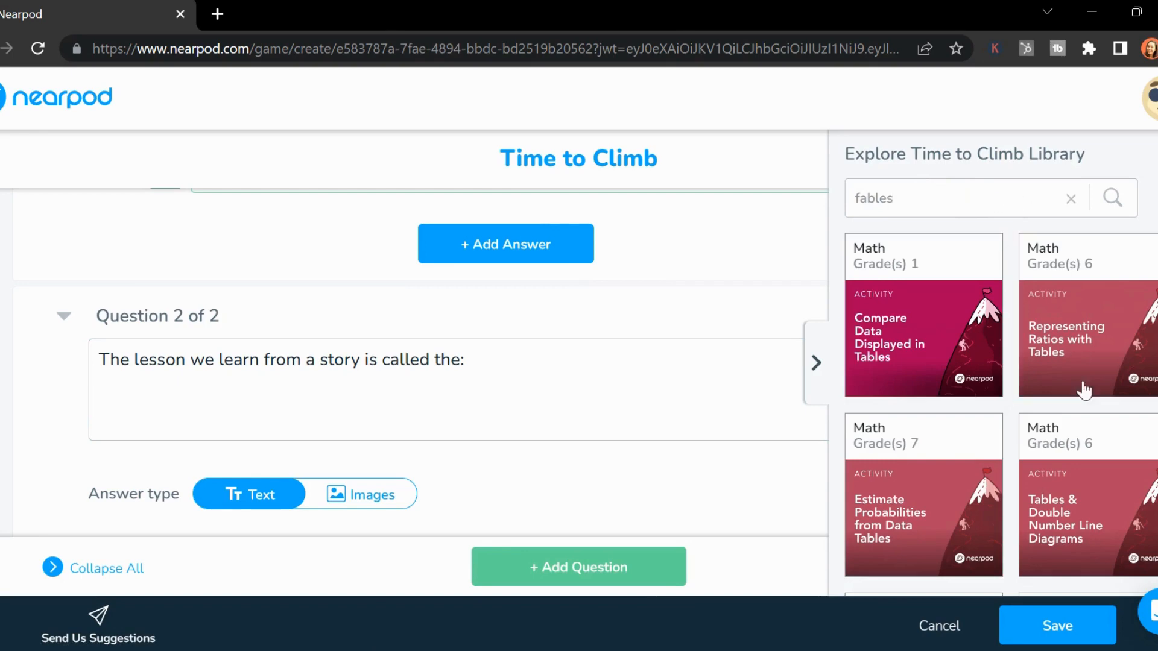
scroll(1073, 272, "down", 5)
scroll(945, 232, "up", 5)
Review the first quiz question about the main characters of fables, including its answer choices and the marked correct answer.
left_click(275, 260)
scroll(362, 356, "up", 8)
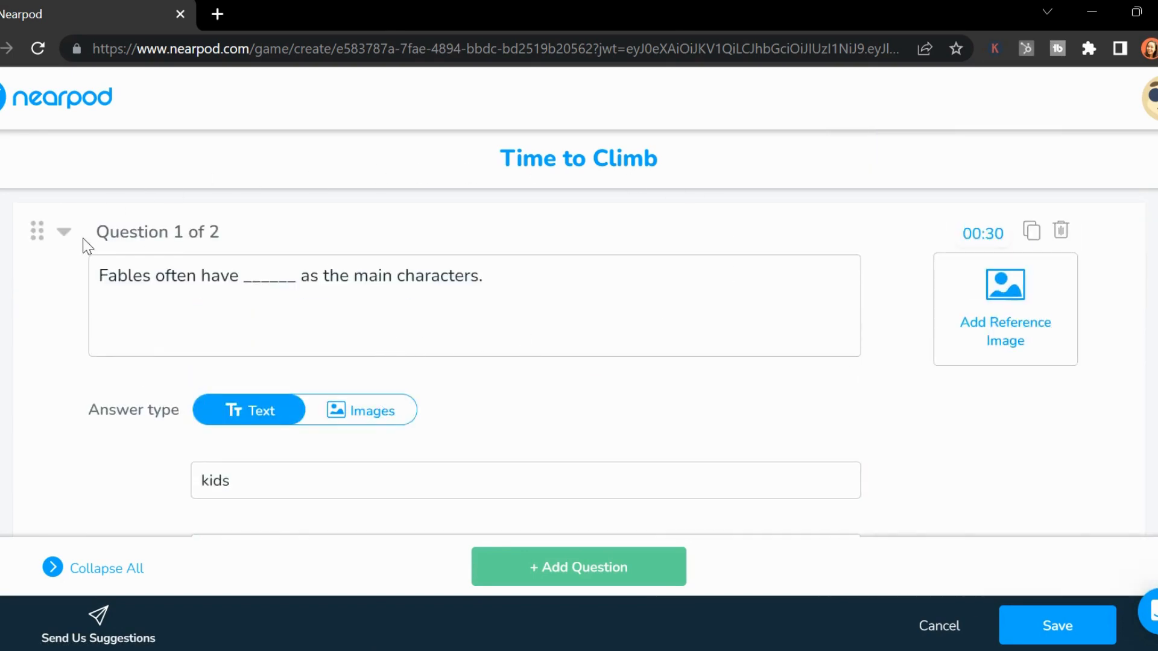
left_click_drag(95, 233, 290, 237)
left_click(261, 315)
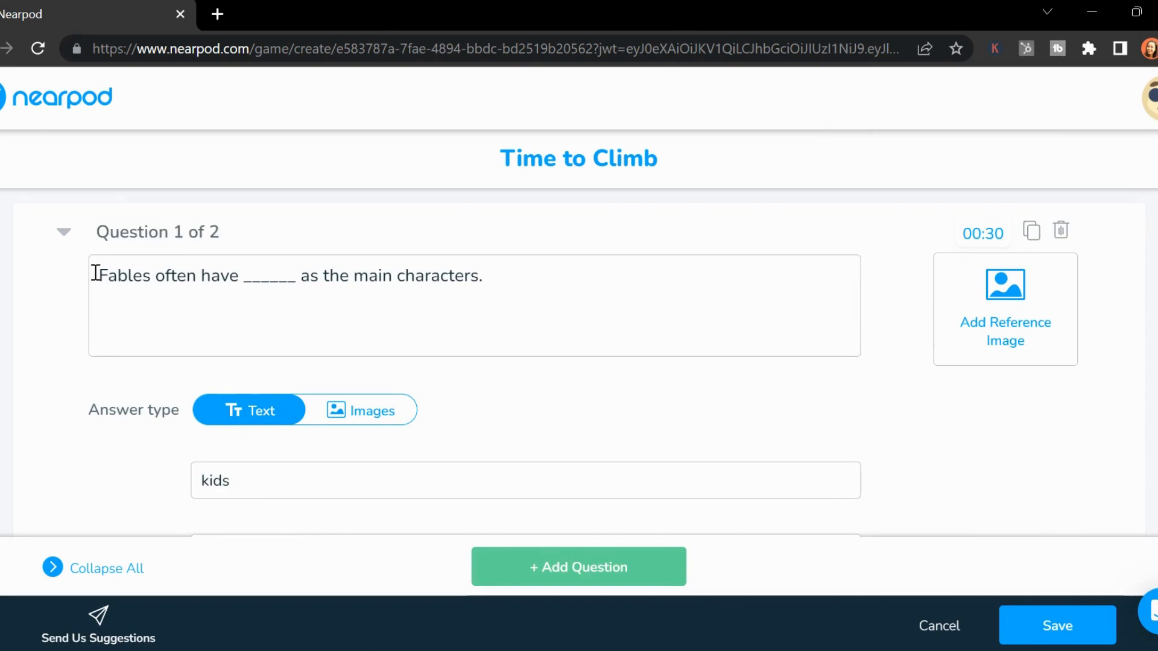
left_click(278, 276)
scroll(606, 338, "down", 1)
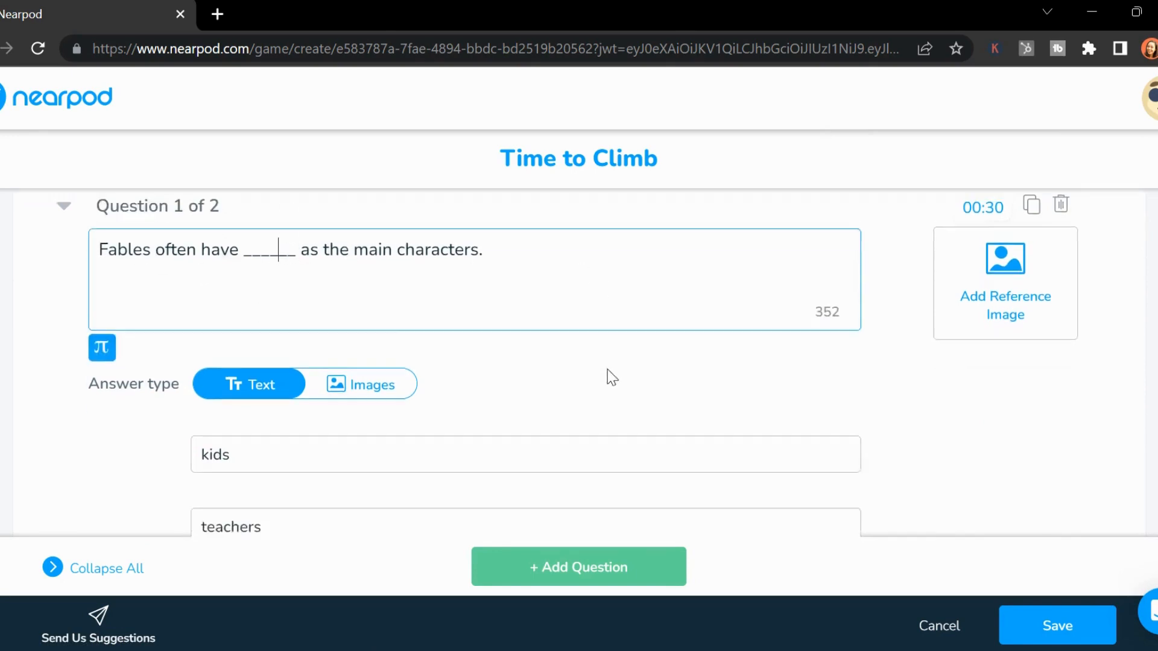
scroll(613, 362, "down", 3)
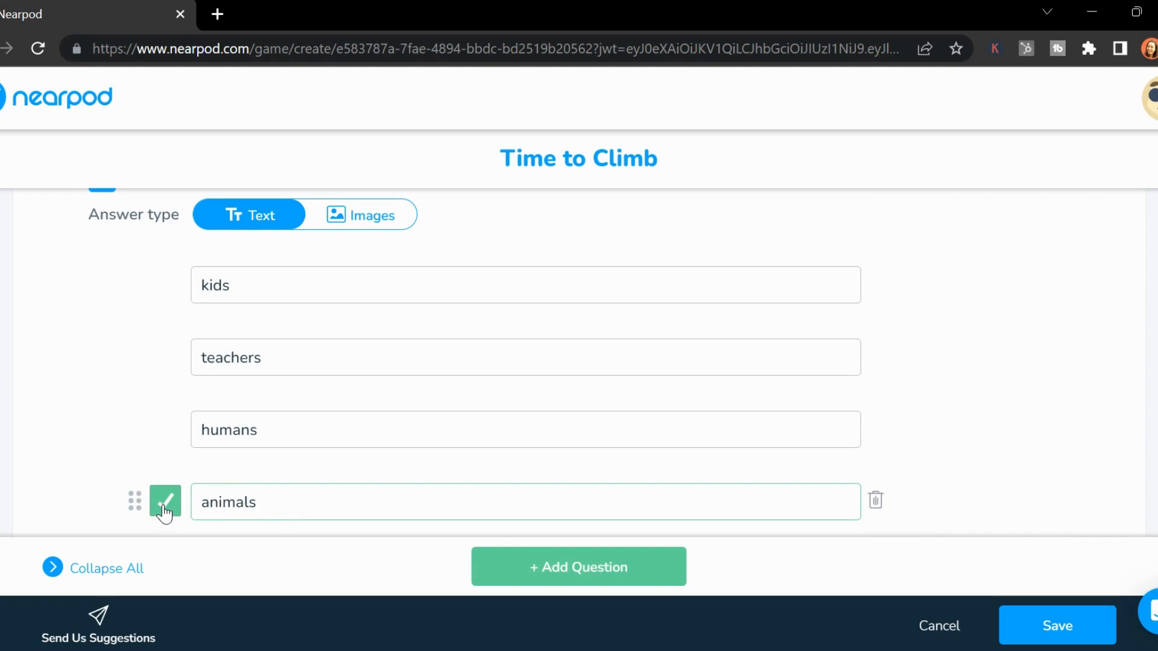
mouse_move(136, 500)
left_mouse_down()
mouse_move(142, 410)
mouse_move(136, 501)
left_mouse_up()
scroll(514, 229, "down", 2)
scroll(515, 226, "up", 4)
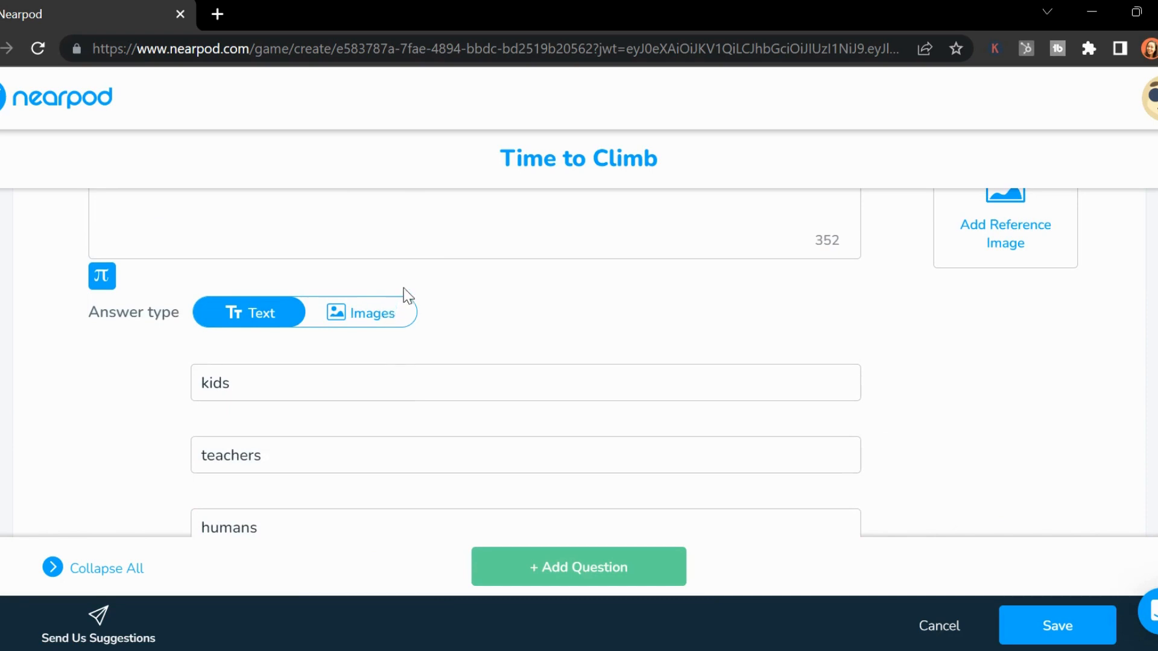
scroll(856, 315, "up", 2)
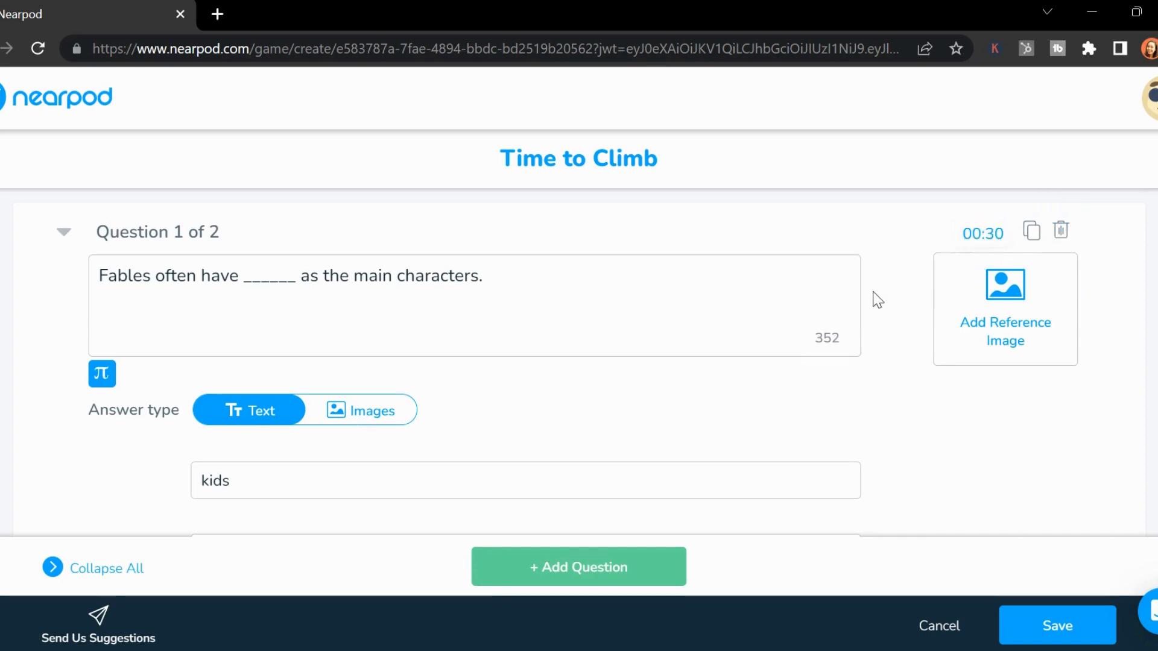
Check the second question about the lesson of a story with its answer choices, and save the Time to Climb quiz.
scroll(887, 326, "down", 10)
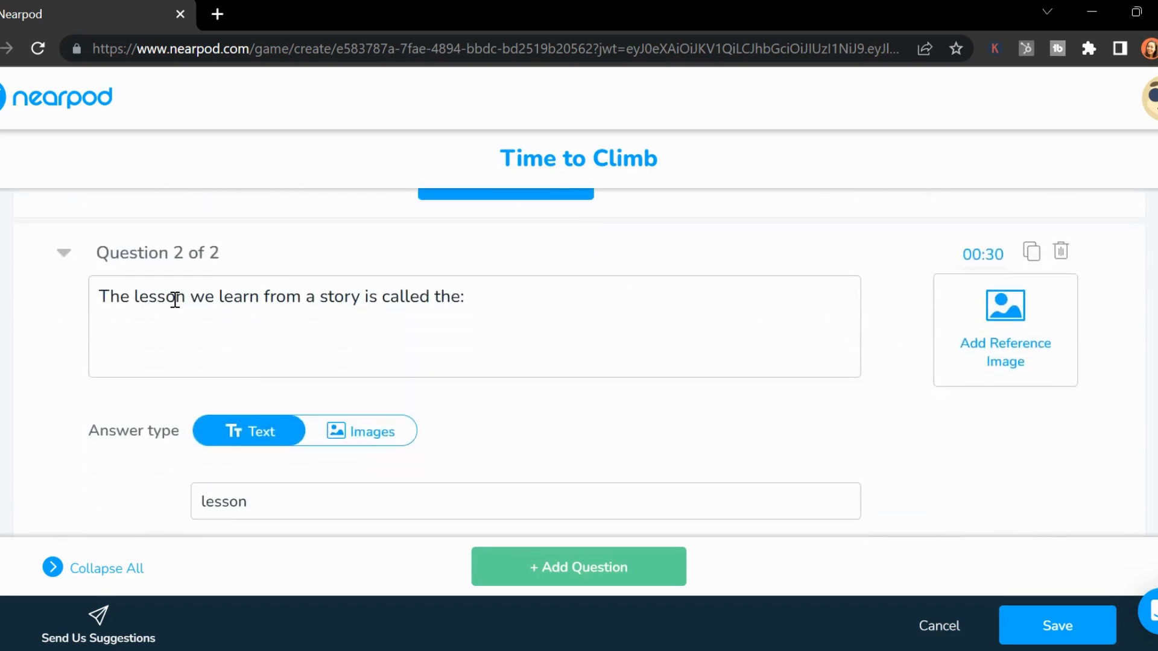
left_click_drag(145, 297, 422, 297)
left_click(569, 308)
scroll(813, 345, "down", 5)
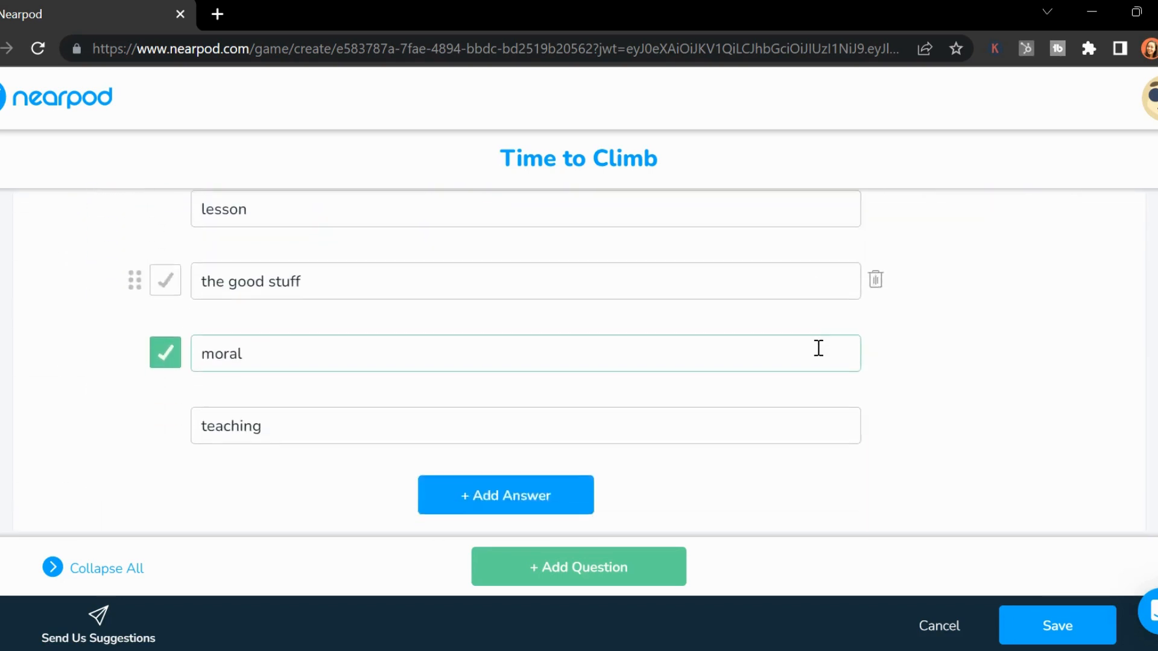
scroll(1043, 432, "up", 5)
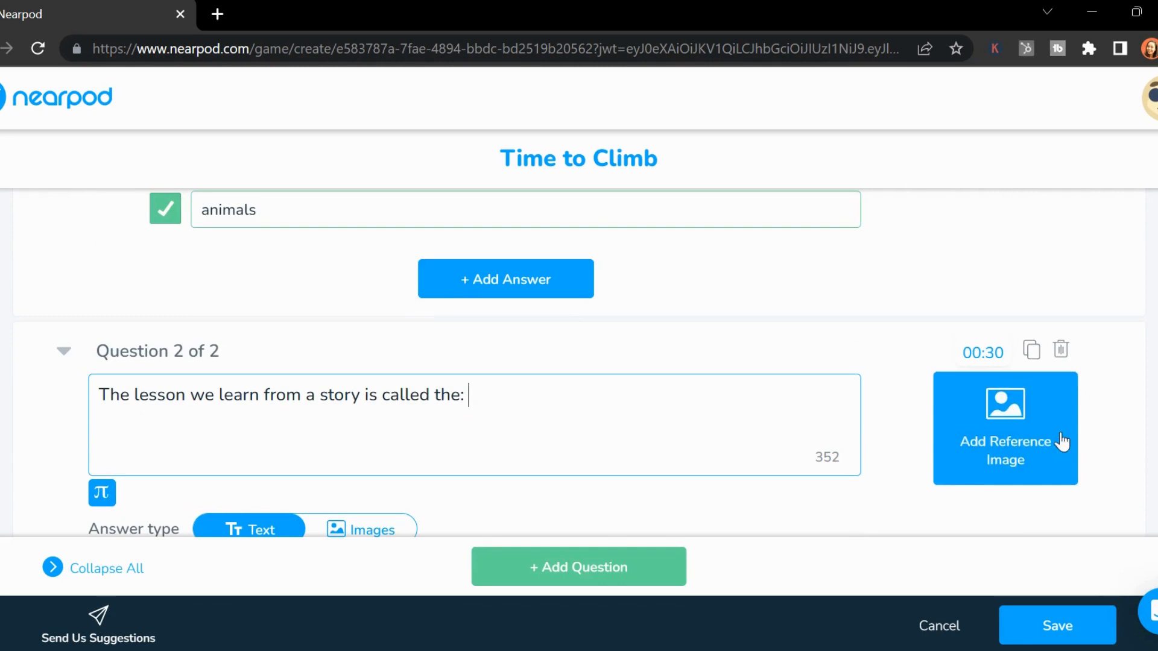
left_click(1065, 627)
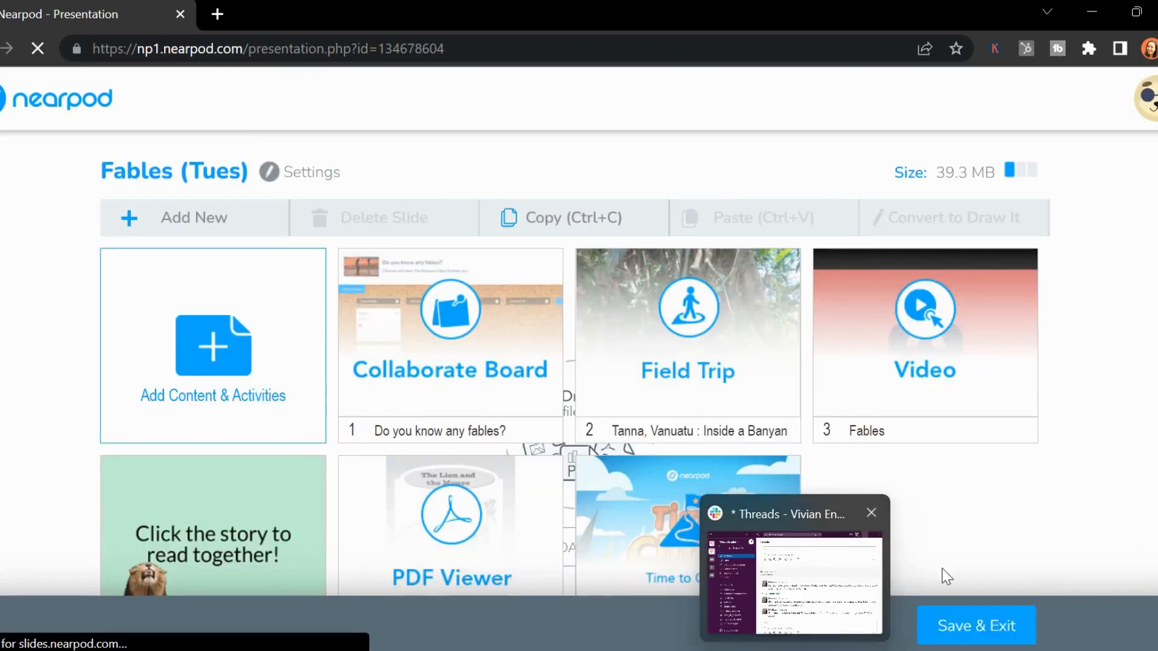
Search the content and activities for "matching" and add a Matching Pairs activity to the lesson.
scroll(1029, 340, "down", 1)
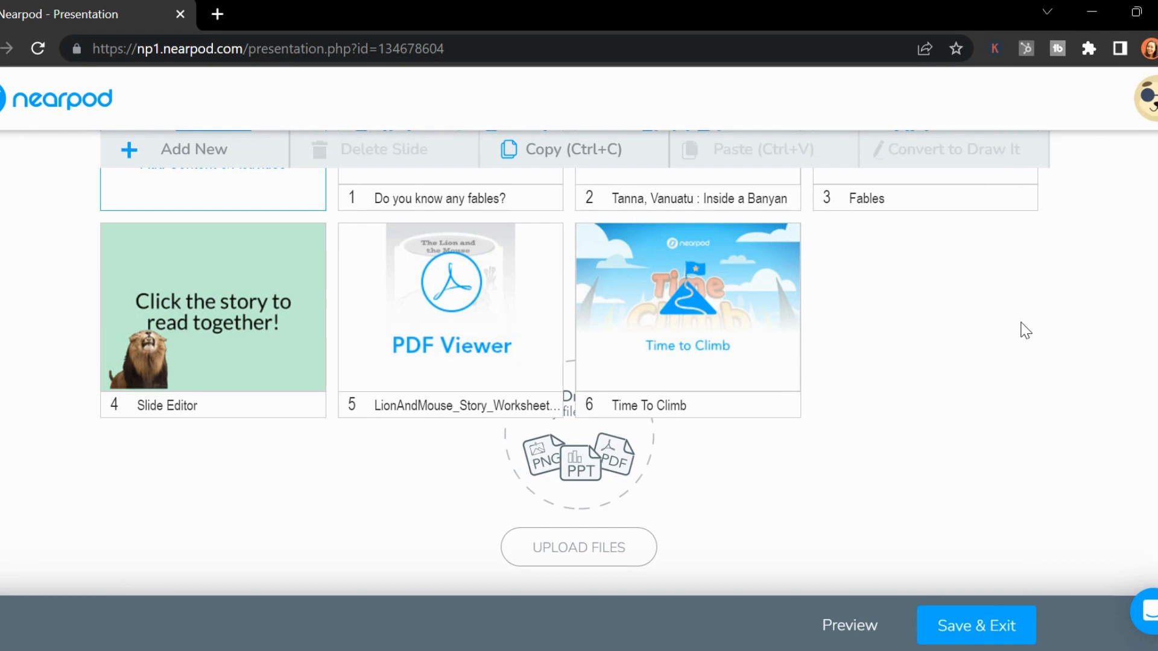
scroll(929, 439, "up", 3)
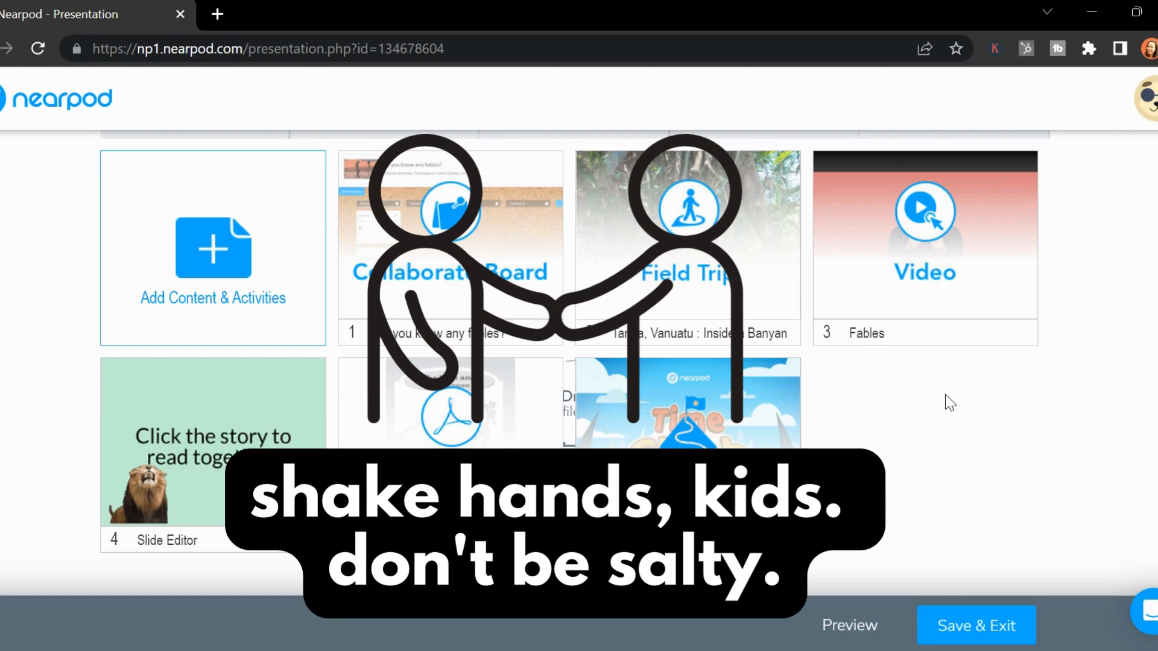
scroll(862, 458, "up", 3)
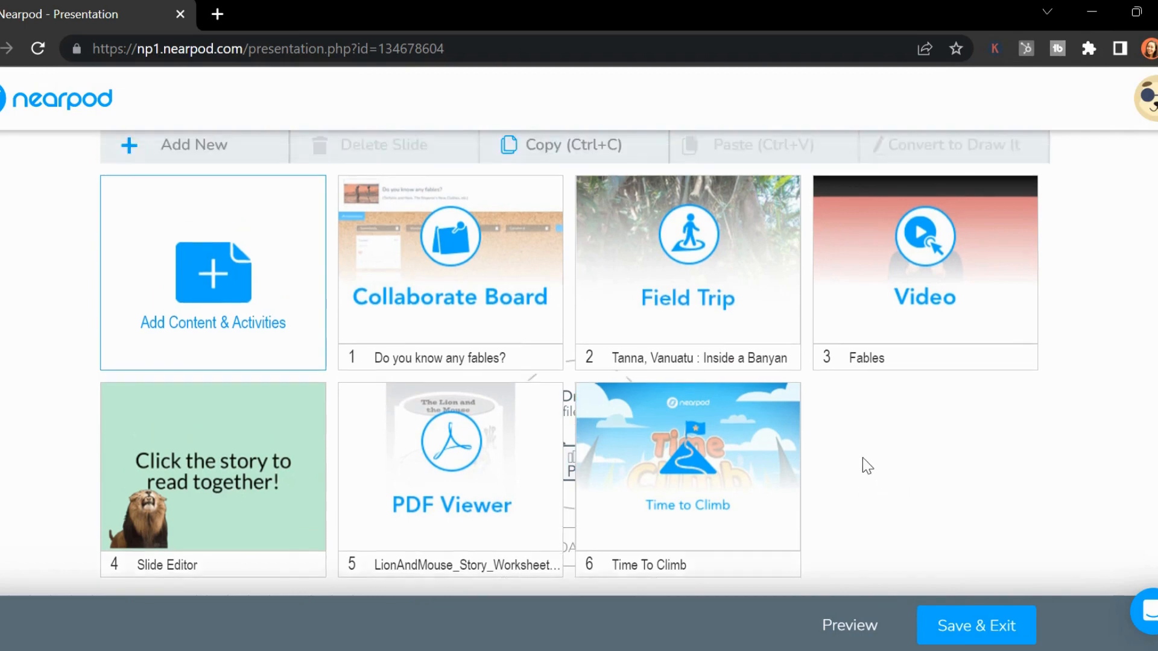
left_click(228, 222)
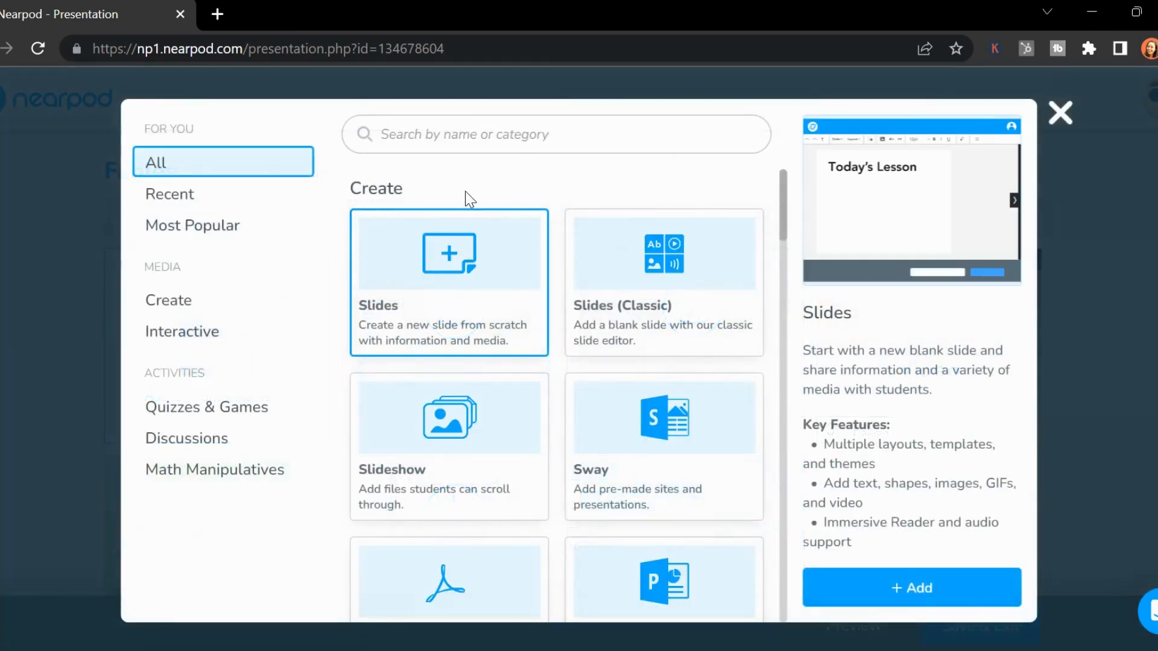
left_click(502, 131)
type("matching")
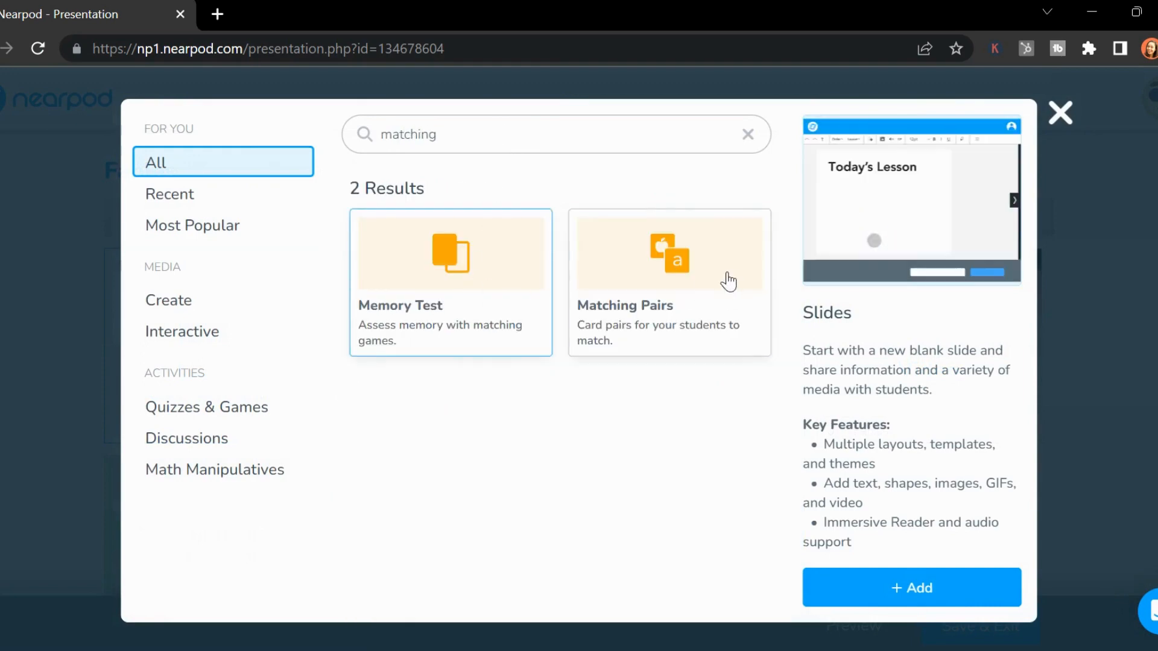
left_click(729, 281)
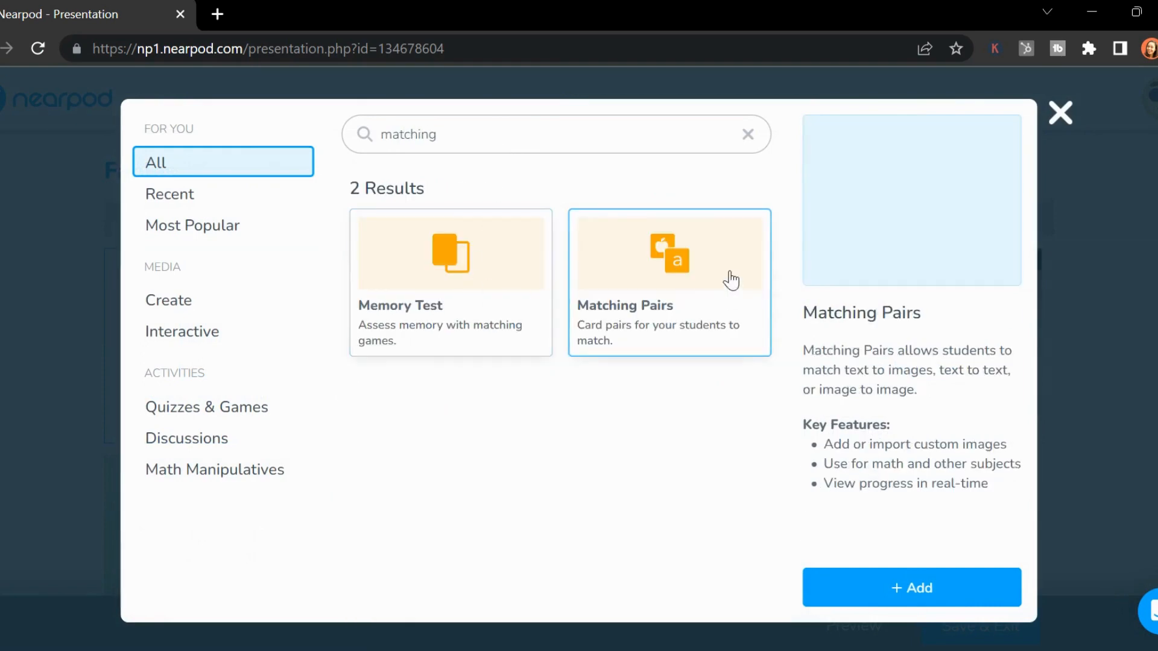
left_click(910, 593)
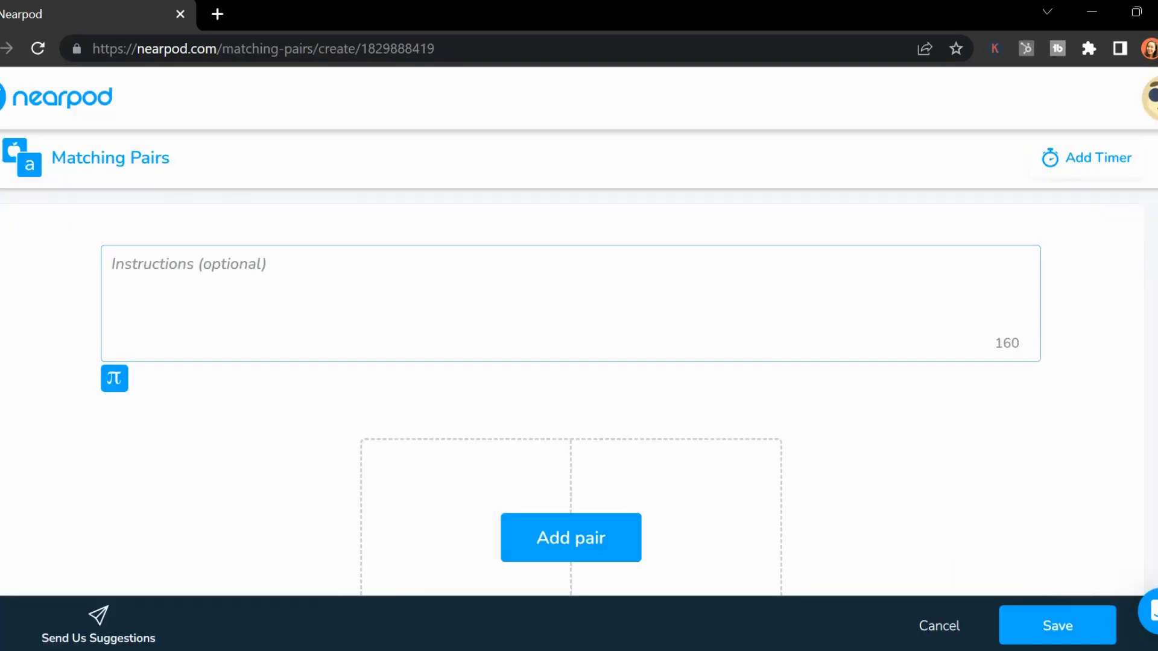
Enter the Matching Pairs instructions "Match the word to its definition.".
left_click(812, 380)
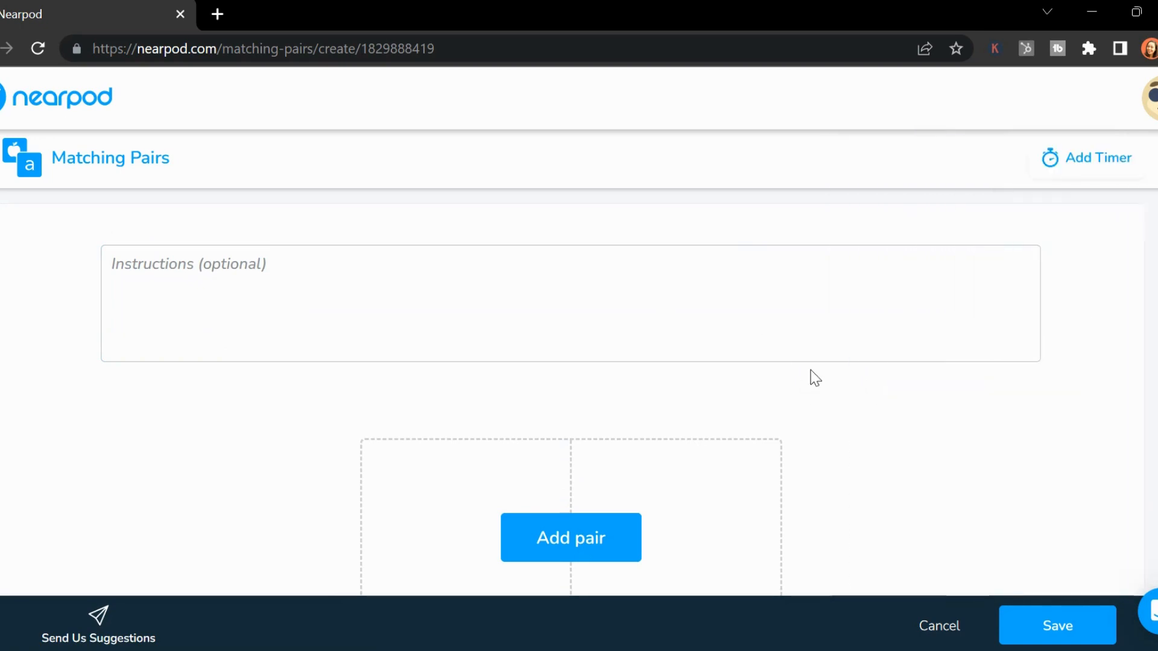
left_click(633, 256)
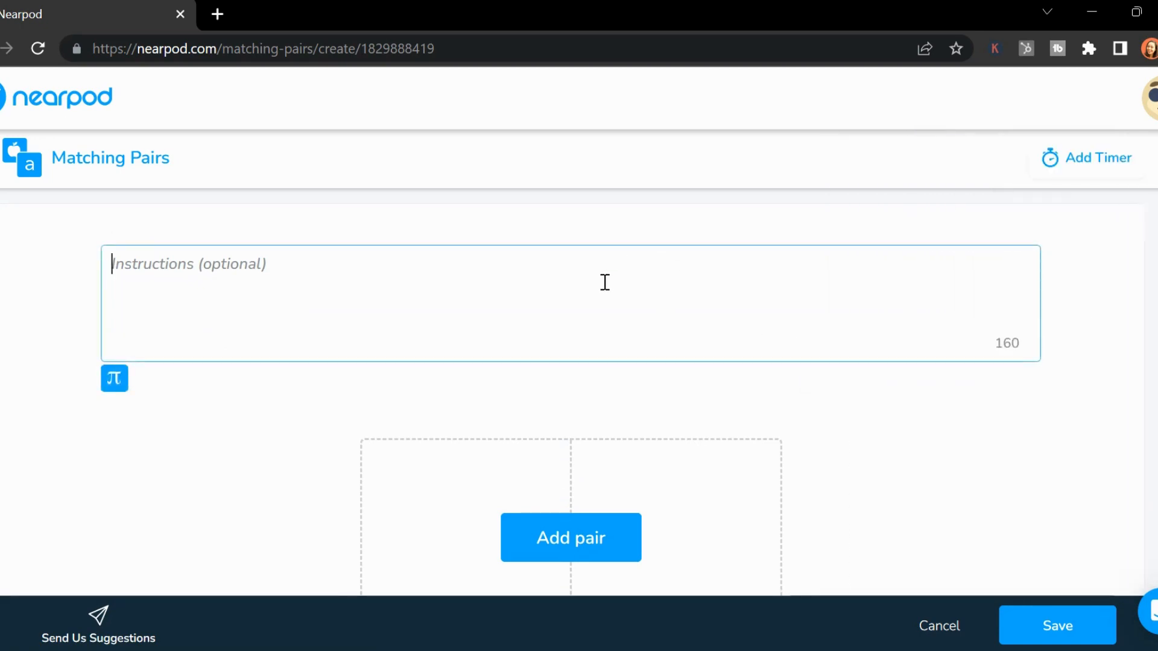
type("Mat")
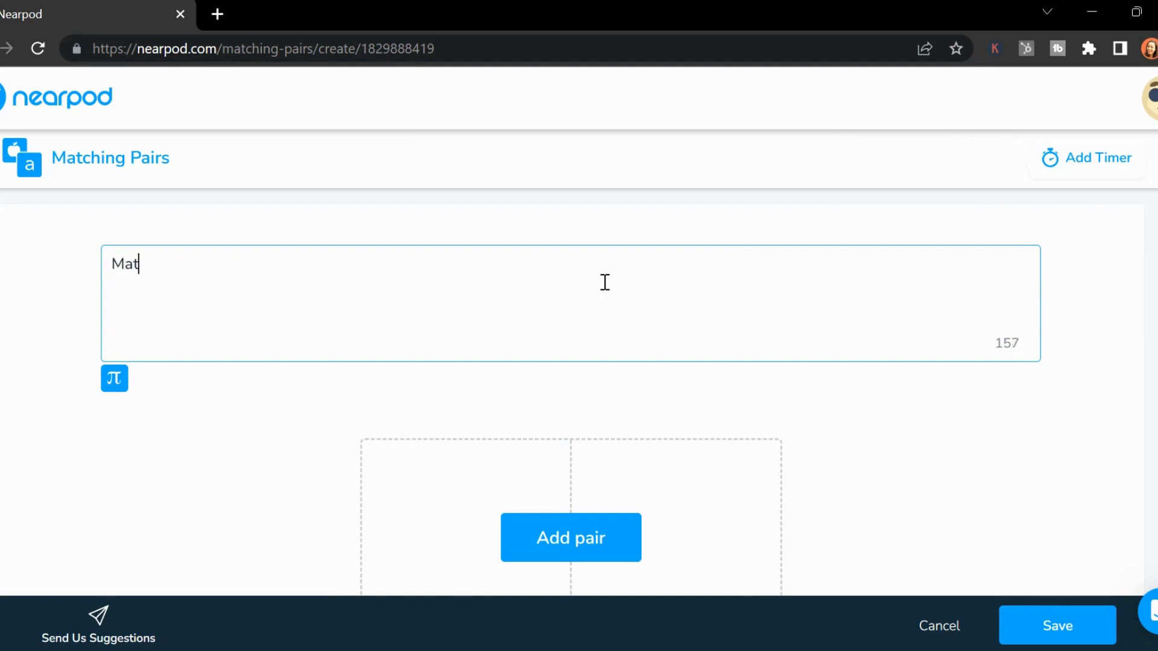
type("ch the word to its")
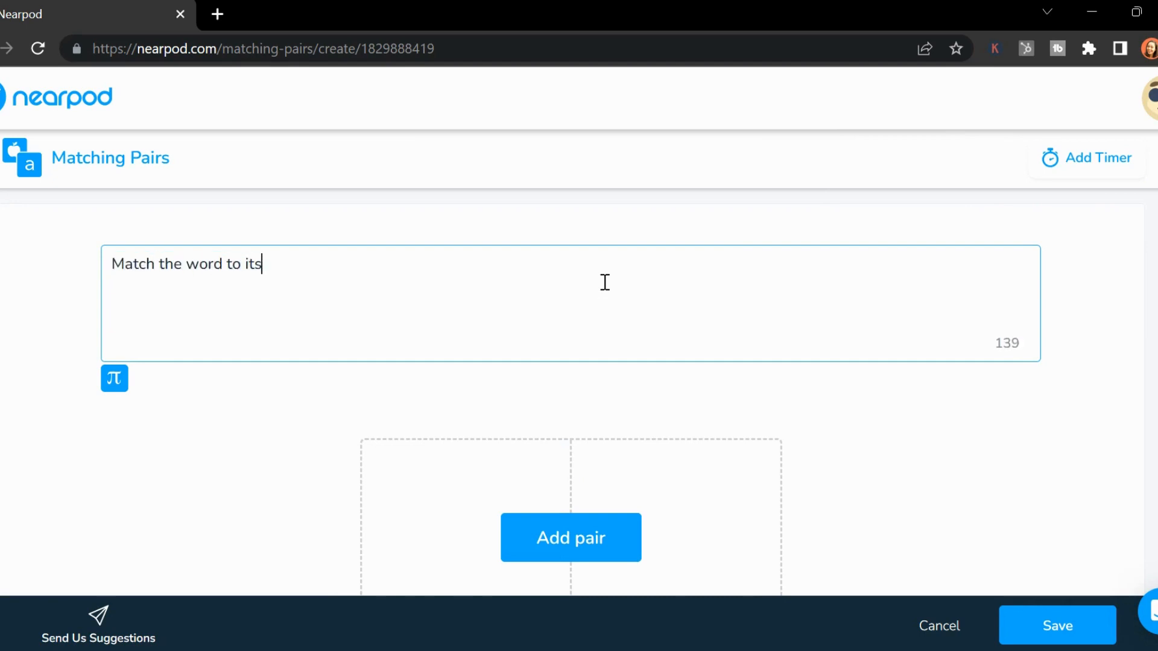
type(" definition.")
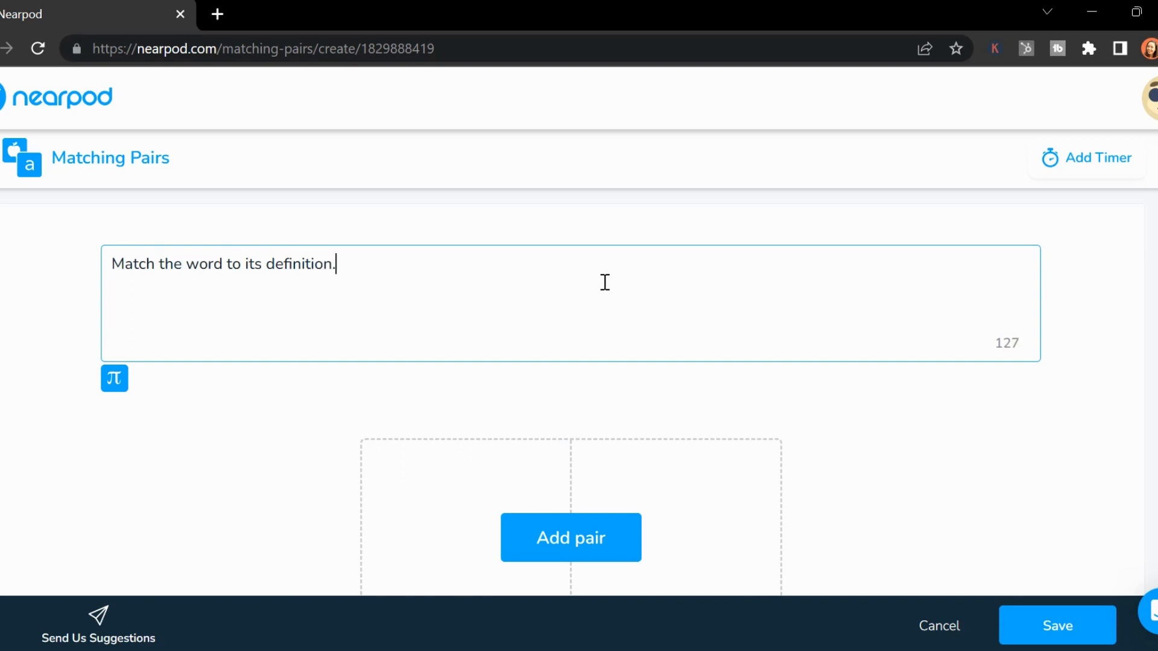
Add the first pair, matching "Fable" with "a story that teaches a lesson, often using animals".
scroll(648, 337, "down", 2)
left_click(599, 425)
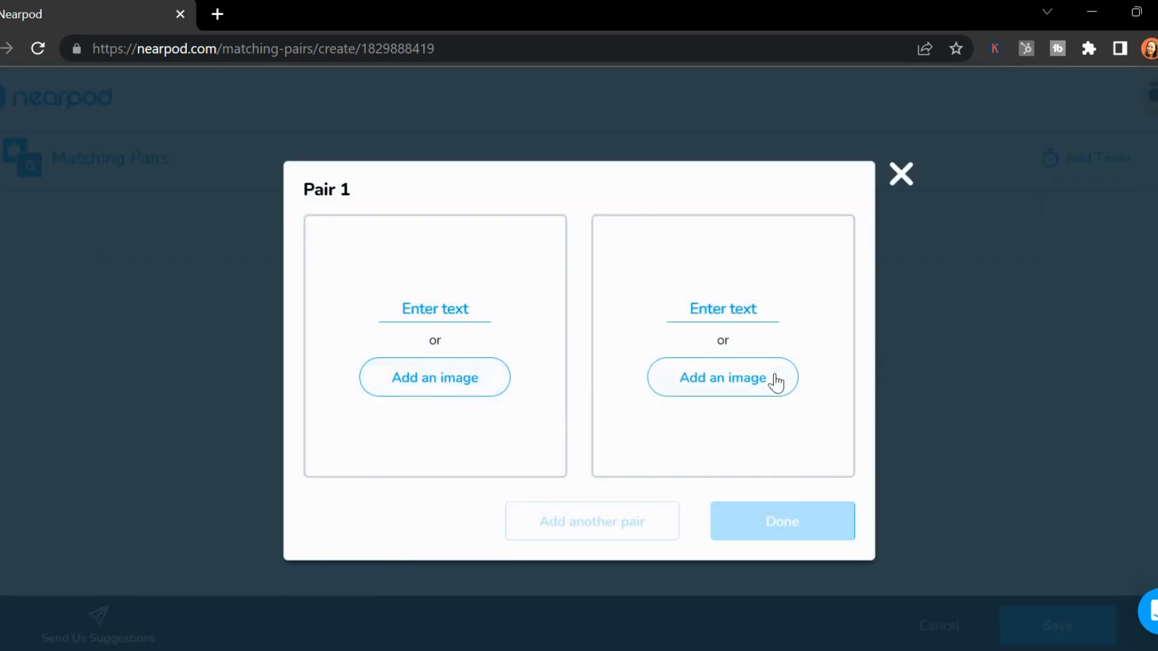
left_click(472, 311)
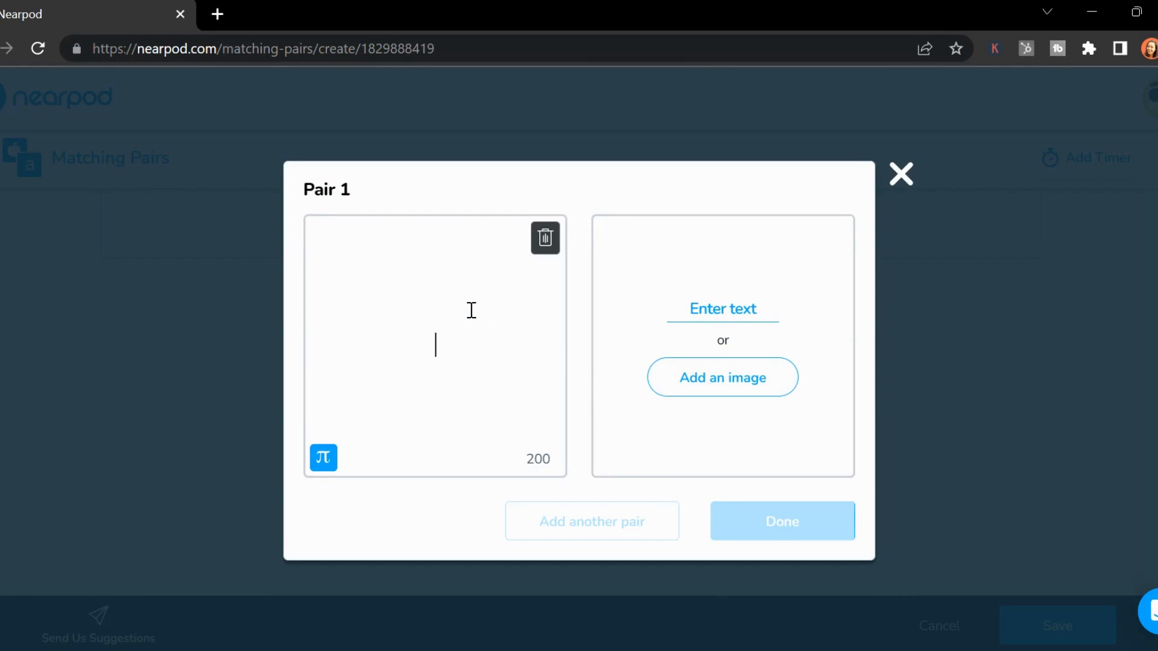
type("Fable")
left_click(710, 302)
type("a story that ")
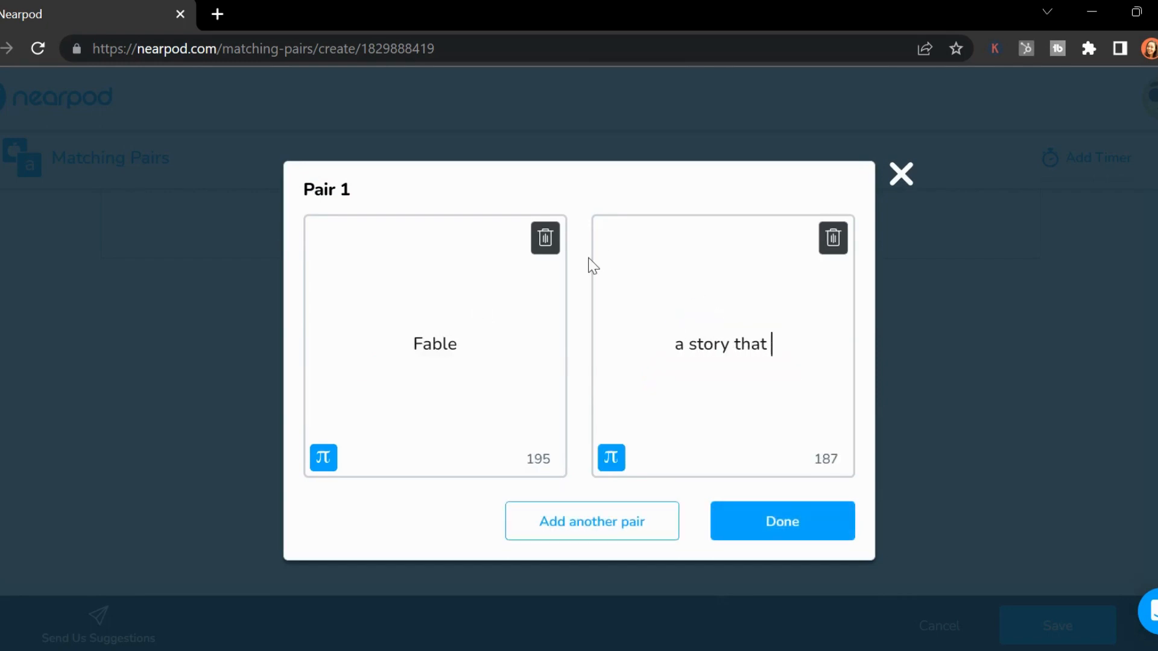
type("teaches a lesson ")
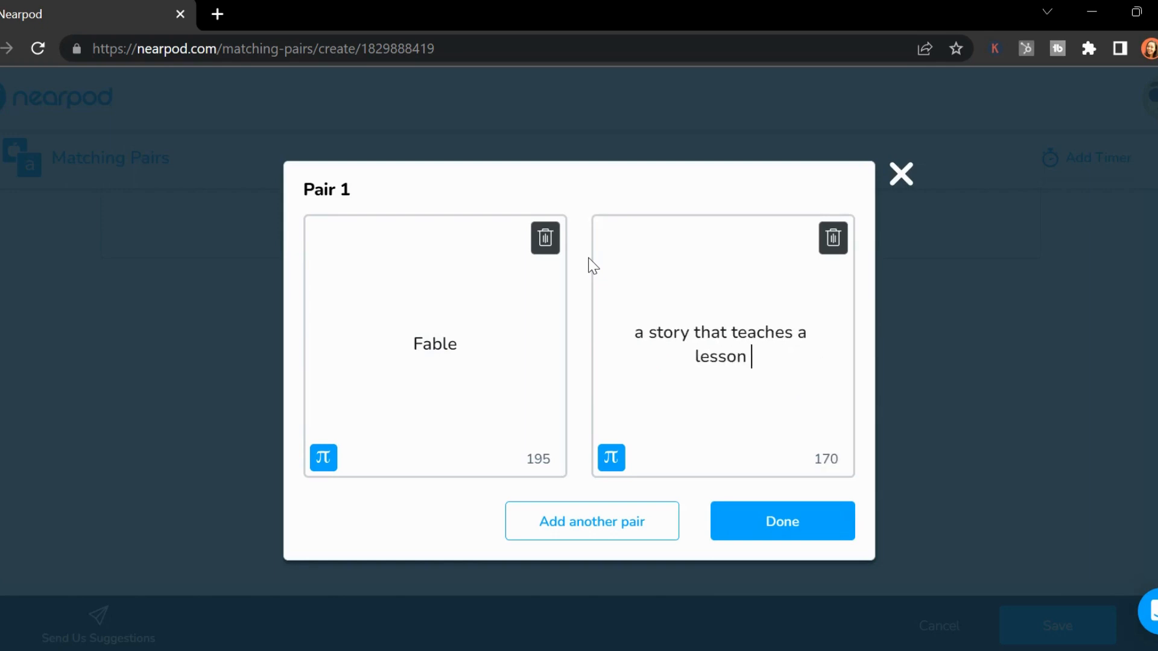
type(" often using ans")
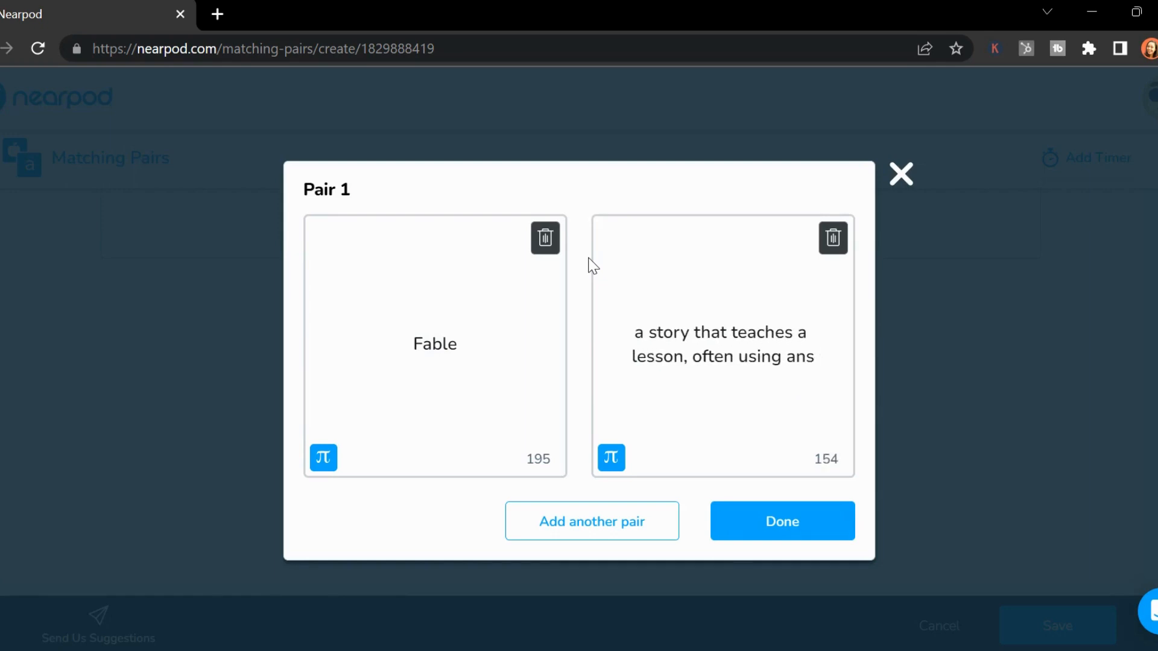
key("BackSpace")
type("imals")
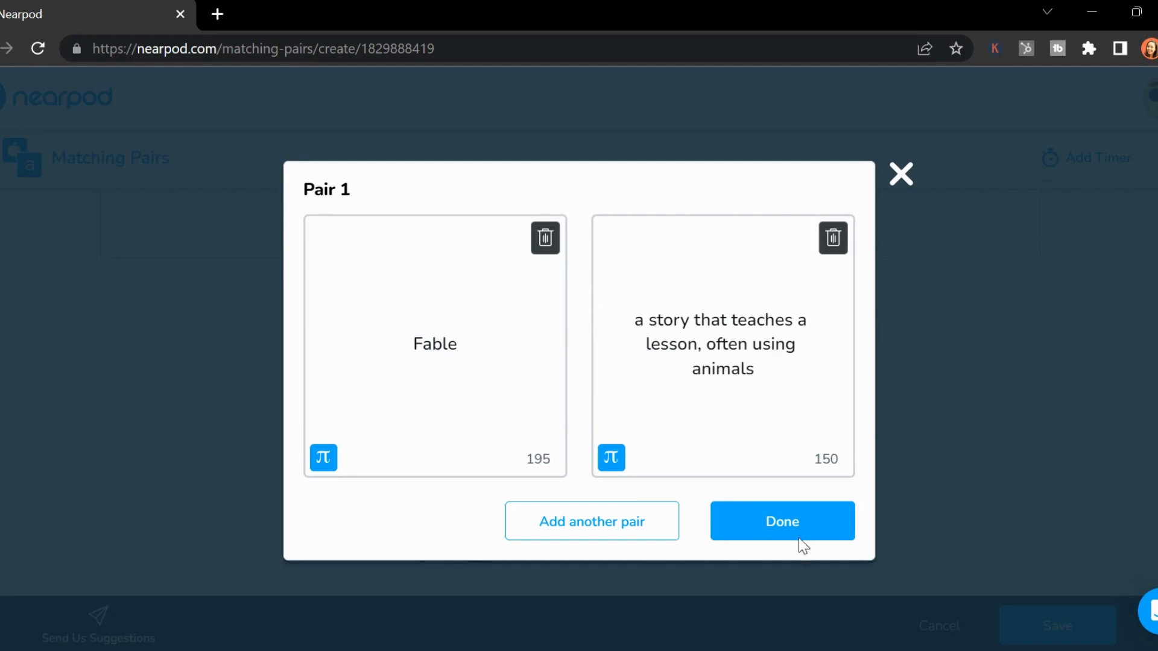
Add a second pair matching "Moral" with "the lesson learned in a fable", and finish entering pairs.
left_click(633, 531)
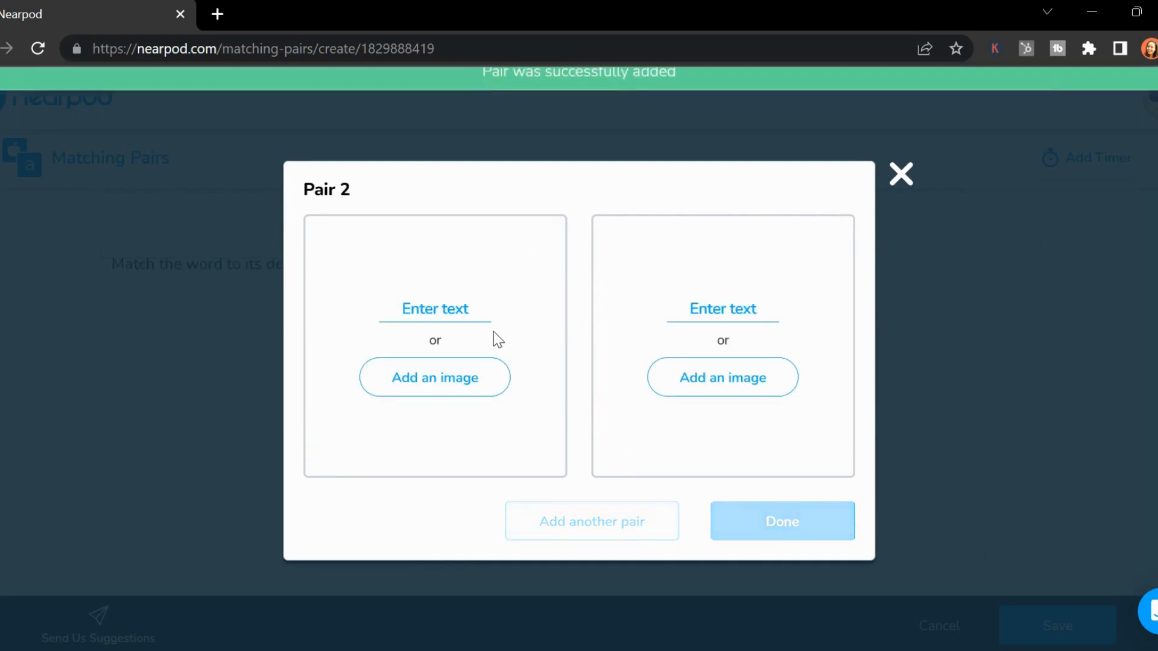
left_click(446, 314)
type("Moral")
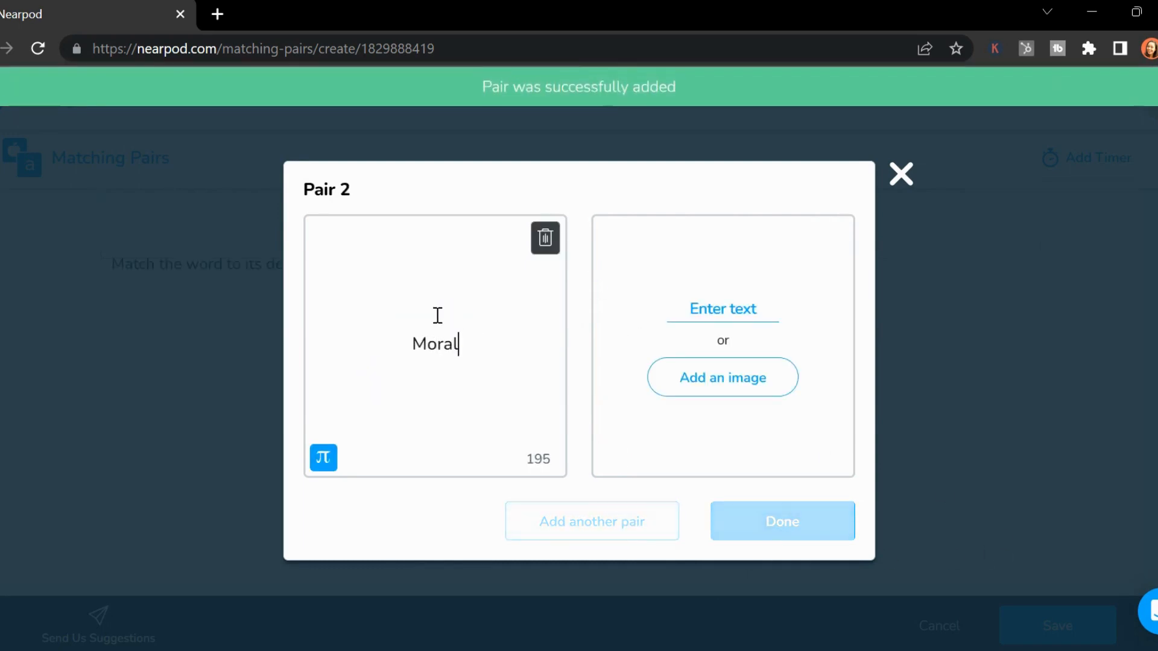
left_click(706, 308)
type("the lesson learn")
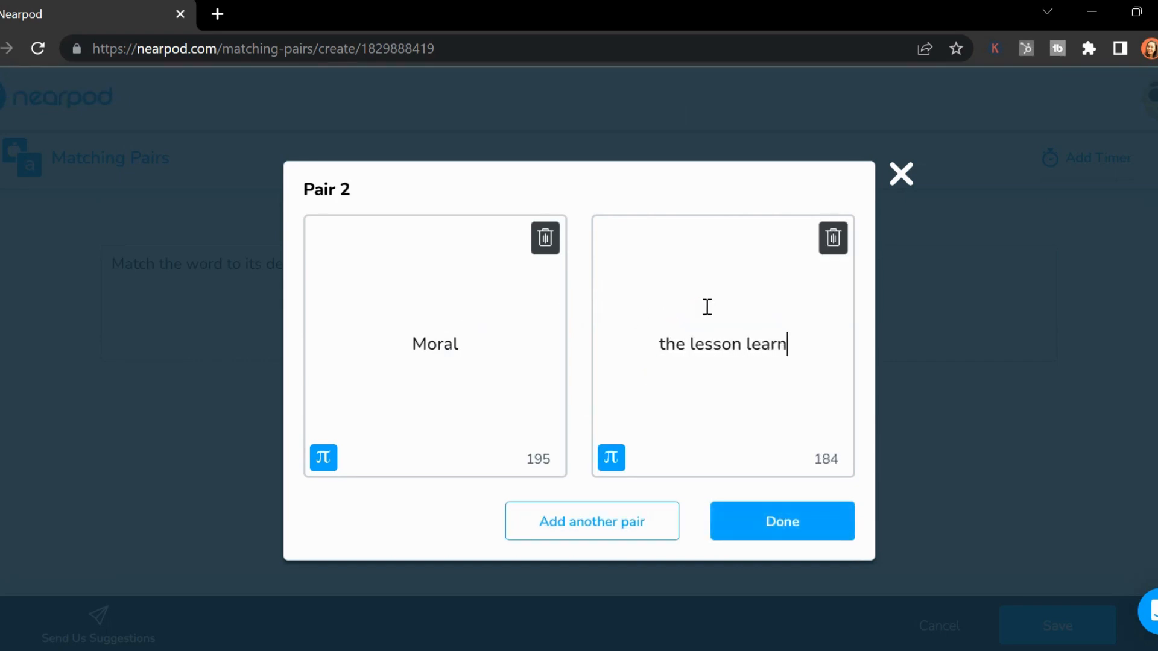
type("ed in a fabl")
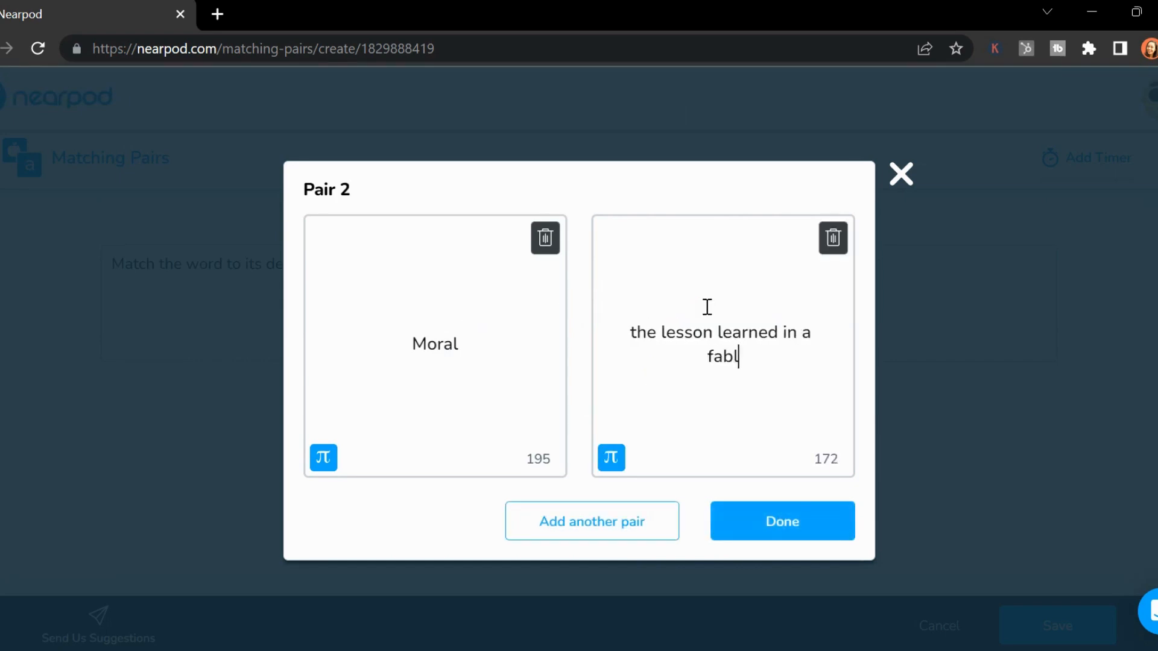
type("e")
left_click(783, 521)
Preview the Matching Pairs activity with its instructions collapsed, close the preview and save the activity to the lesson.
left_click(932, 626)
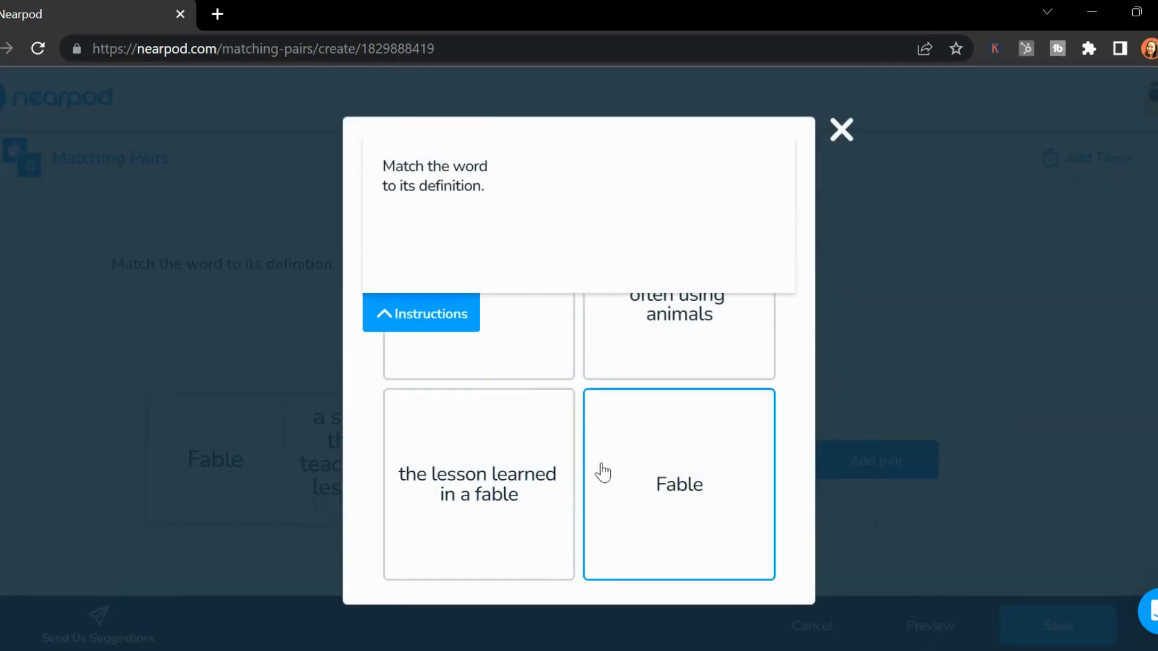
left_click(452, 322)
left_click(842, 129)
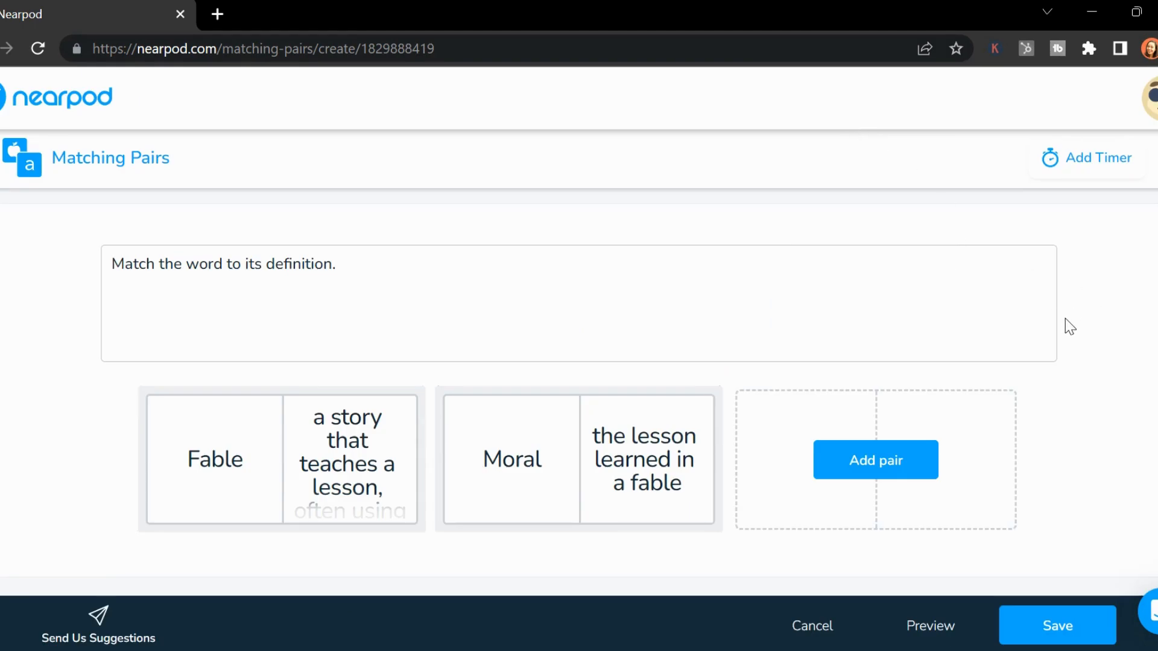
left_click(1084, 624)
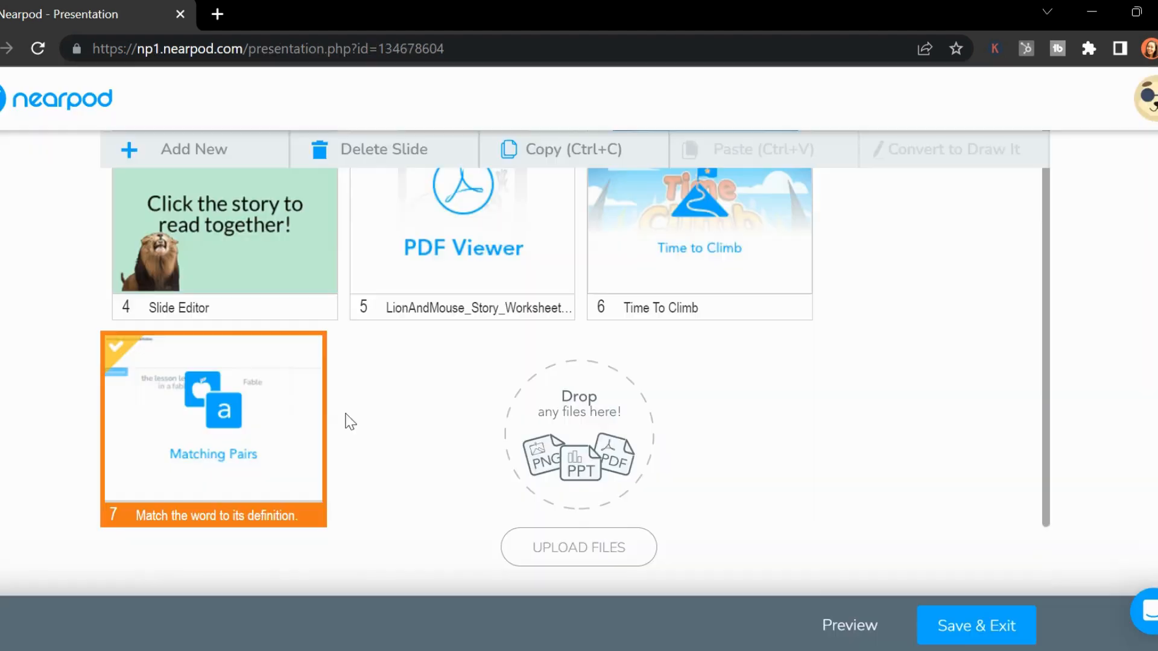
Add a Draw It activity to the lesson after the Matching Pairs slide.
right_click(333, 400)
mouse_move(371, 367)
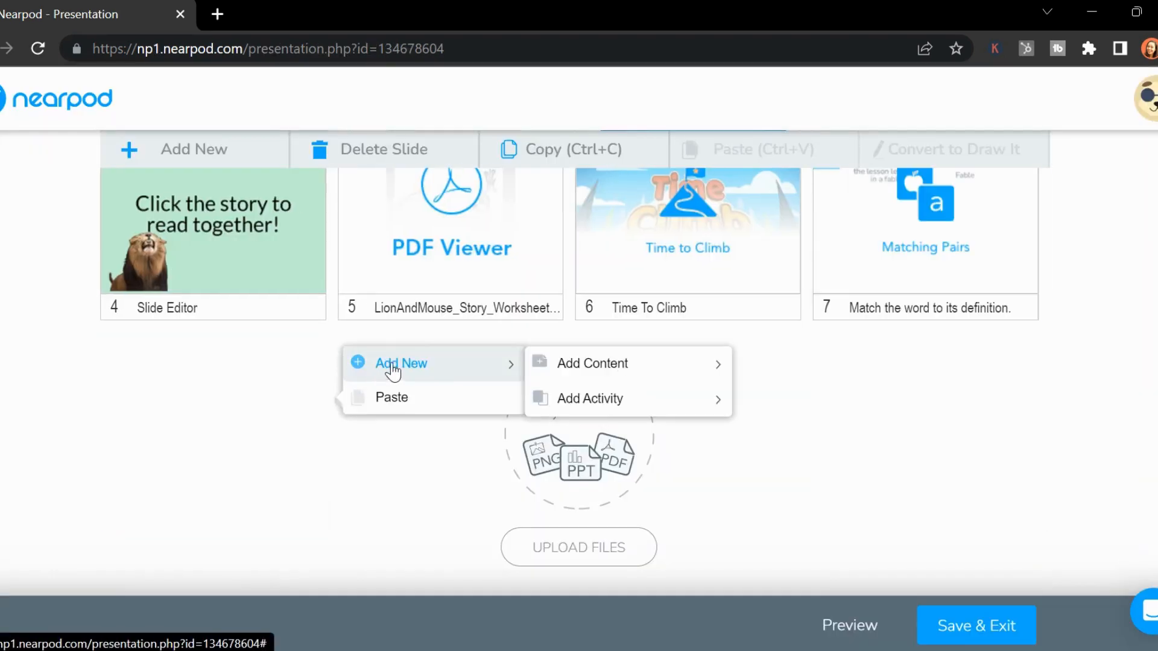
mouse_move(586, 395)
mouse_move(627, 408)
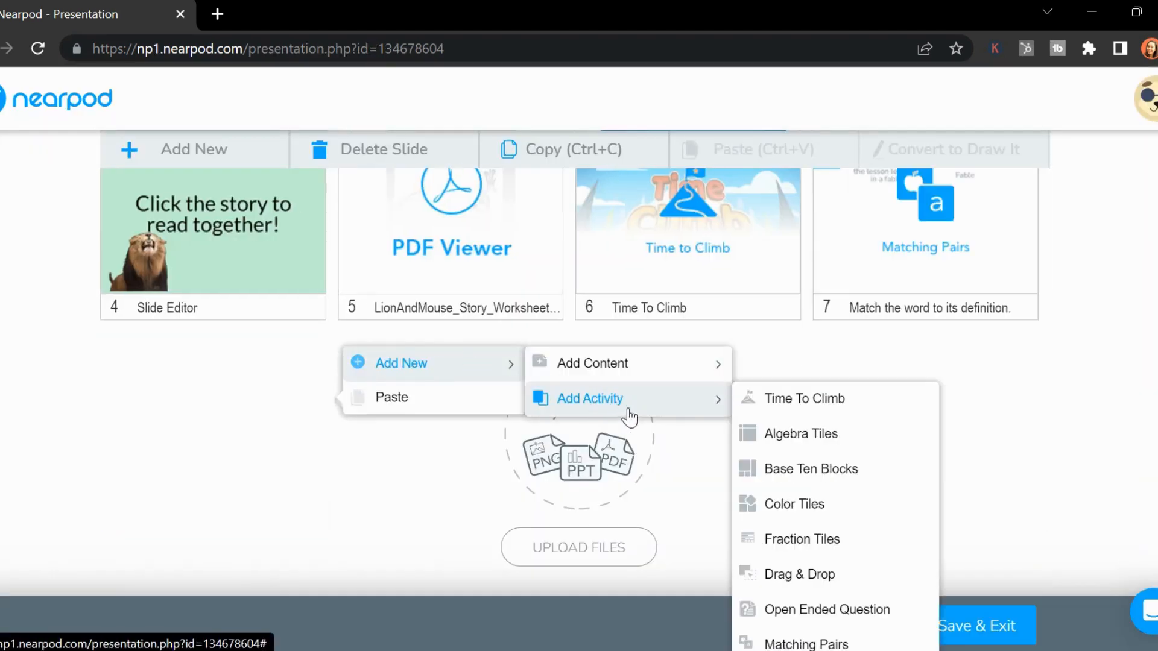
scroll(819, 576, "down", 3)
left_click(816, 560)
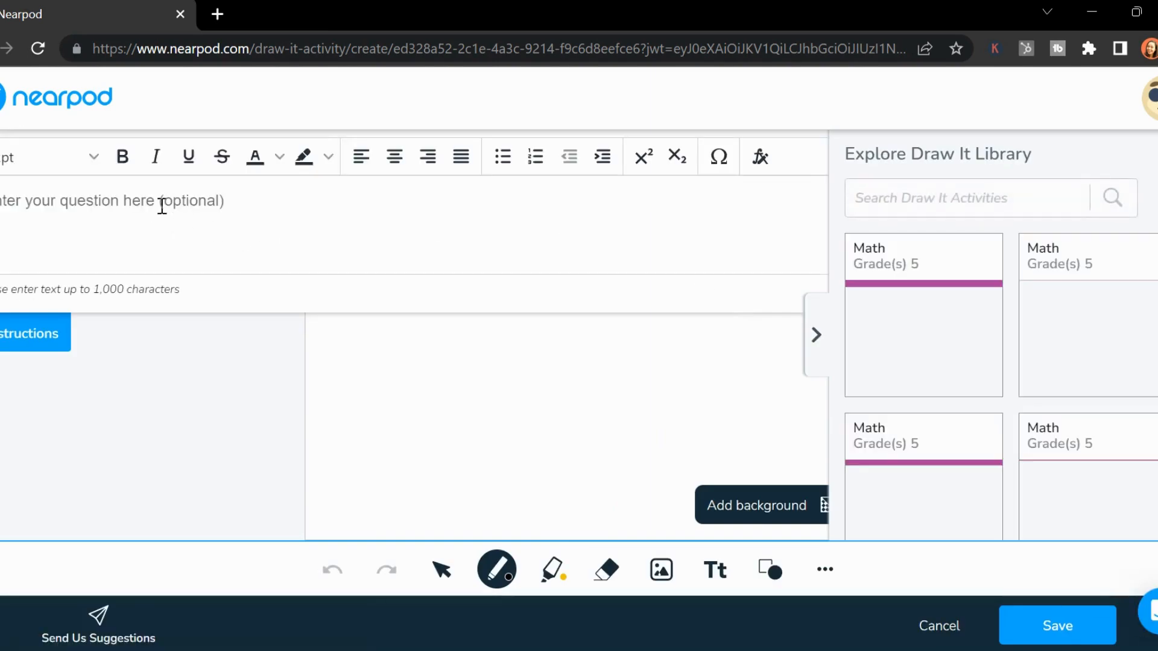
Enter the Draw It instructions "Draw your favorite scene from the fable today." and collapse them to reveal the canvas.
left_click(160, 204)
type("Draw your favorite scene from the fable today.")
left_click(26, 335)
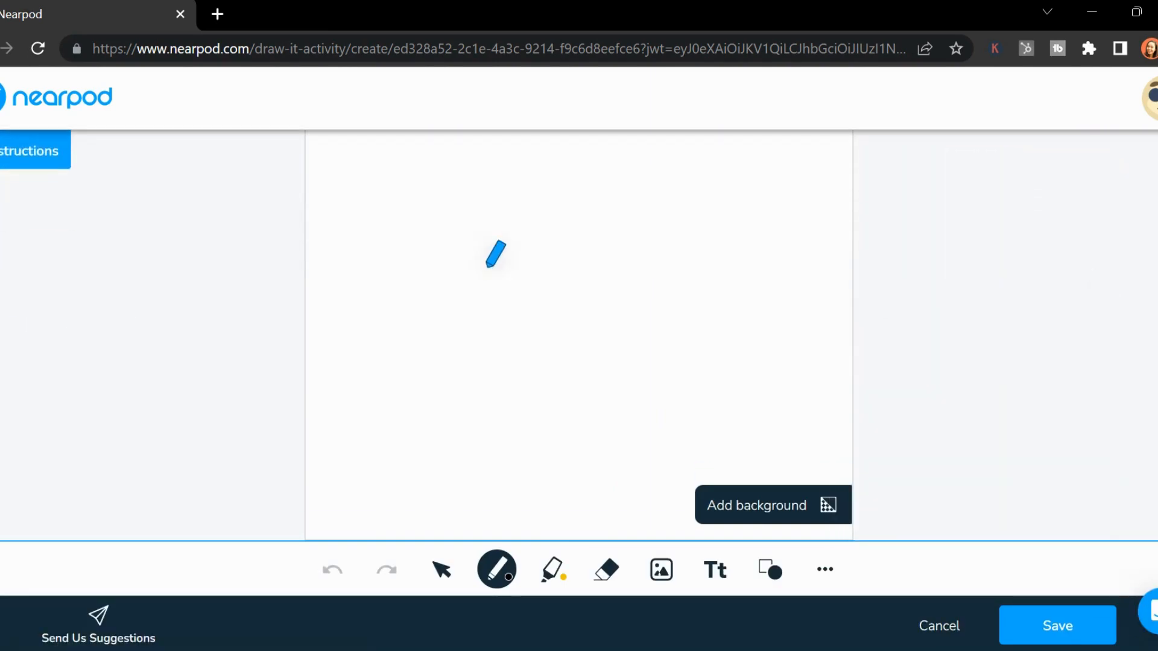
Check the options for adding a background image to the Draw It canvas, and close them without uploading one.
left_click(833, 511)
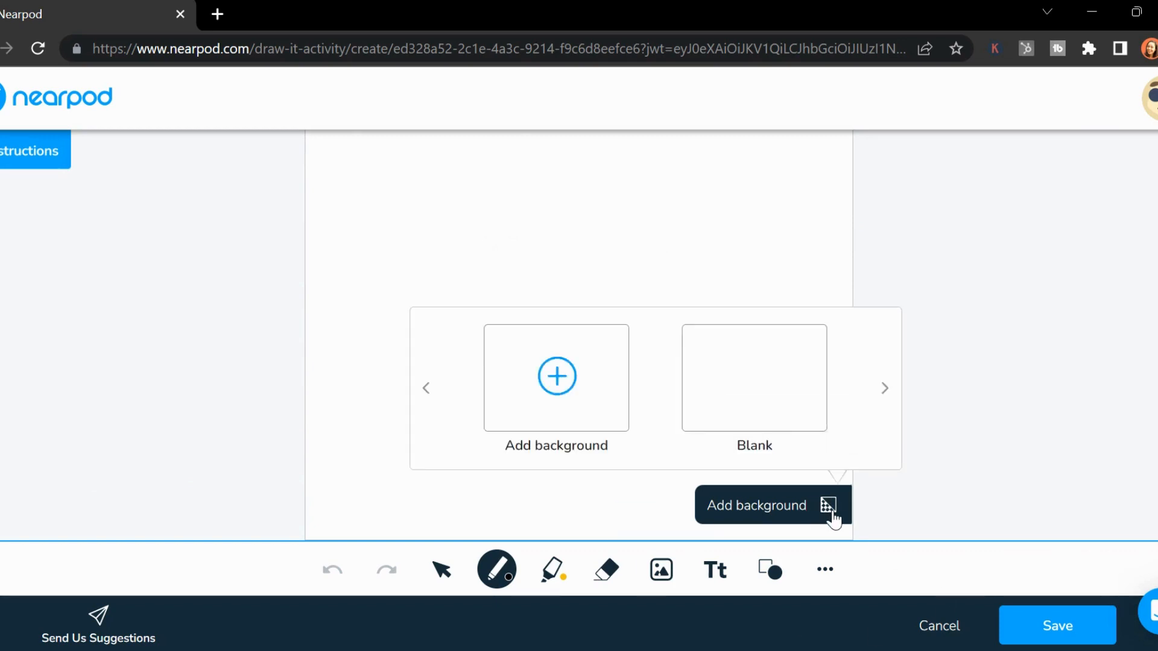
left_click(577, 389)
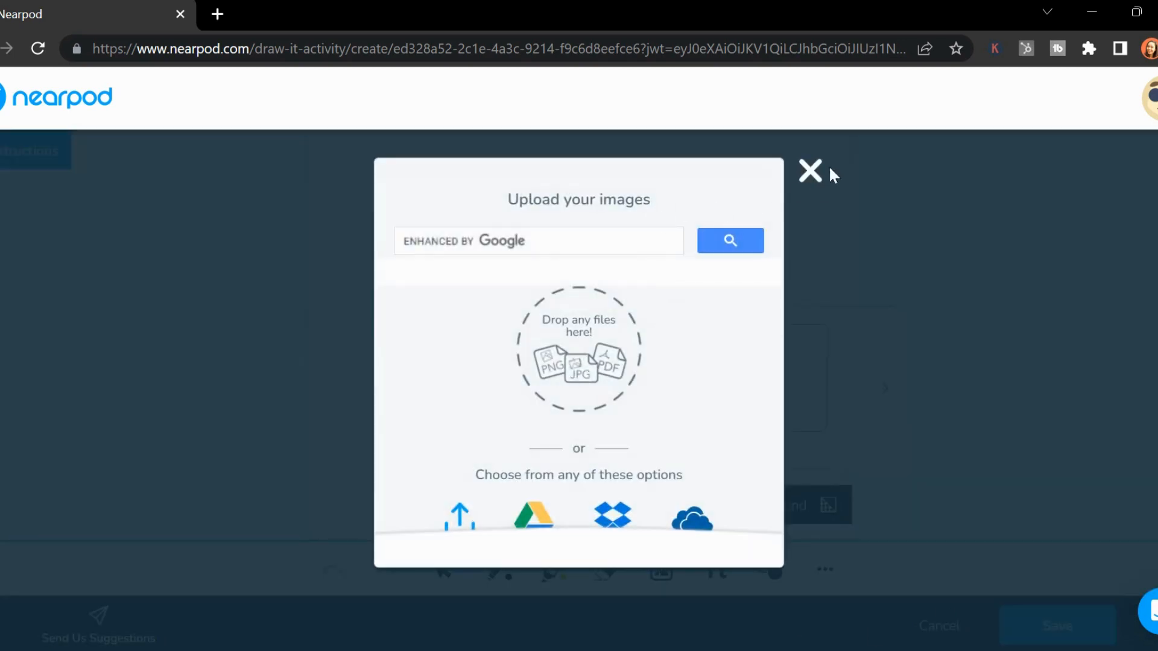
left_click(811, 172)
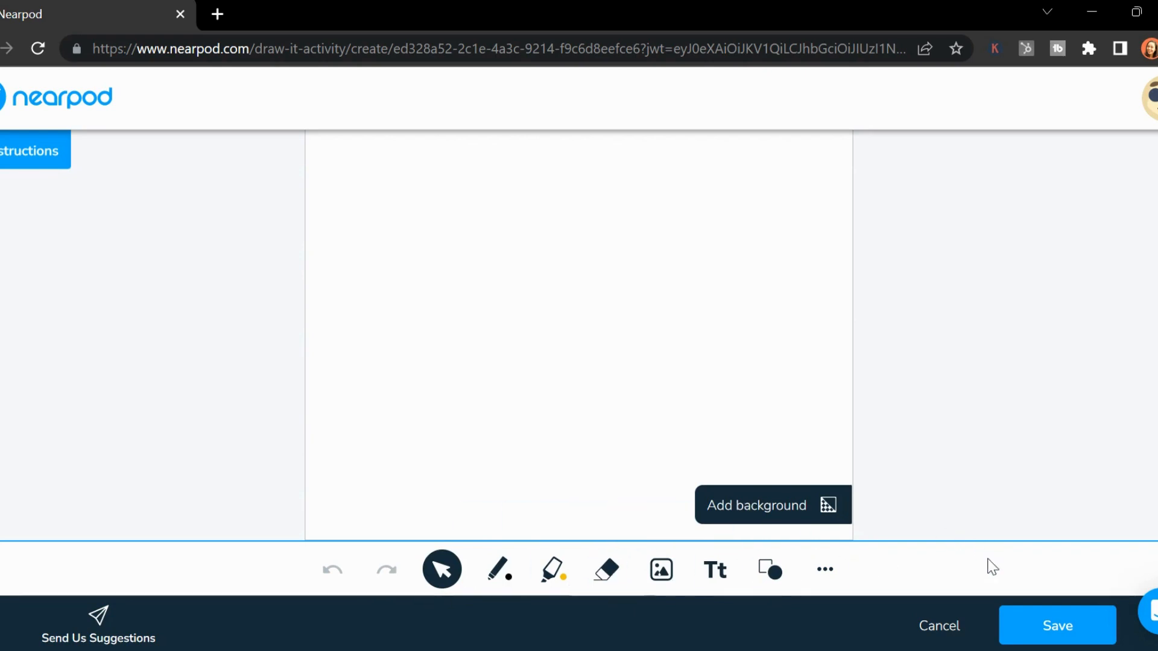
Save the Draw It activity, save and exit the lesson, and locate "Fables (Tues)" among the saved lessons.
left_click(1079, 634)
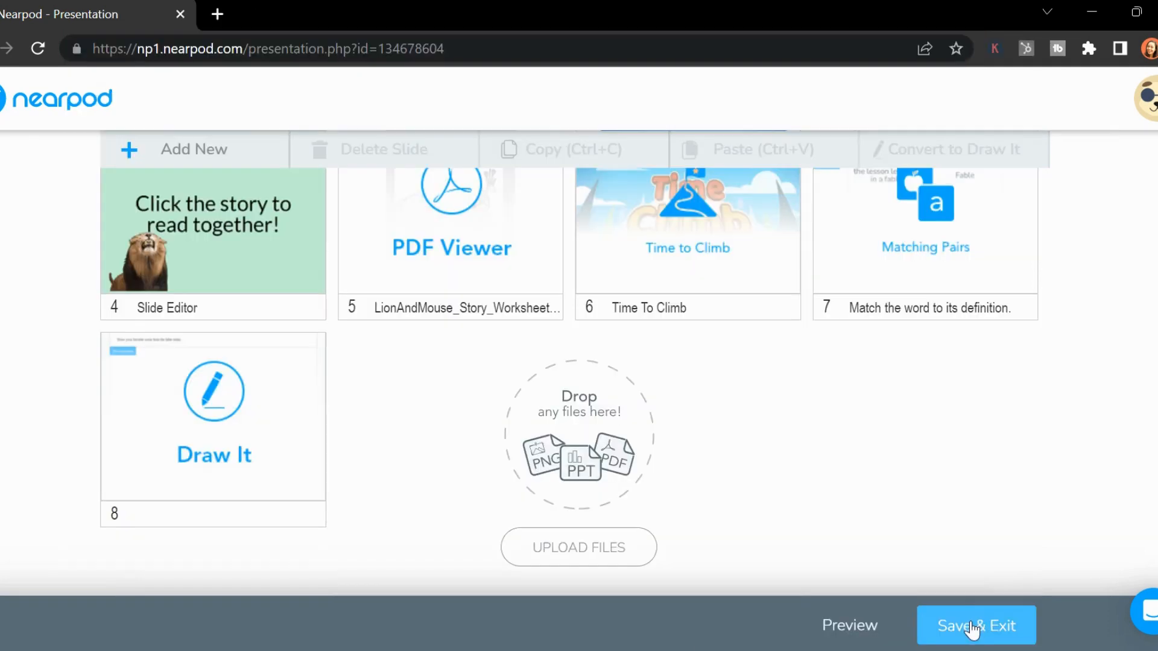
left_click(972, 627)
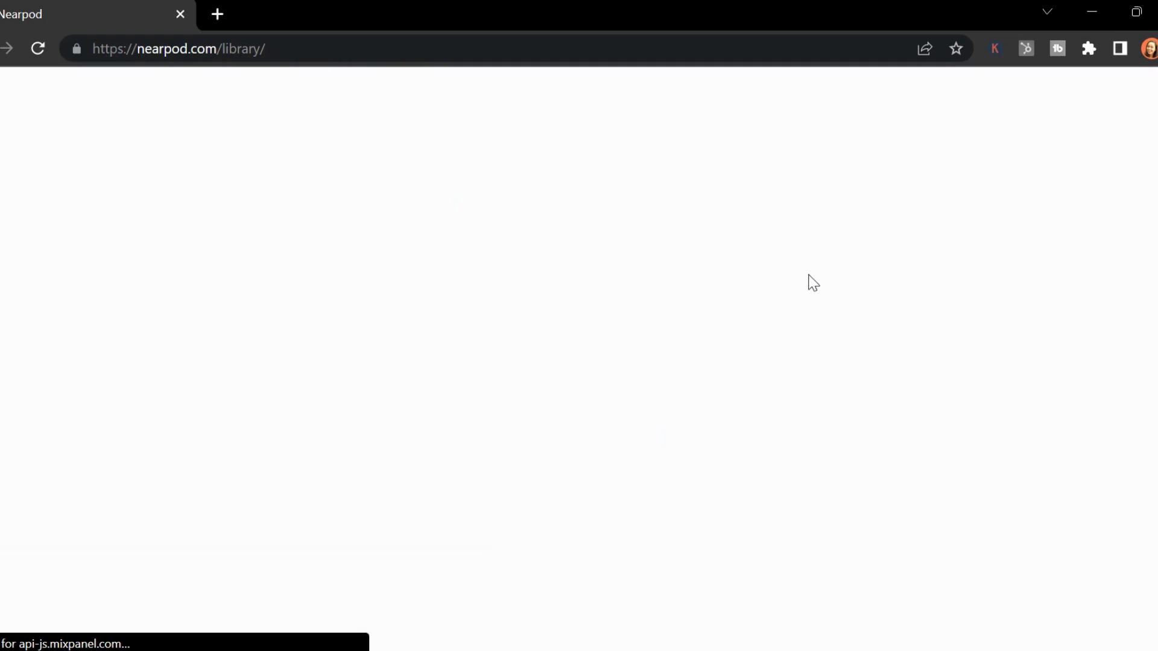
scroll(755, 251, "down", 3)
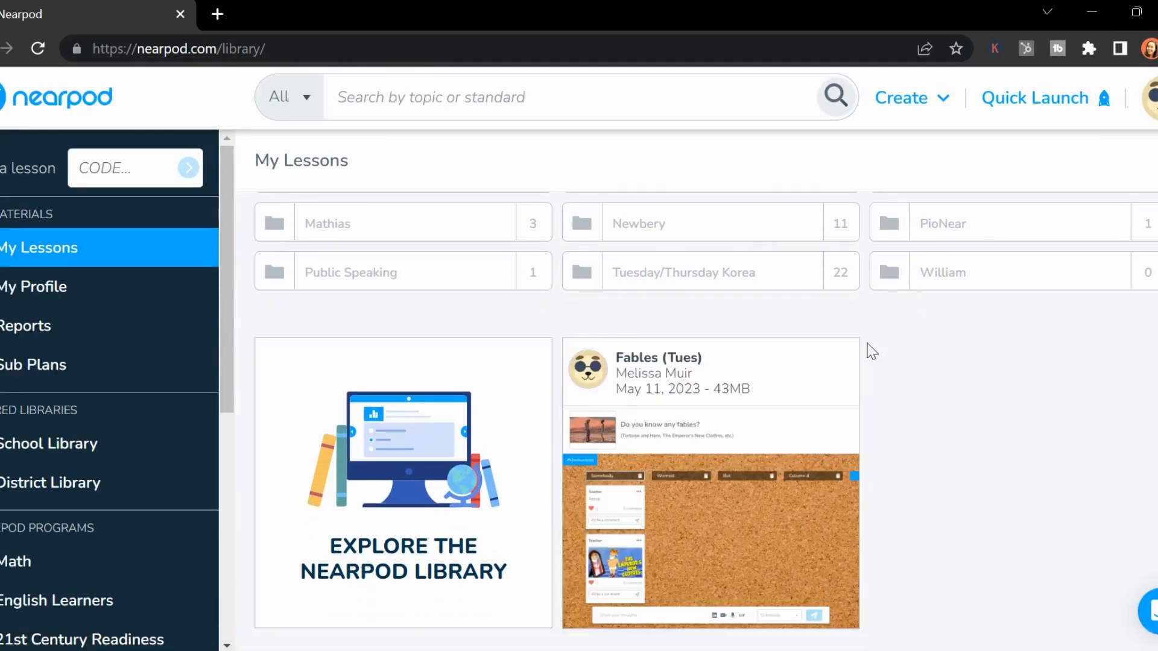
Check which types of content can be created from the My Lessons page.
scroll(393, 339, "up", 3)
left_click(350, 258)
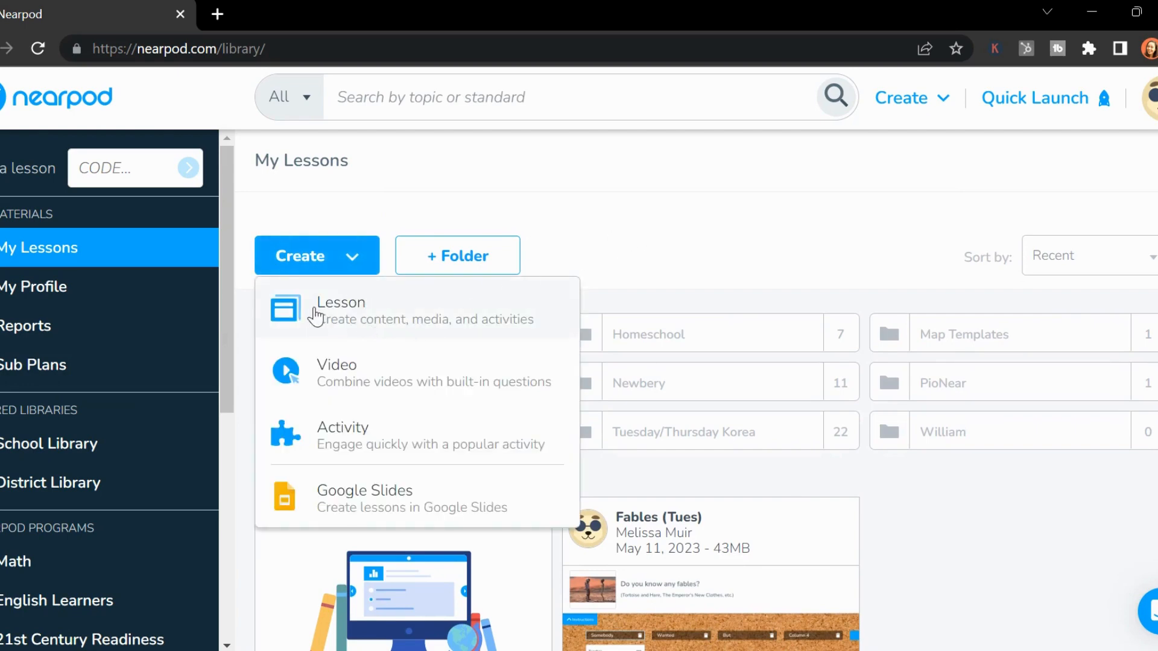
left_click(627, 209)
Open the Nearpod Library and browse its featured content collections.
scroll(114, 283, "down", 6)
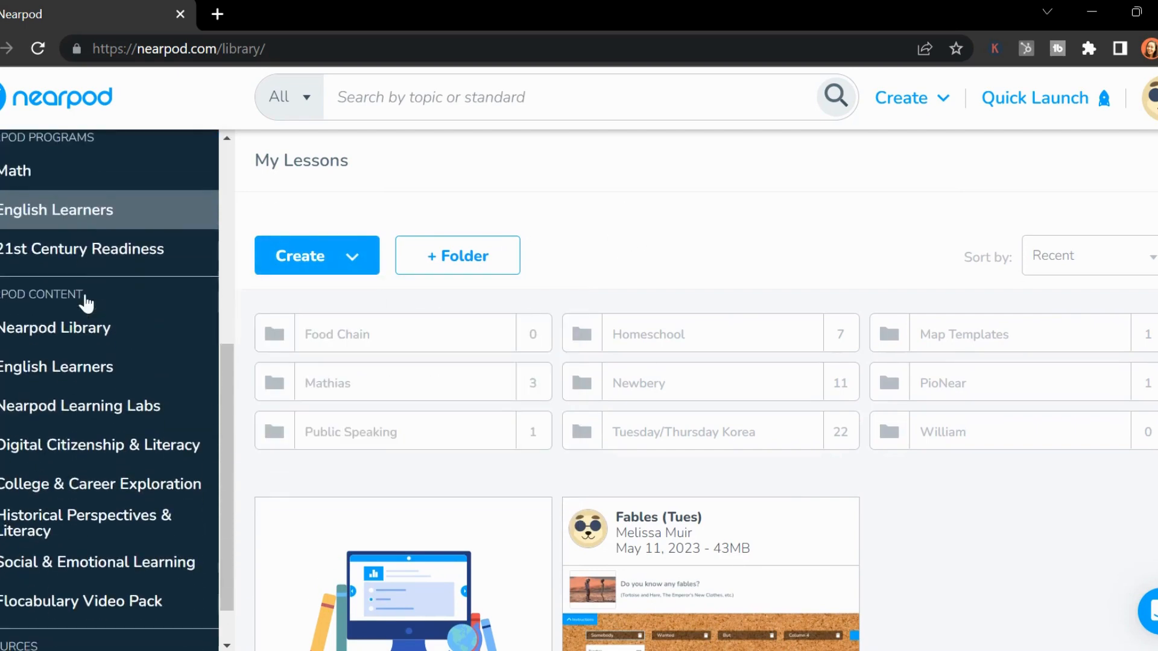
left_click(97, 328)
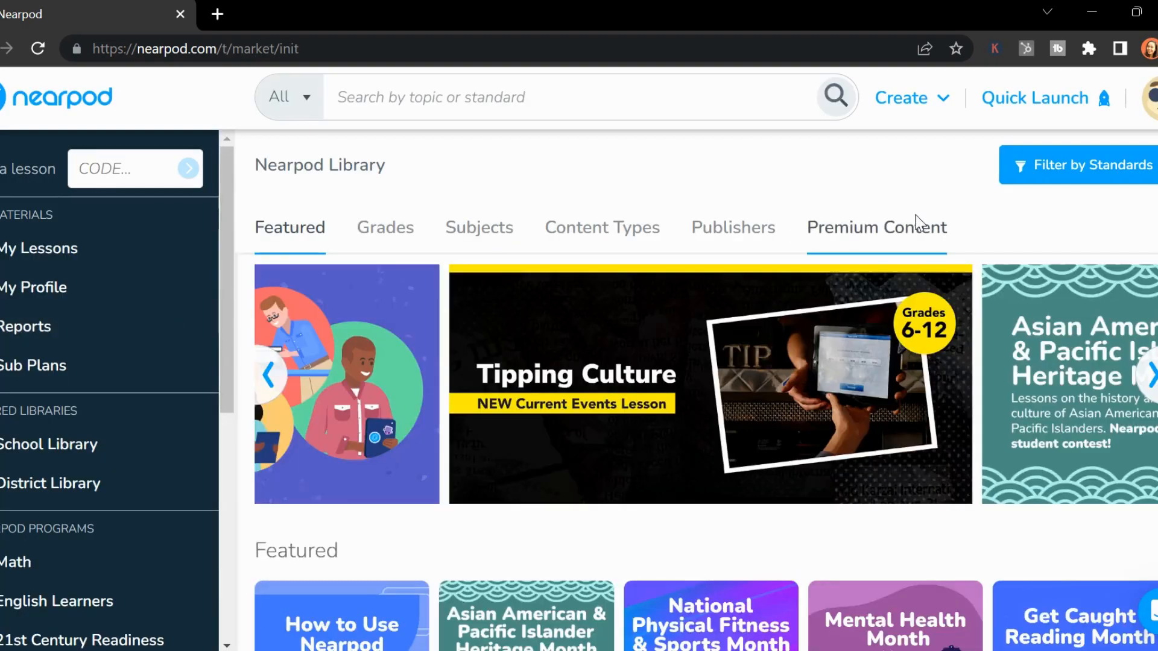
scroll(839, 254, "down", 10)
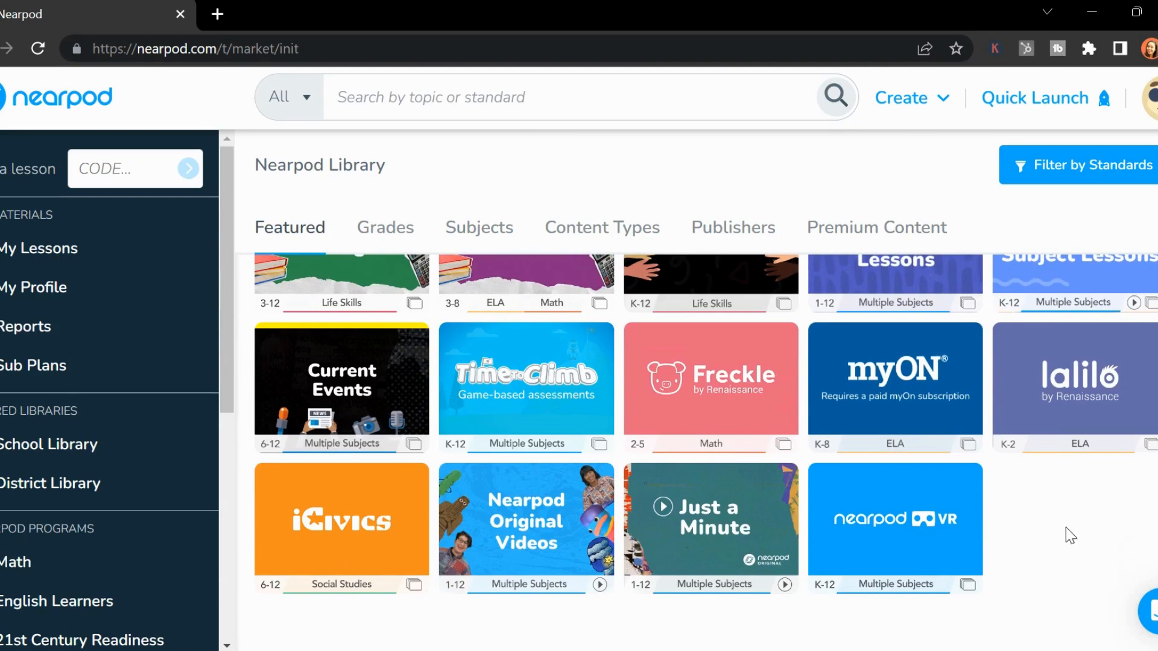
scroll(1066, 527, "up", 8)
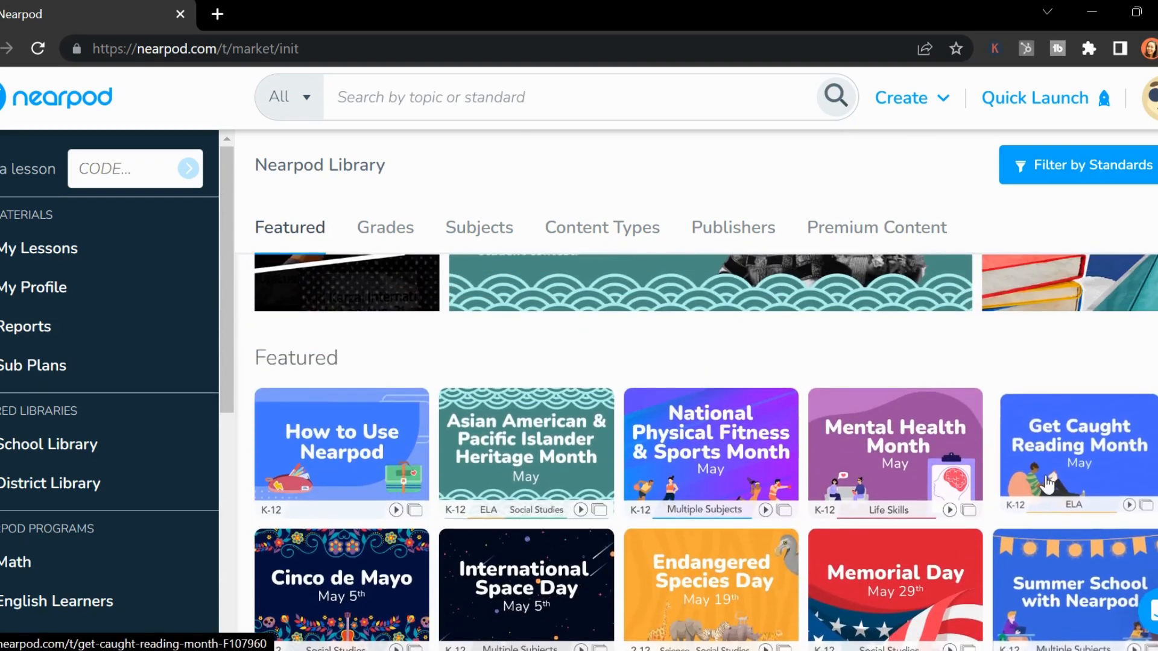
scroll(1019, 371, "up", 3)
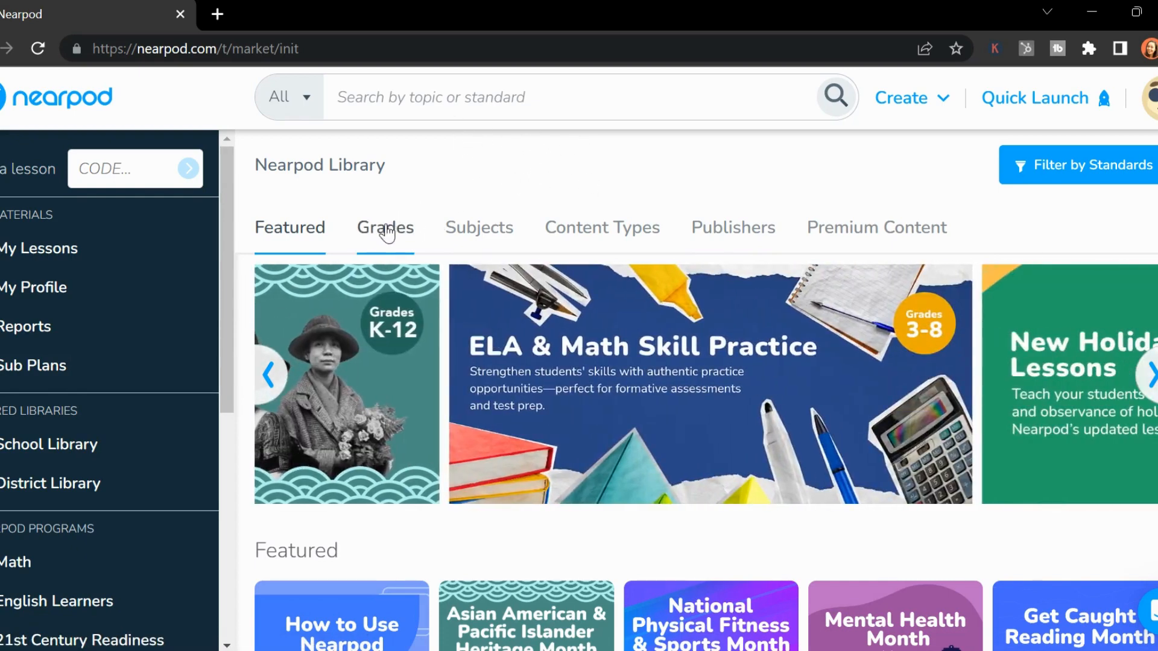
Search all of Nearpod for "linking words" and look through the ready-made lessons, activities and videos.
left_click(468, 108)
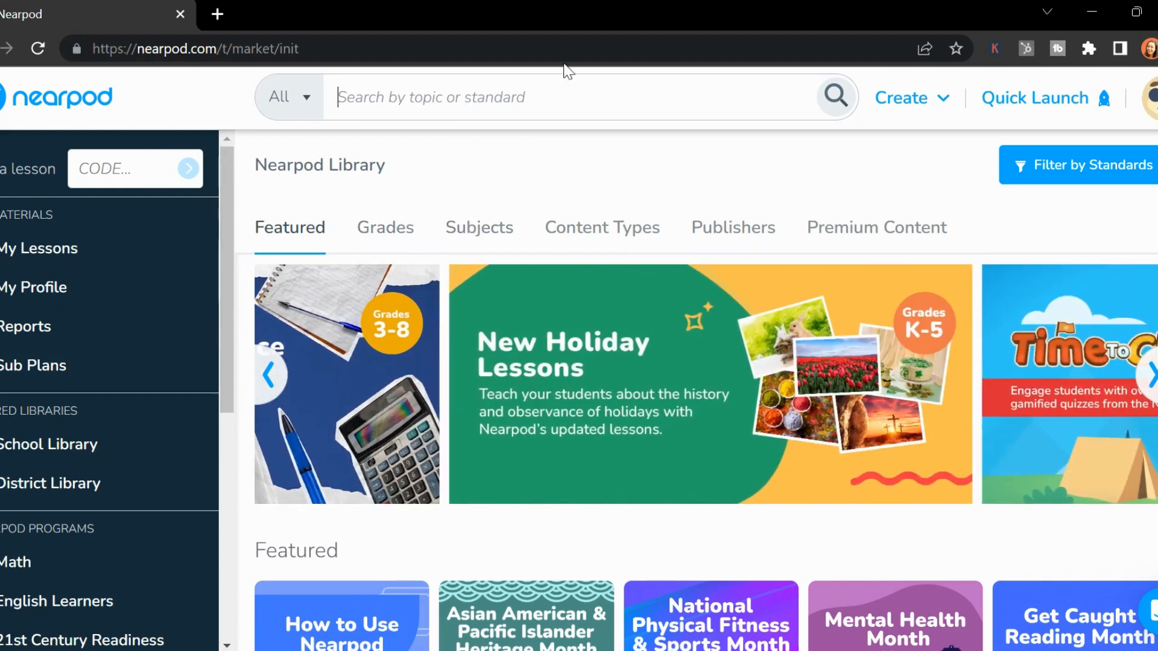
type("link")
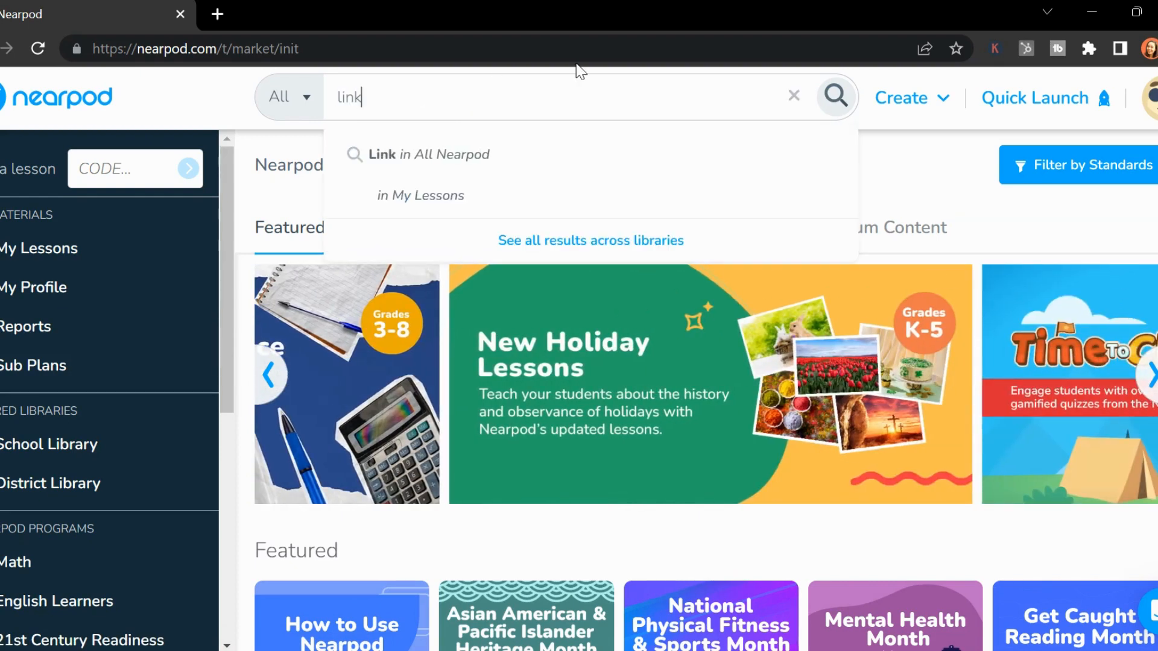
type("ing words")
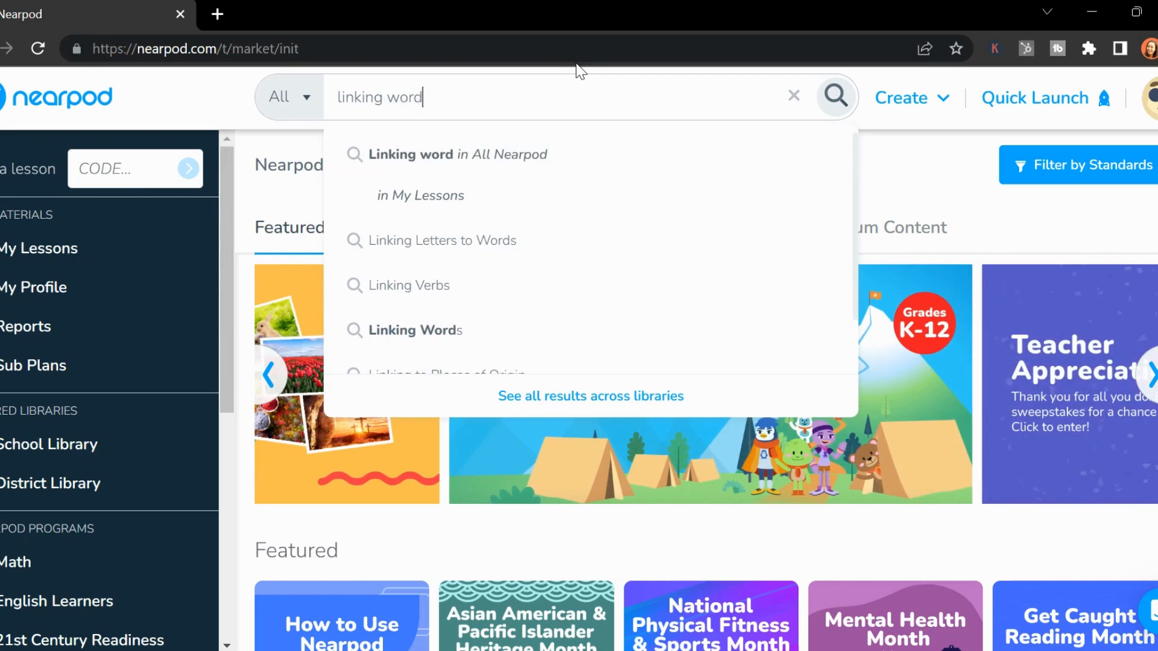
key("Return")
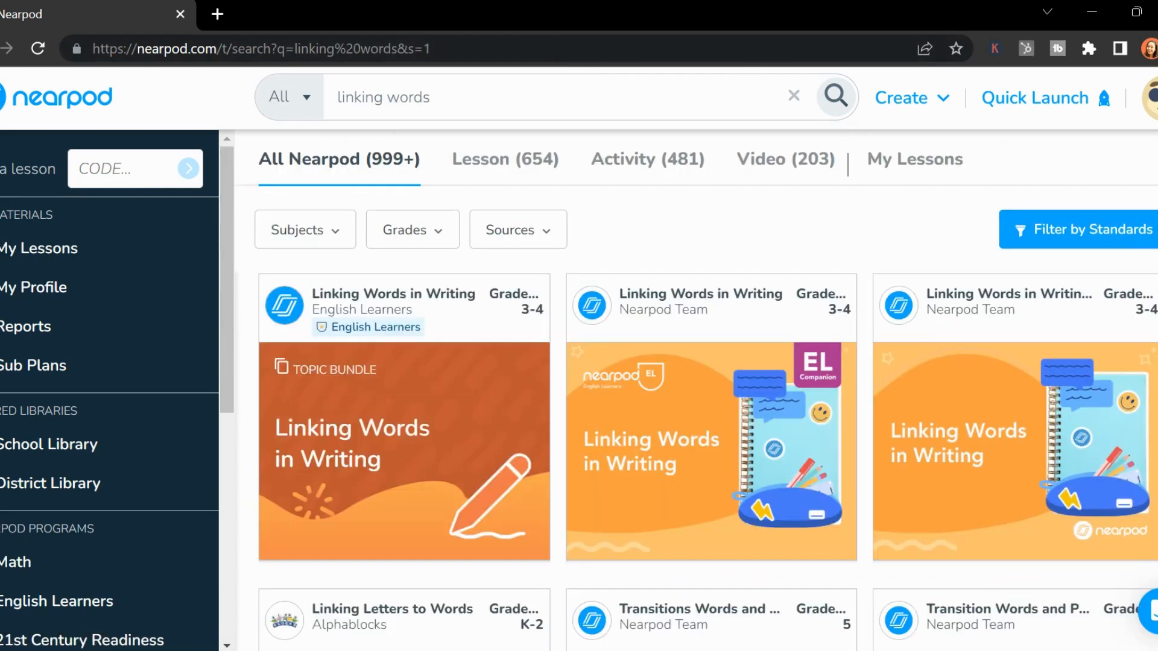
scroll(705, 462, "down", 6)
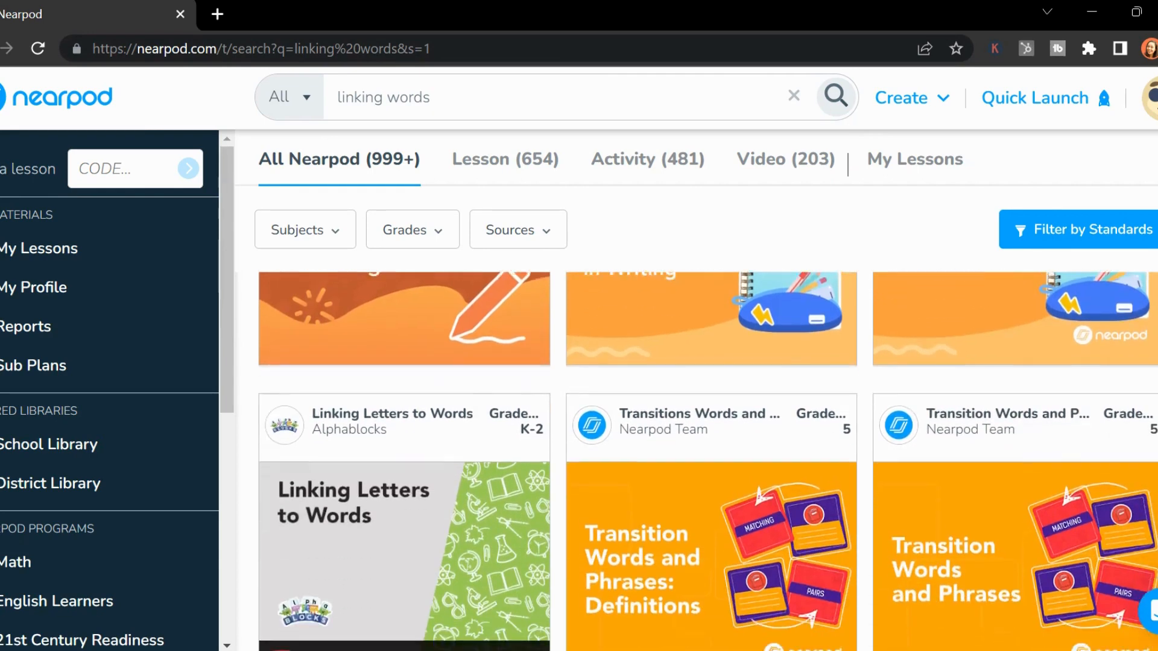
scroll(706, 462, "up", 5)
scroll(707, 461, "up", 1)
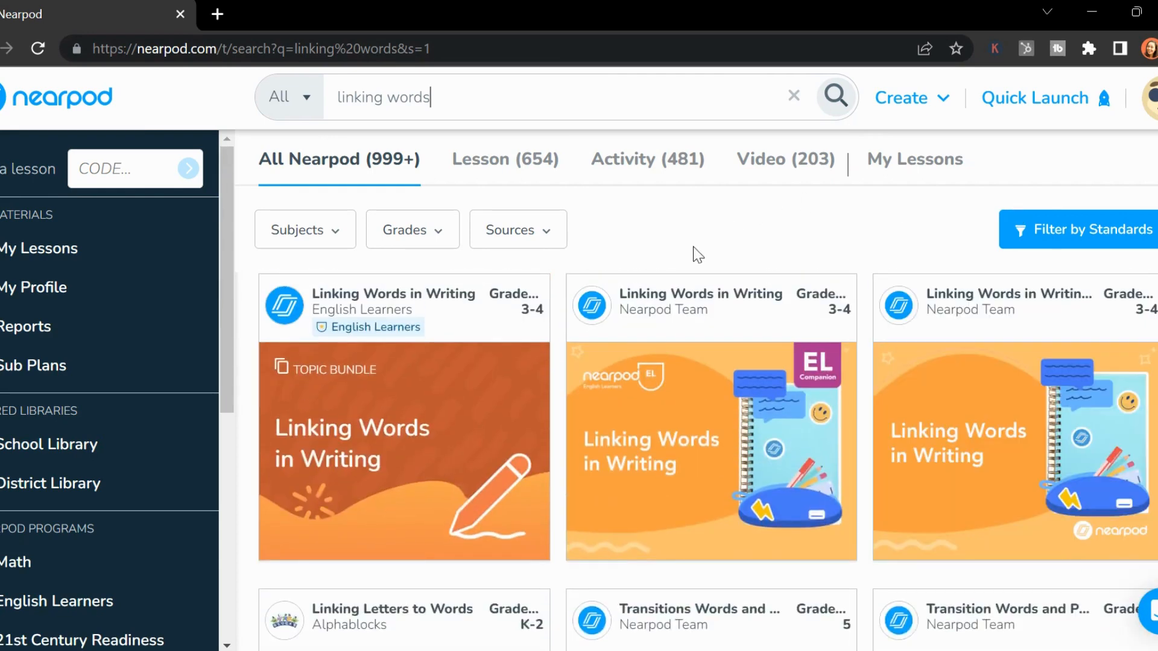
Add the Nearpod Team's EL Companion lesson "Linking Words in Writing" from the search results to My Lessons.
mouse_move(821, 383)
mouse_move(727, 401)
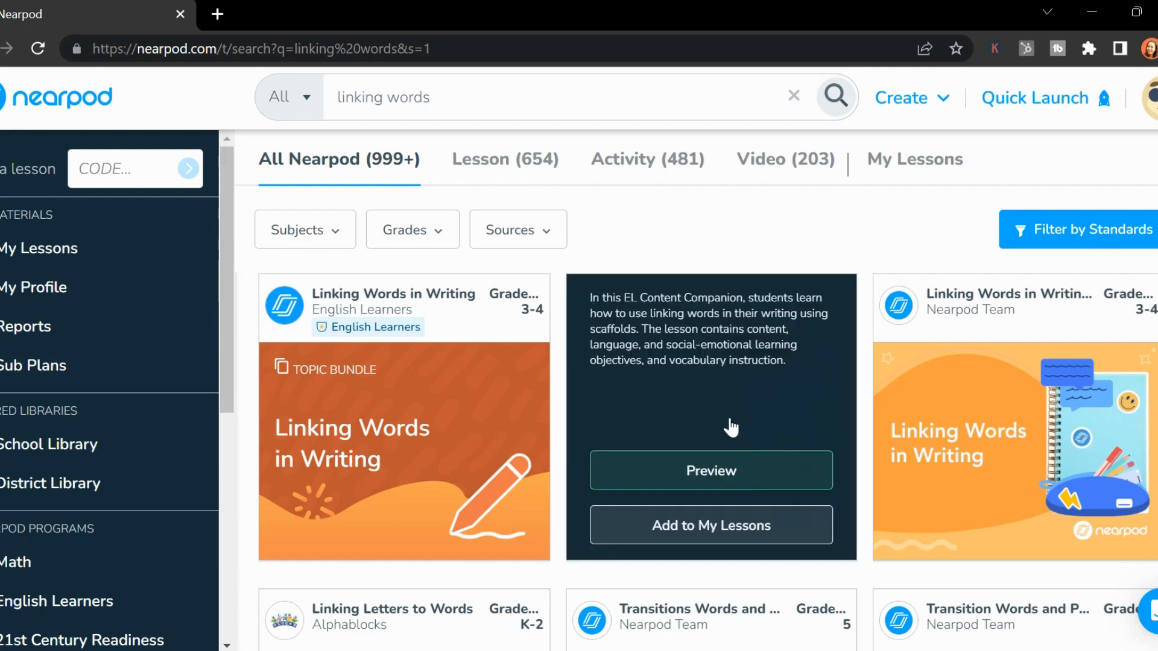
left_click(754, 530)
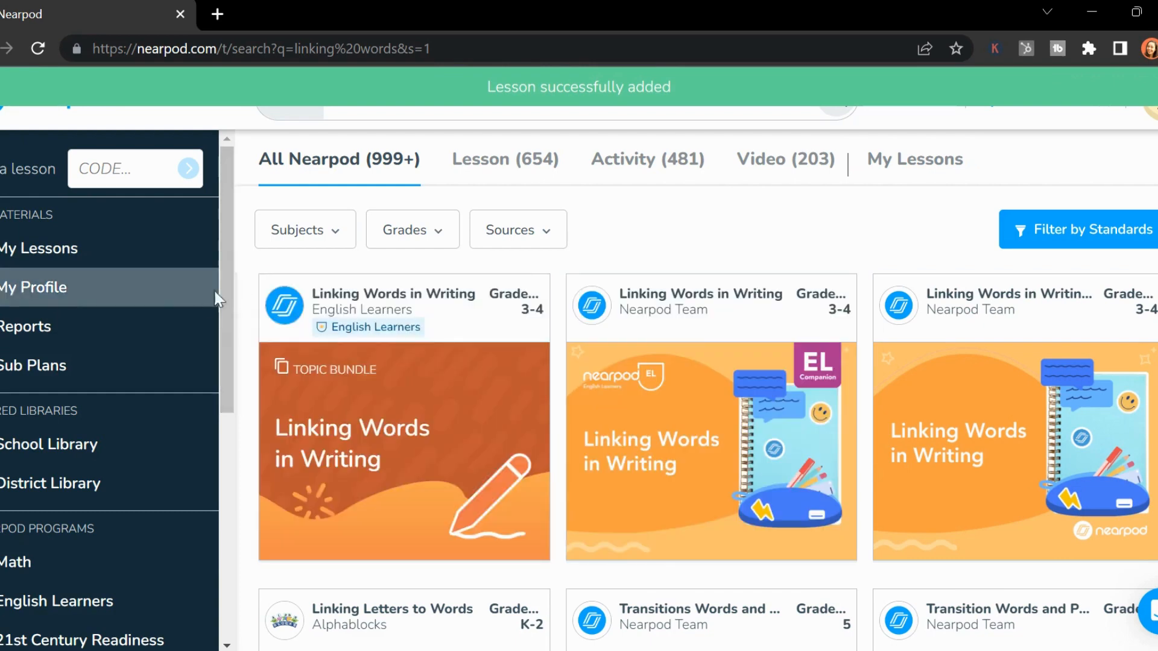
Find "Linking Words in Writing" in My Lessons and open it for editing as a duplicate, keeping the original.
left_click(9, 103)
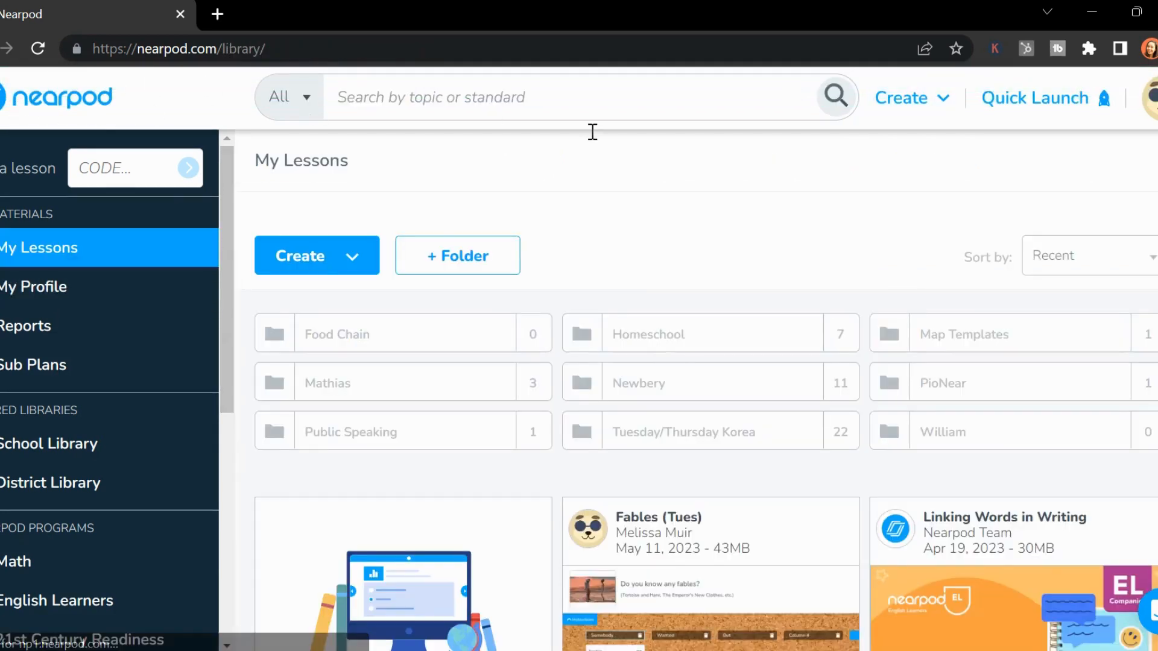
scroll(851, 207, "down", 2)
mouse_move(1140, 429)
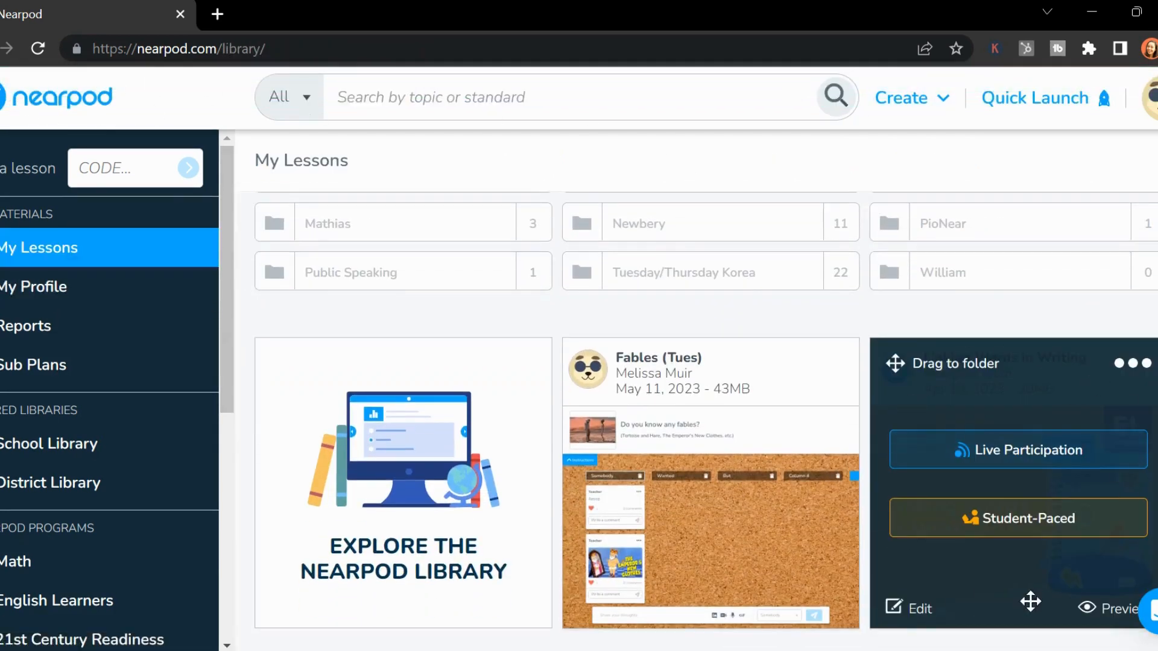
left_click(910, 610)
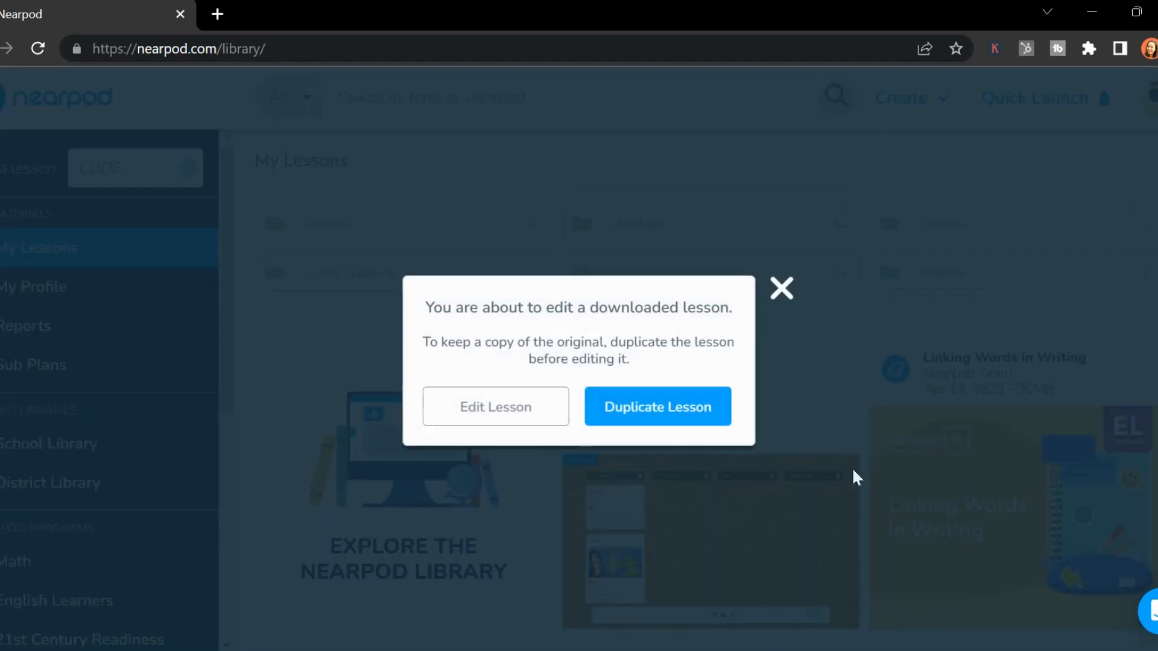
left_click(627, 413)
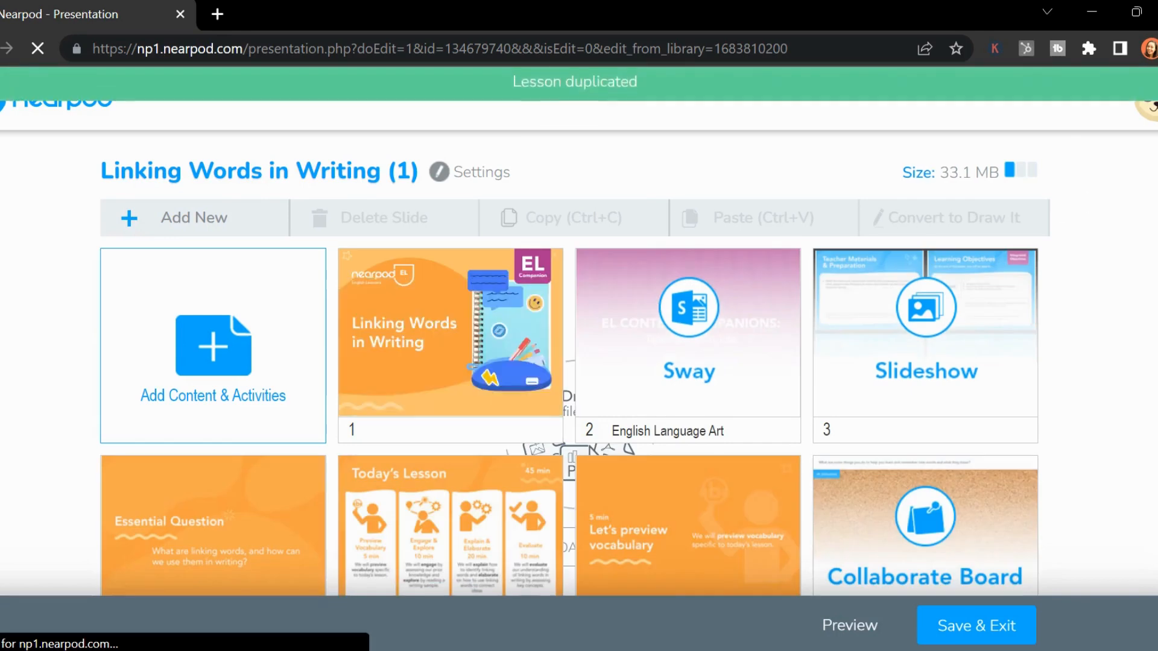
Delete the Sway on slide 2 from the duplicated lesson.
scroll(1092, 264, "down", 2)
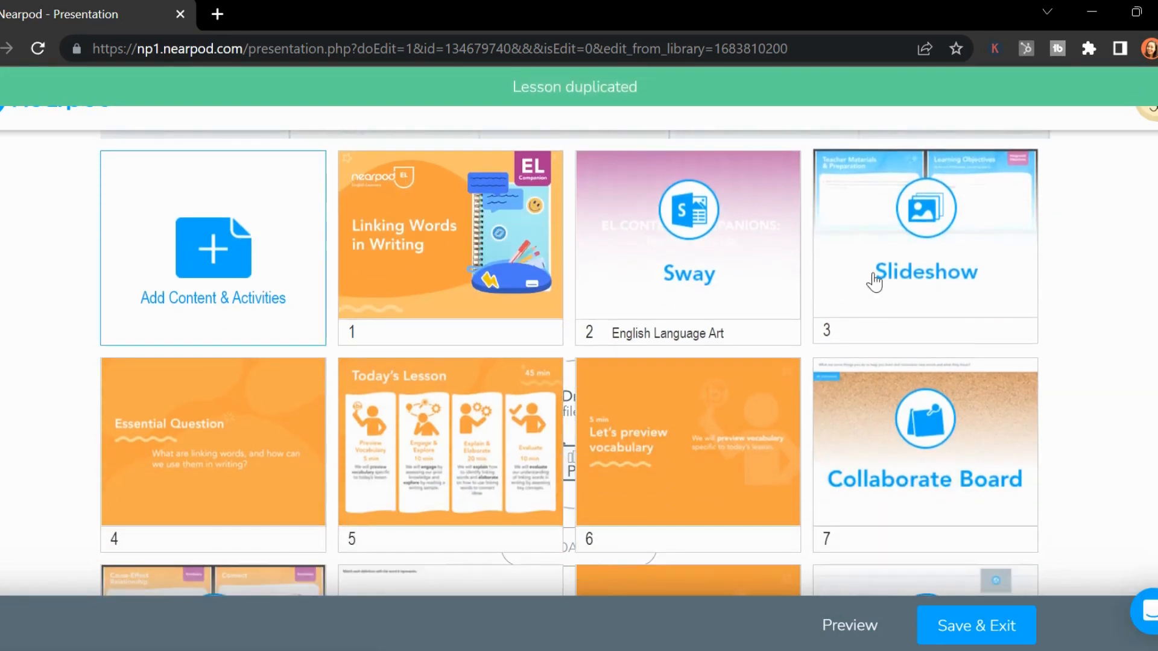
right_click(727, 266)
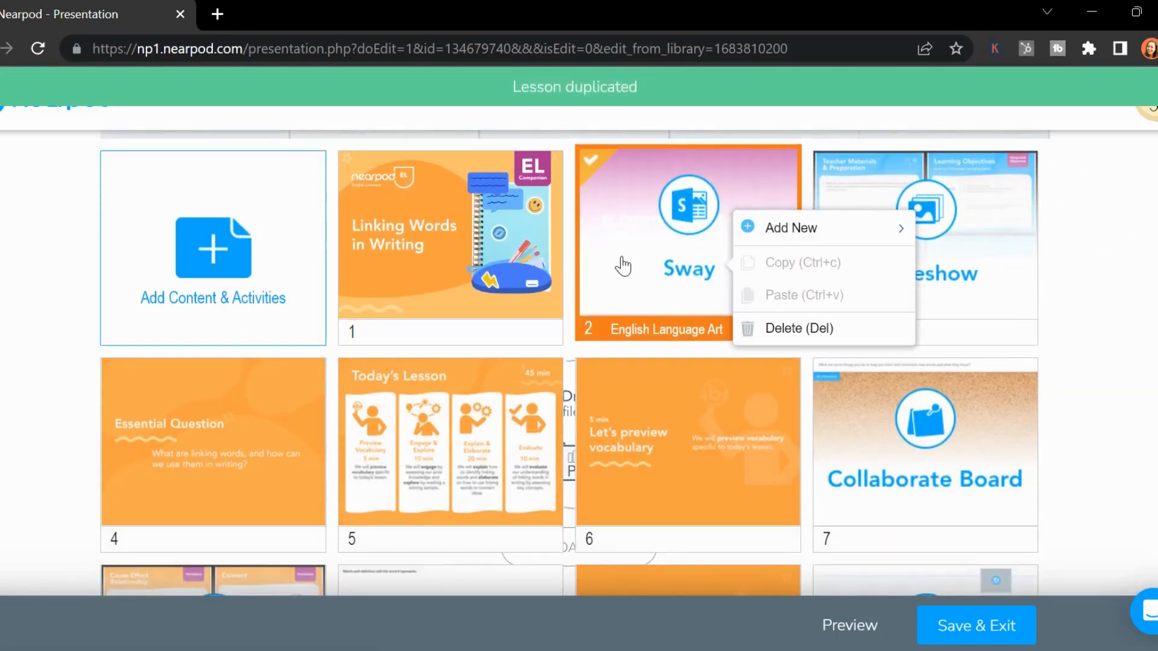
left_click(806, 334)
left_click(641, 292)
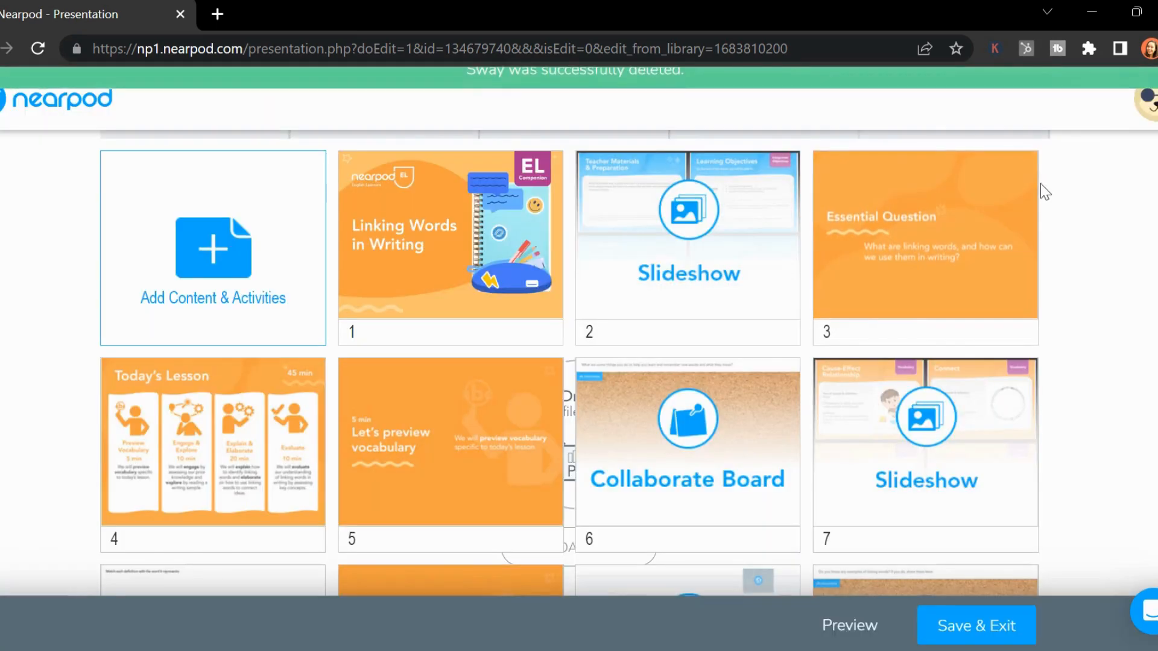
Delete the teacher materials slideshow on slide 2 and the "Today's Lesson" slide.
left_click(693, 248)
key("Delete")
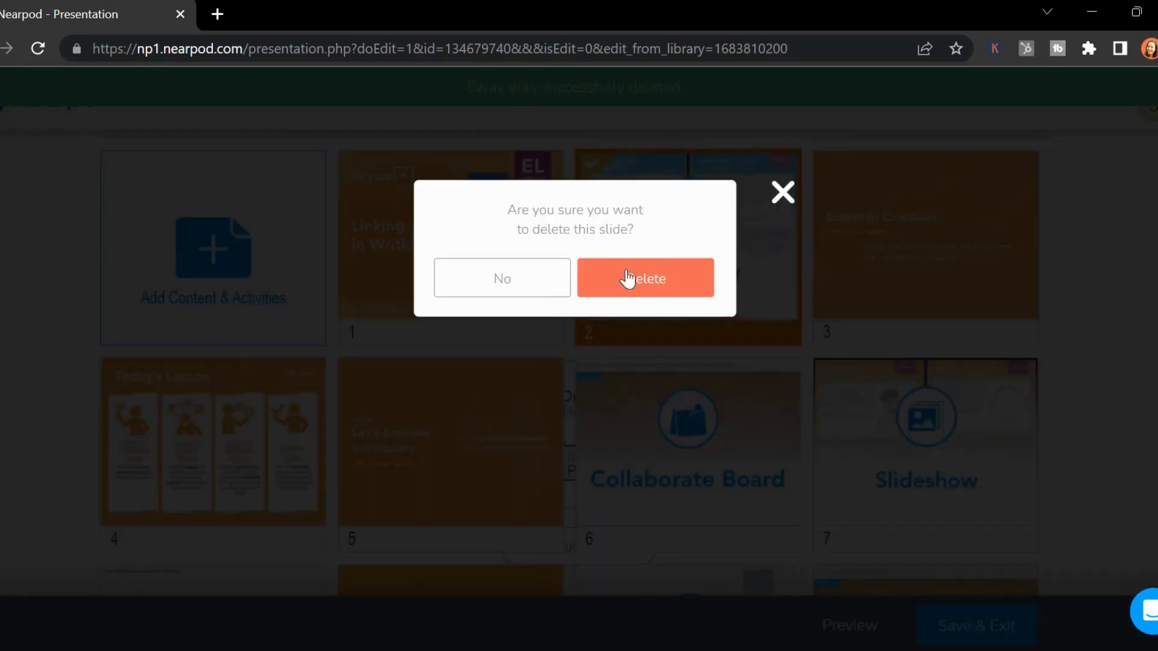
left_click(627, 279)
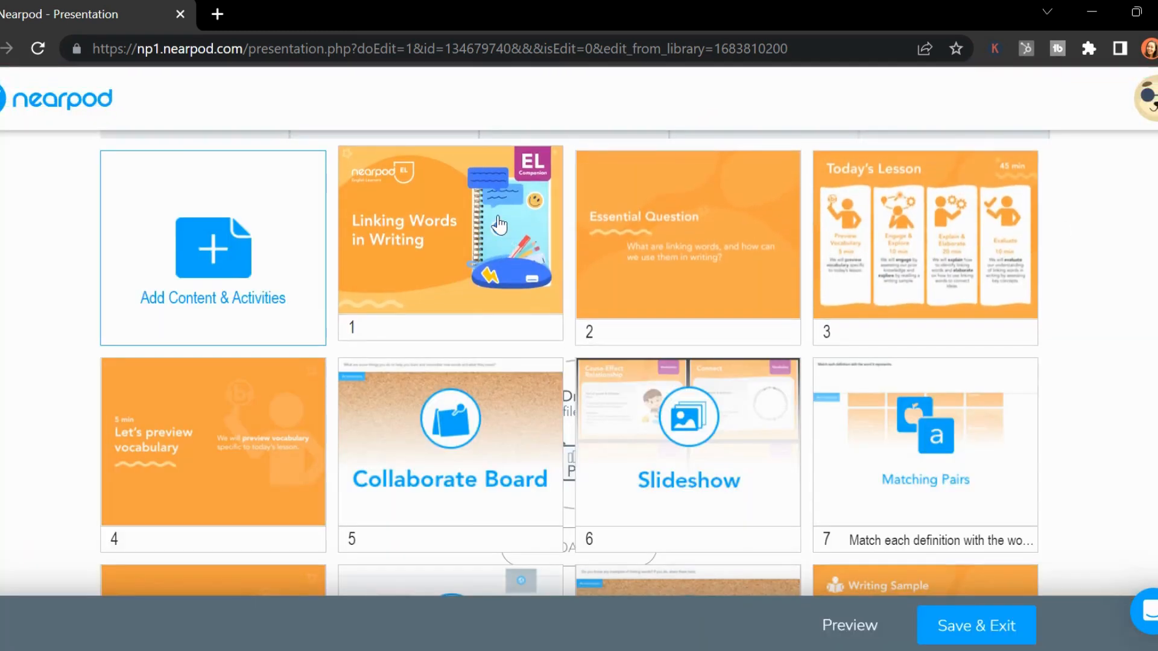
left_click(941, 227)
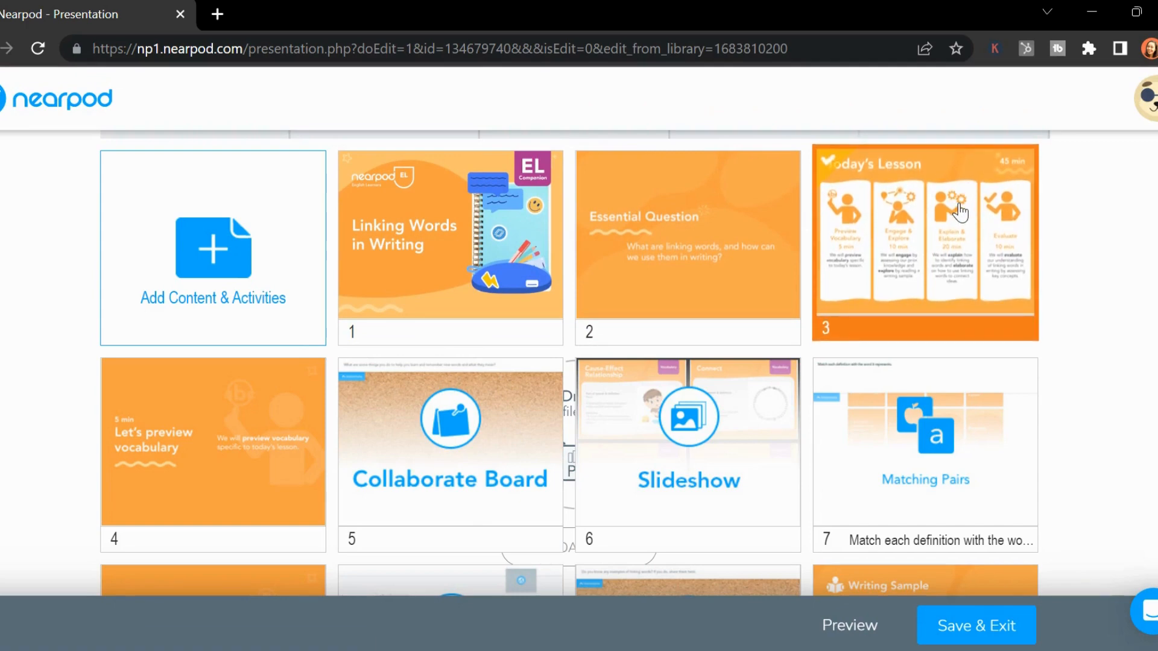
key("Delete")
left_click(688, 284)
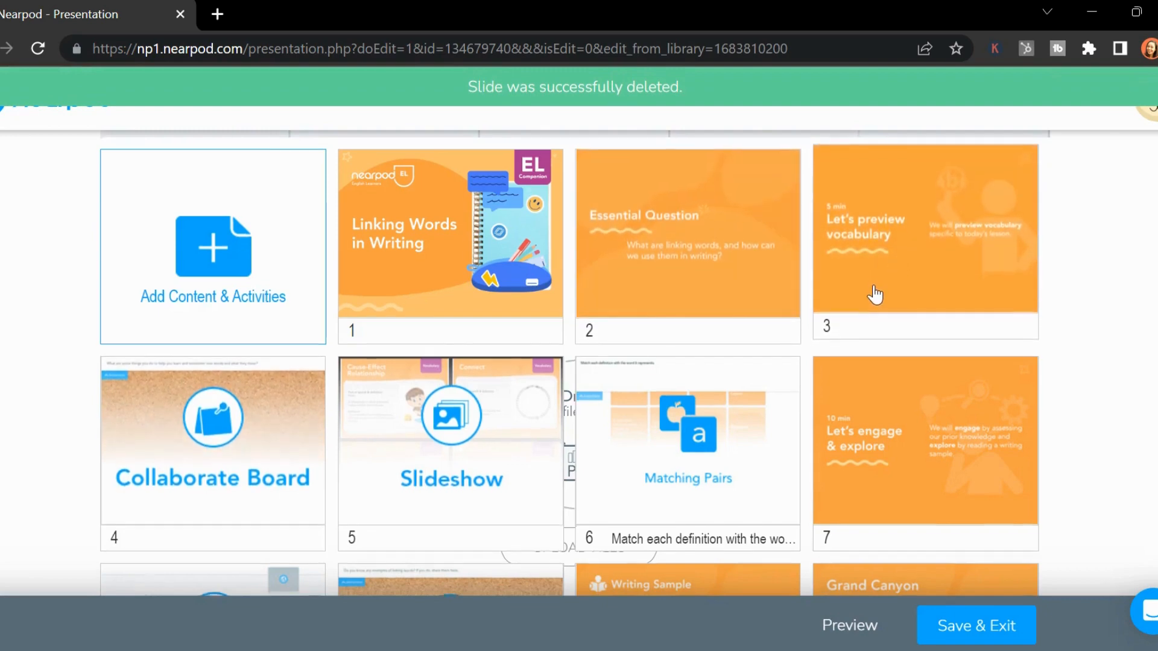
Open the Collaborate Board on slide 4, review its discussion question, and save it.
scroll(261, 305, "down", 2)
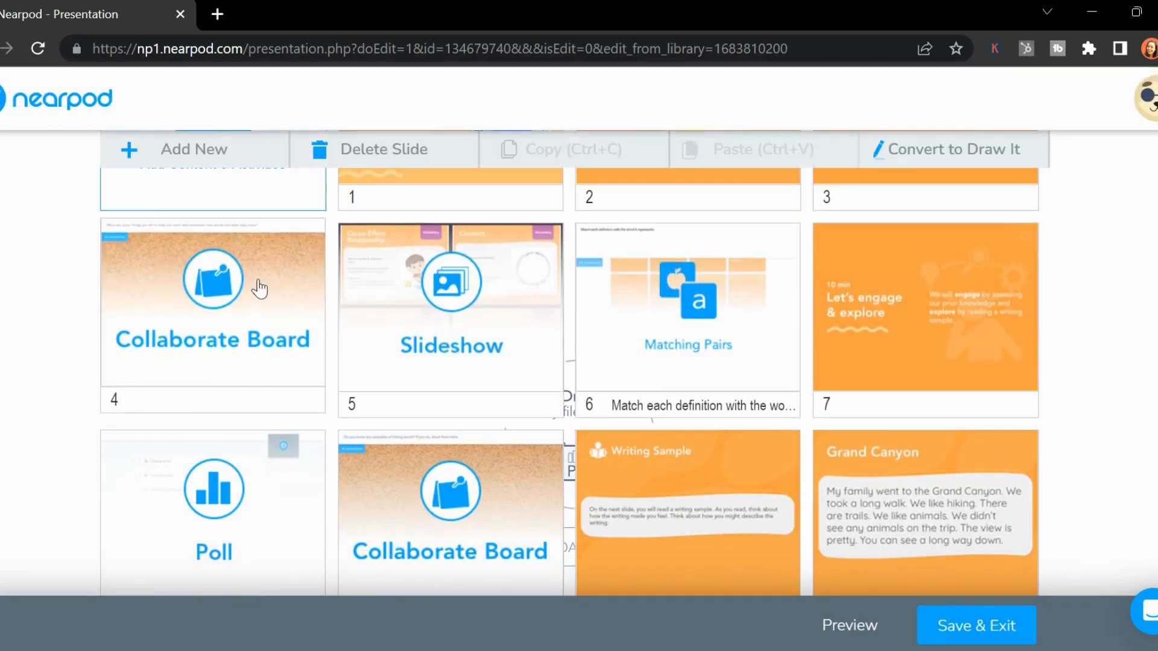
double_click(203, 283)
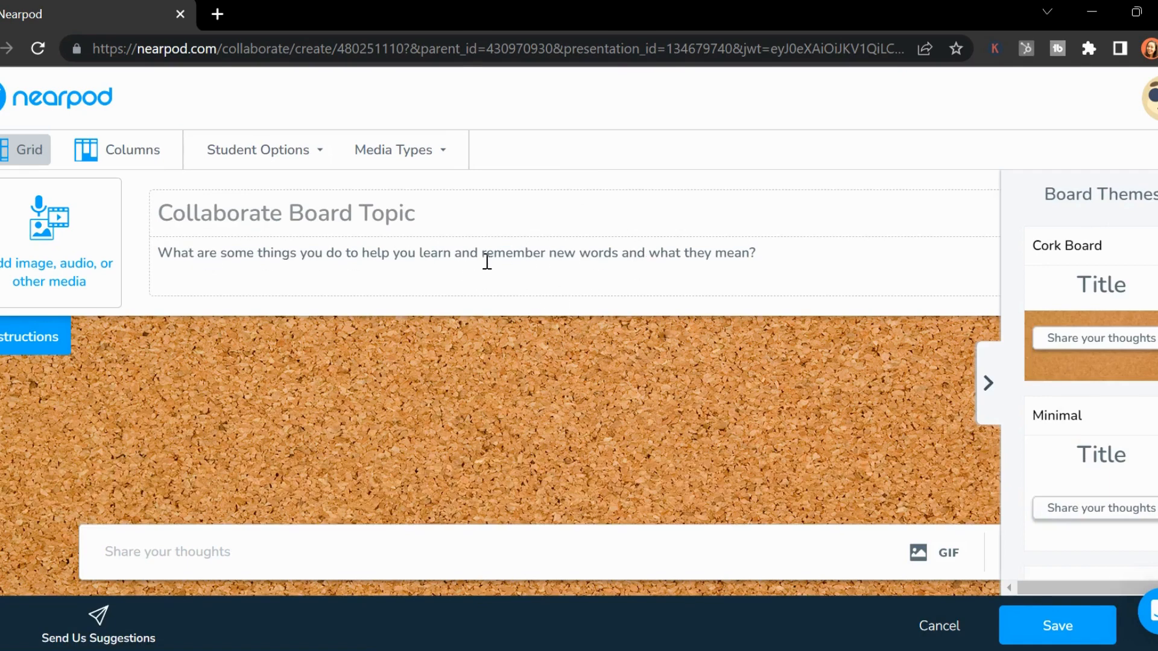
left_click(1080, 630)
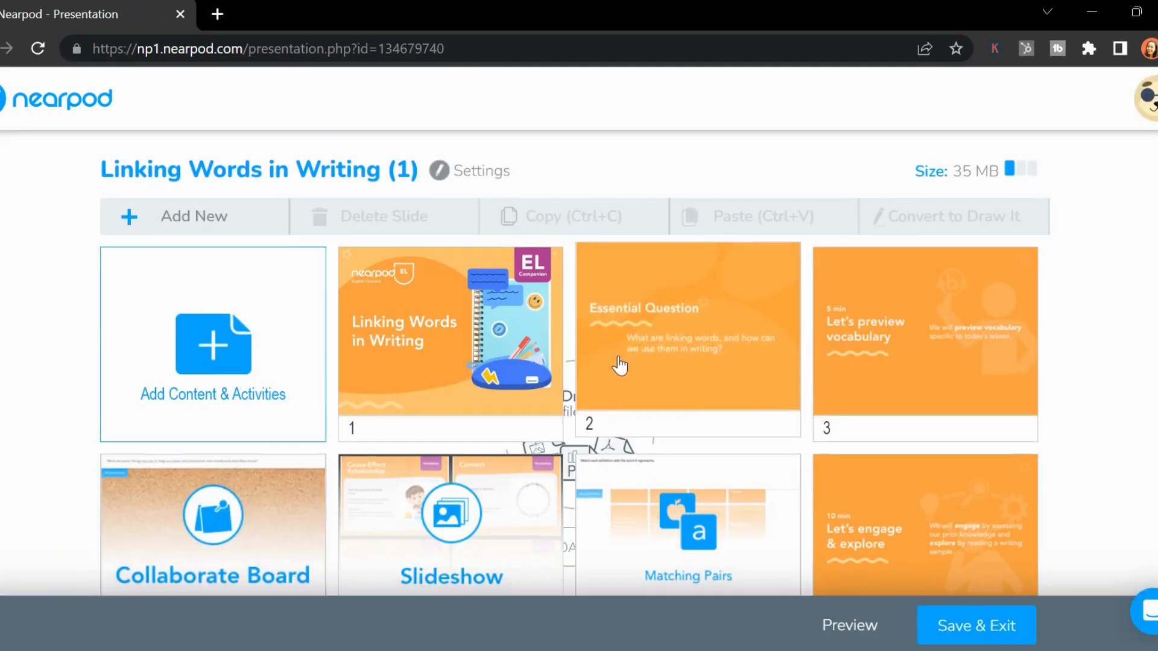
Open the slideshow on slide 5, look over its vocabulary slides, and close it.
scroll(603, 368, "down", 3)
left_click(462, 326)
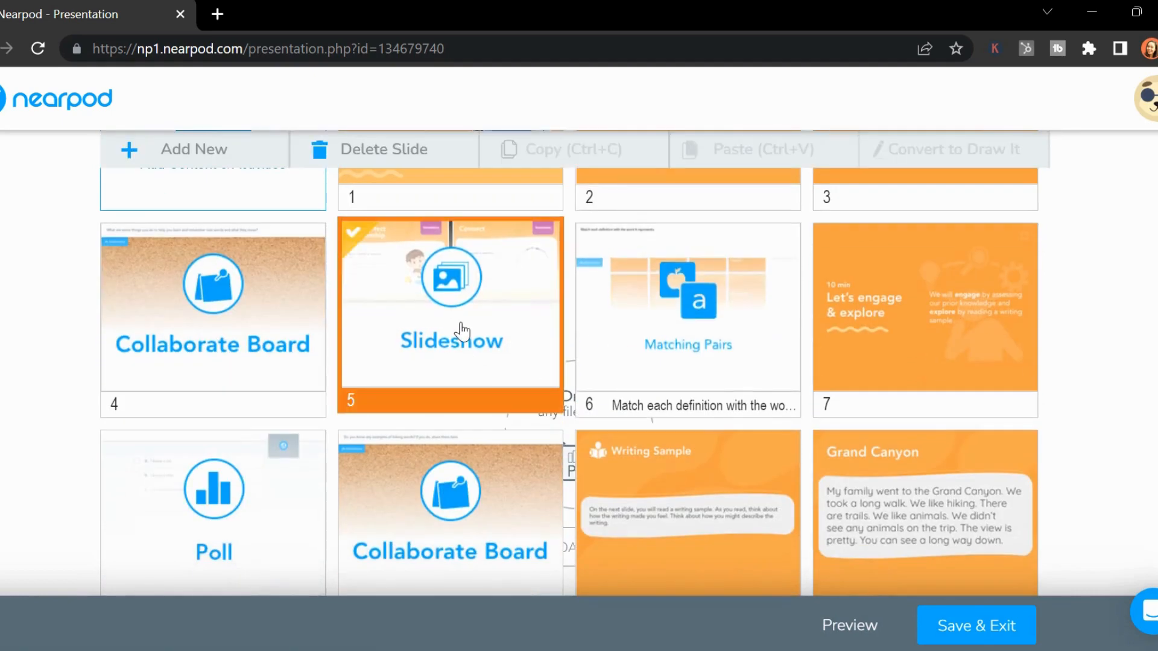
left_click(462, 327)
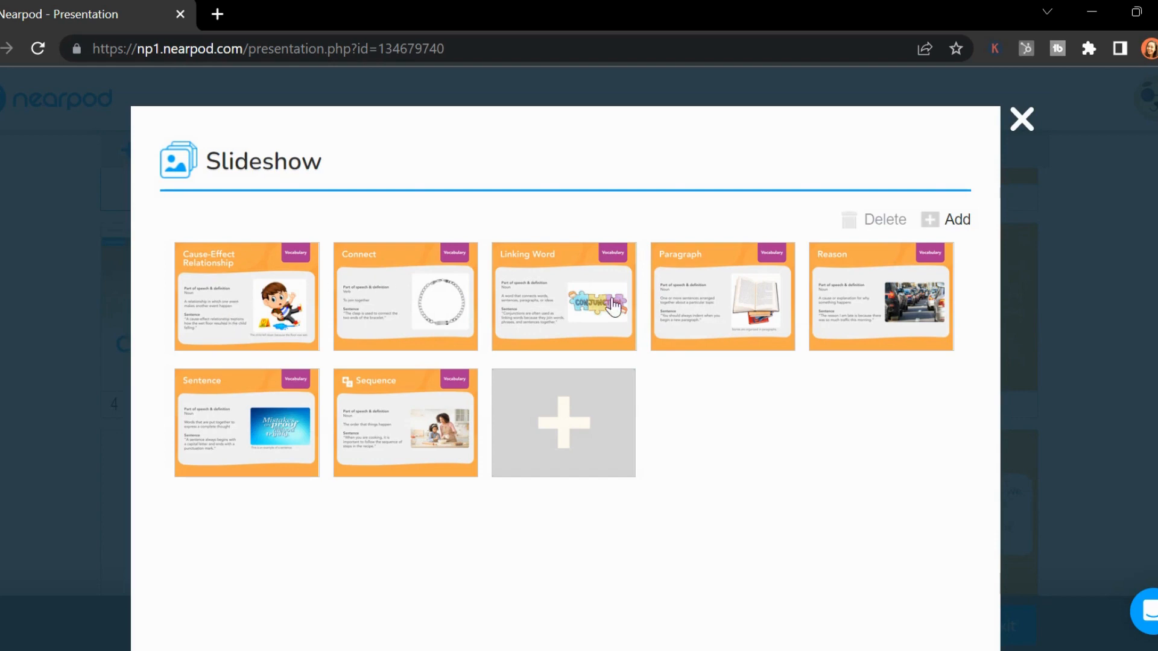
left_click(1029, 124)
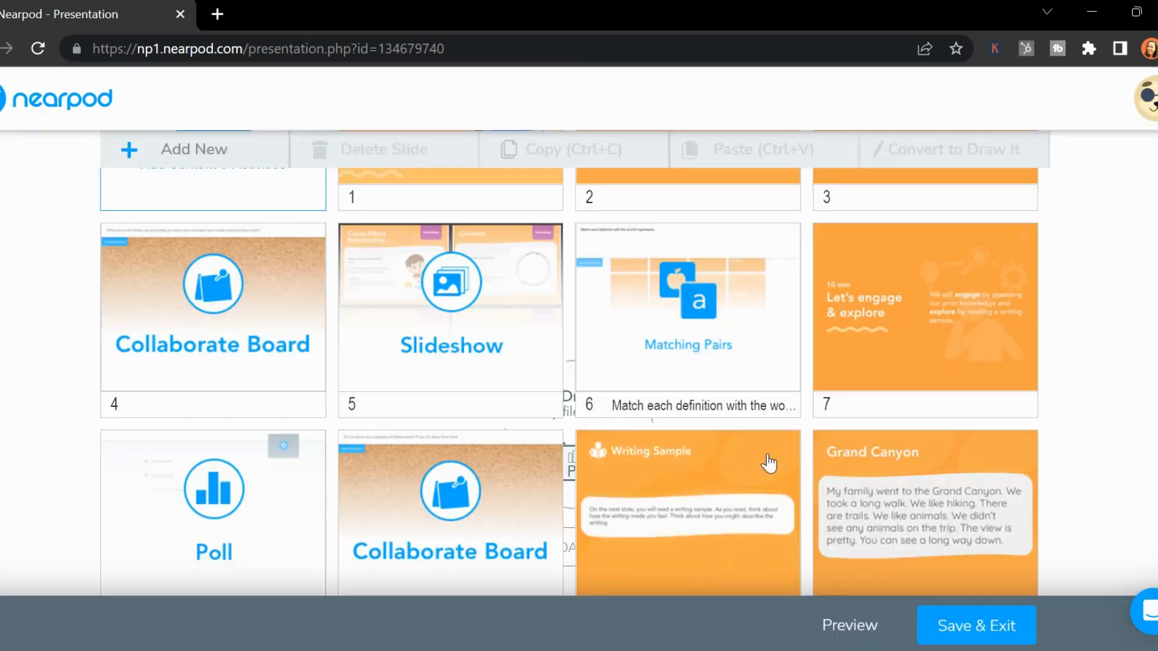
Open the Matching Pairs activity on slide 6, hide the activity library, review its word and definition pairs, and save it.
left_click(759, 344)
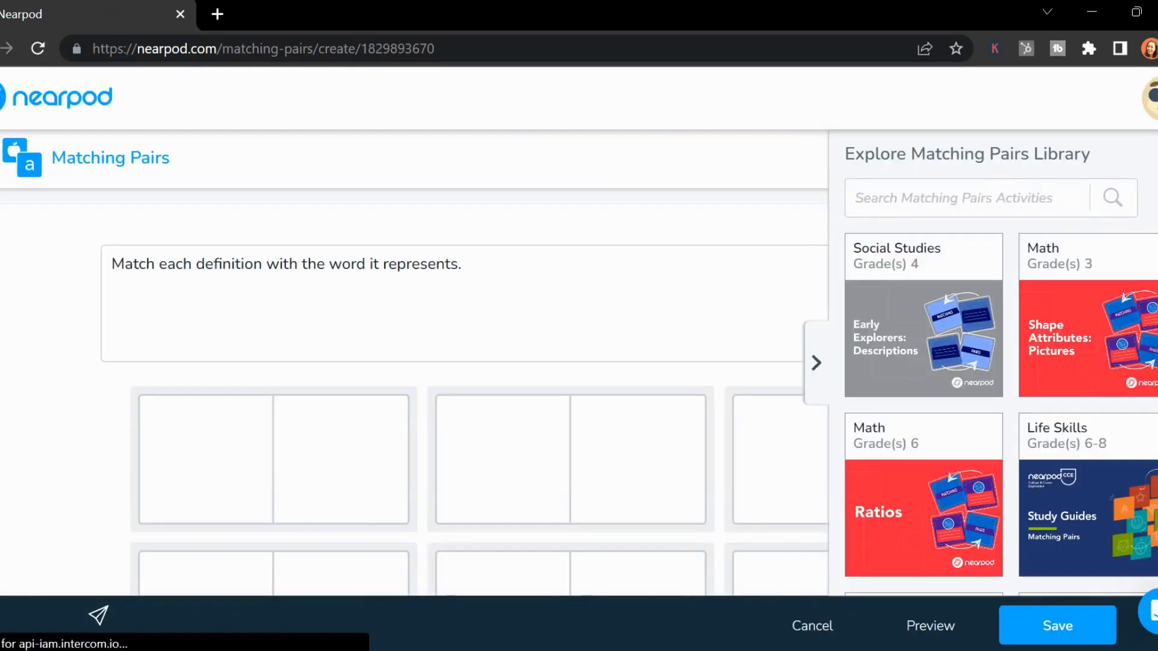
scroll(604, 289, "down", 5)
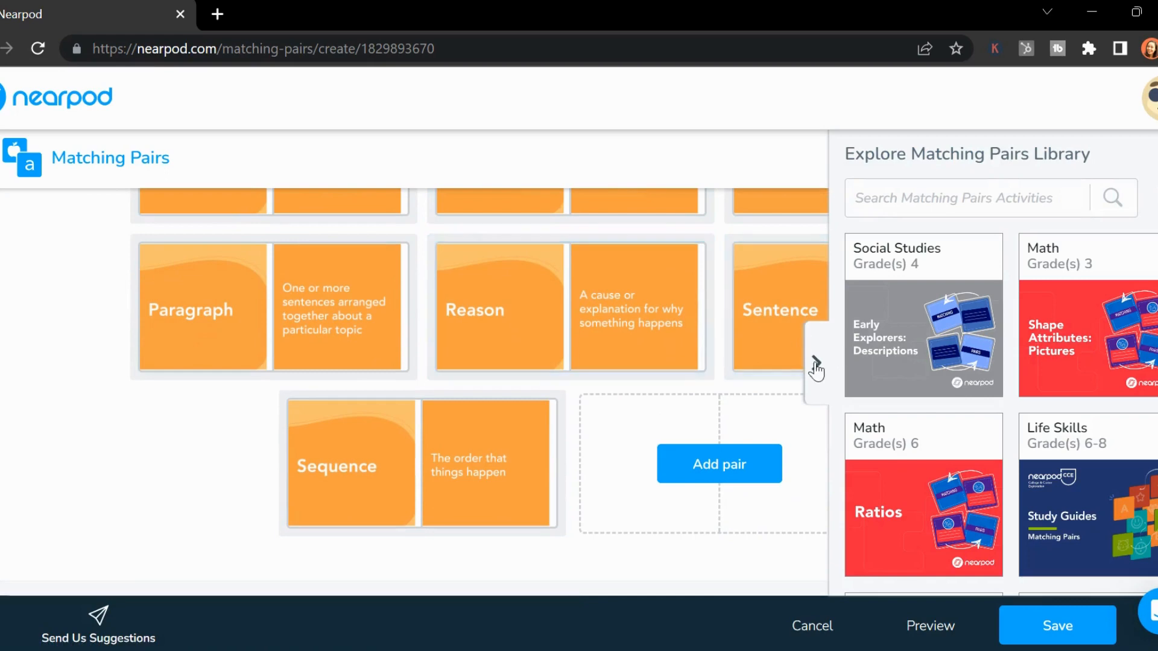
left_click(817, 364)
scroll(1042, 440, "up", 5)
scroll(1041, 428, "down", 5)
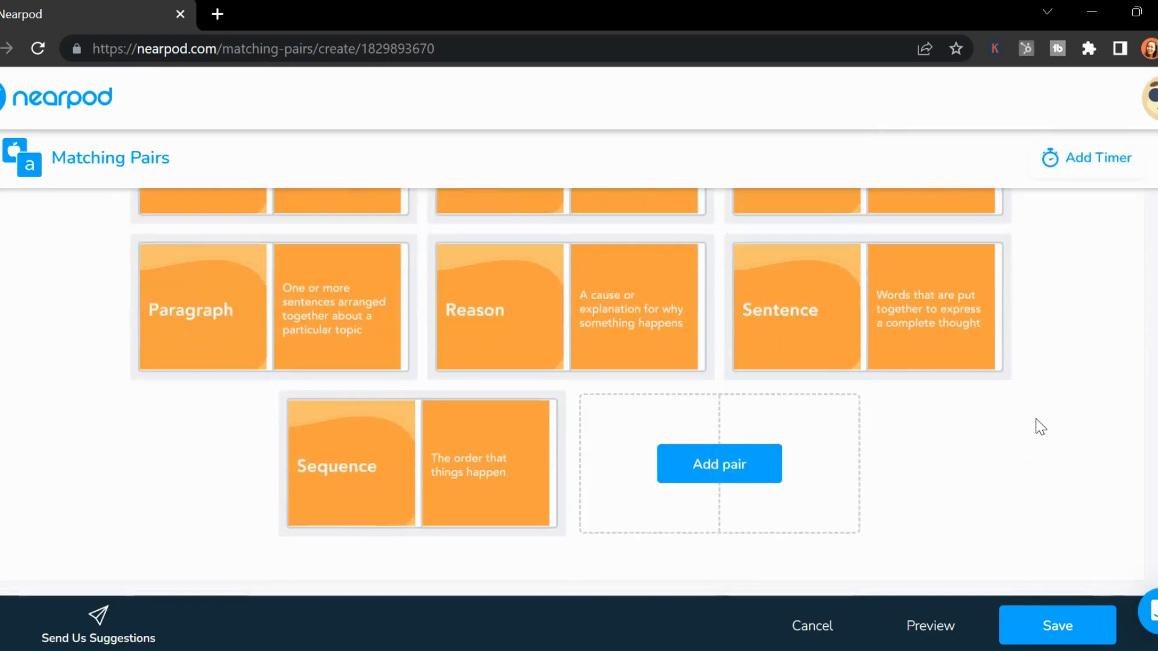
left_click(1074, 630)
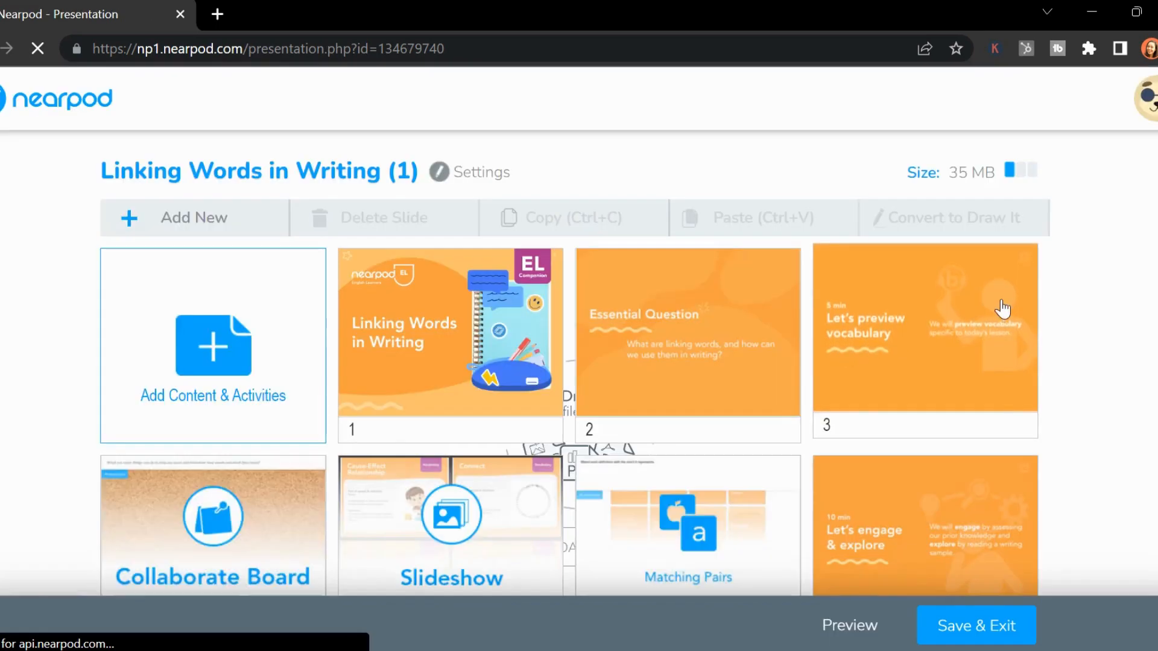
Open the poll on slide 8, review its question and answer options about linking words, and save it.
scroll(1068, 272, "down", 5)
scroll(983, 315, "down", 3)
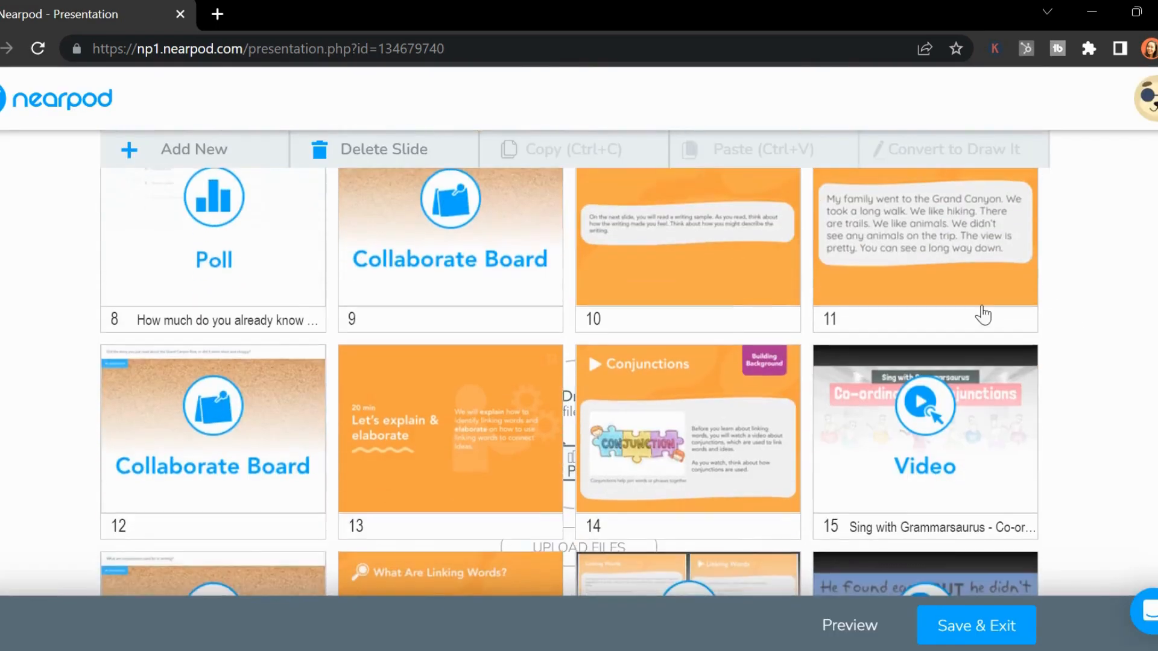
scroll(254, 302, "up", 2)
left_click(231, 335)
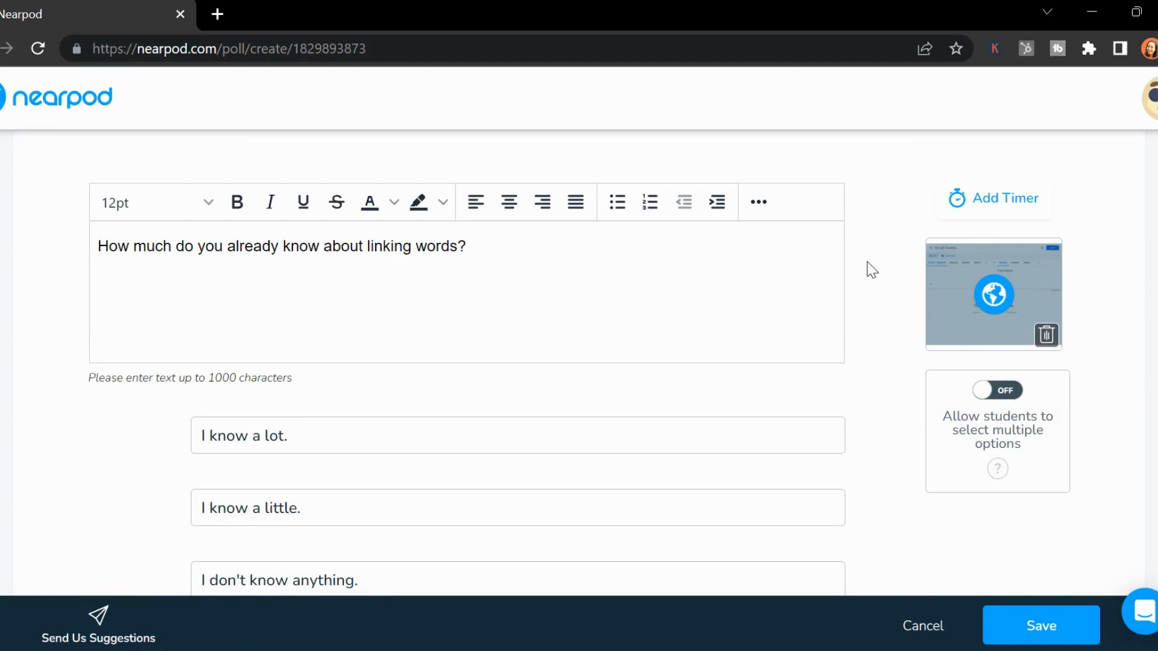
scroll(872, 270, "down", 2)
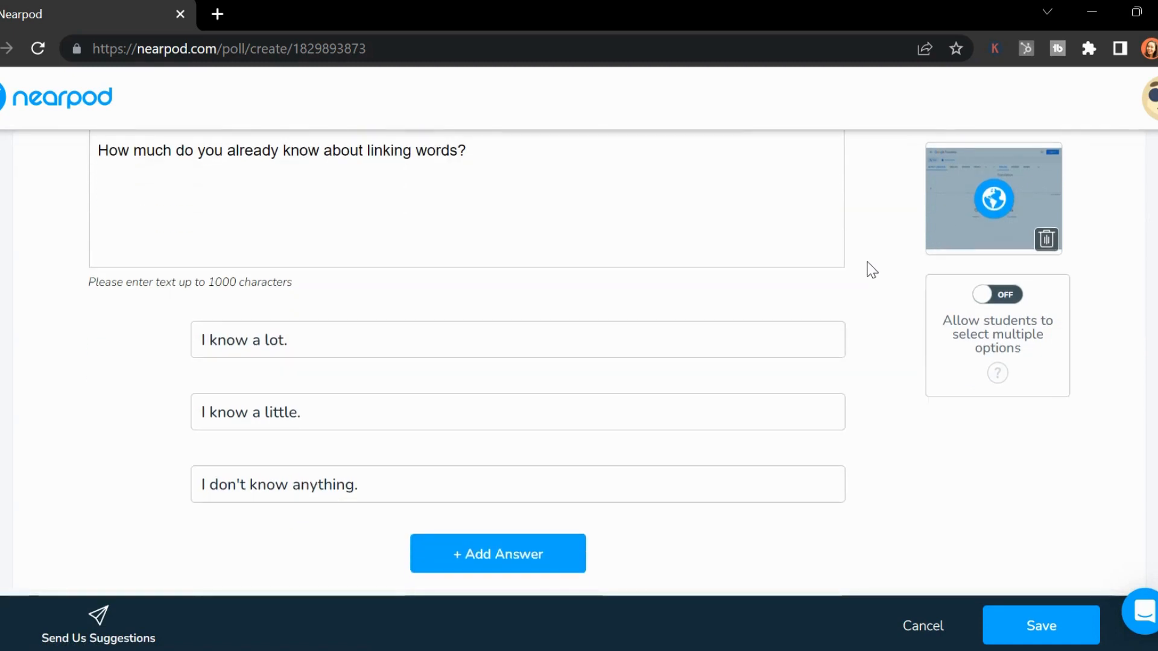
mouse_move(804, 329)
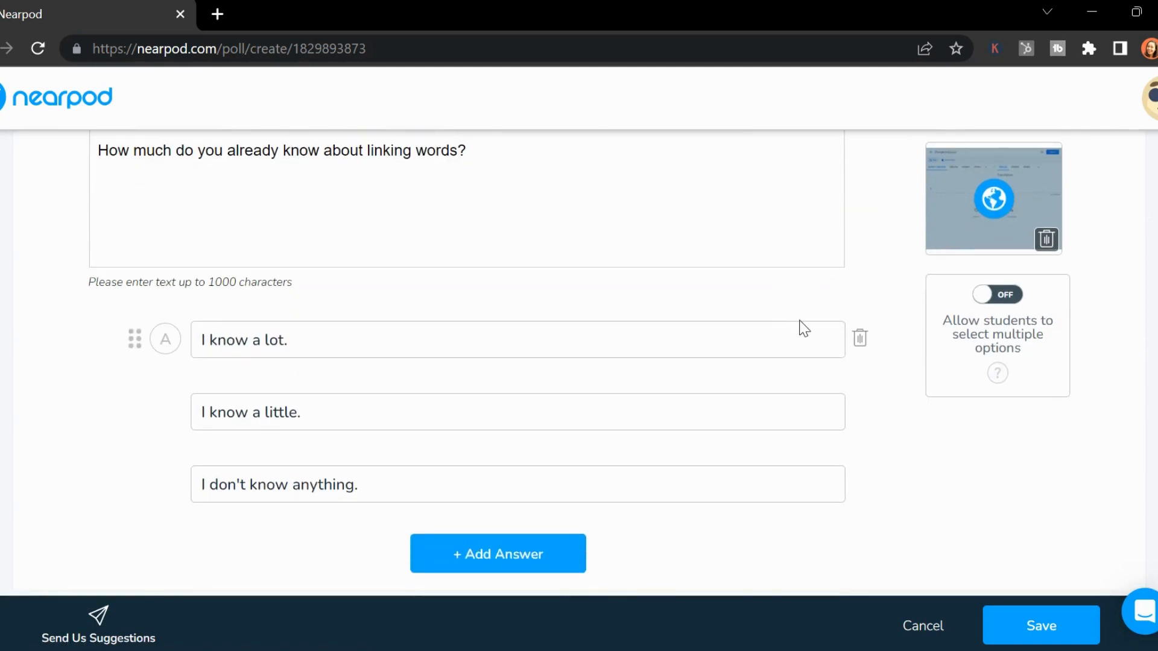
scroll(863, 319, "up", 2)
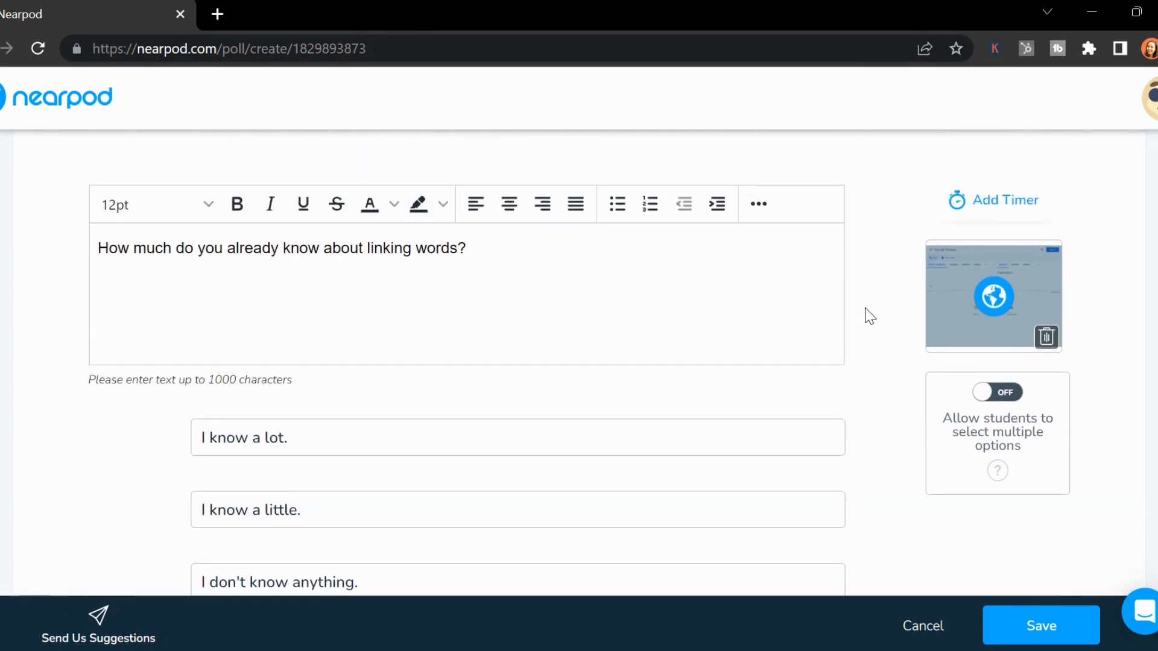
scroll(887, 311, "down", 2)
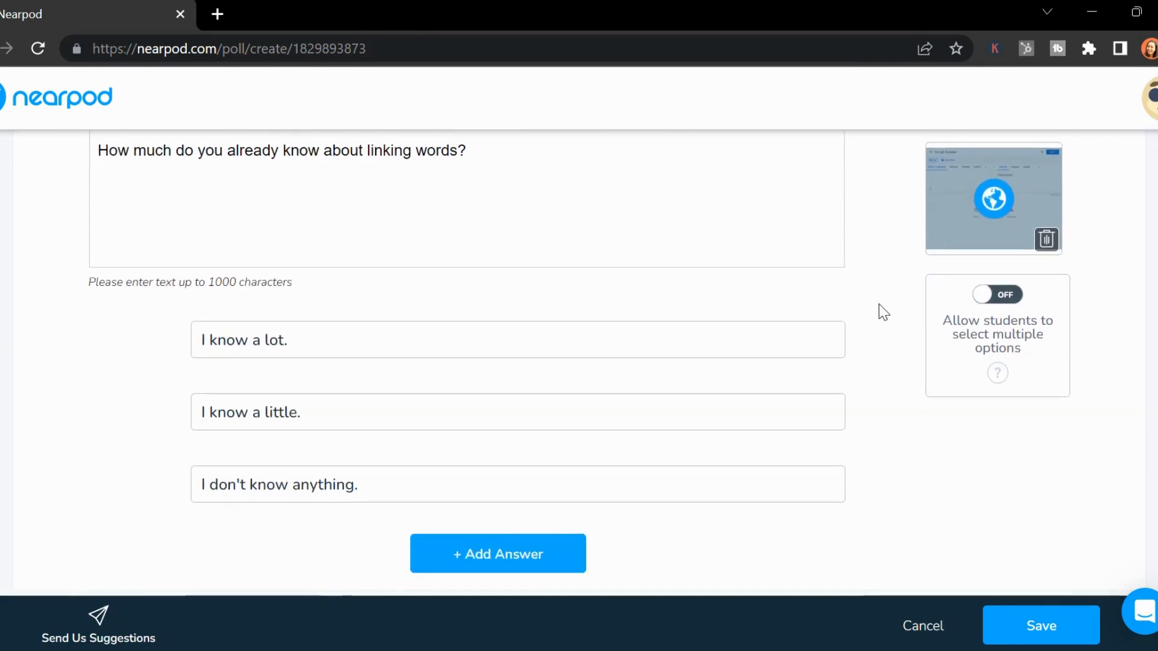
left_click(1019, 623)
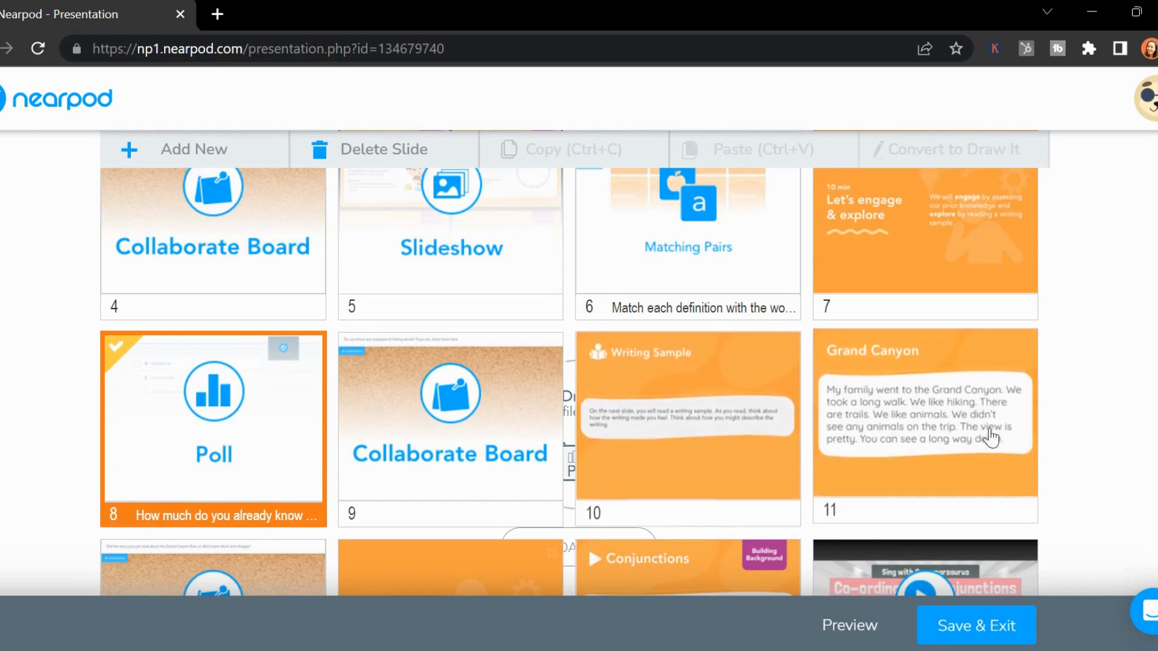
Open the "Grand Canyon" slide in the slide editor to check how it can be edited, and leave without saving.
left_click(971, 409)
double_click(971, 409)
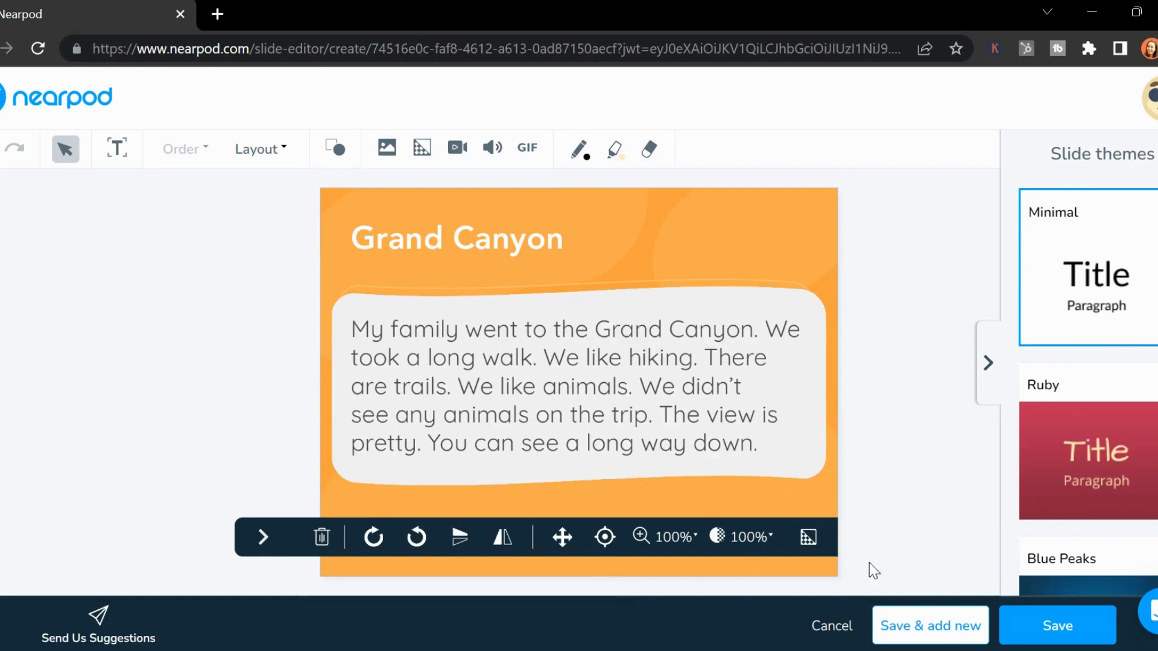
left_click(829, 627)
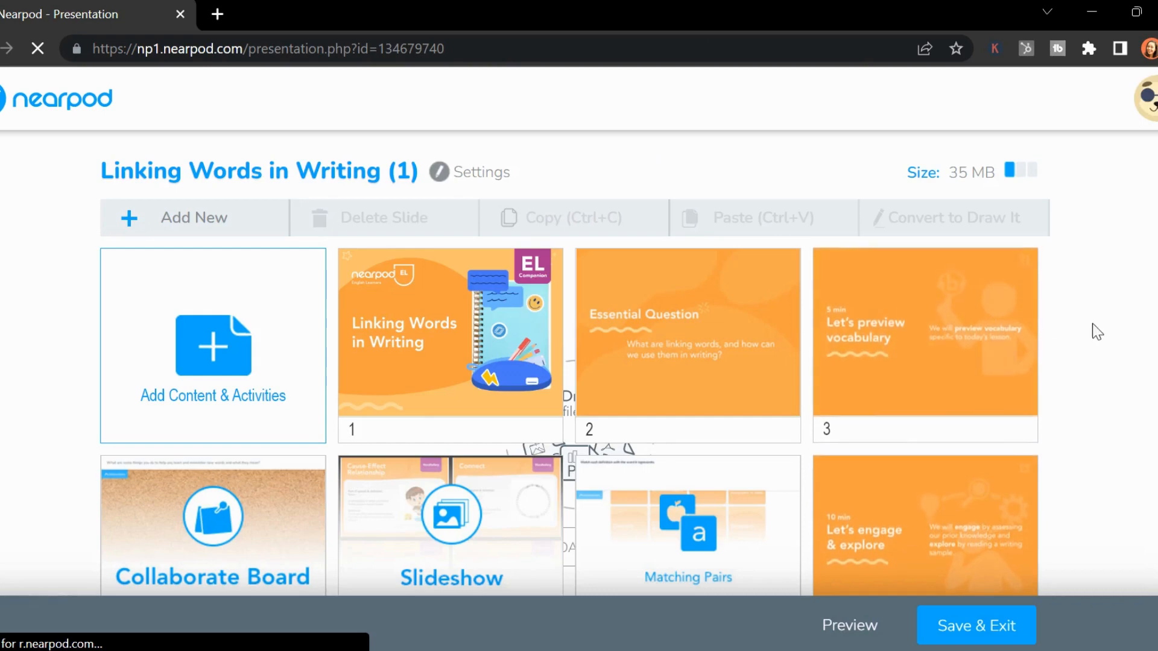
Look through the lesson's remaining slides, including its videos, slideshows, and Draw It activities.
scroll(1093, 338, "down", 5)
scroll(1085, 320, "down", 2)
scroll(1084, 292, "down", 4)
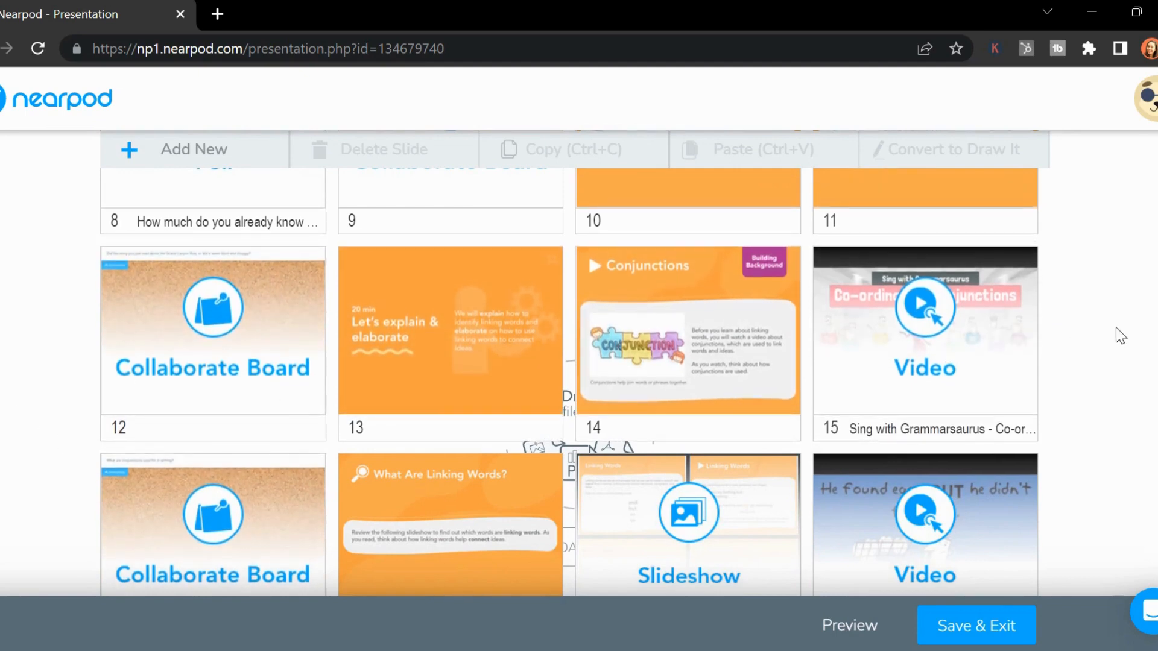
scroll(1115, 330, "down", 2)
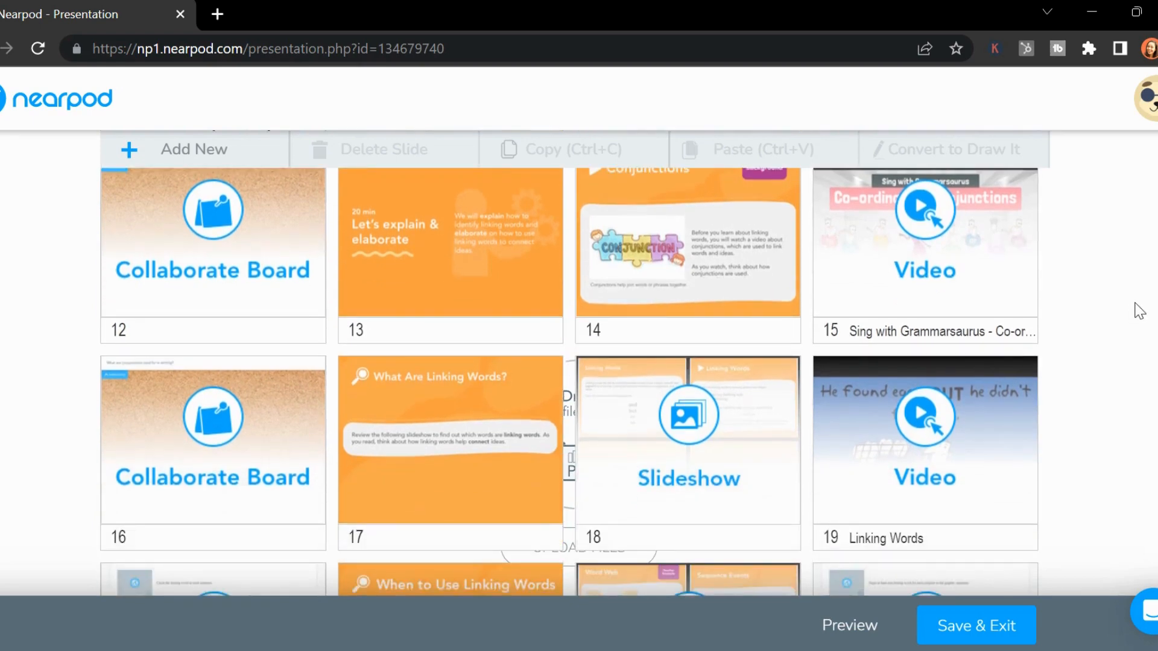
scroll(1140, 311, "down", 3)
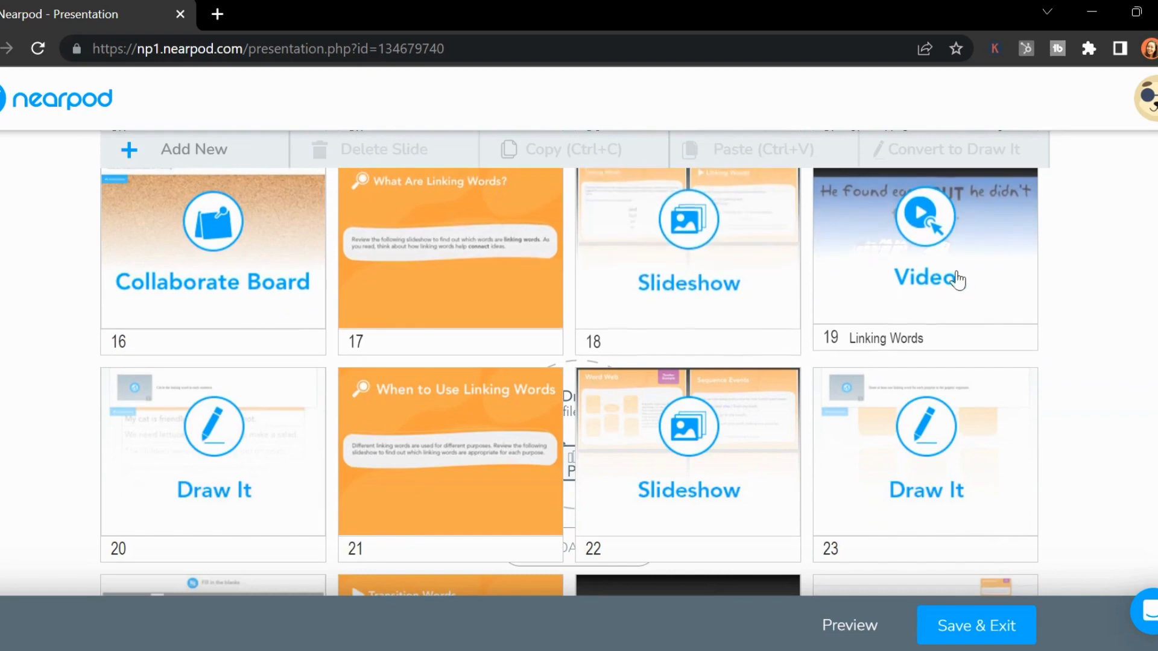
Open the Draw It activity on slide 20, try circling "but" in the first sentence, and leave without saving.
scroll(996, 329, "down", 1)
scroll(996, 329, "down", 3)
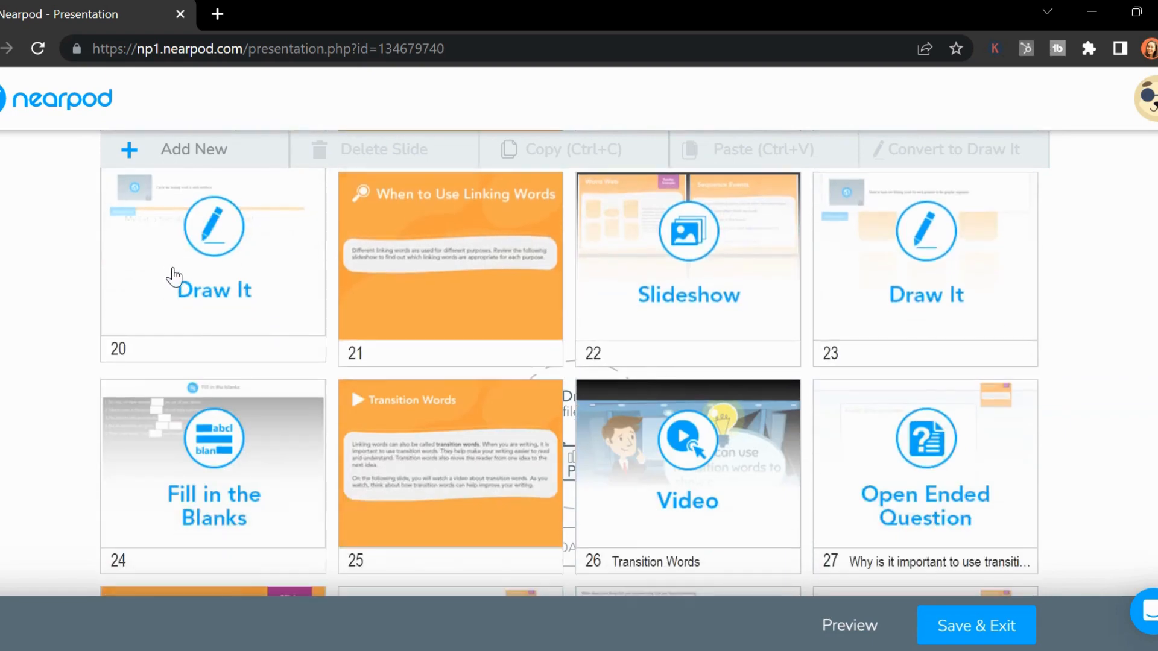
left_click(173, 269)
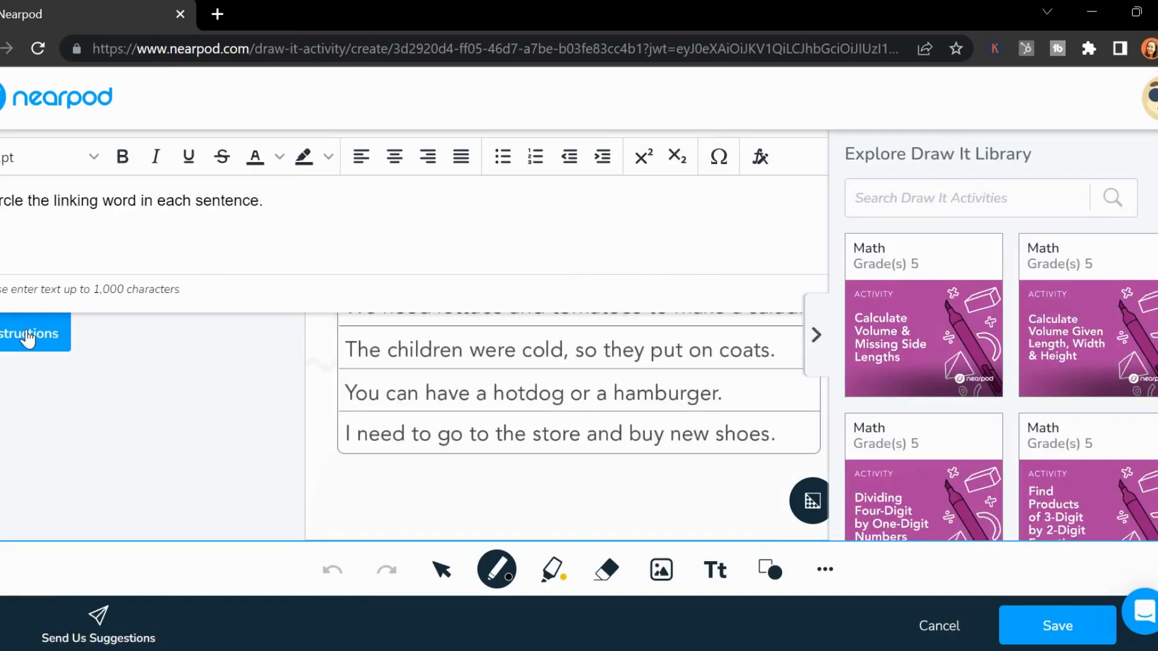
left_click(817, 335)
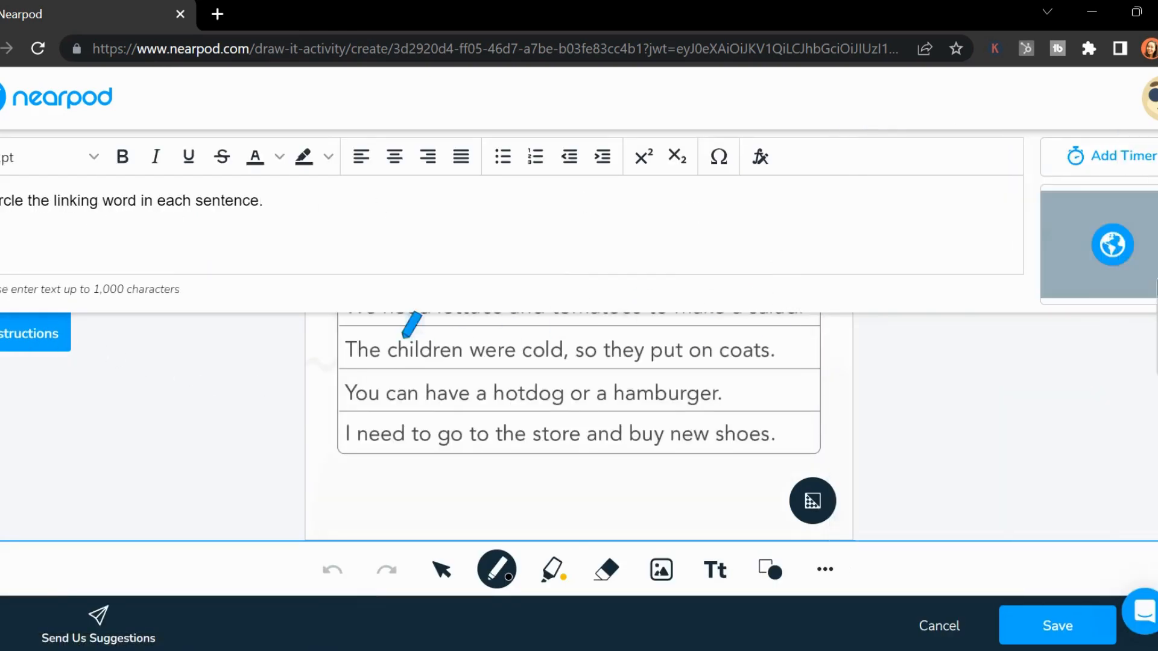
left_click(4, 347)
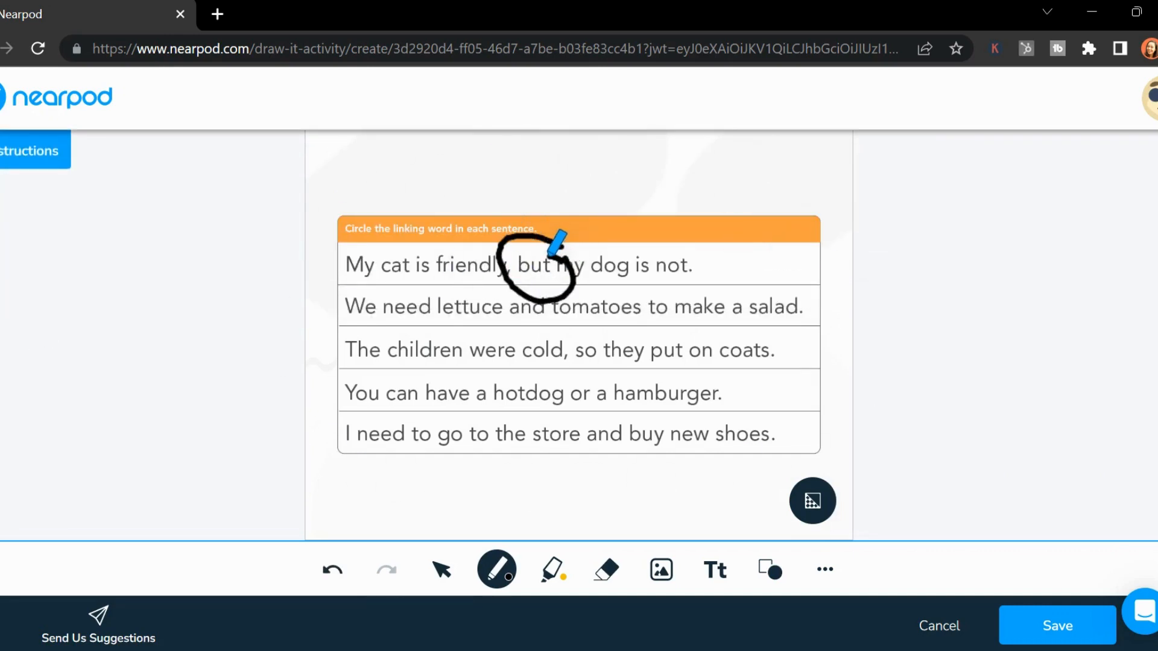
left_click(943, 627)
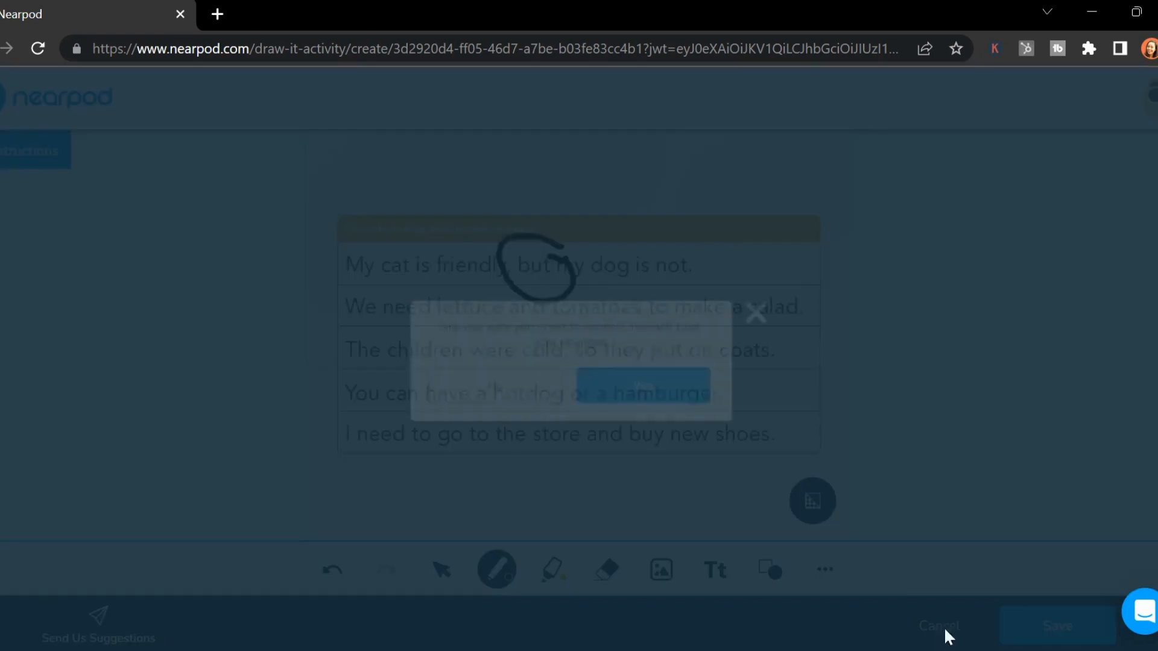
left_click(664, 389)
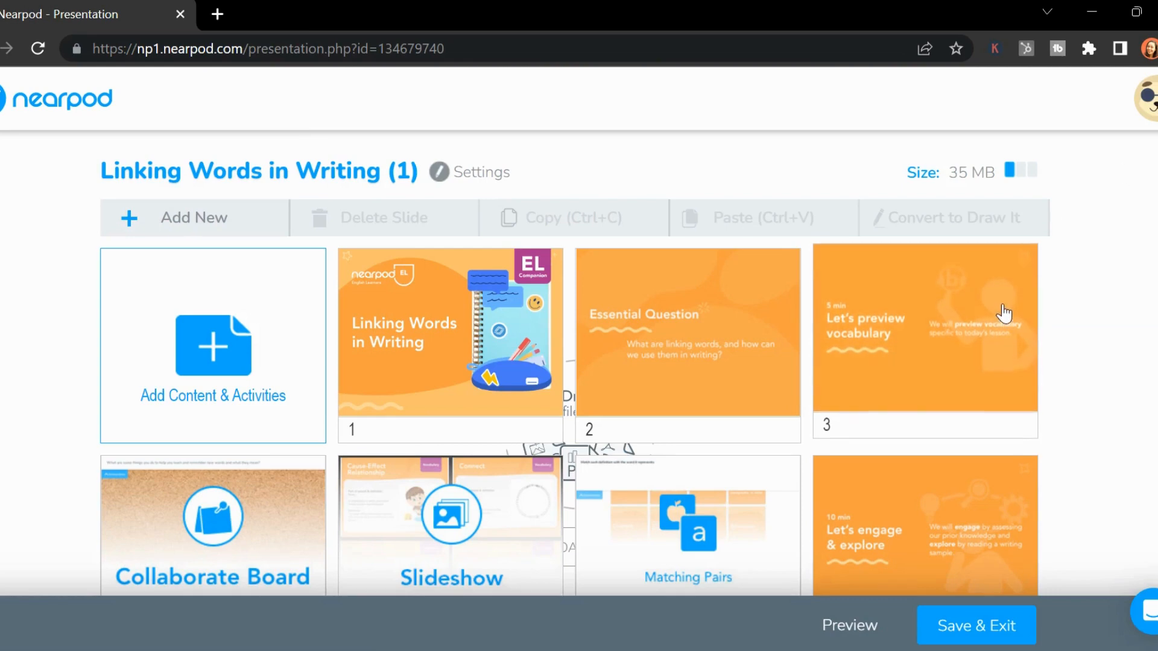
Delete the vocabulary "Extension" slide near the end of the lesson.
scroll(1099, 339, "down", 8)
scroll(1099, 339, "down", 7)
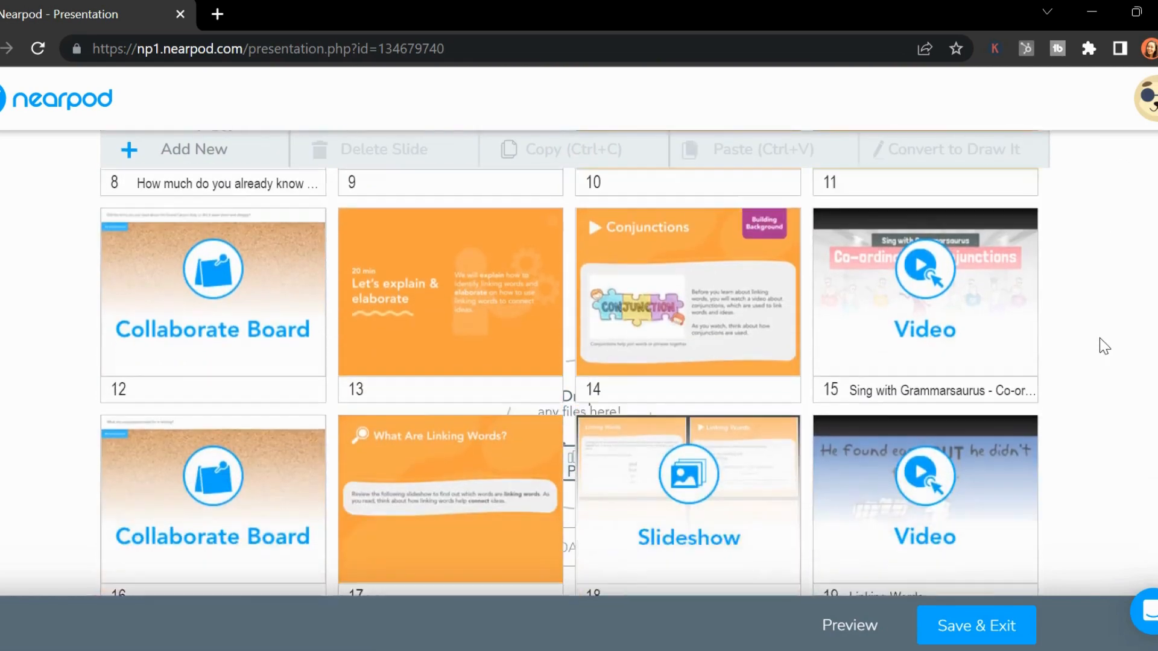
scroll(1107, 346, "down", 10)
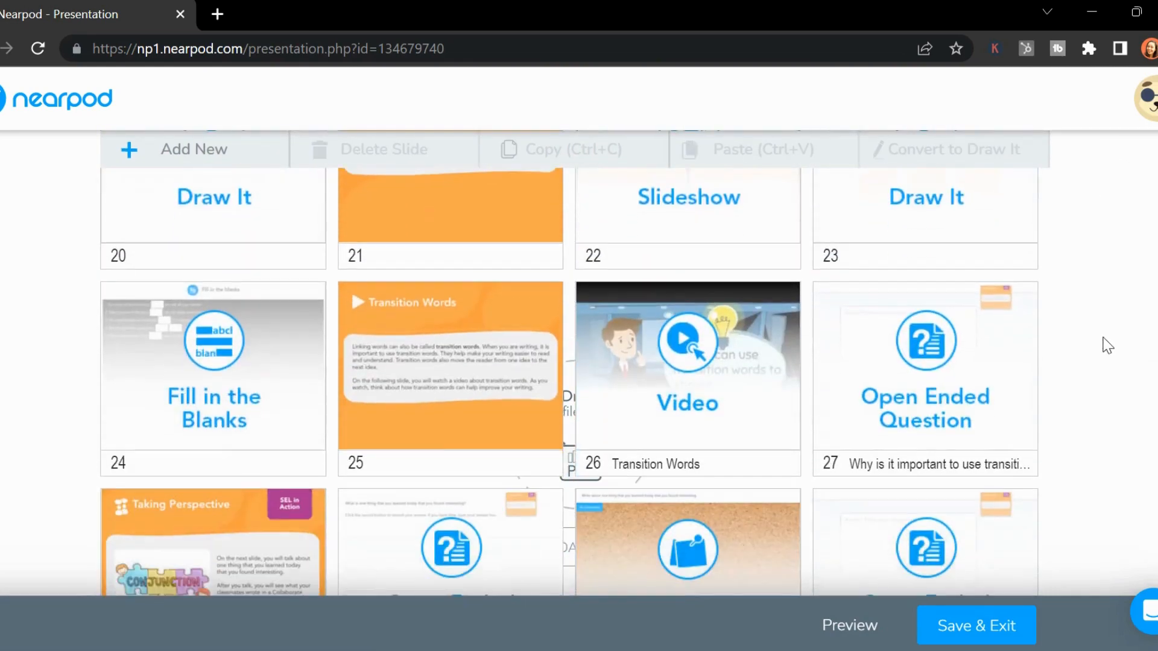
scroll(1108, 345, "down", 4)
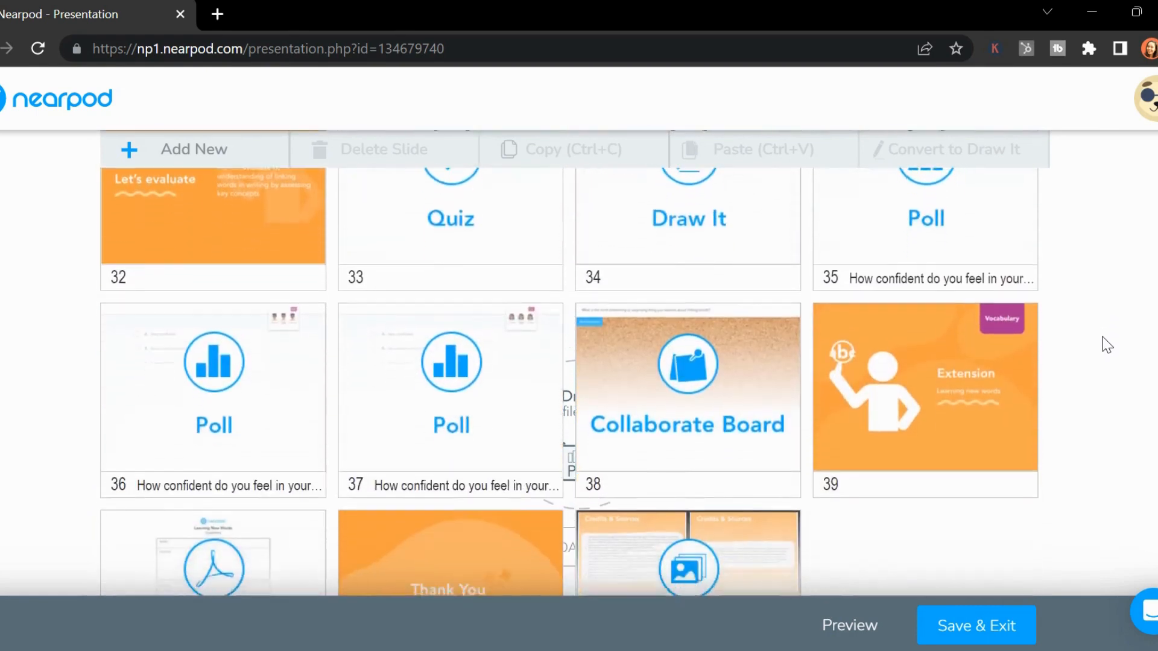
scroll(1099, 350, "up", 3)
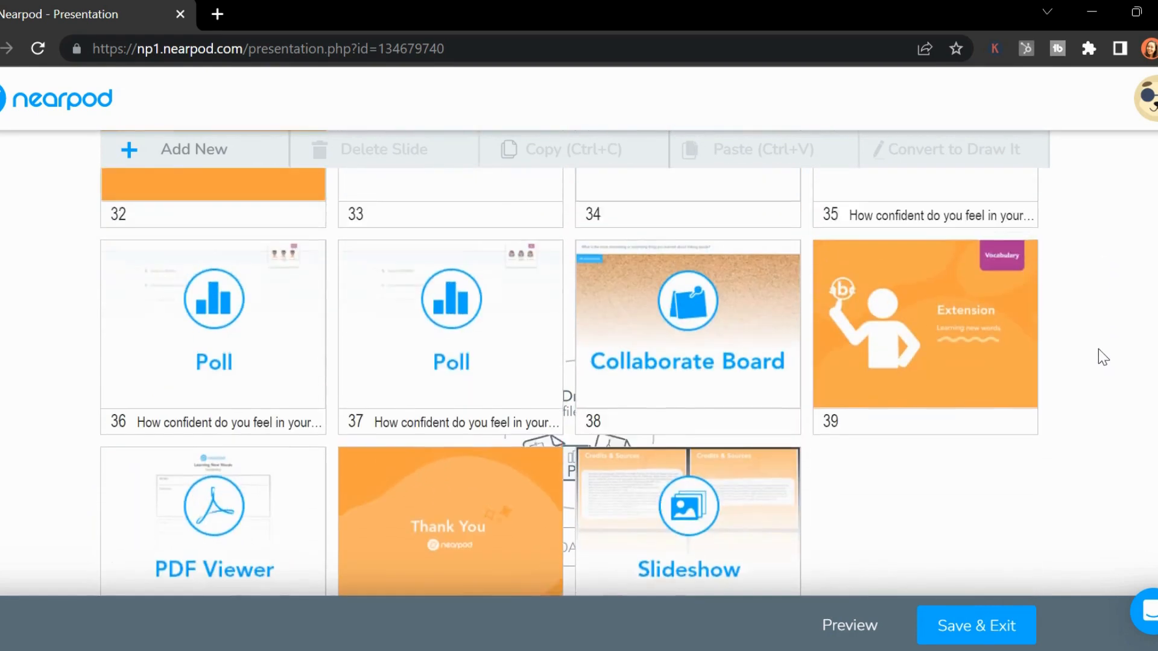
left_click(930, 415)
key("Delete")
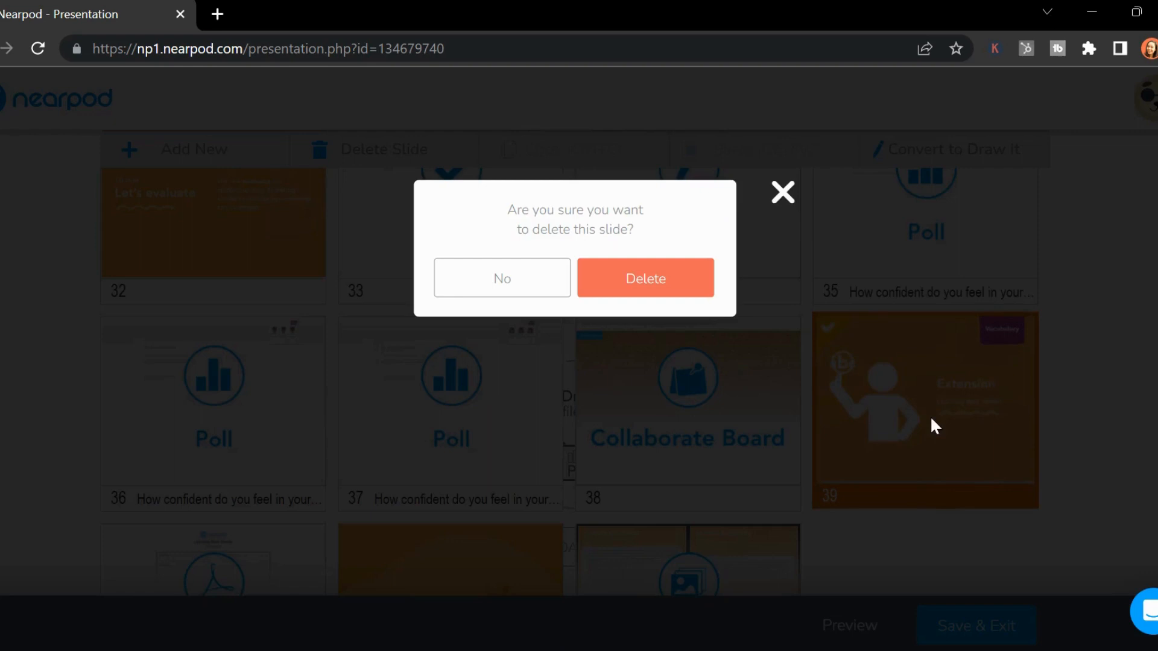
left_click(672, 279)
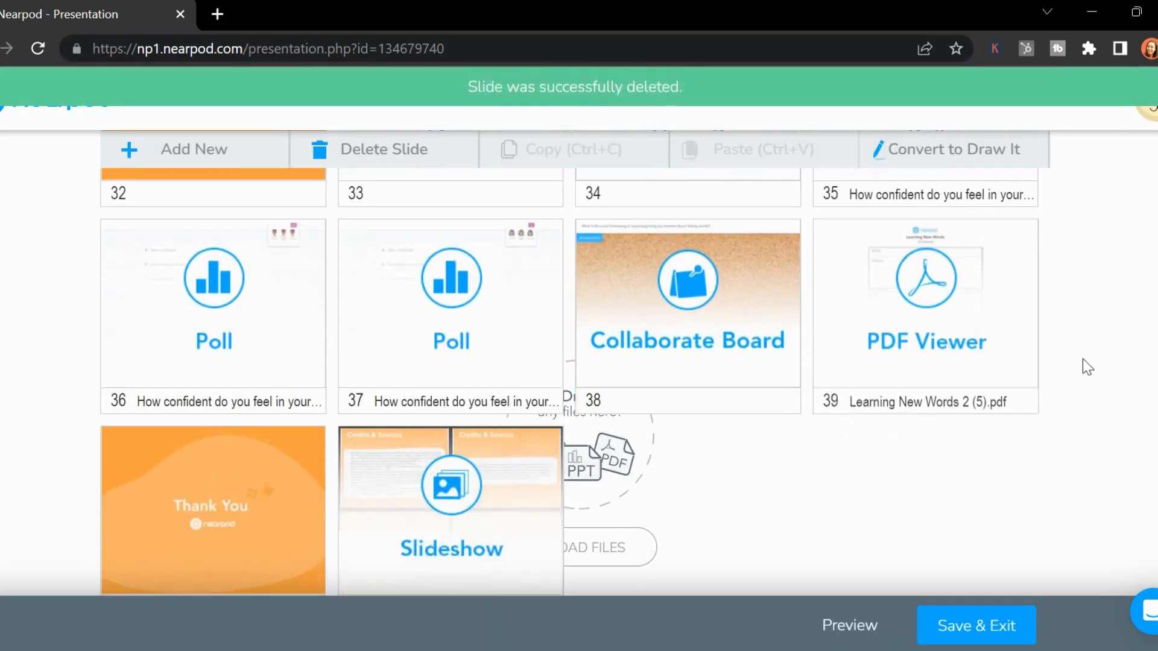
Delete the PDF Viewer slide "Learning New Words 2 (5).pdf", and save and exit the lesson.
left_click(959, 333)
key("Delete")
left_click(653, 274)
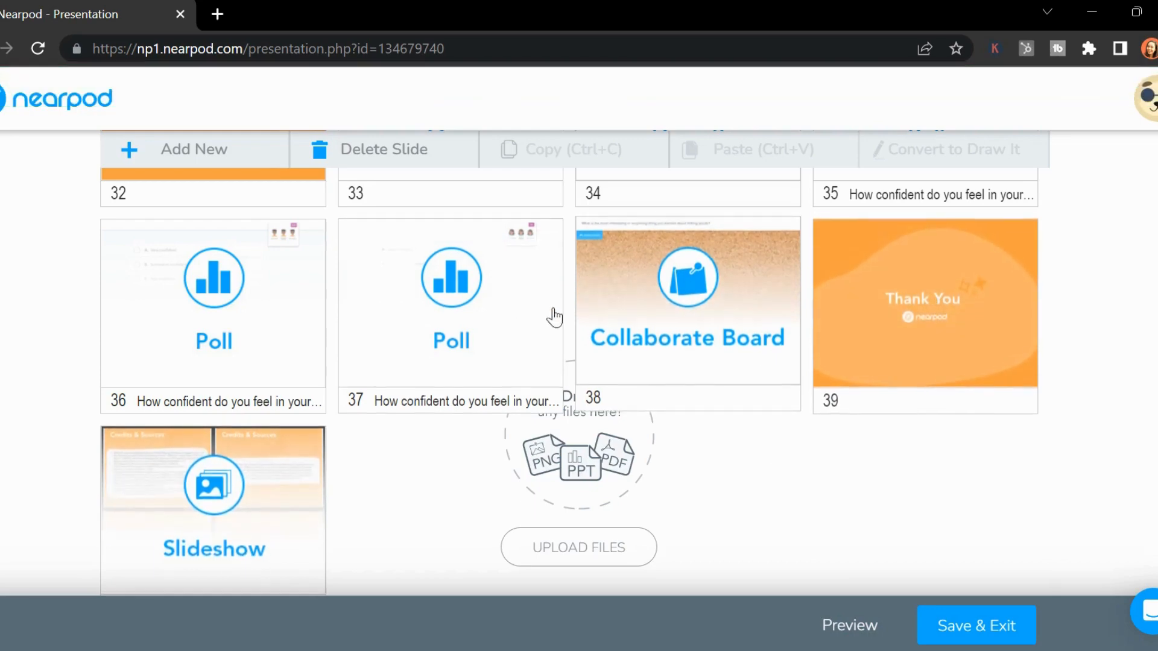
scroll(836, 394, "up", 3)
scroll(835, 394, "up", 4)
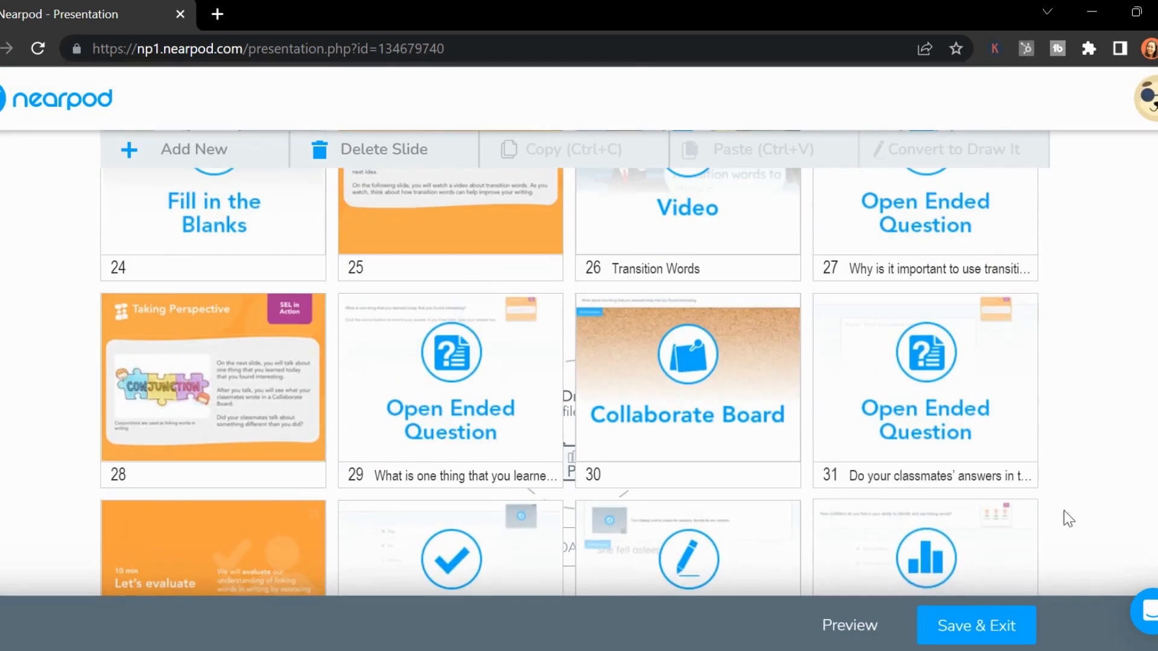
left_click(1015, 632)
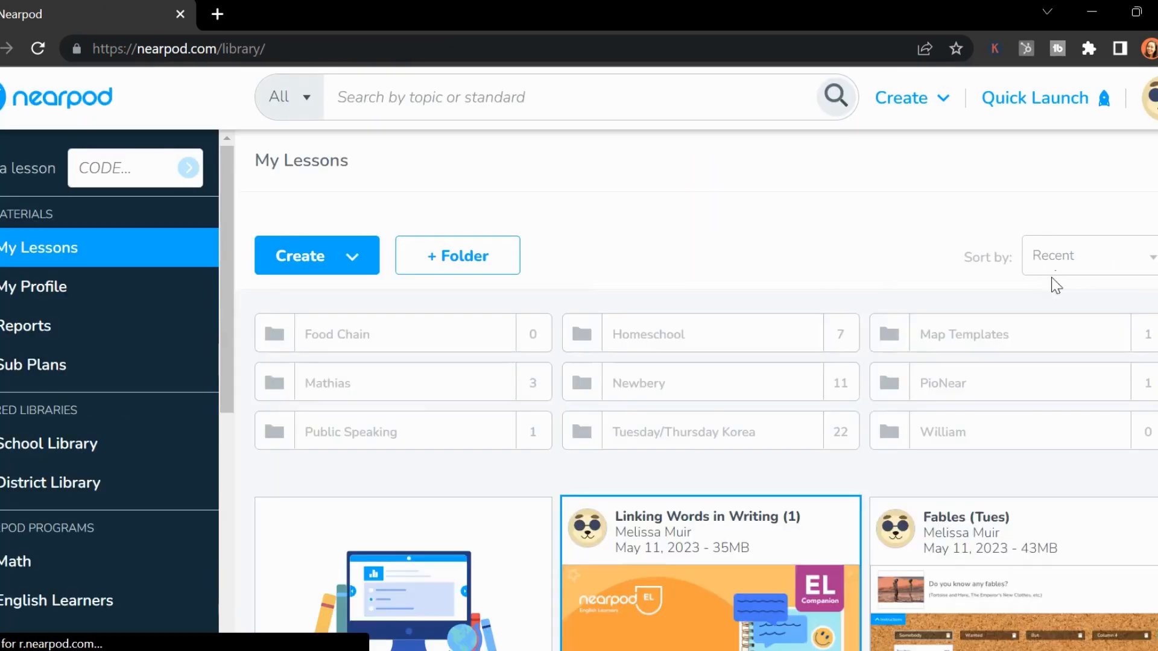
Move the customized "Linking Words in Writing" duplicate and the lesson "Fables (Tues)" into the folder "Tuesday/Thursday Korea".
scroll(1052, 295, "down", 5)
scroll(1058, 477, "down", 3)
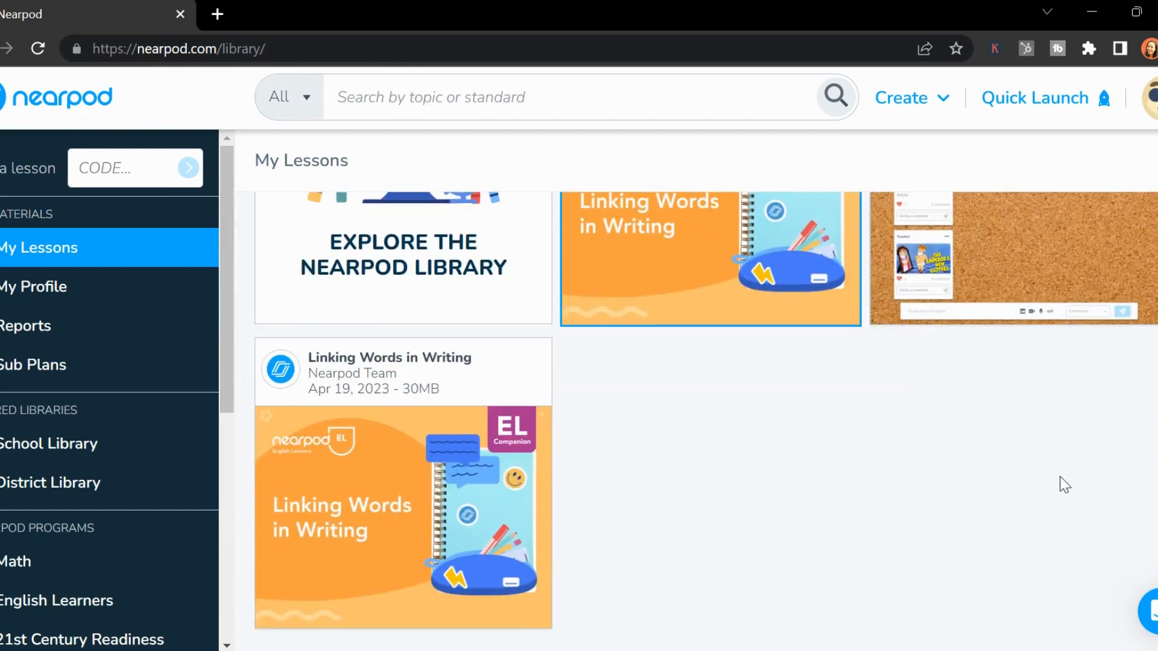
scroll(1060, 481, "up", 6)
left_click_drag(678, 450, 664, 343)
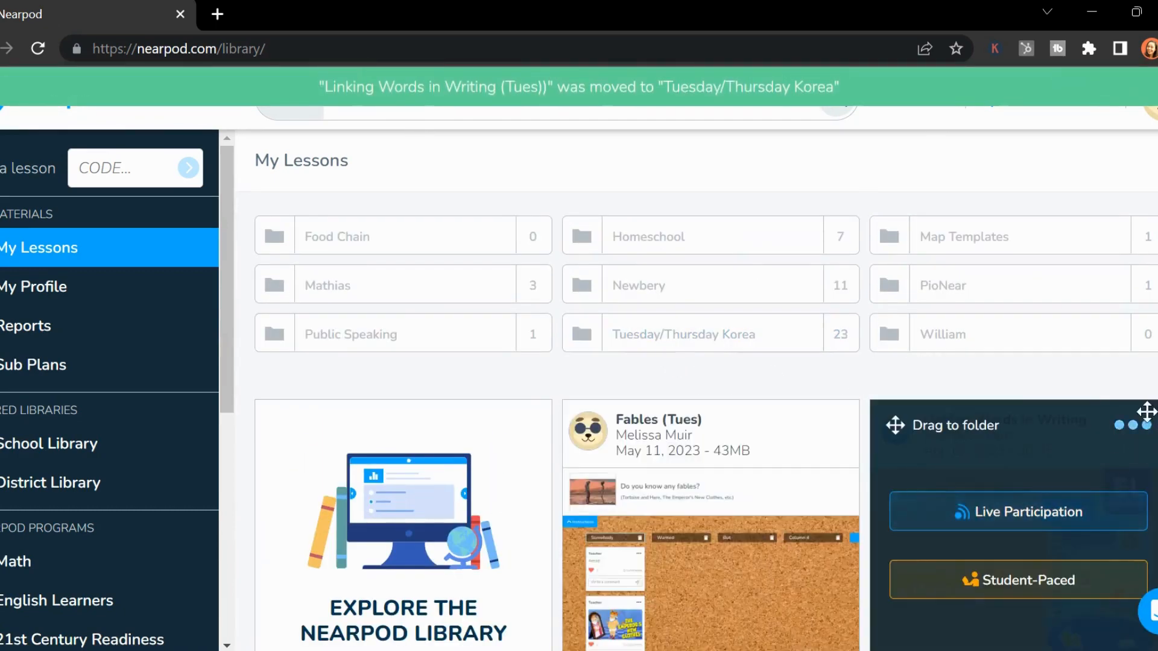
left_click_drag(697, 434, 677, 336)
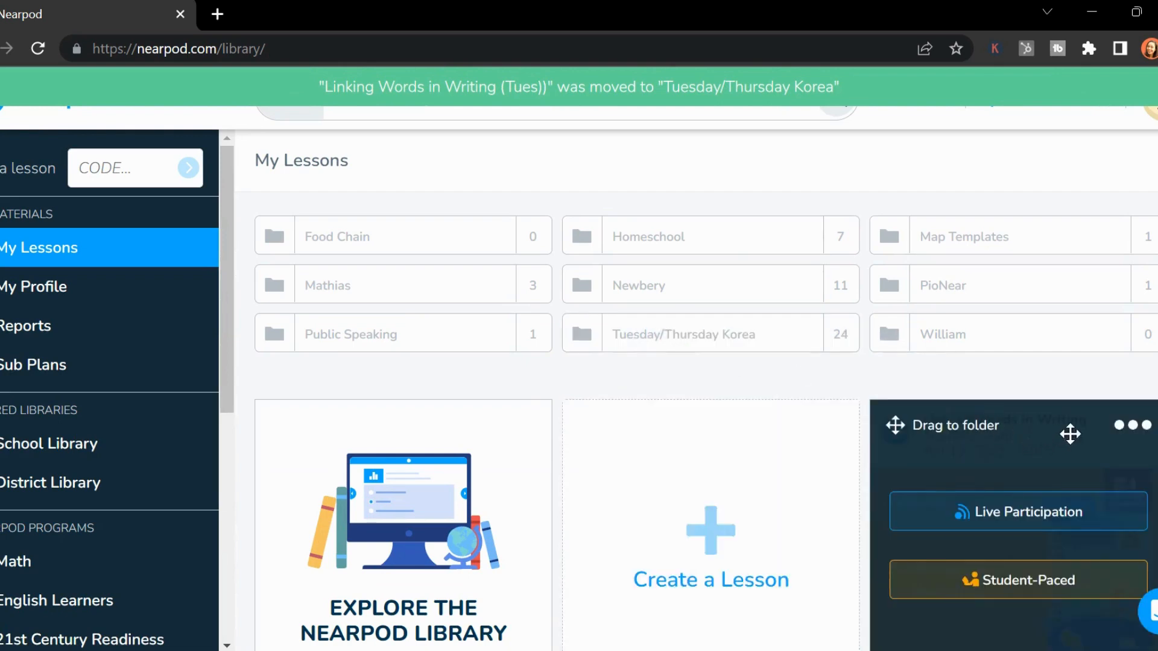
Delete the original Nearpod Team lesson "Linking Words in Writing" from My Lessons.
left_click(1128, 430)
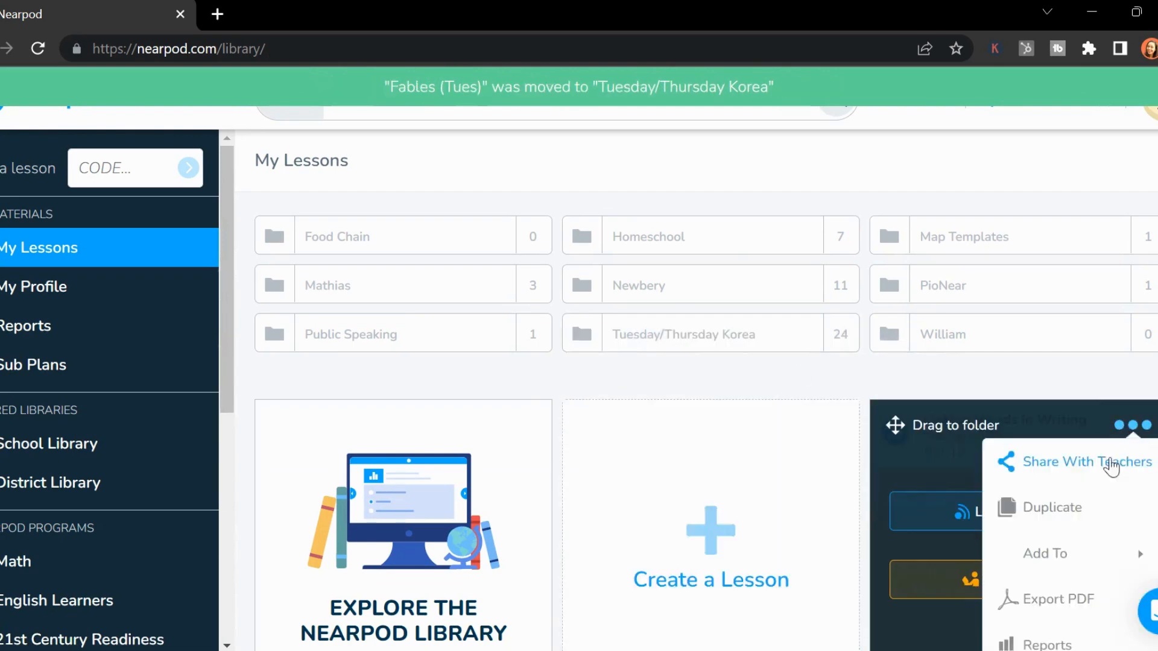
scroll(1105, 529, "down", 1)
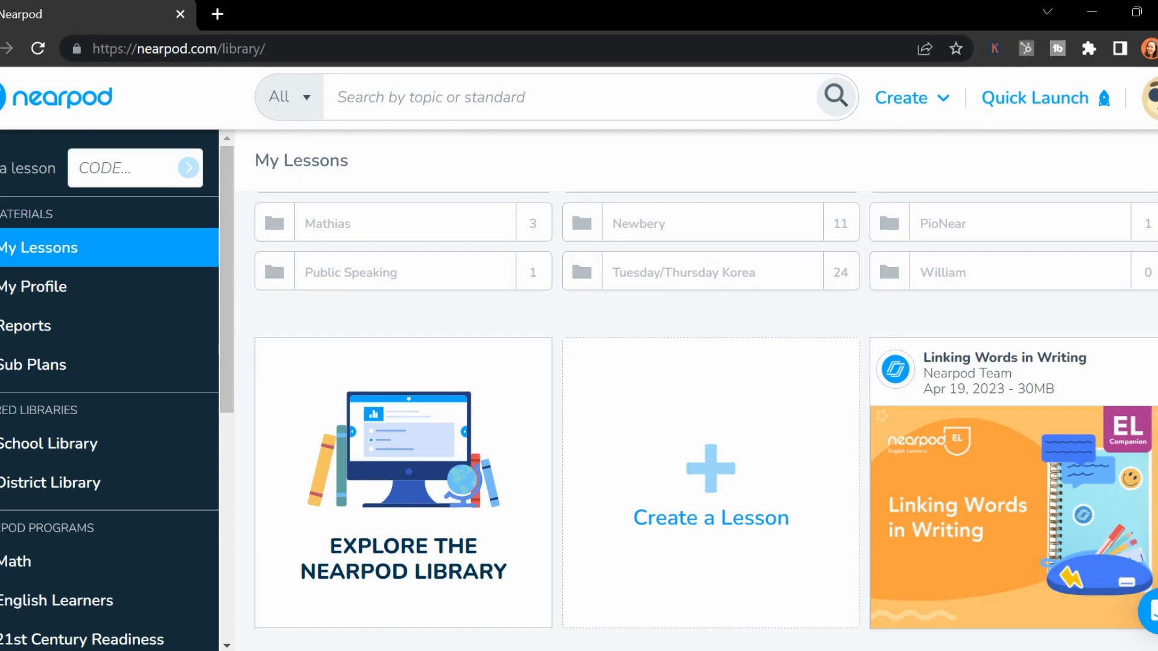
mouse_move(1018, 435)
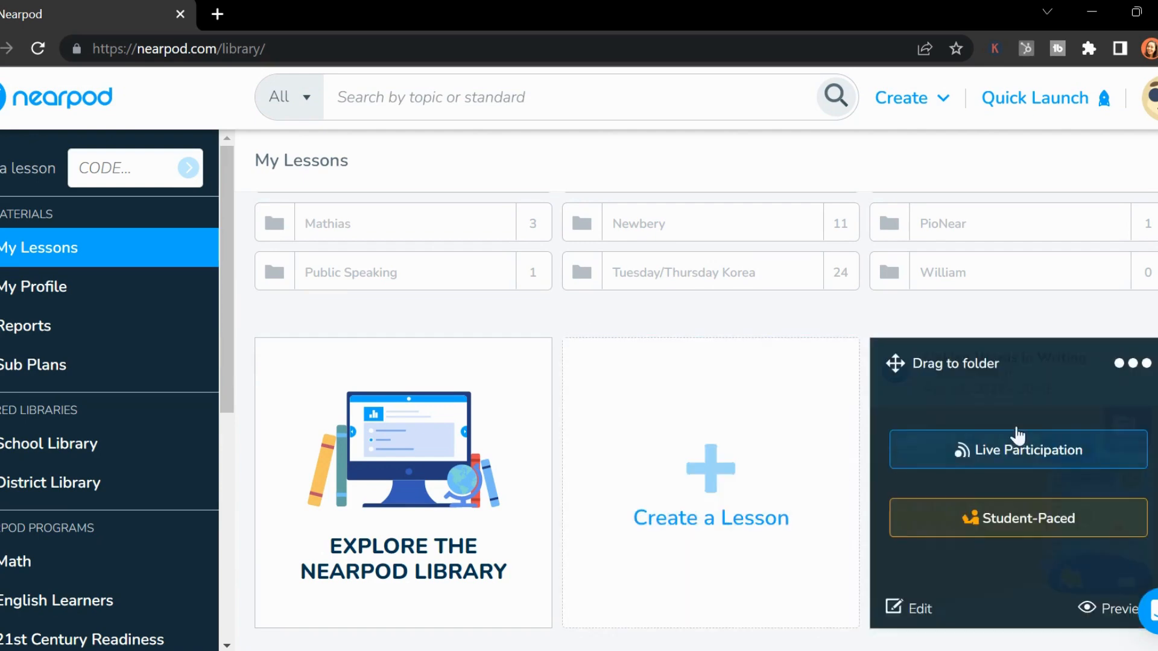
left_click(1148, 362)
left_click(1042, 631)
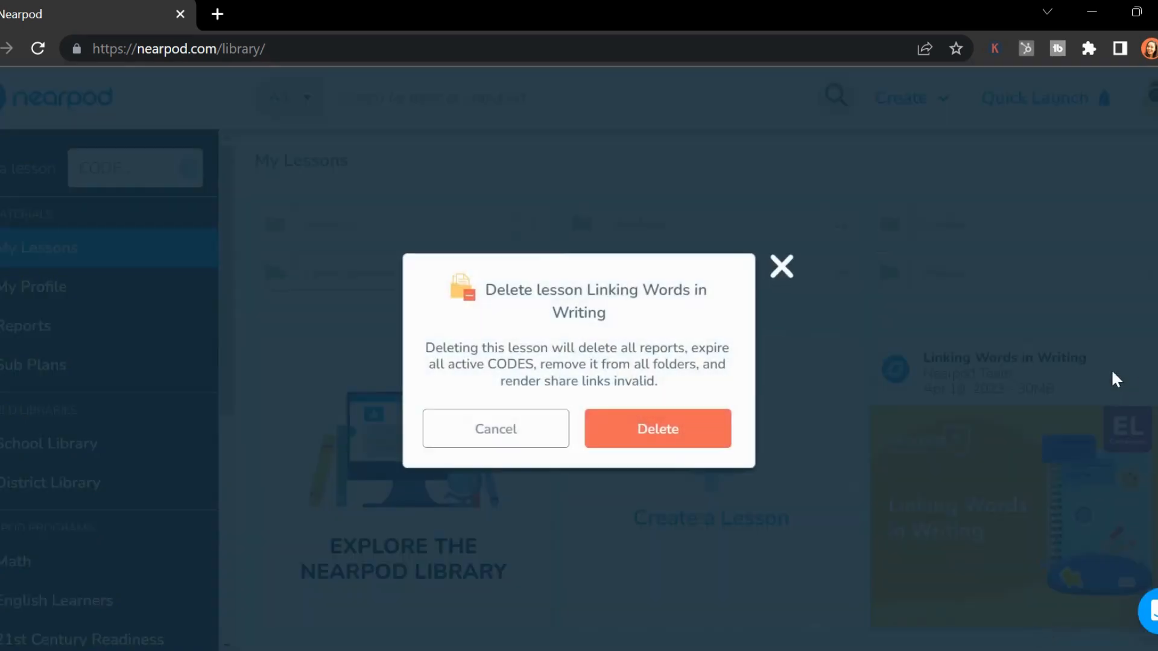
left_click(660, 443)
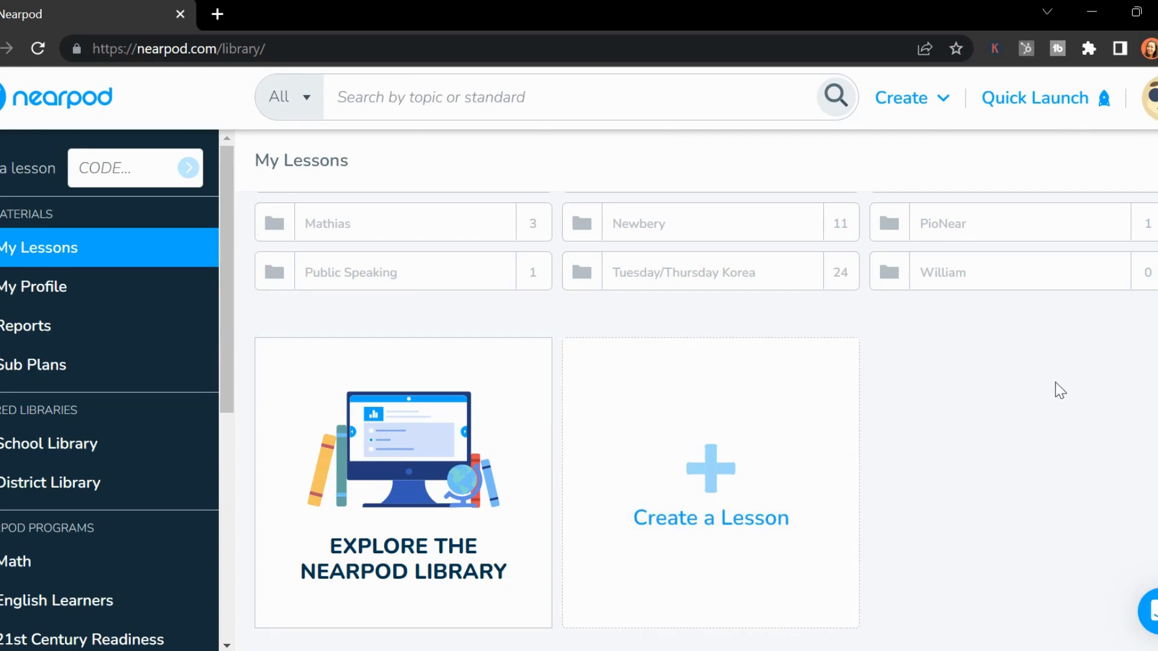
Open the Nearpod student page for joining a lesson in a new browser tab and select its web address.
left_click(218, 14)
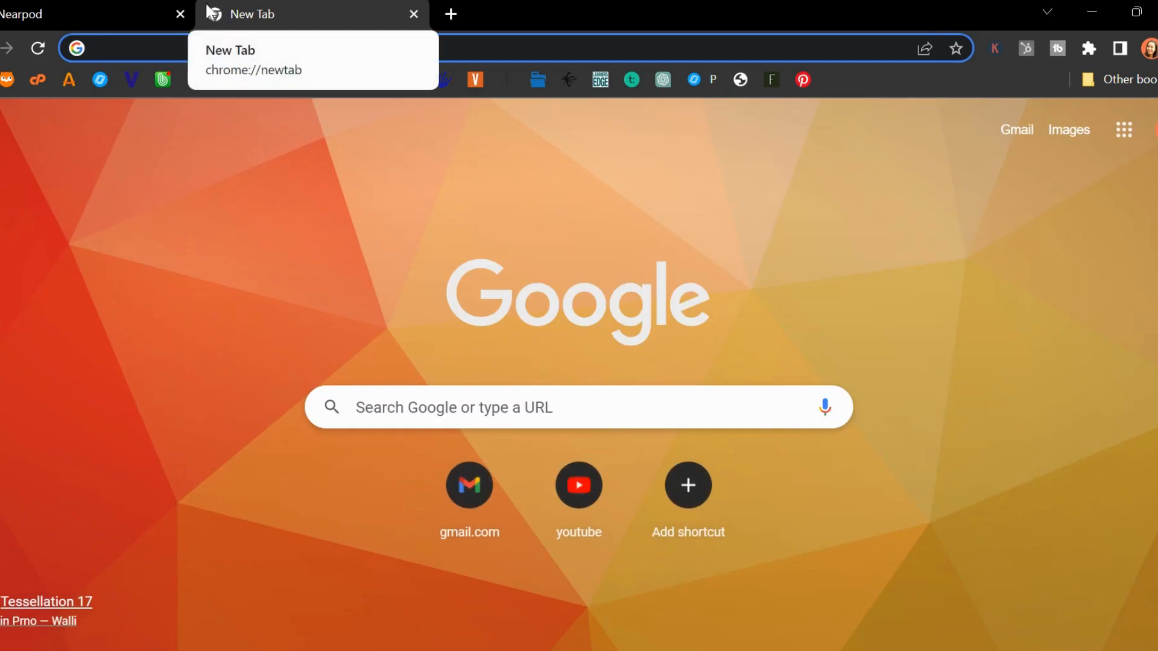
left_click(100, 81)
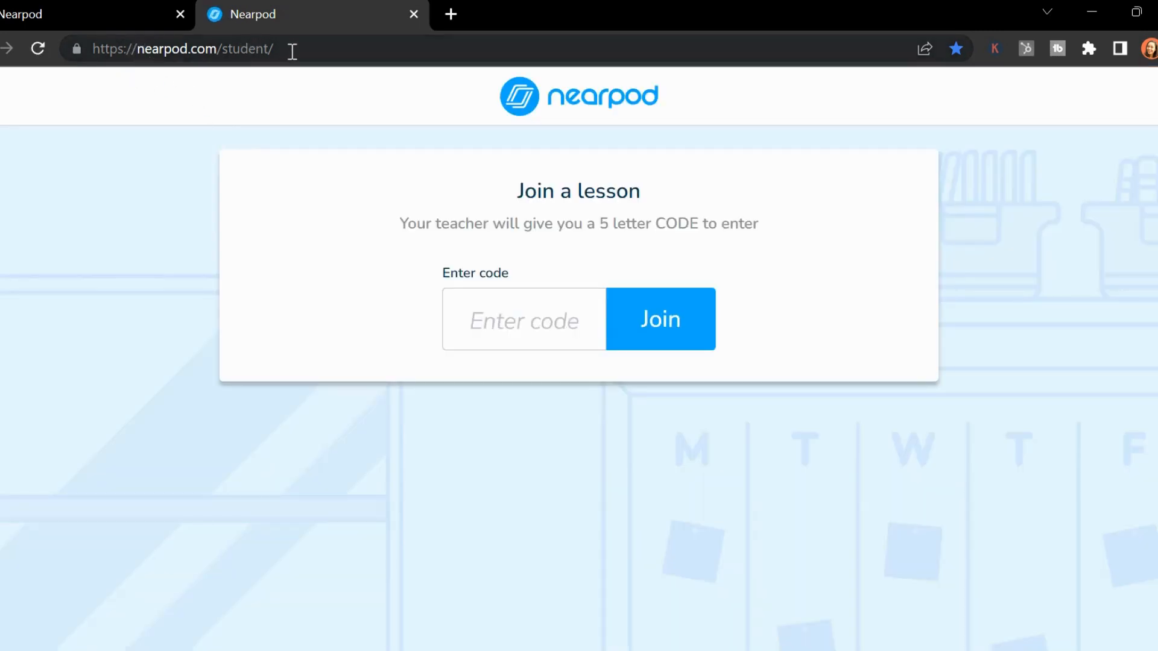
left_click_drag(292, 52, 72, 49)
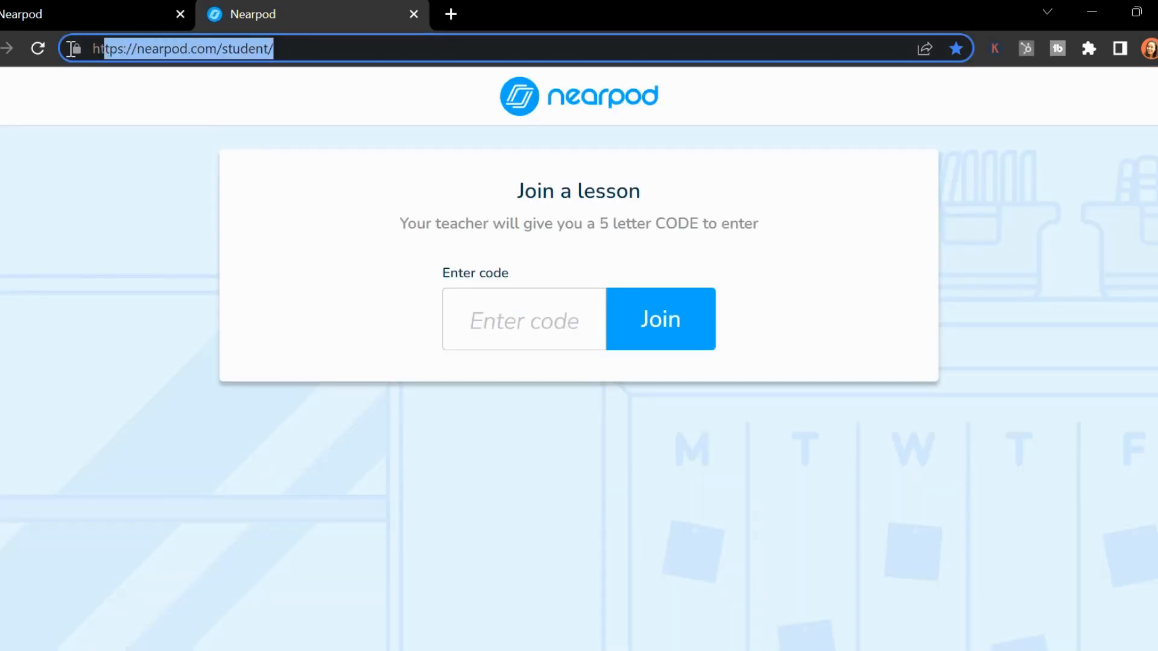
Return to the teacher's library and start Live Participation for "Linking Words in Writing (Tues))" in the "Tuesday/Thursday Korea" folder.
left_click(53, 11)
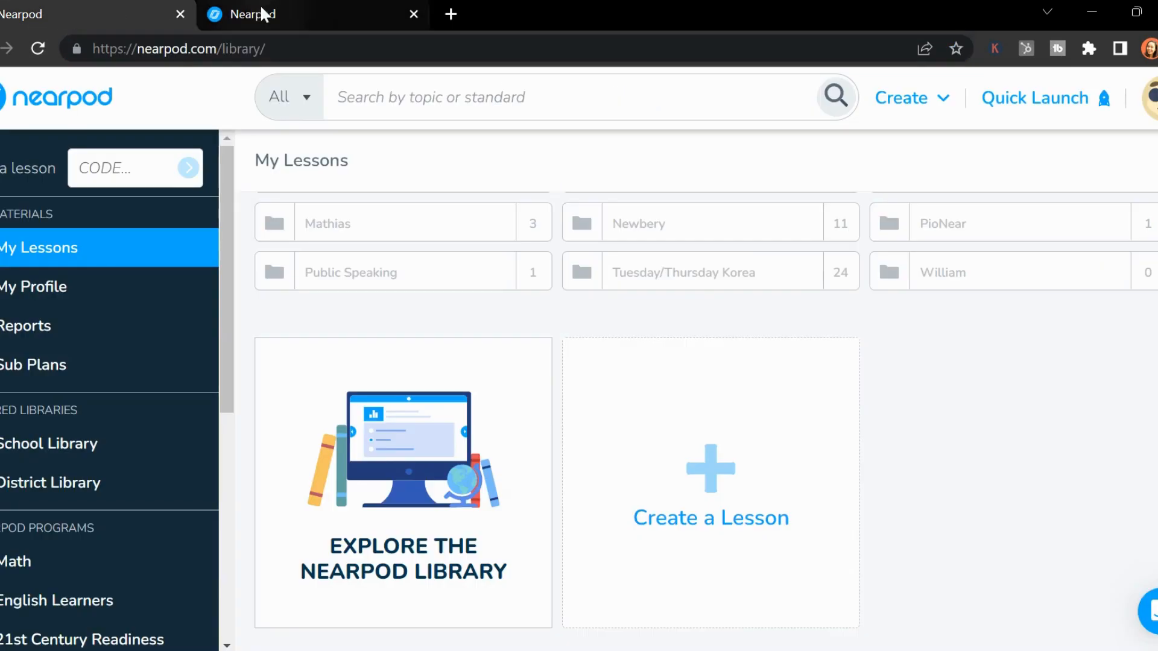
left_click(759, 280)
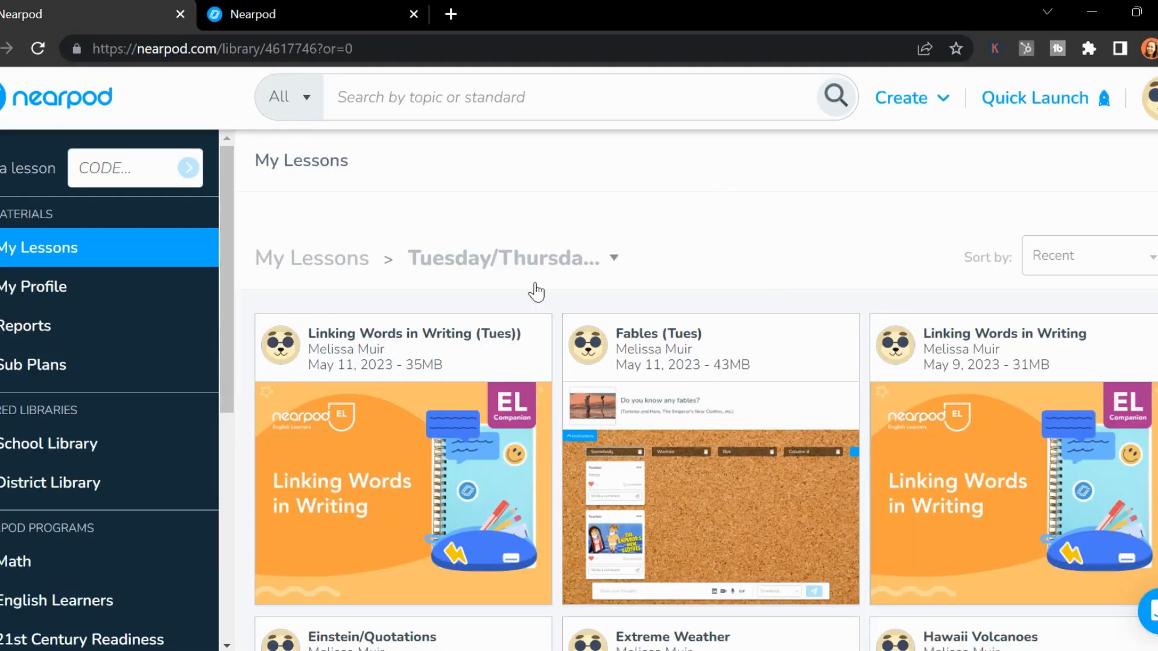
mouse_move(382, 458)
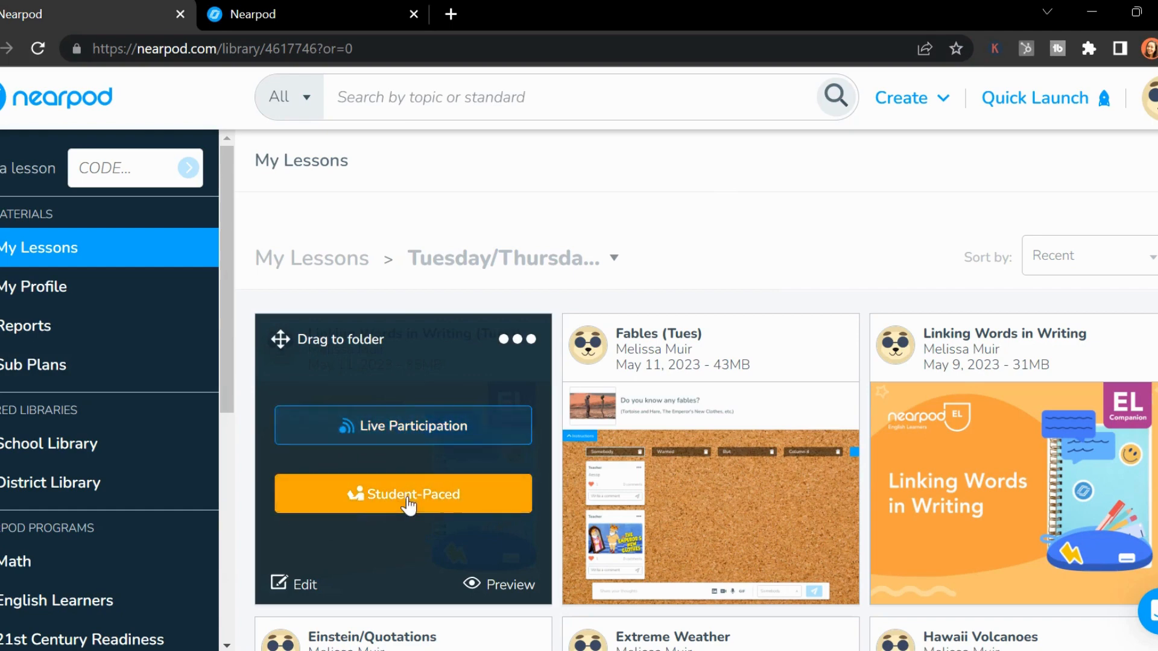
left_click(421, 432)
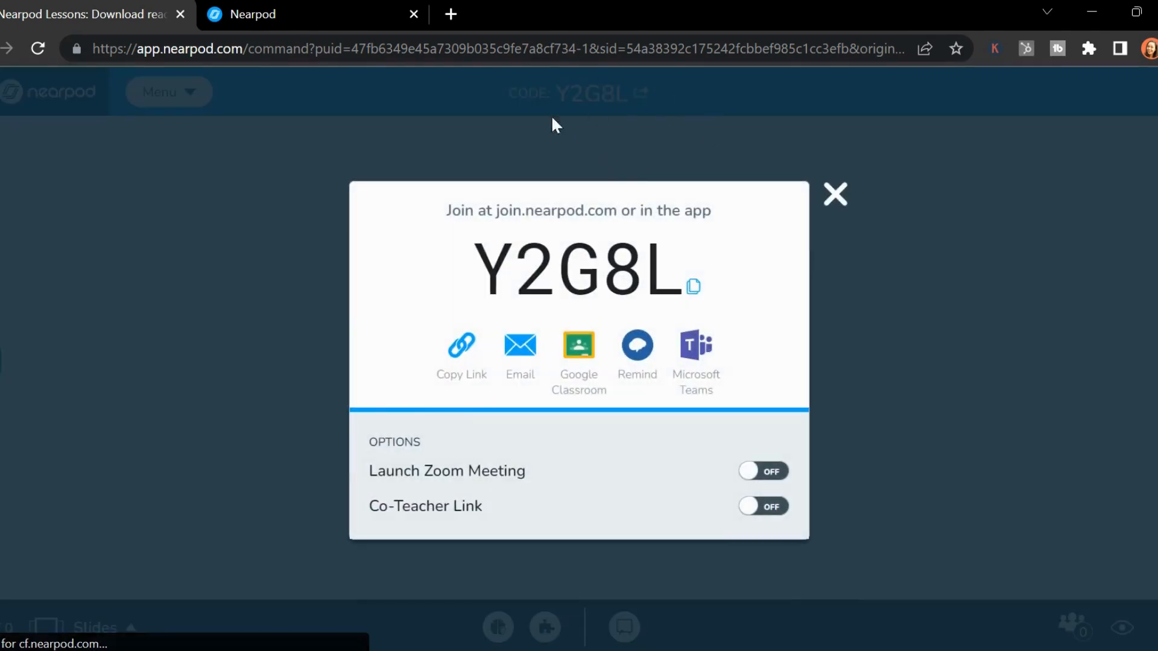
Copy the live lesson's join code, enter it on the student page, join the lesson, and confirm the displayed student name.
left_click_drag(680, 266, 474, 269)
right_click(581, 269)
left_click(602, 286)
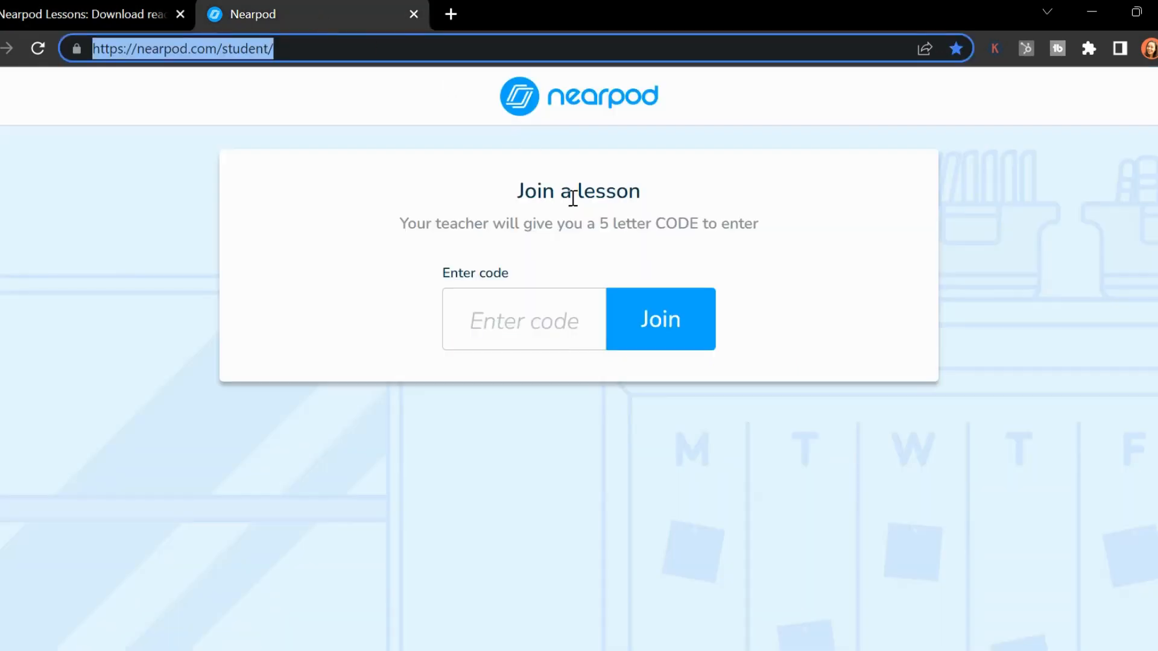
left_click(553, 326)
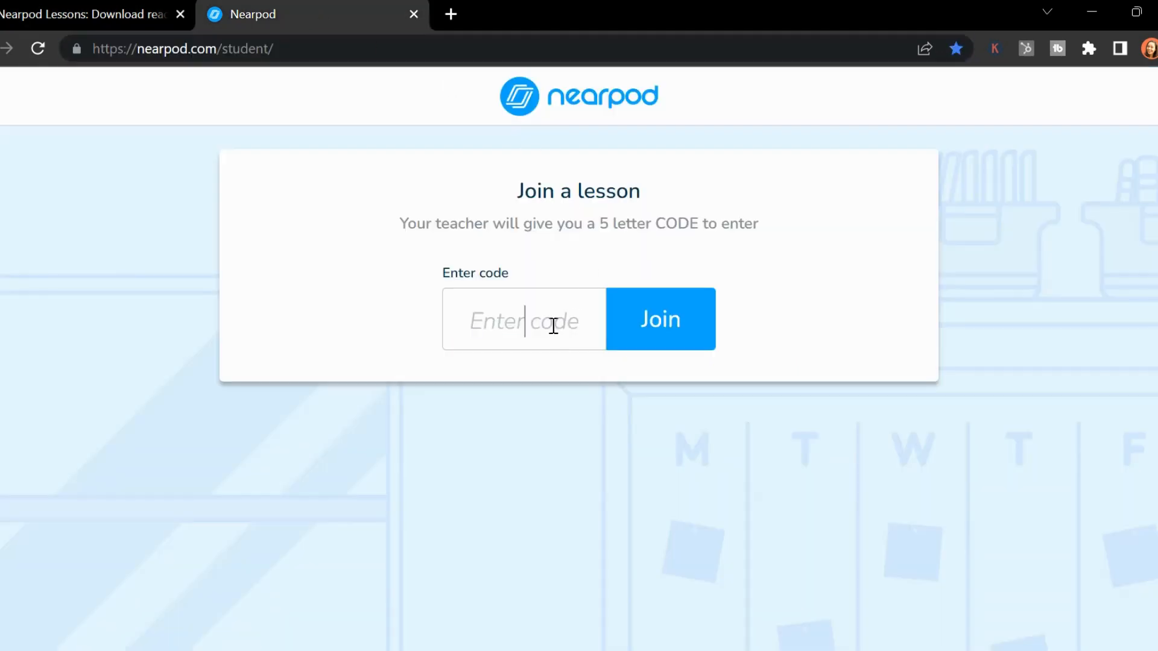
key("ctrl+v")
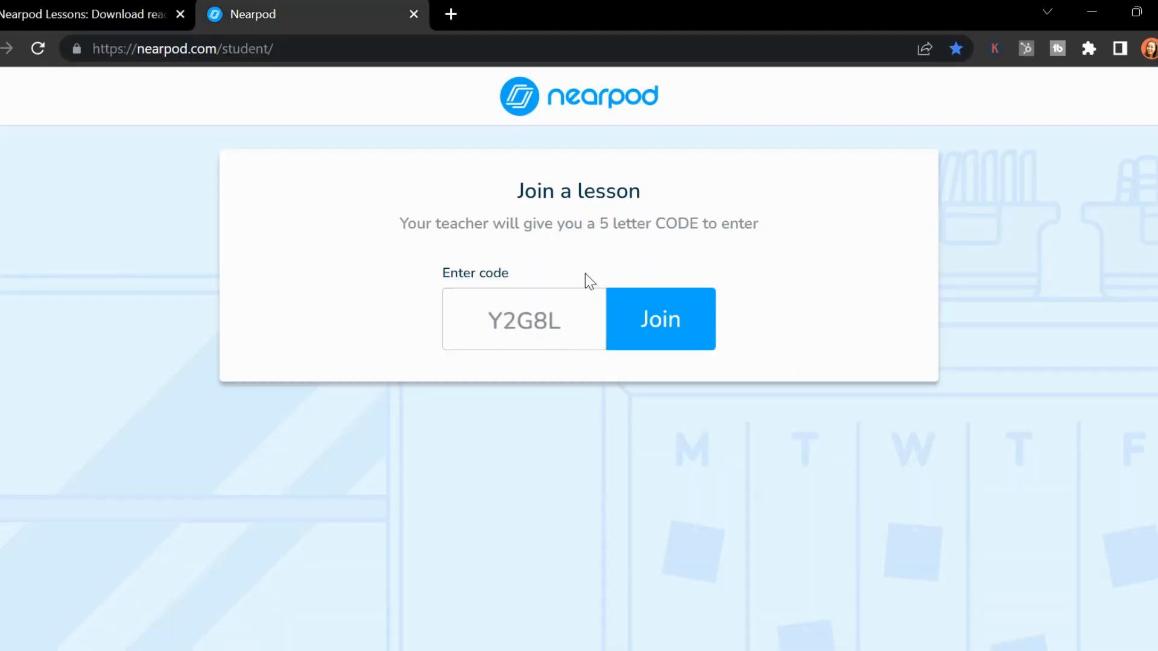
left_click(632, 312)
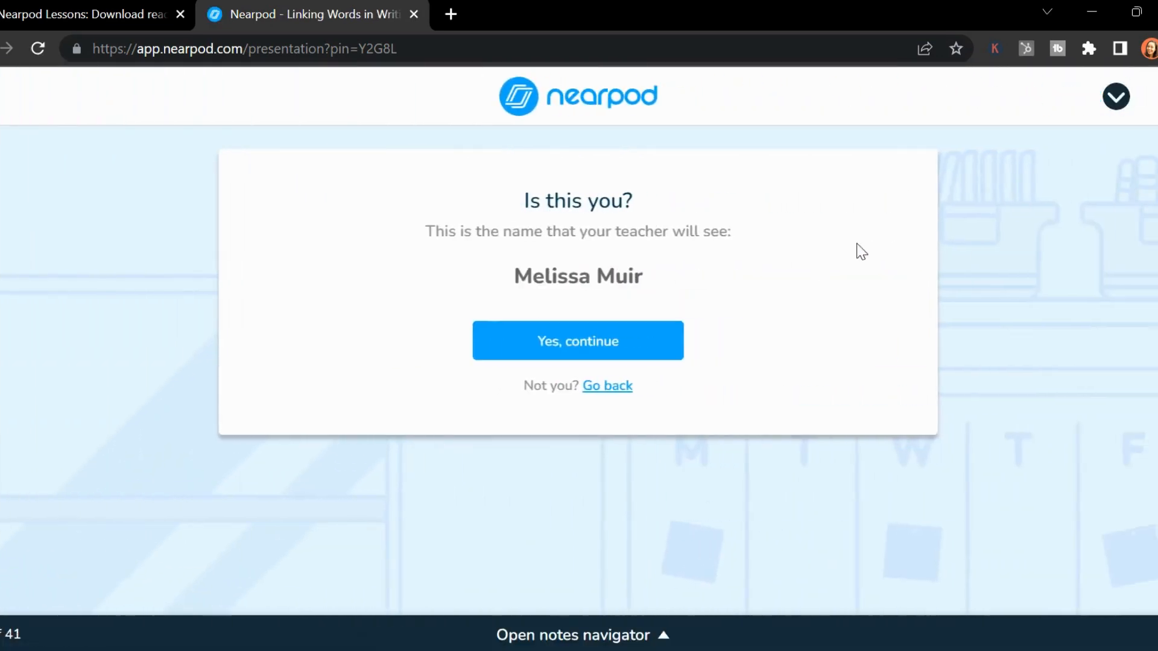
left_click(540, 355)
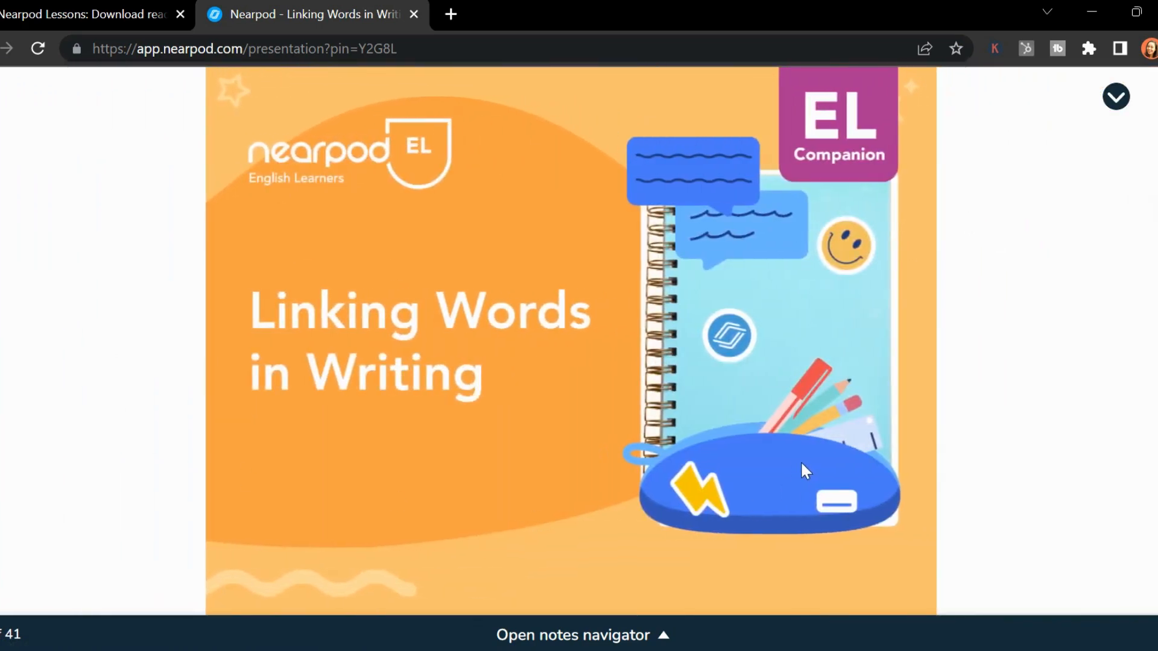
left_click(1117, 98)
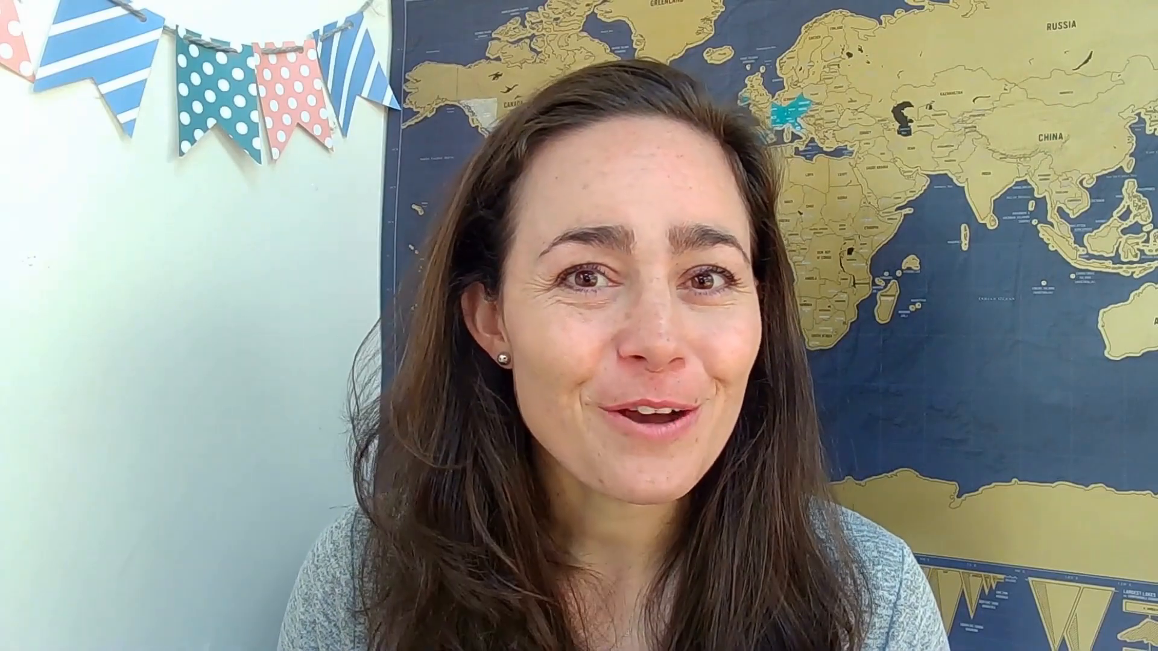
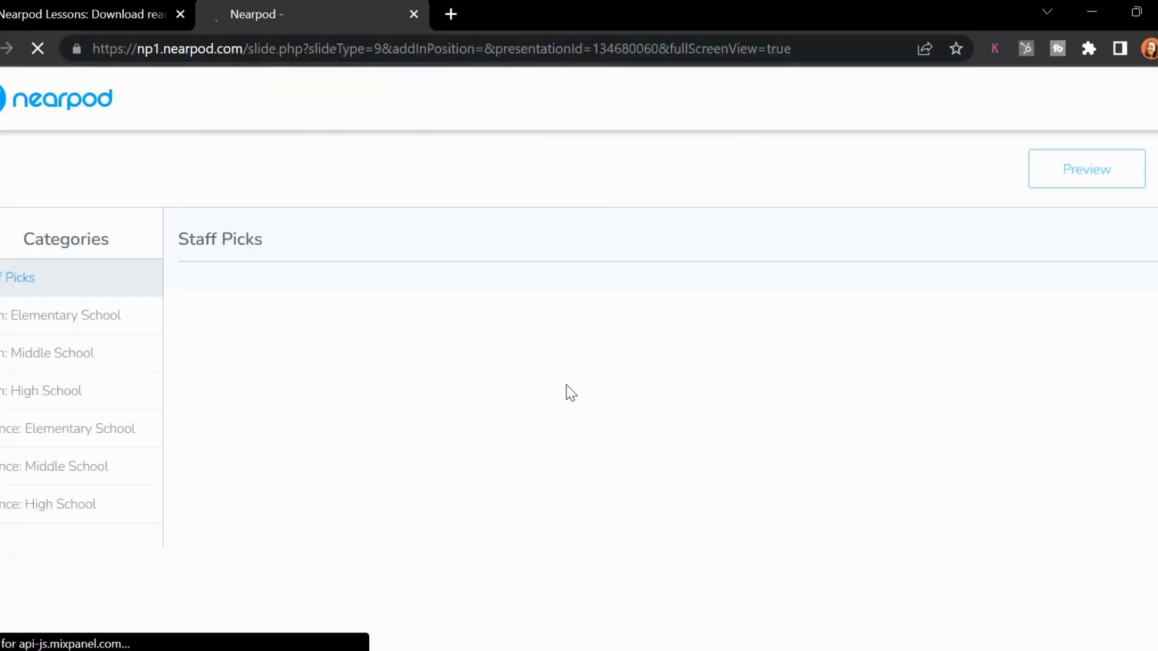
Choose the PhET simulation "Energy Skate Park: Basics" and add it to the new lesson.
left_click(530, 336)
left_click(1080, 622)
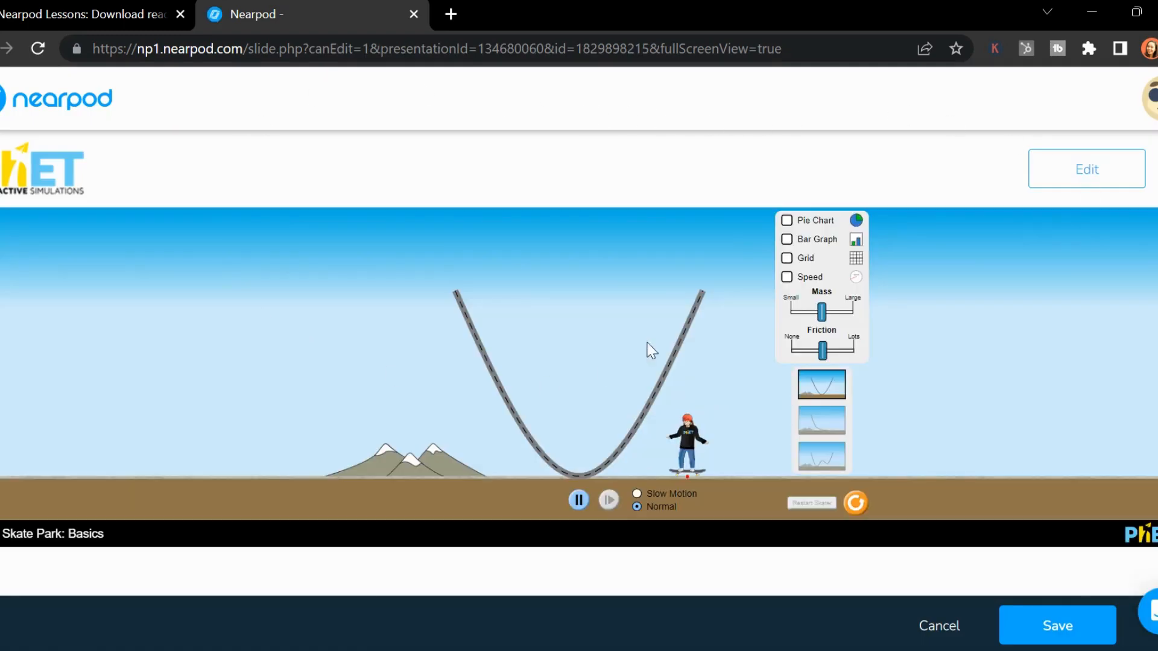
Try the skate park simulation with small mass, higher friction, the Bar Graph and the double-dip track, release the skater on it, and save the slide.
left_click_drag(822, 313, 869, 318)
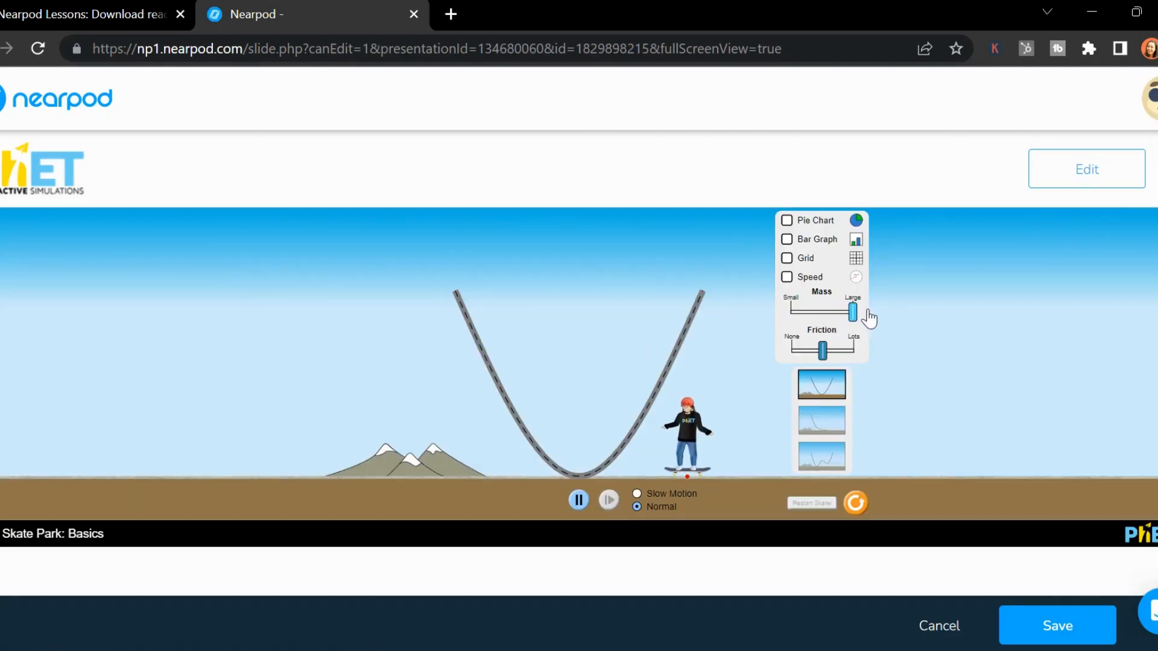
left_click(783, 315)
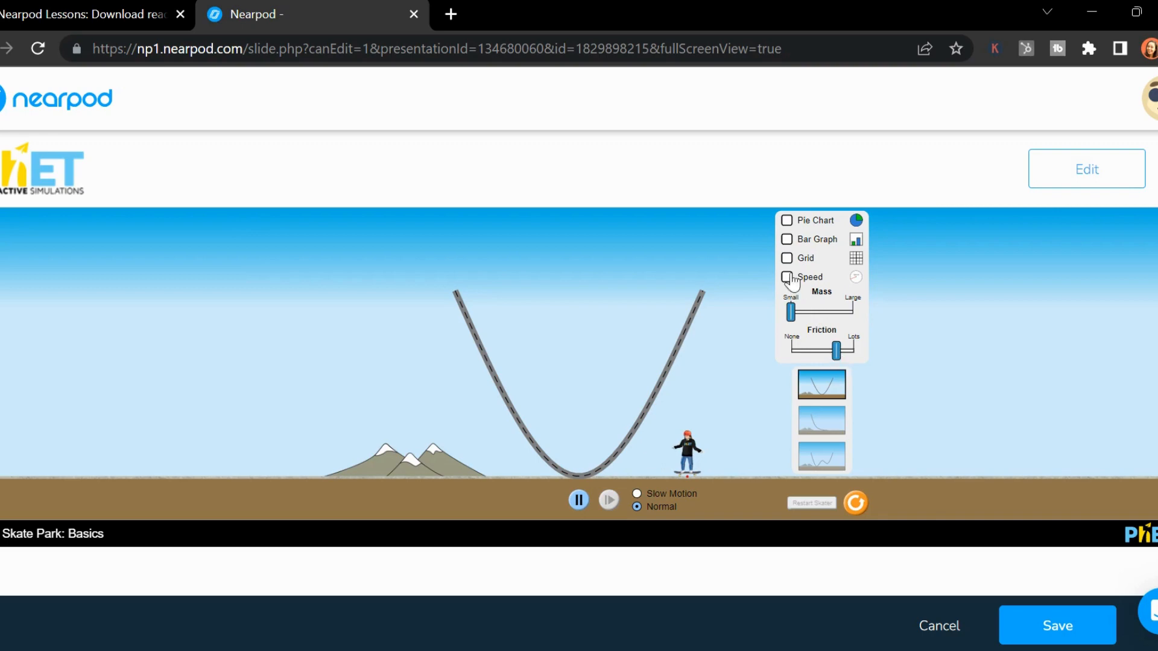
left_click(787, 242)
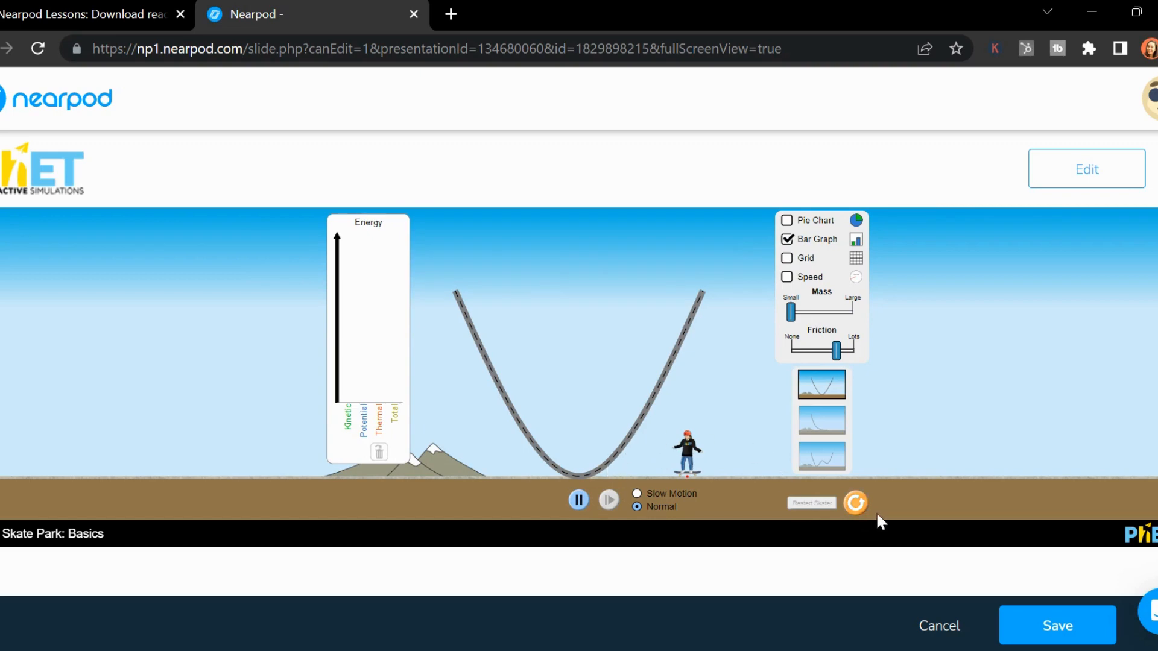
left_click(835, 462)
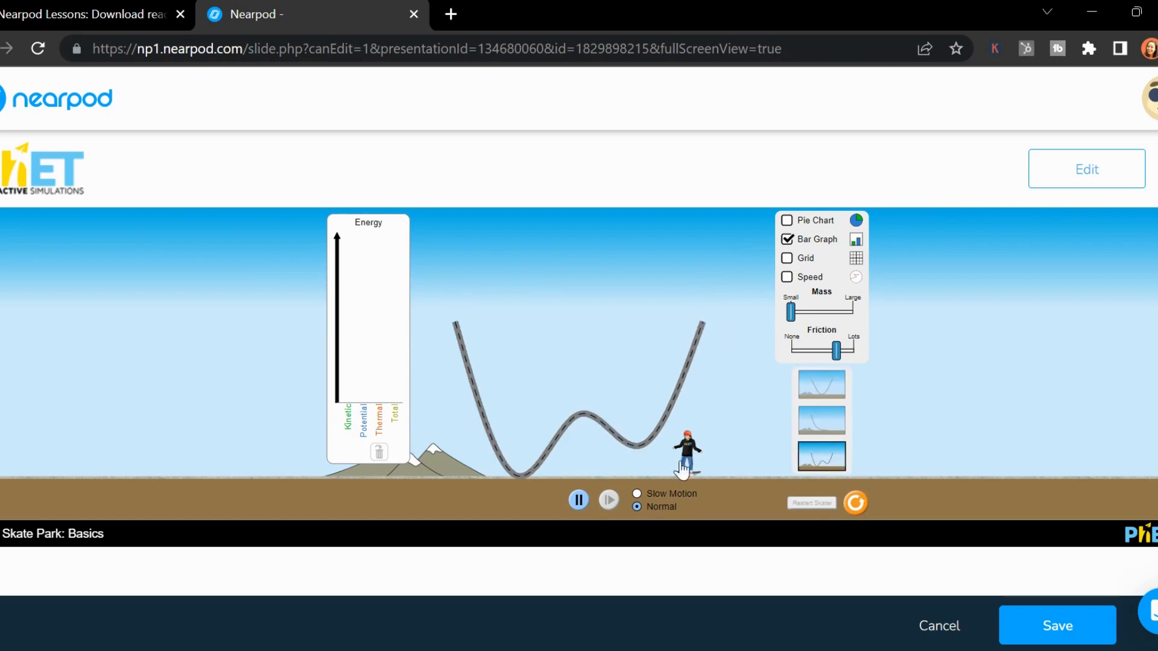
left_click_drag(683, 469, 694, 332)
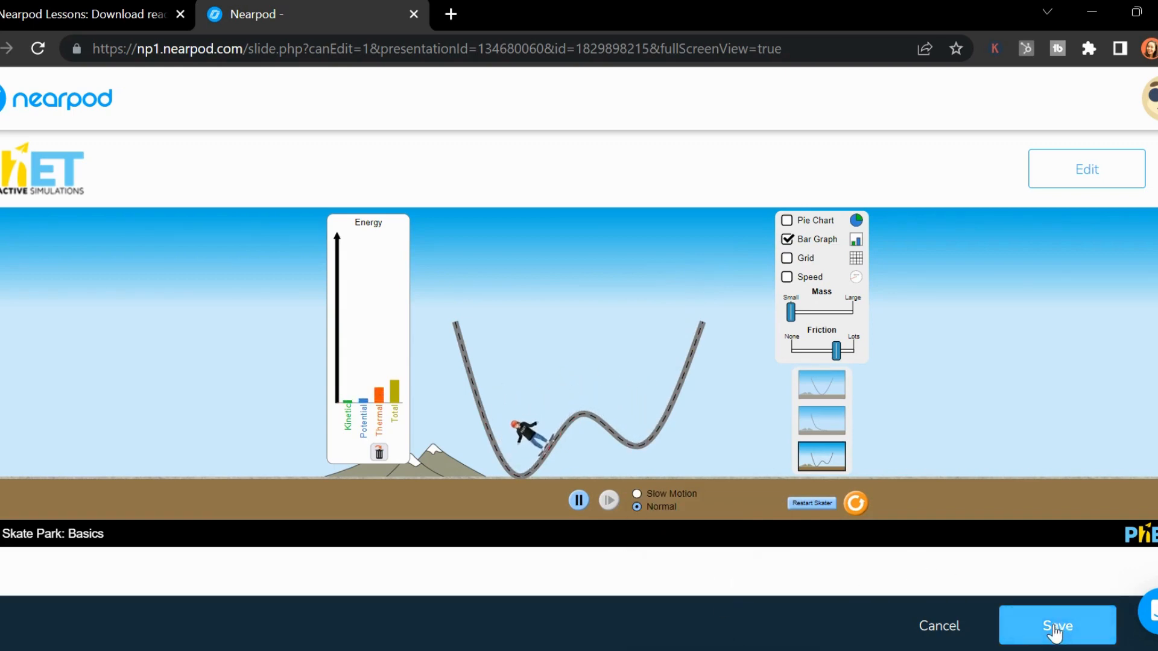
left_click(1022, 624)
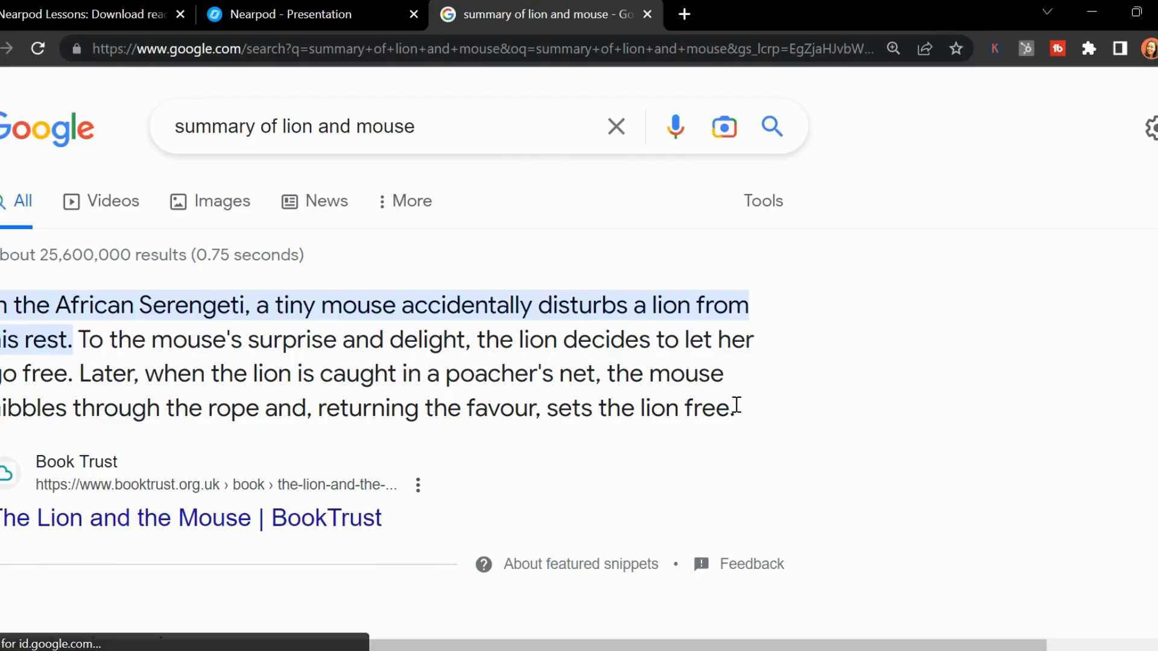
Copy the full Lion and Mouse summary from the Google results into the Fill in the Blanks activity's text and proceed to word selection.
left_click_drag(736, 406, 1, 304)
key("ctrl+c")
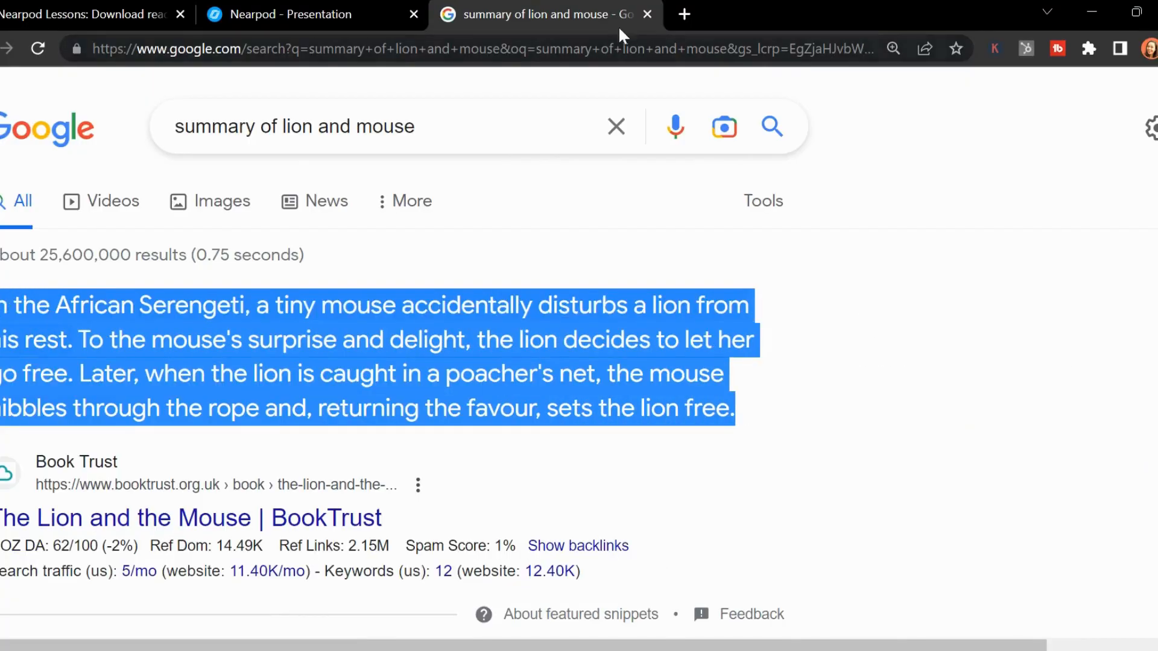
left_click(297, 13)
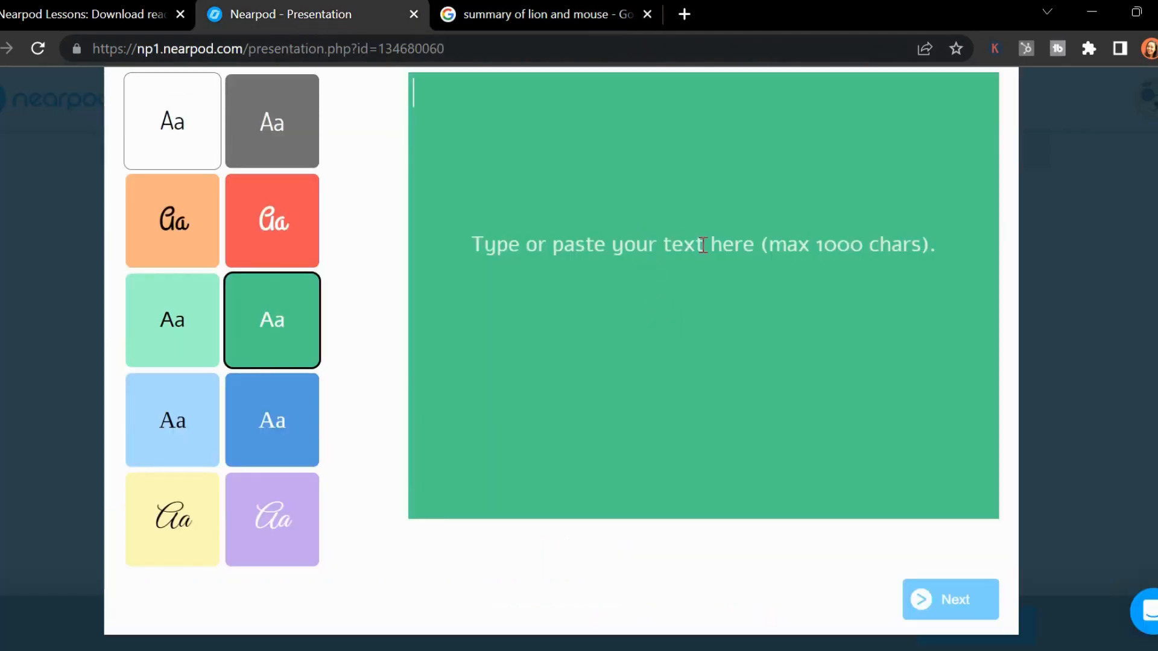
key("ctrl+v")
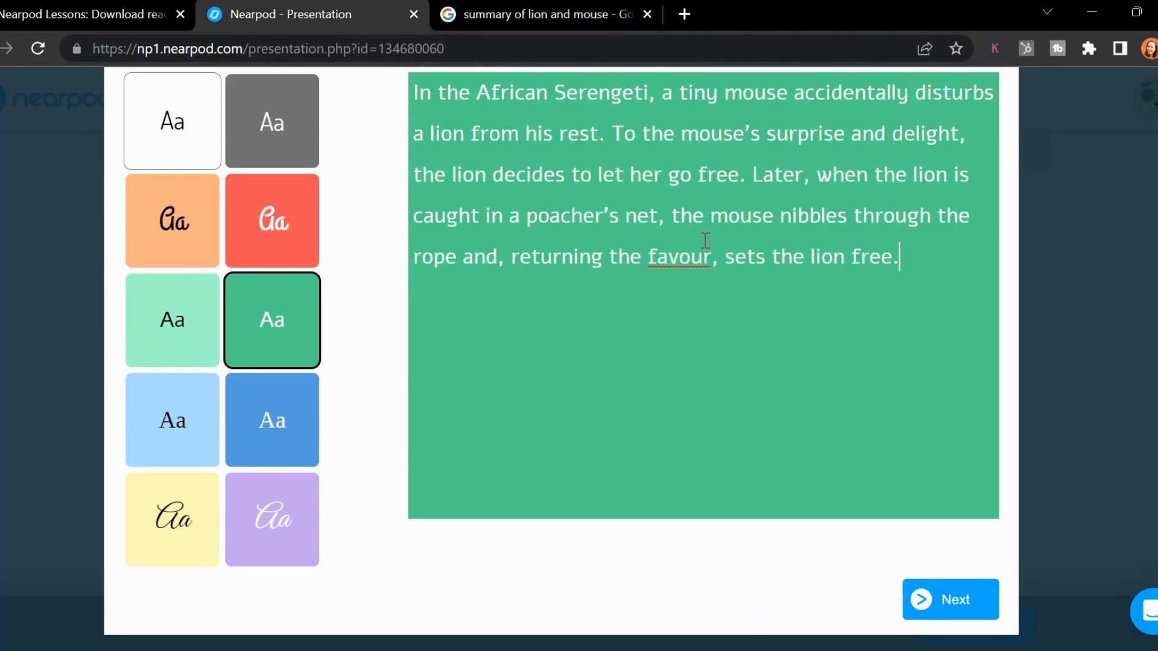
left_click(941, 601)
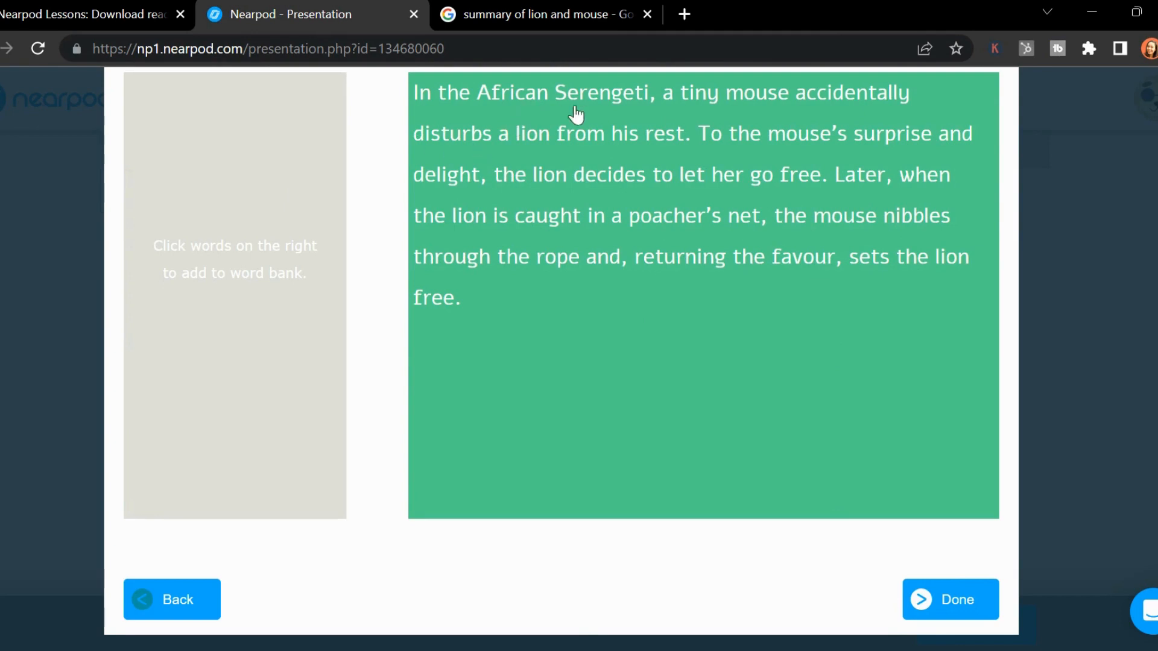
Turn "mouse", "lion", "free.", "nibbles" and "favour," into blanks and finish the Fill in the Blanks activity.
left_click(776, 107)
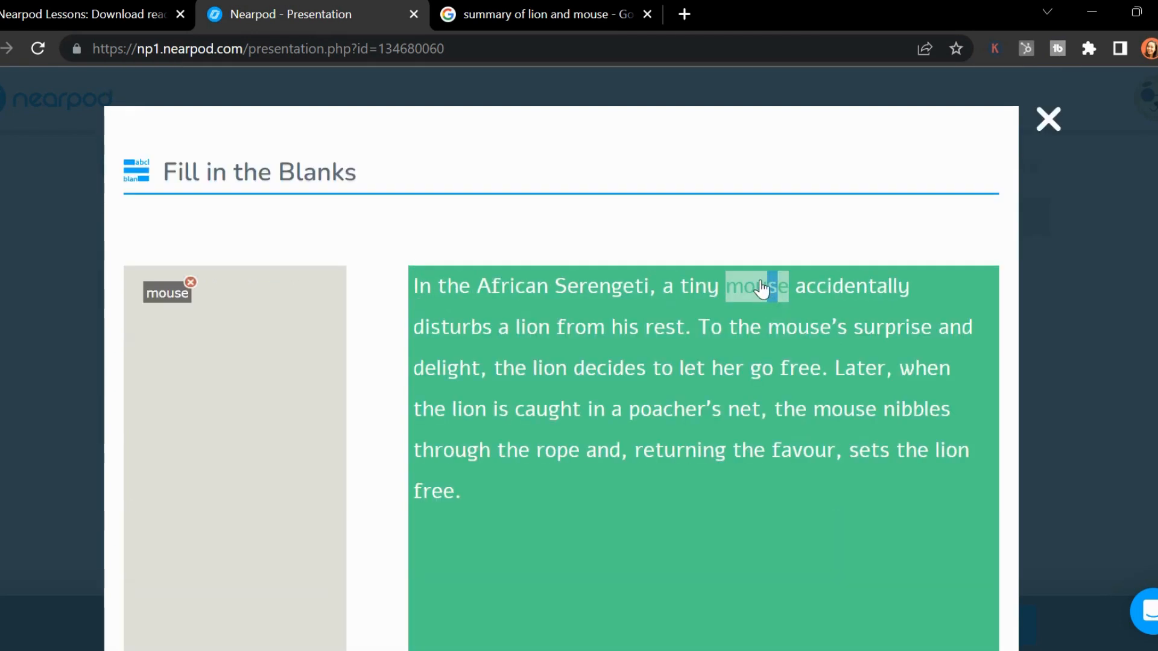
left_click(537, 334)
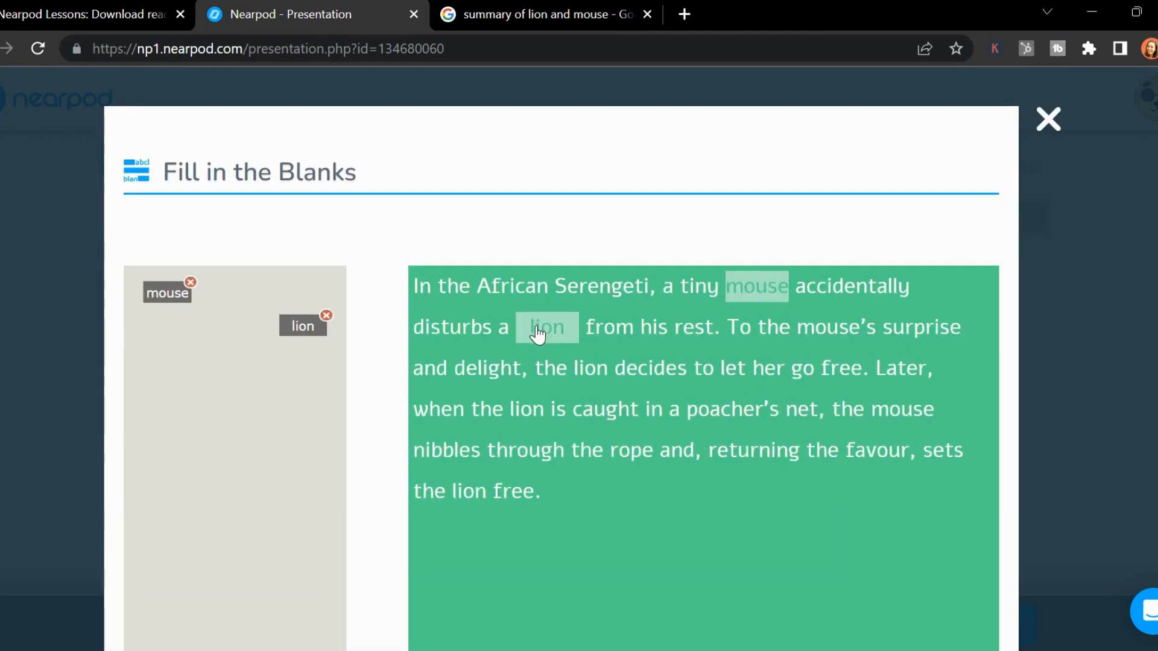
left_click(844, 376)
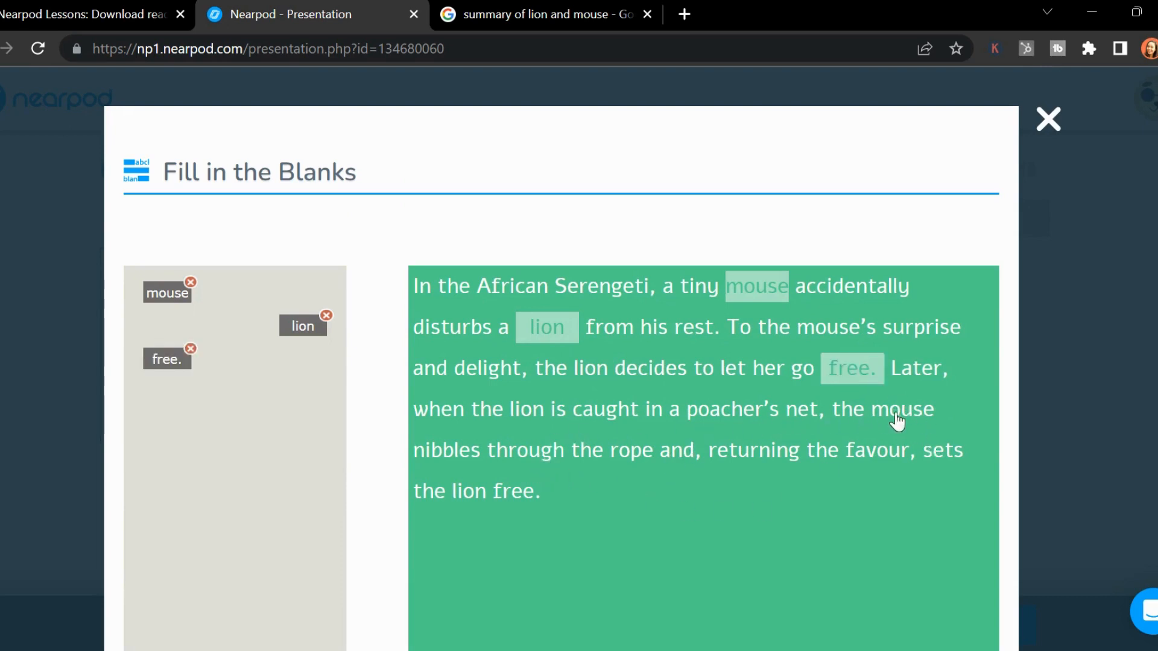
left_click(421, 458)
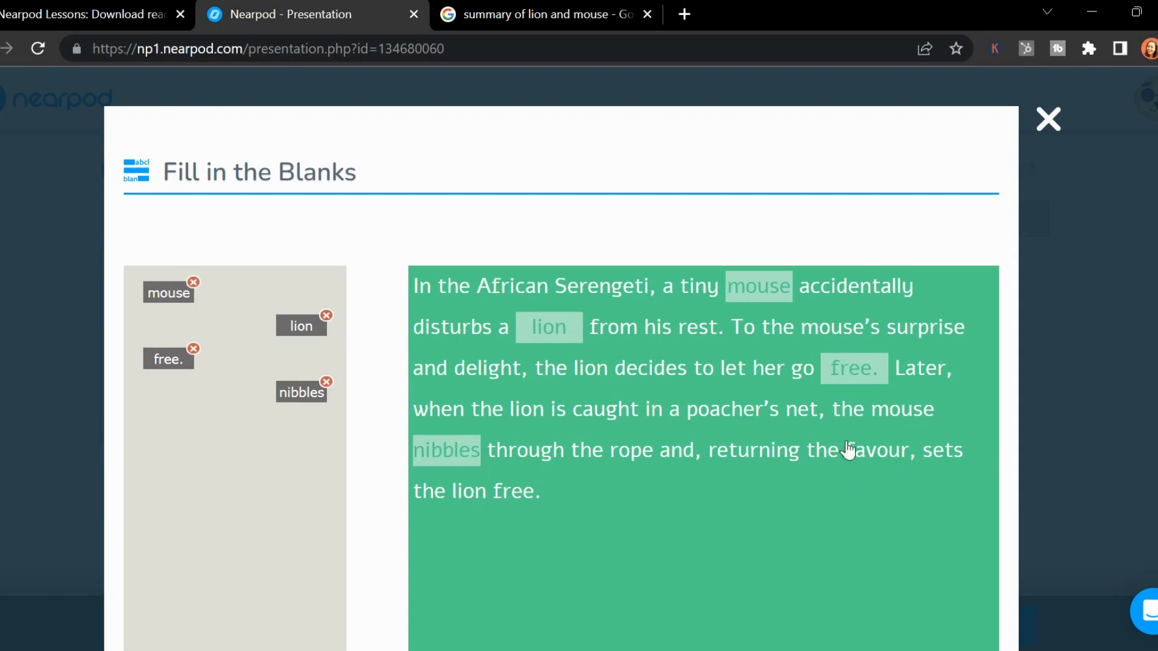
left_click(868, 459)
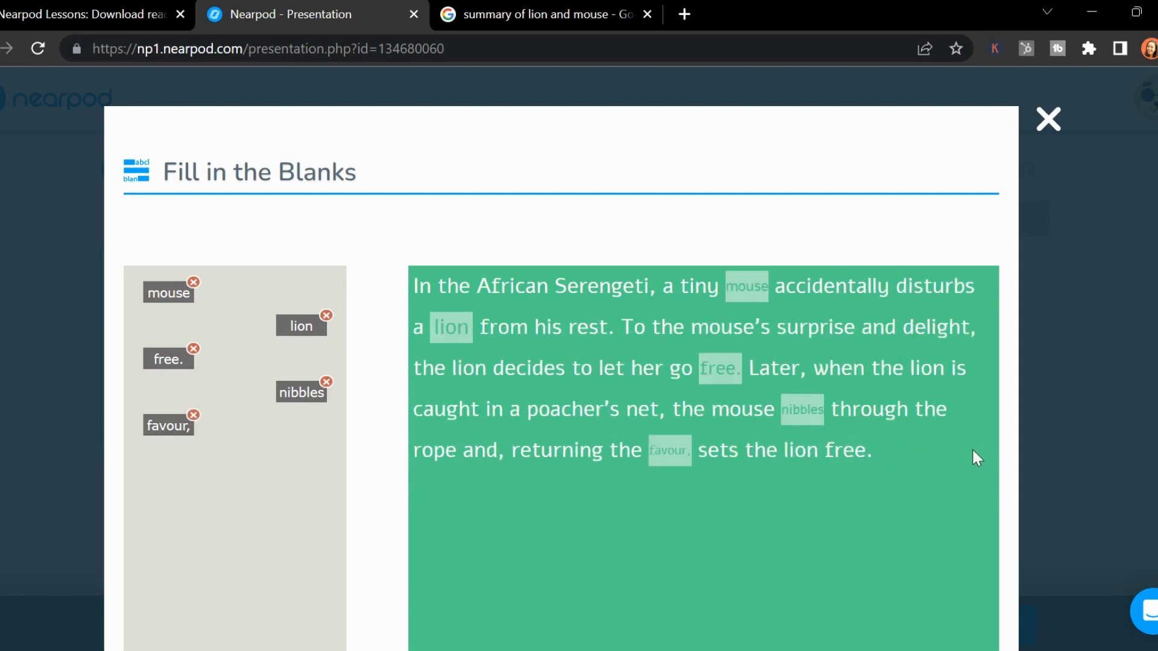
scroll(977, 458, "down", 3)
left_click(977, 608)
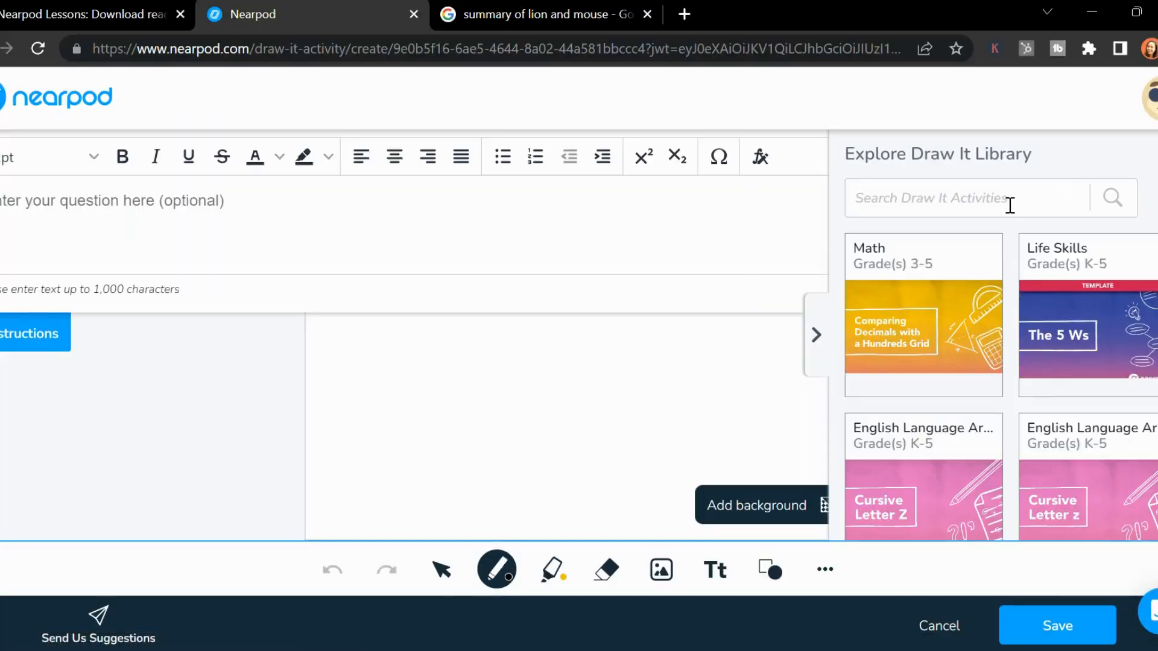
Search the Draw It library for "venn diagram" and apply the English Language Arts K-12 Venn Diagram template.
left_click(1004, 199)
type("venn diagram")
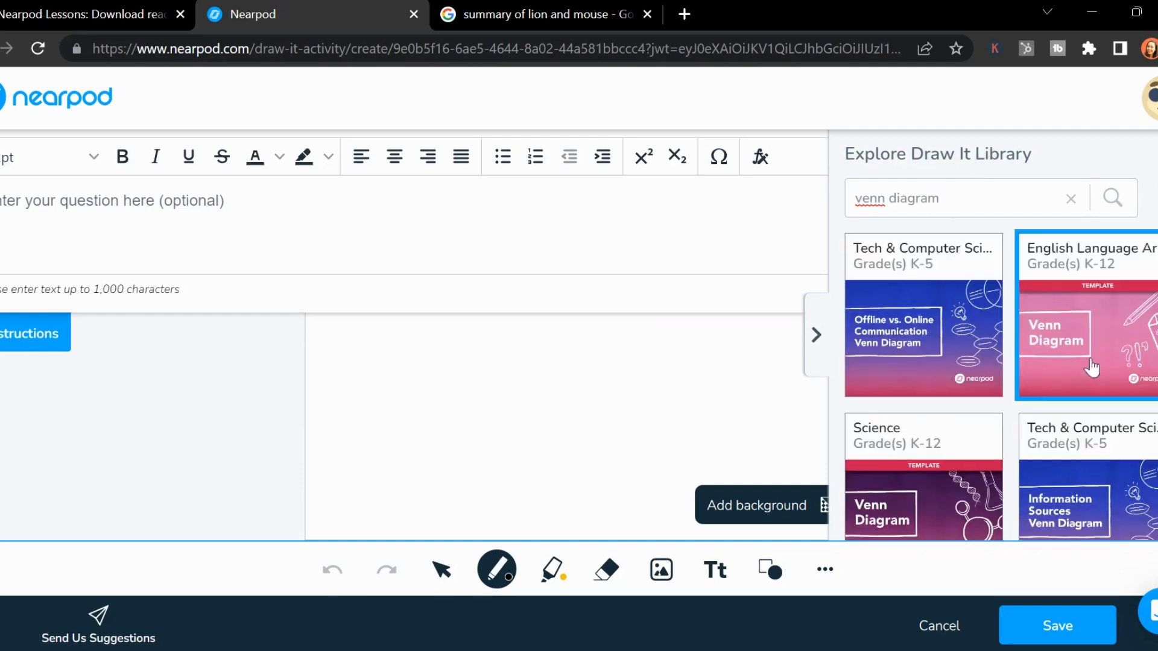
mouse_move(1126, 329)
left_mouse_down()
mouse_move(892, 367)
mouse_move(395, 395)
mouse_move(1107, 325)
left_mouse_up()
left_click(1108, 330)
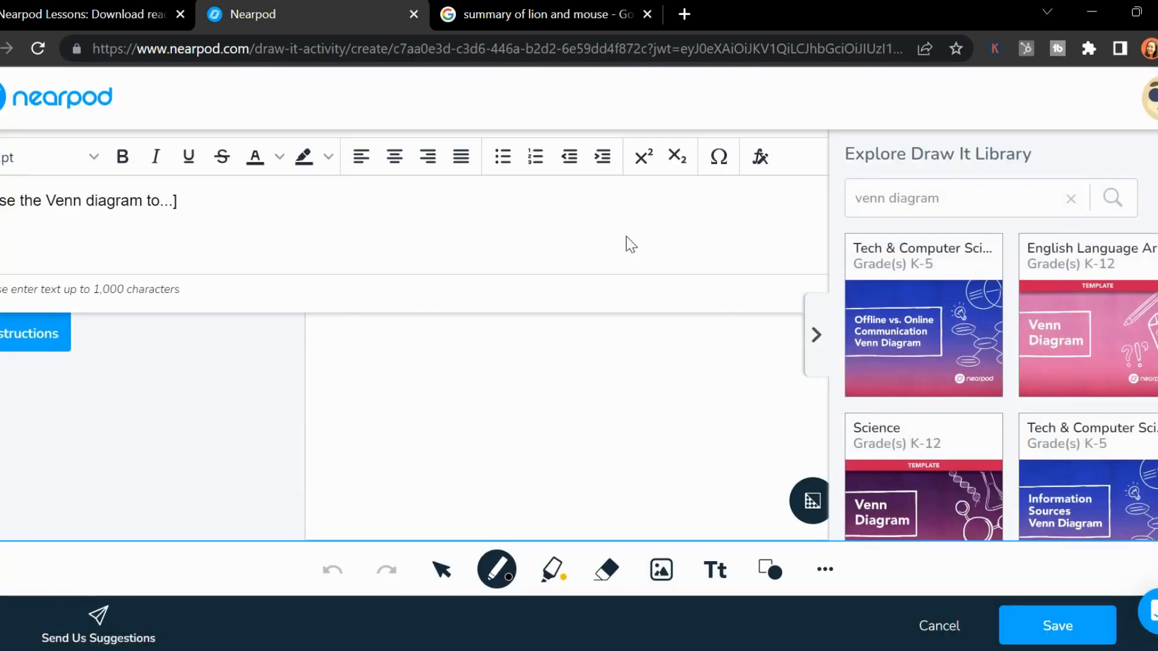
Review the template's question text, collapse the instructions to view the whole Venn diagram, and save the Draw It activity.
left_click(125, 196)
left_click_drag(199, 200, 1, 201)
left_click(392, 244)
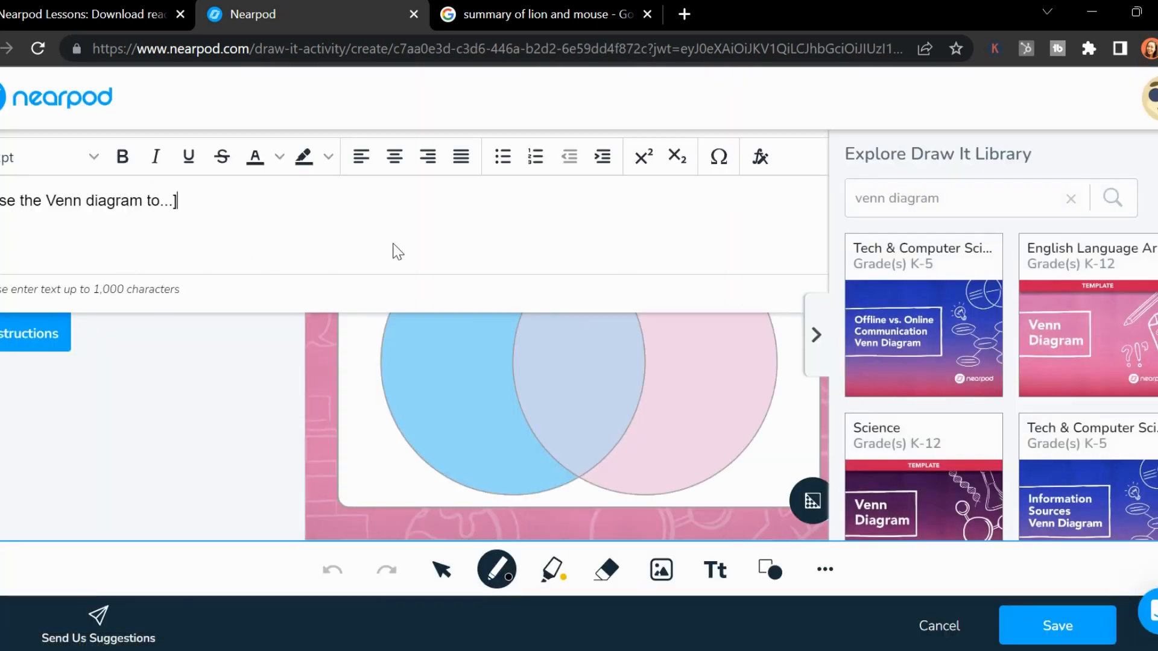
left_click(39, 338)
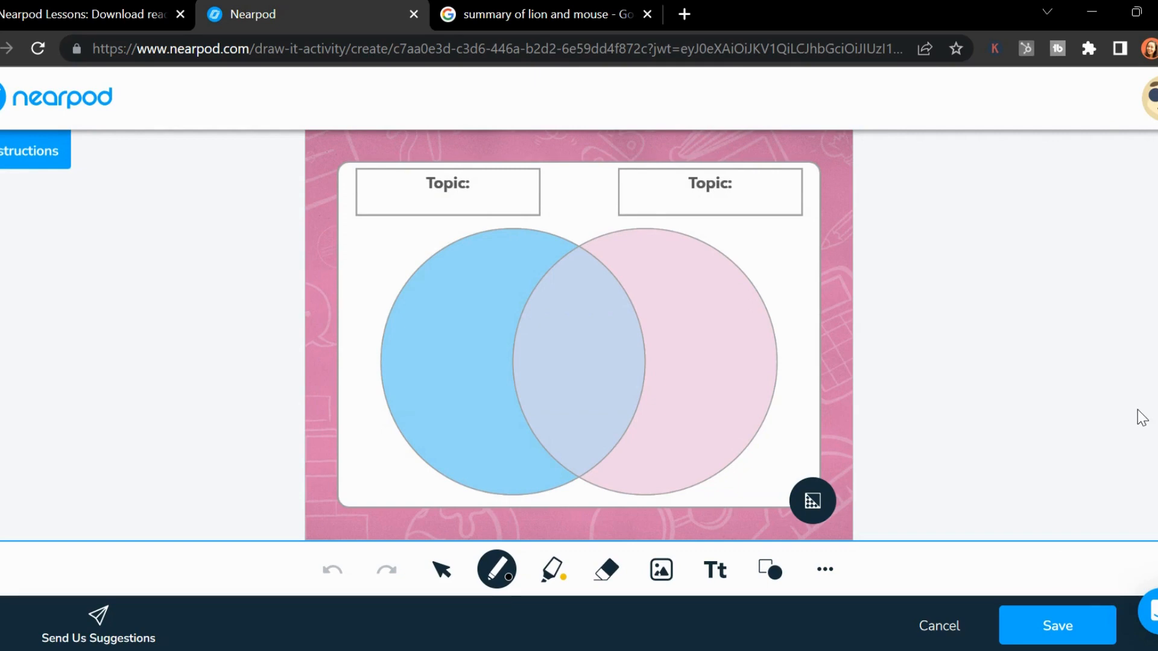
left_click(1059, 630)
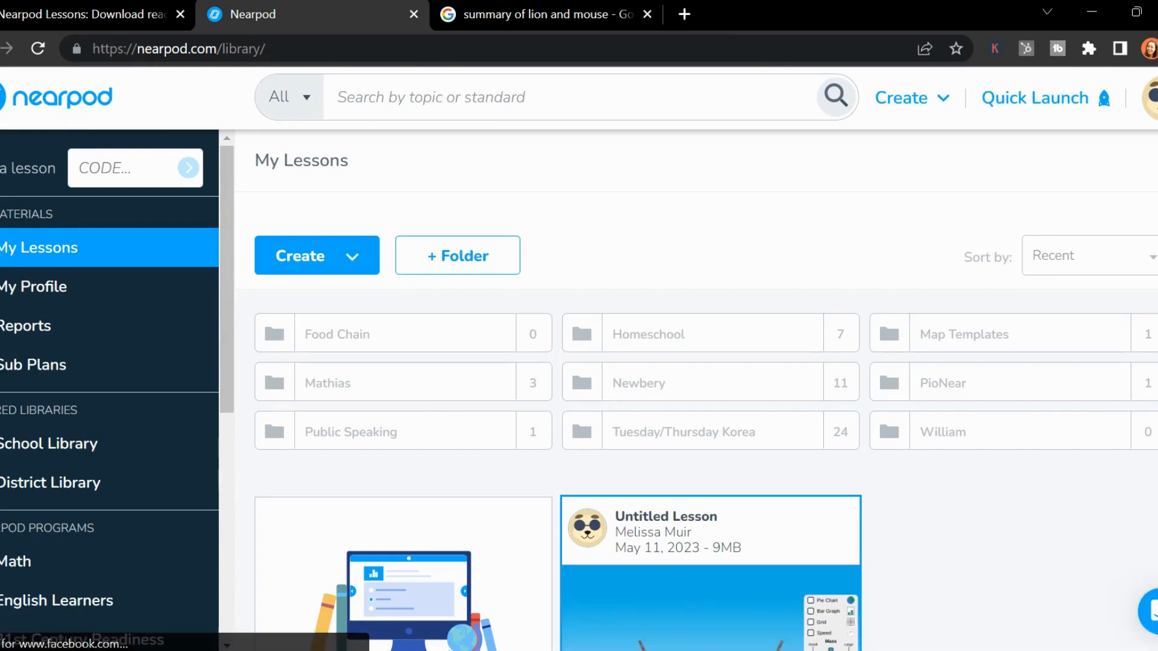
Launch the Untitled Lesson in Student-Paced mode, highlight its join code, and close the sharing dialog.
scroll(971, 260, "down", 3)
mouse_move(835, 455)
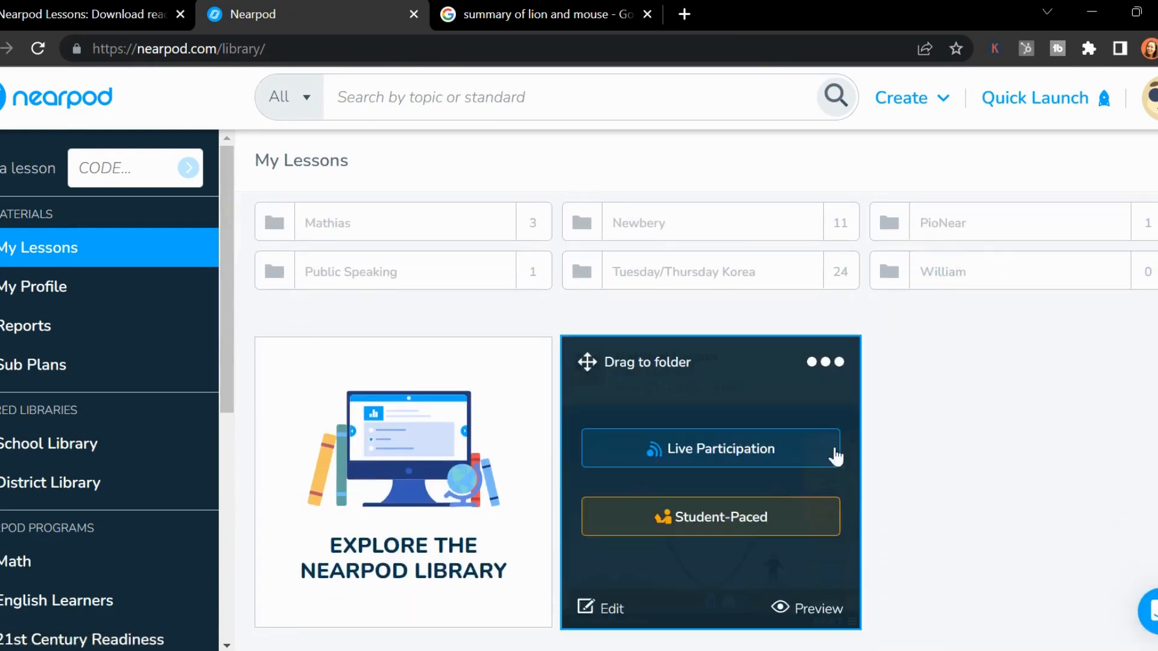
left_click(738, 531)
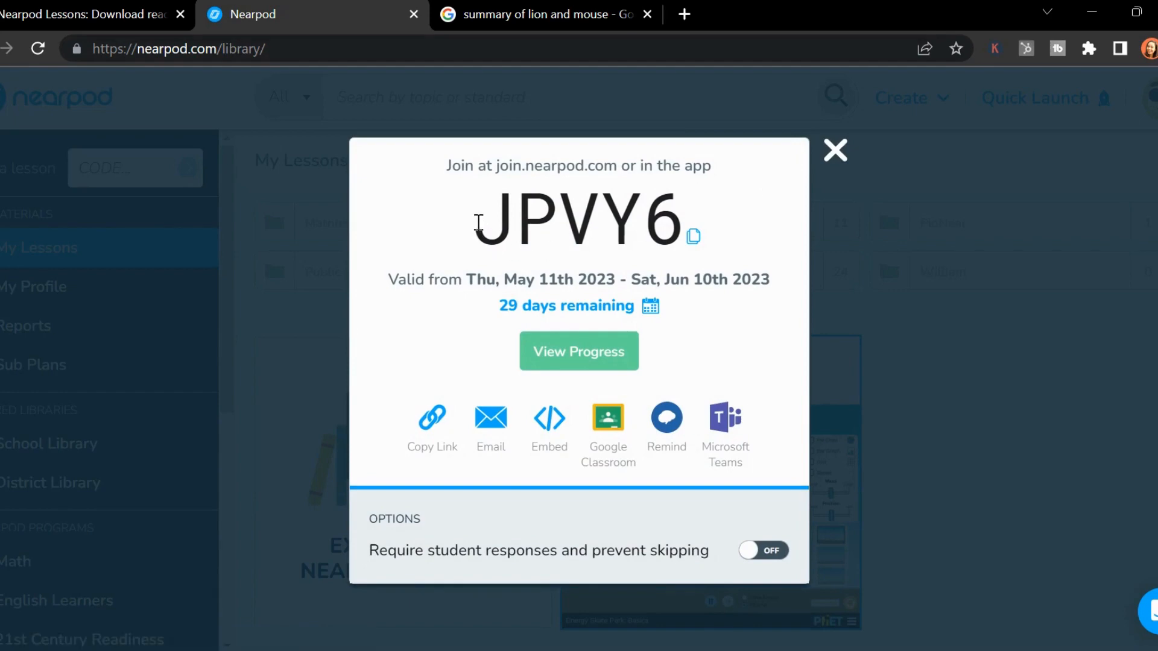
left_click_drag(478, 223, 678, 217)
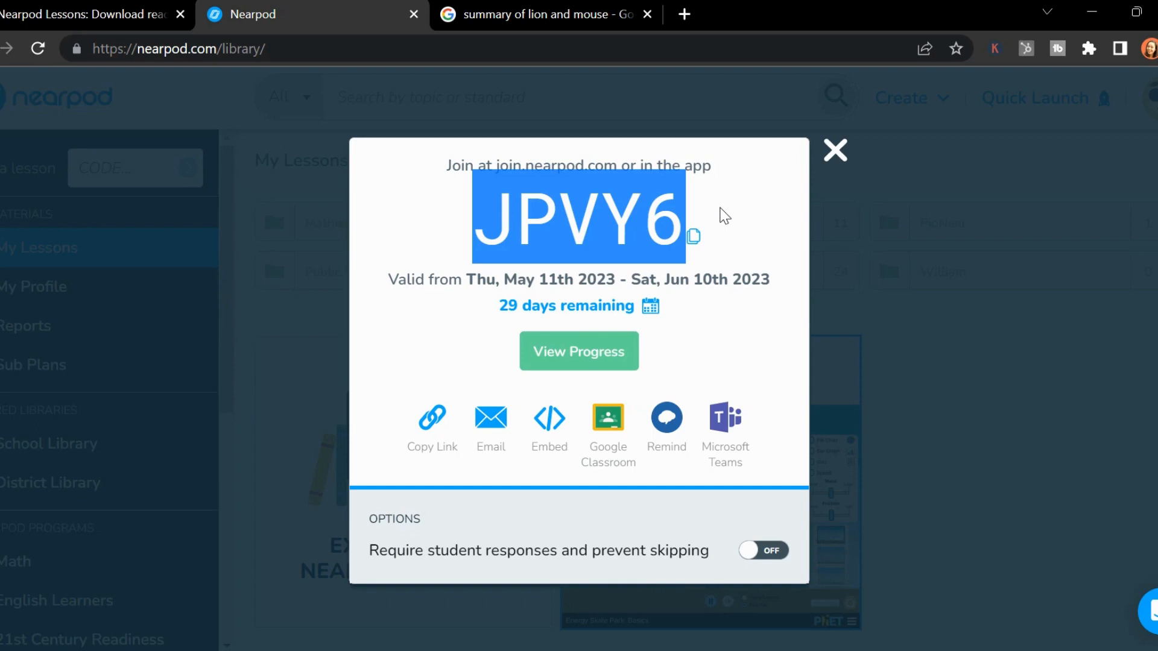
left_click(838, 154)
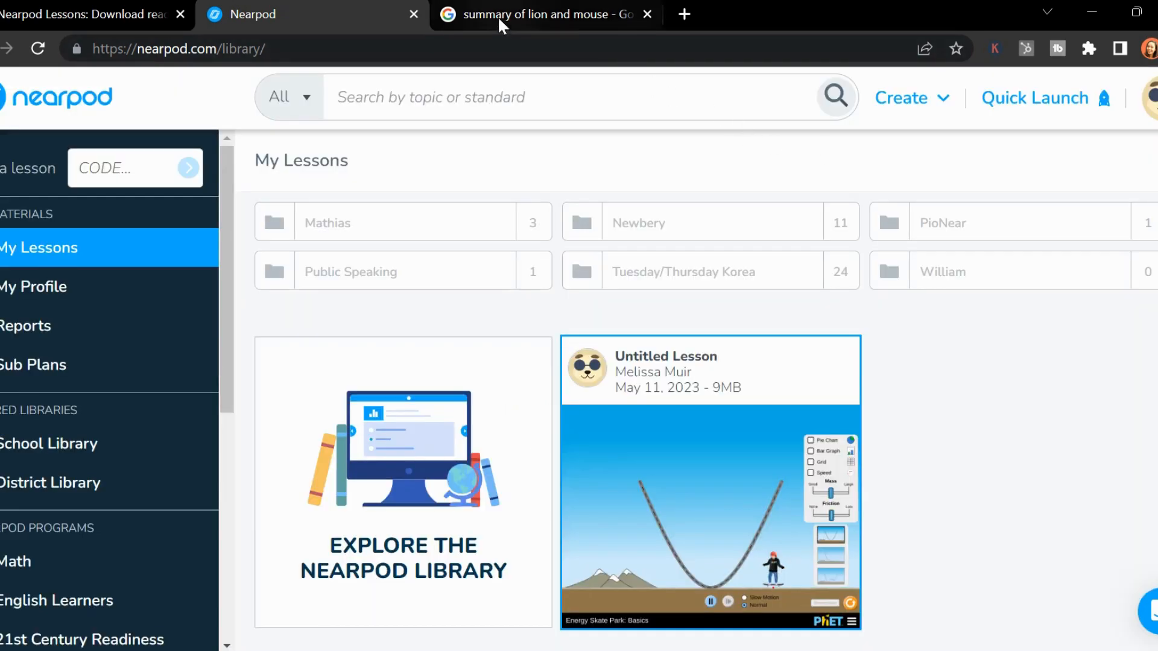